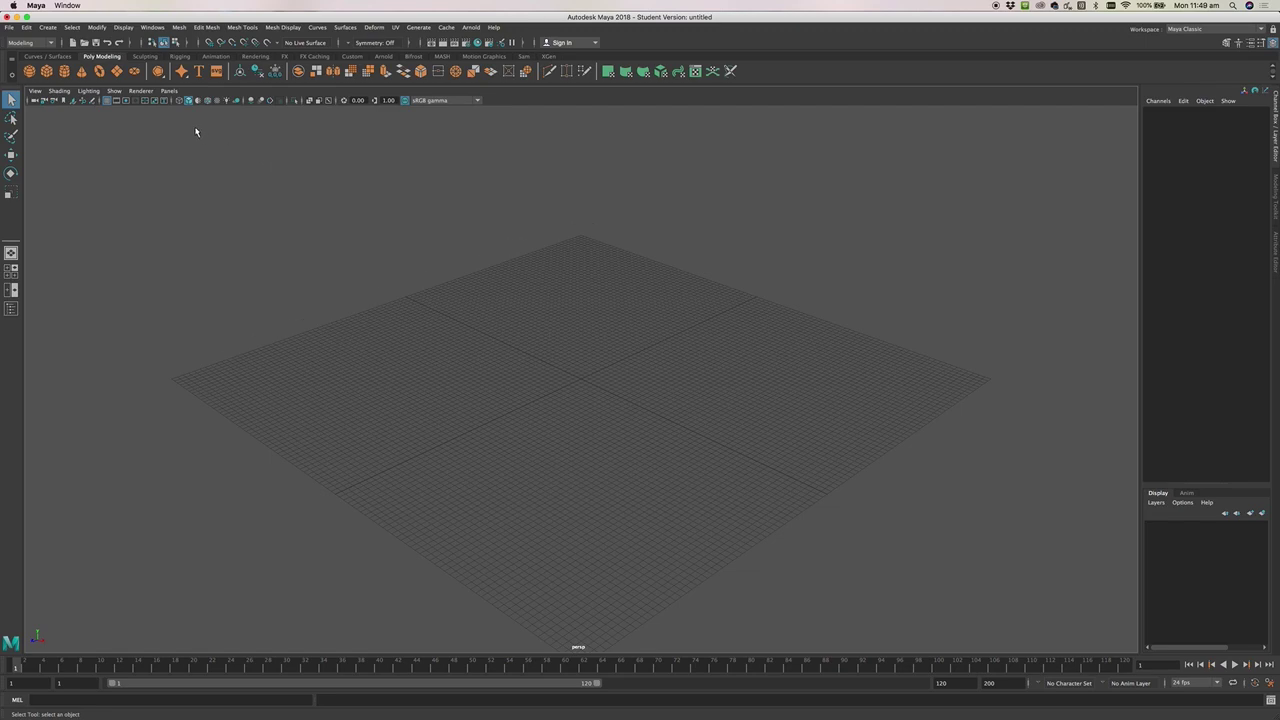
Reset the Maya Classic workspace to its factory default layout
click(153, 27)
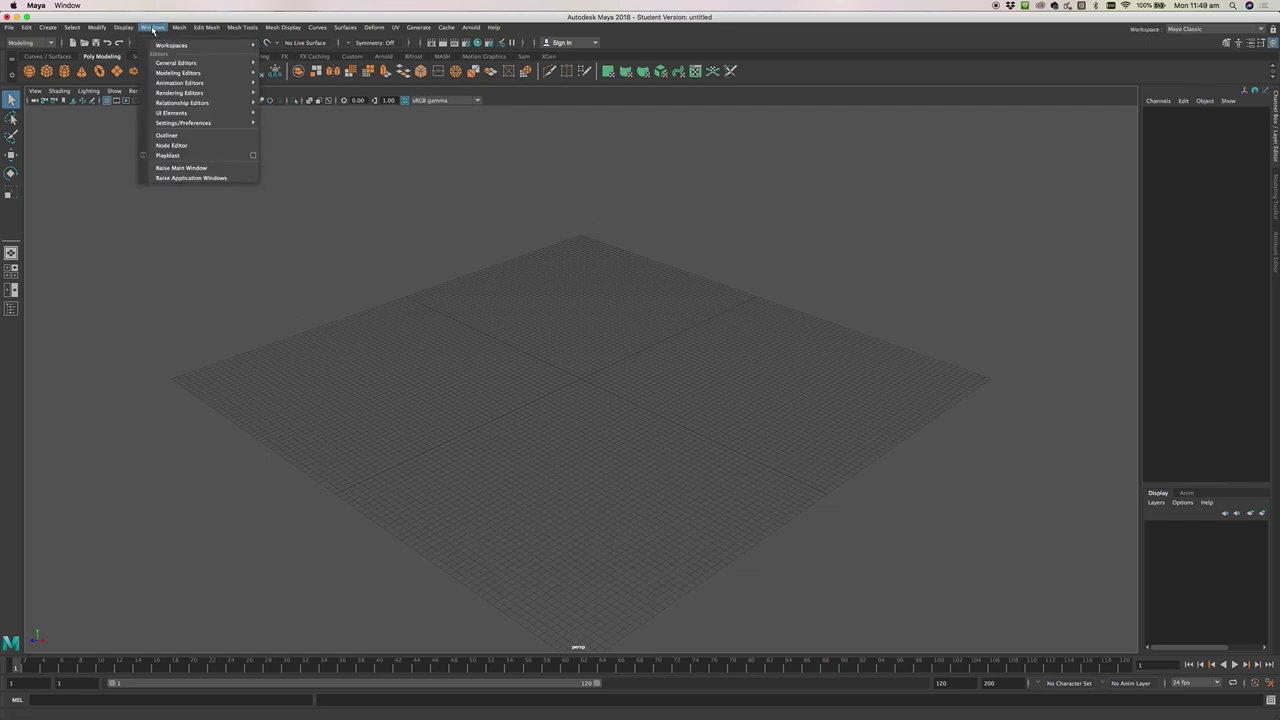
mouse_move(174, 46)
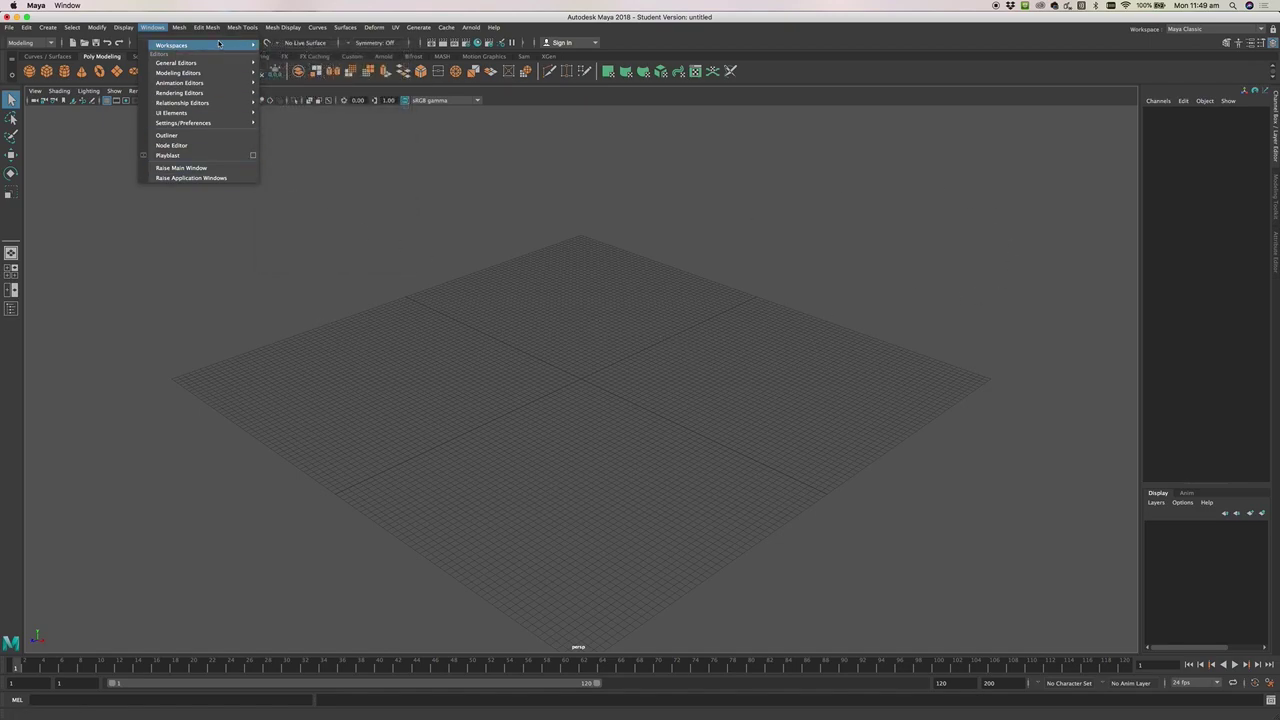
mouse_move(219, 45)
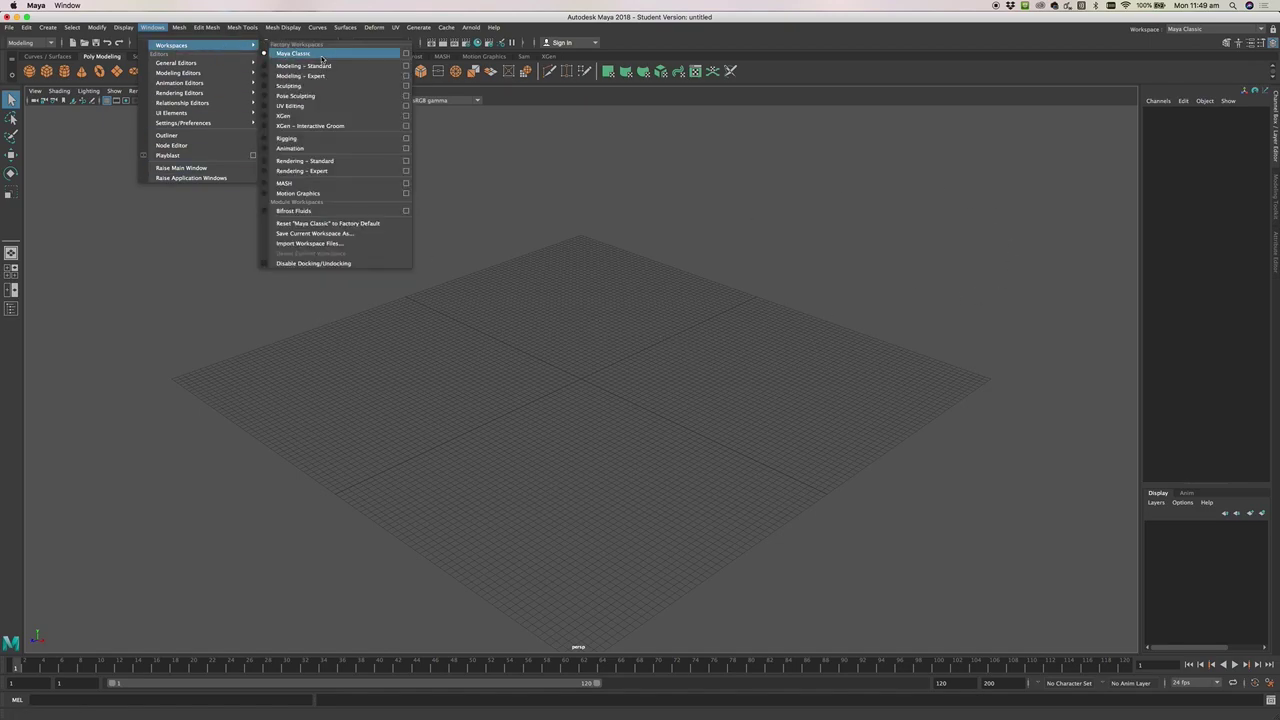
click(384, 224)
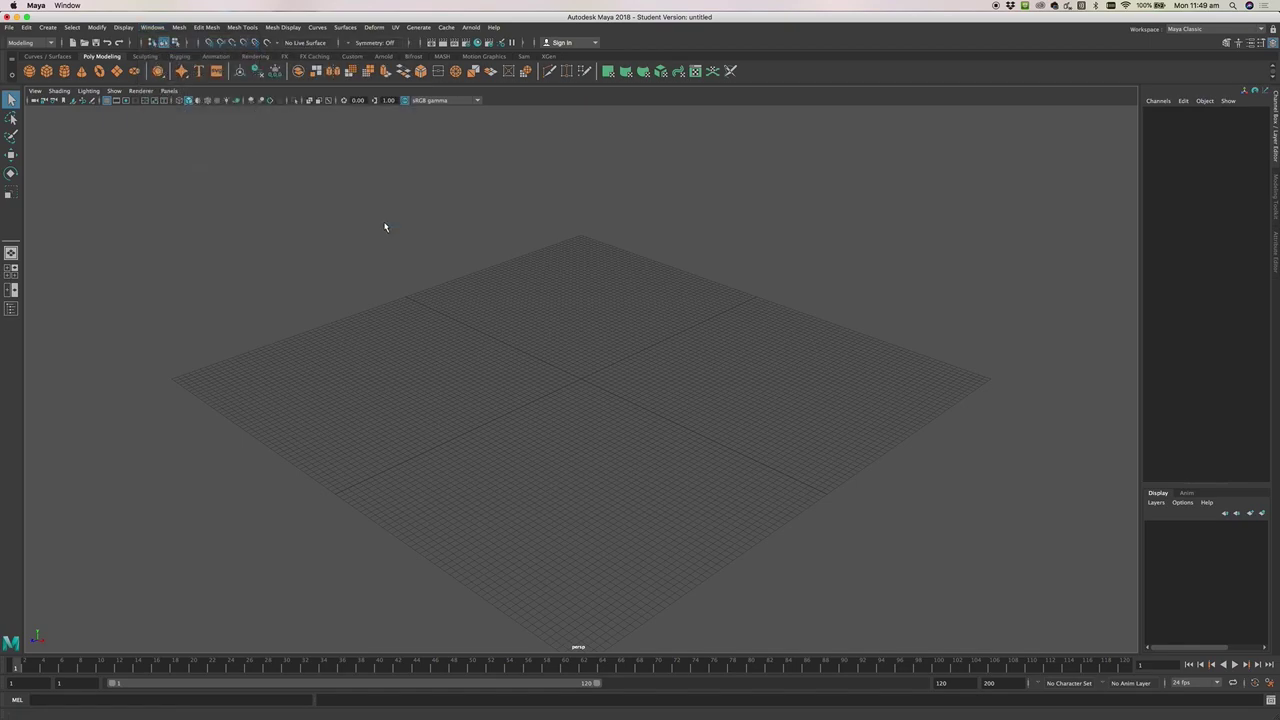
Create a polygon cube at the centre of the grid
click(143, 57)
click(101, 56)
click(66, 57)
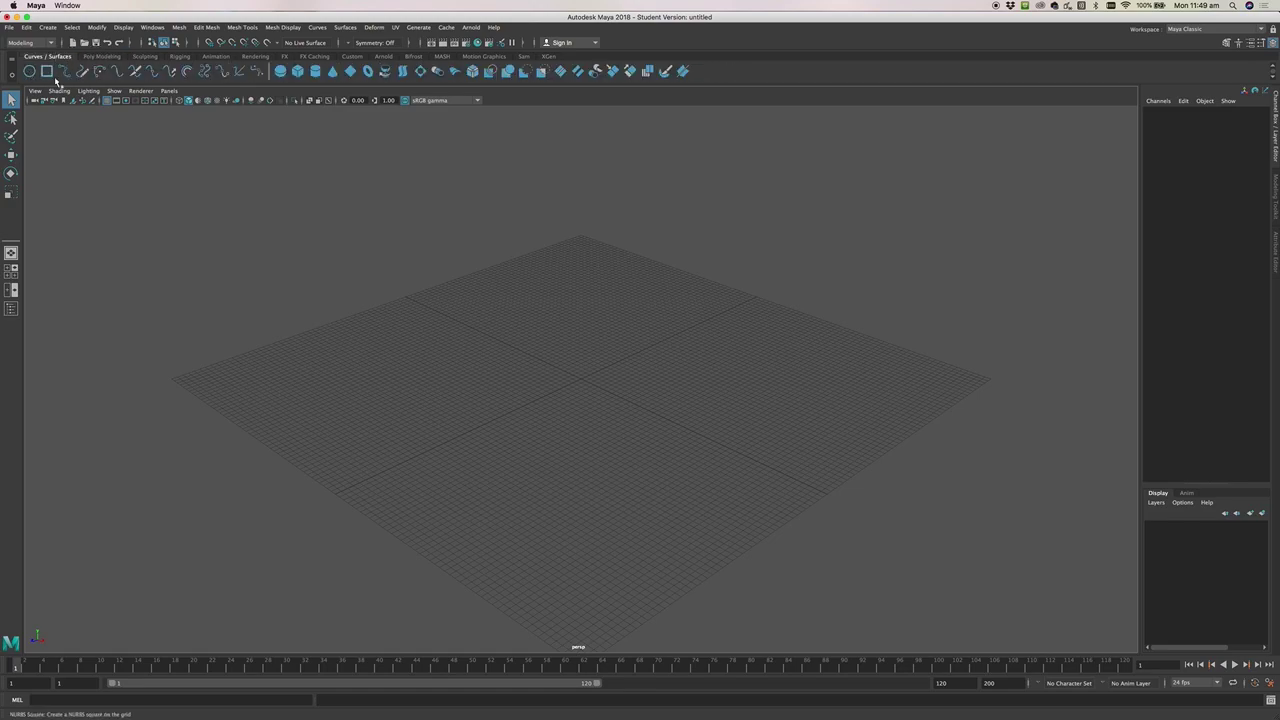
click(103, 57)
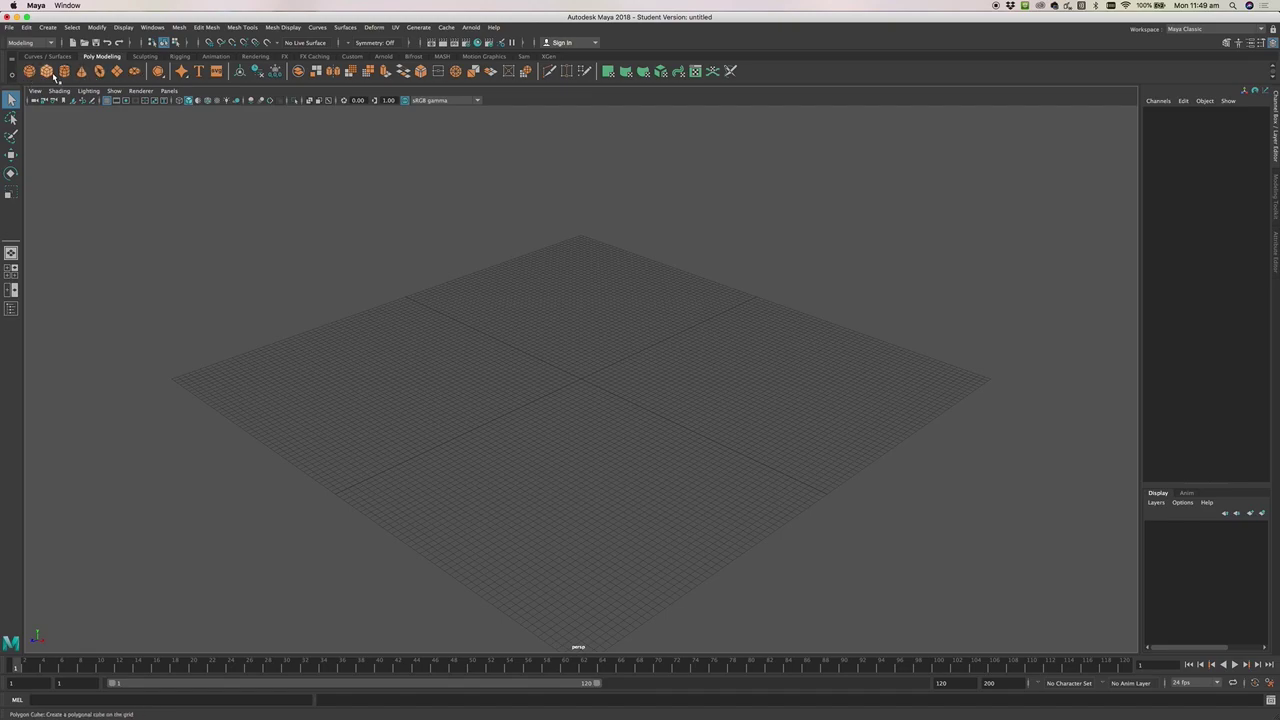
click(51, 76)
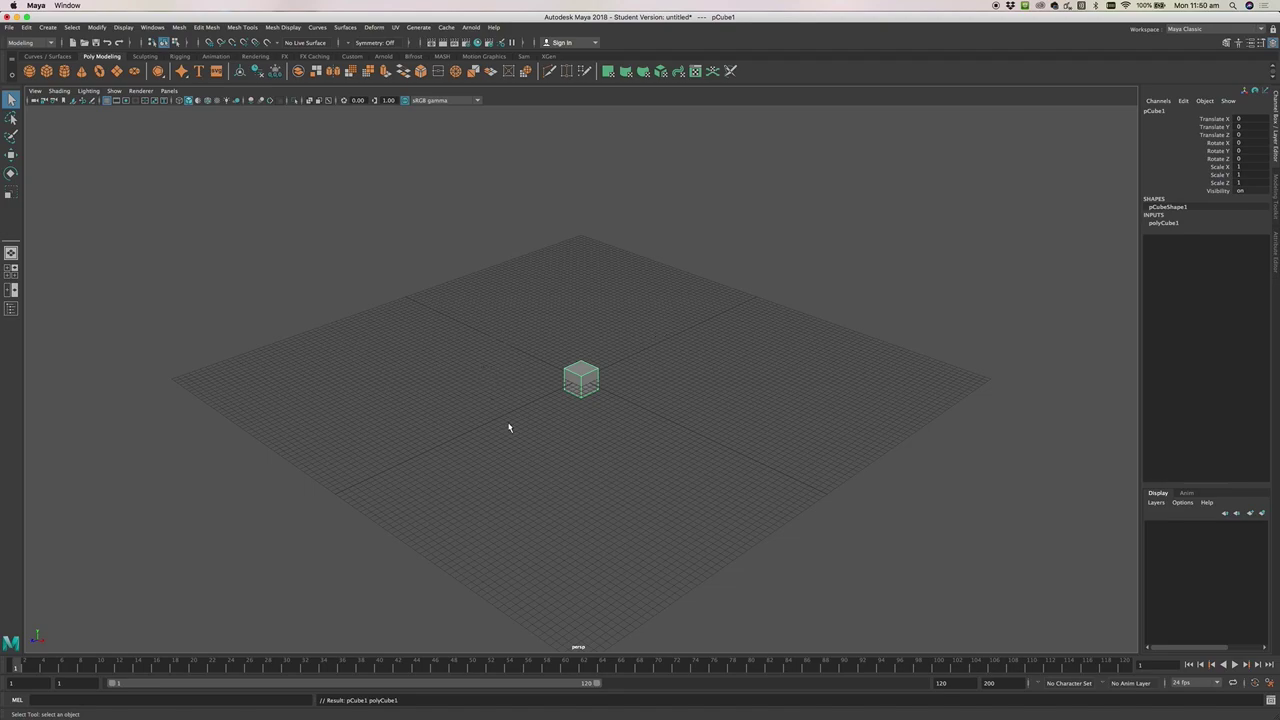
Examine the cube on the grid from several angles and at different distances
alt+drag(557, 450, 588, 441)
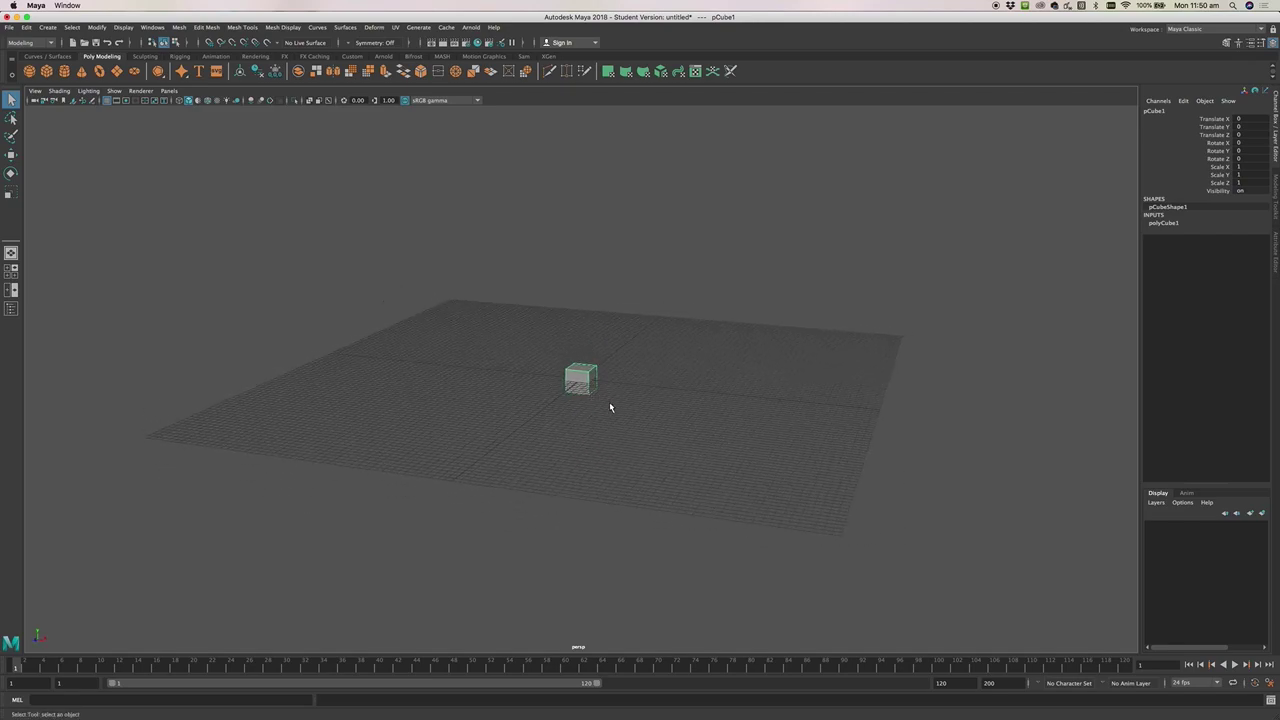
scroll(610, 403, up, 10)
scroll(611, 409, down, 5)
scroll(611, 409, up, 5)
scroll(611, 409, down, 1)
scroll(611, 409, down, 1)
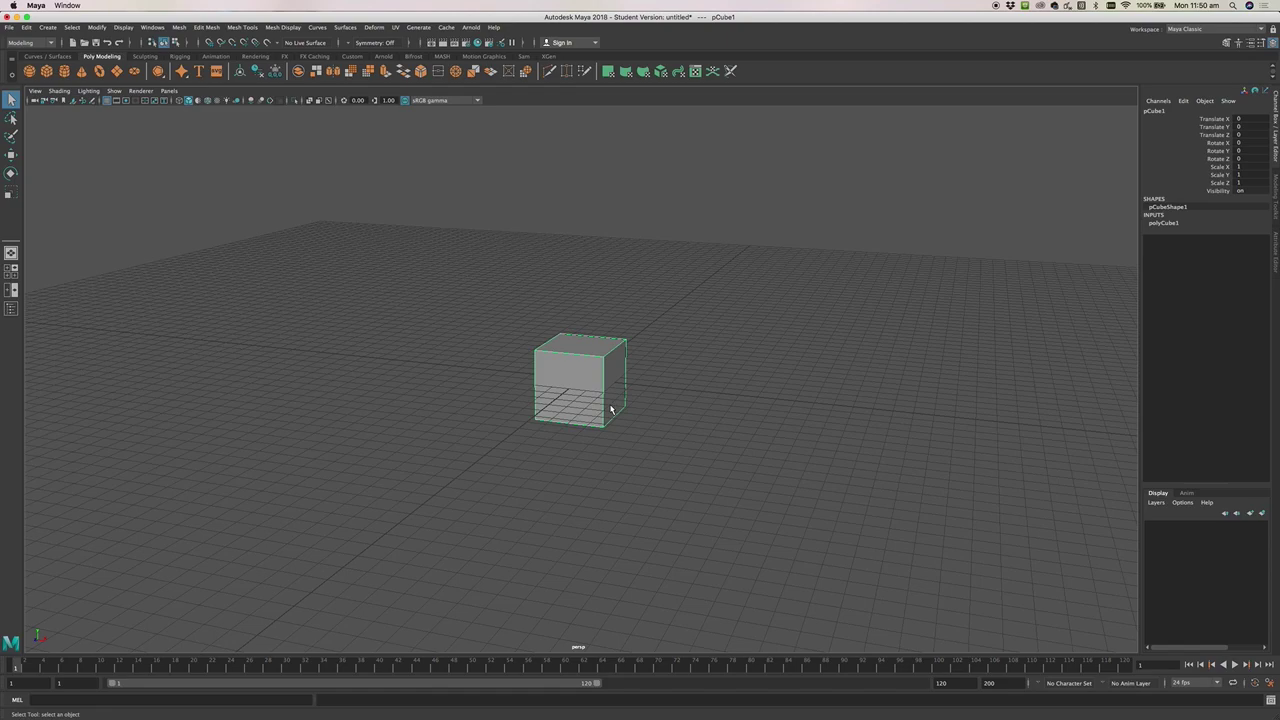
mouse_move(611, 409)
alt+middle_down()
mouse_move(594, 270)
mouse_move(785, 413)
mouse_move(582, 420)
mouse_move(617, 342)
mouse_move(592, 380)
mouse_move(612, 394)
alt+middle_up()
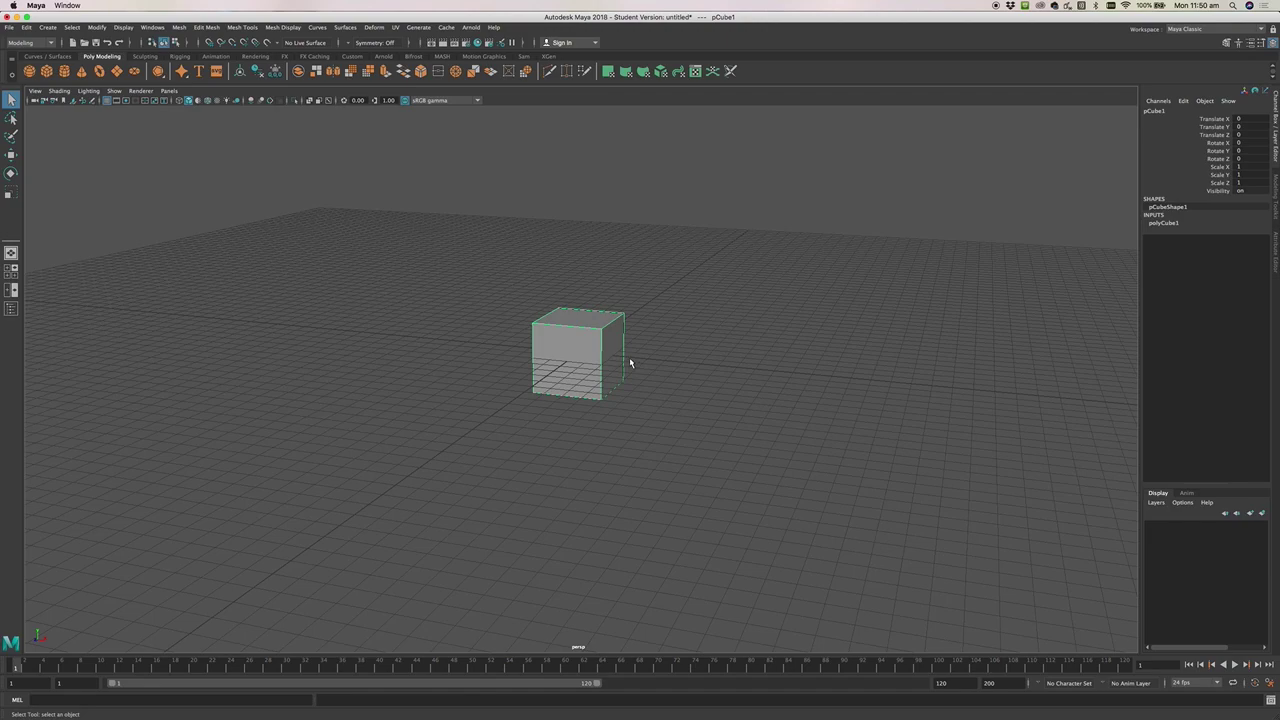
mouse_move(629, 357)
alt+right_down()
mouse_move(629, 346)
mouse_move(637, 389)
mouse_move(641, 363)
mouse_move(637, 474)
mouse_move(637, 349)
mouse_move(638, 371)
alt+right_up()
scroll(637, 371, down, 3)
scroll(634, 369, up, 3)
scroll(634, 369, down, 3)
scroll(634, 369, up, 4)
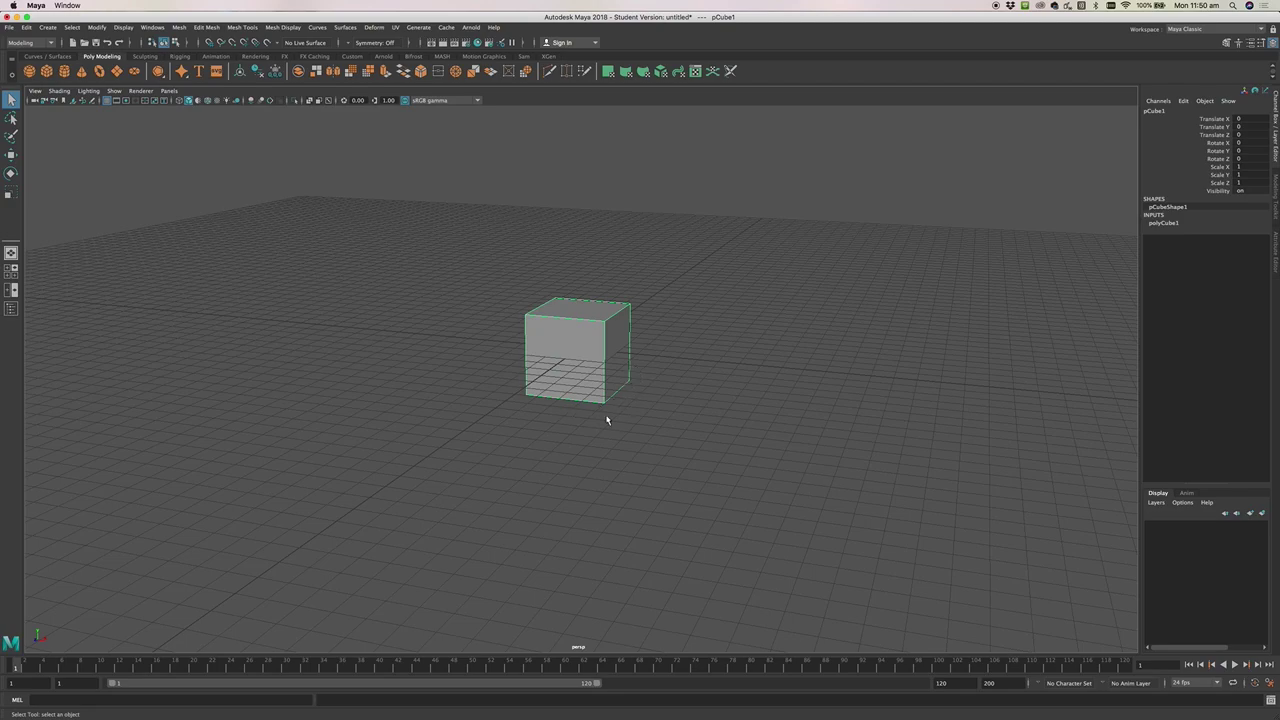
mouse_move(562, 391)
alt+mouse_down()
mouse_move(514, 397)
mouse_move(617, 375)
mouse_move(479, 417)
mouse_move(594, 394)
mouse_move(563, 371)
alt+mouse_up()
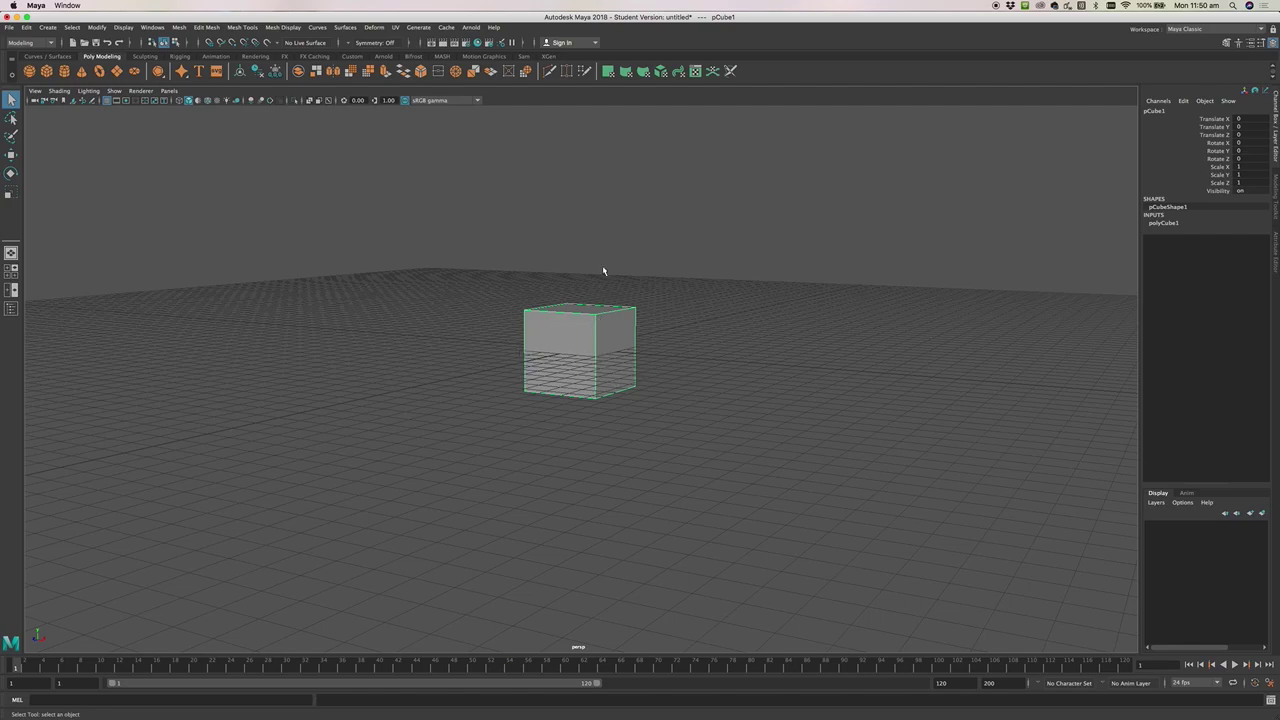
scroll(573, 256, down, 3)
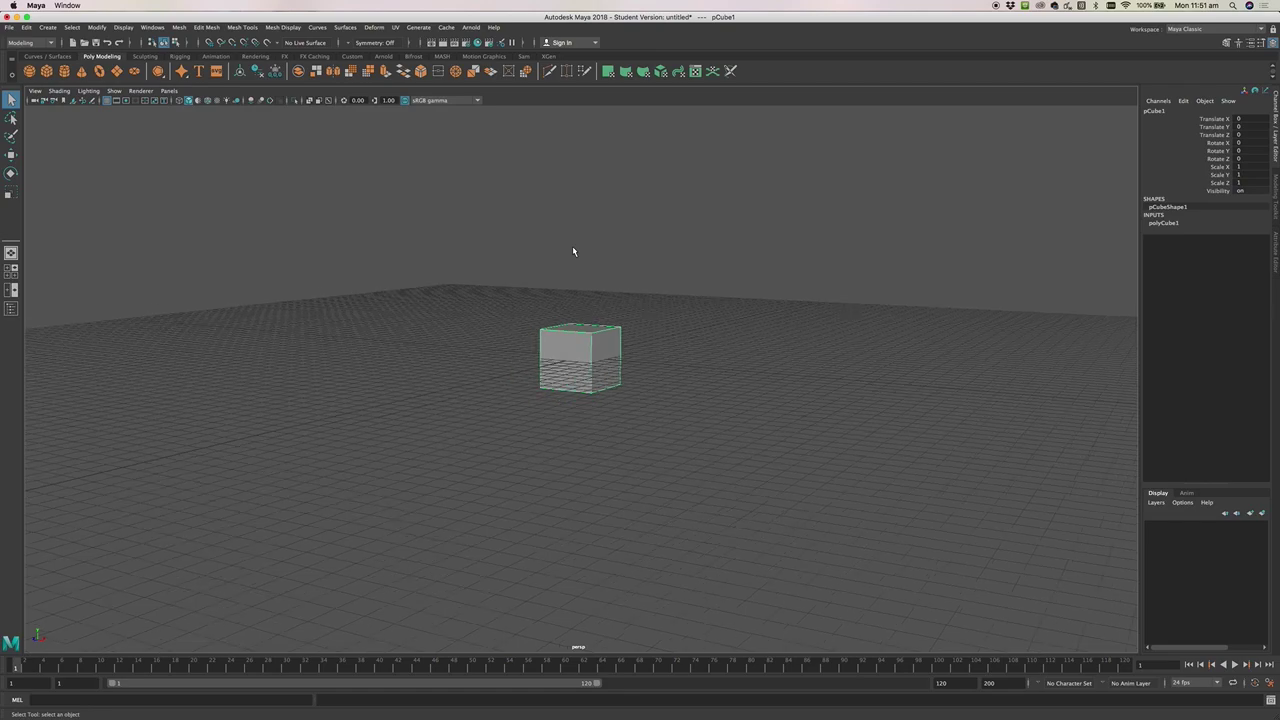
Move the cube straight up above the grid to a Translate Y of about 3.07, and keep it selected
click(11, 155)
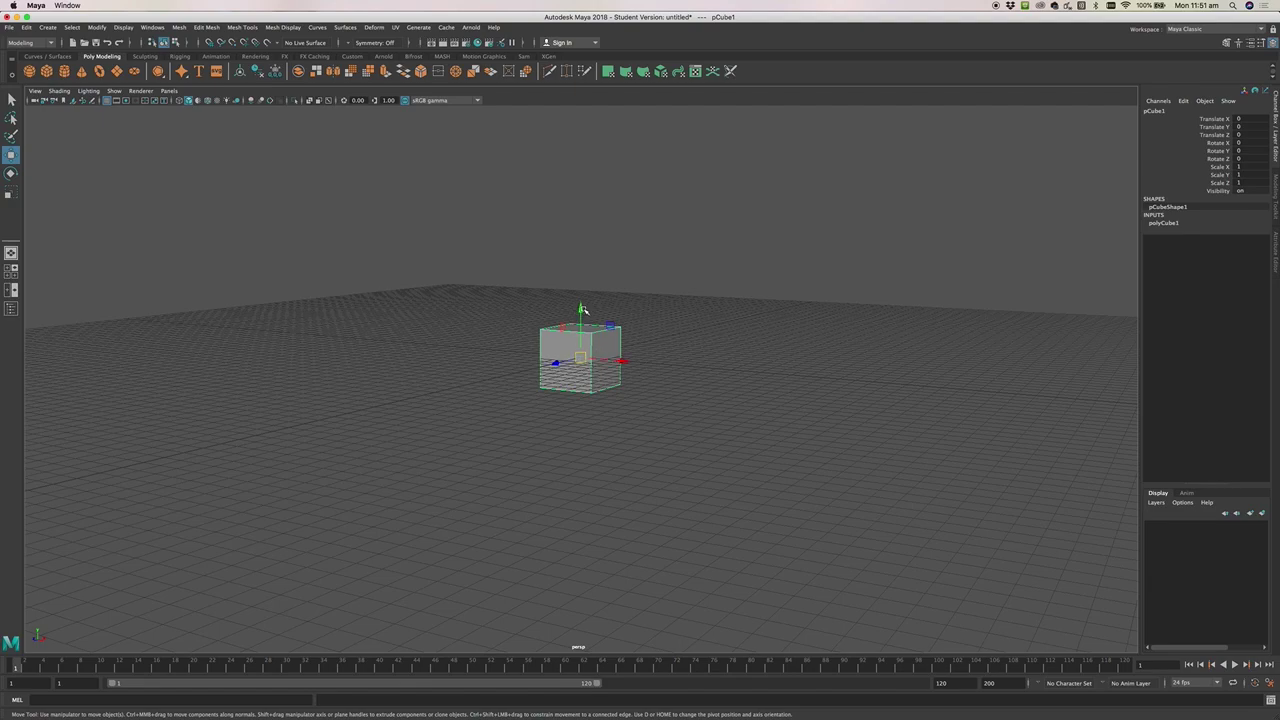
drag(580, 306, 580, 122)
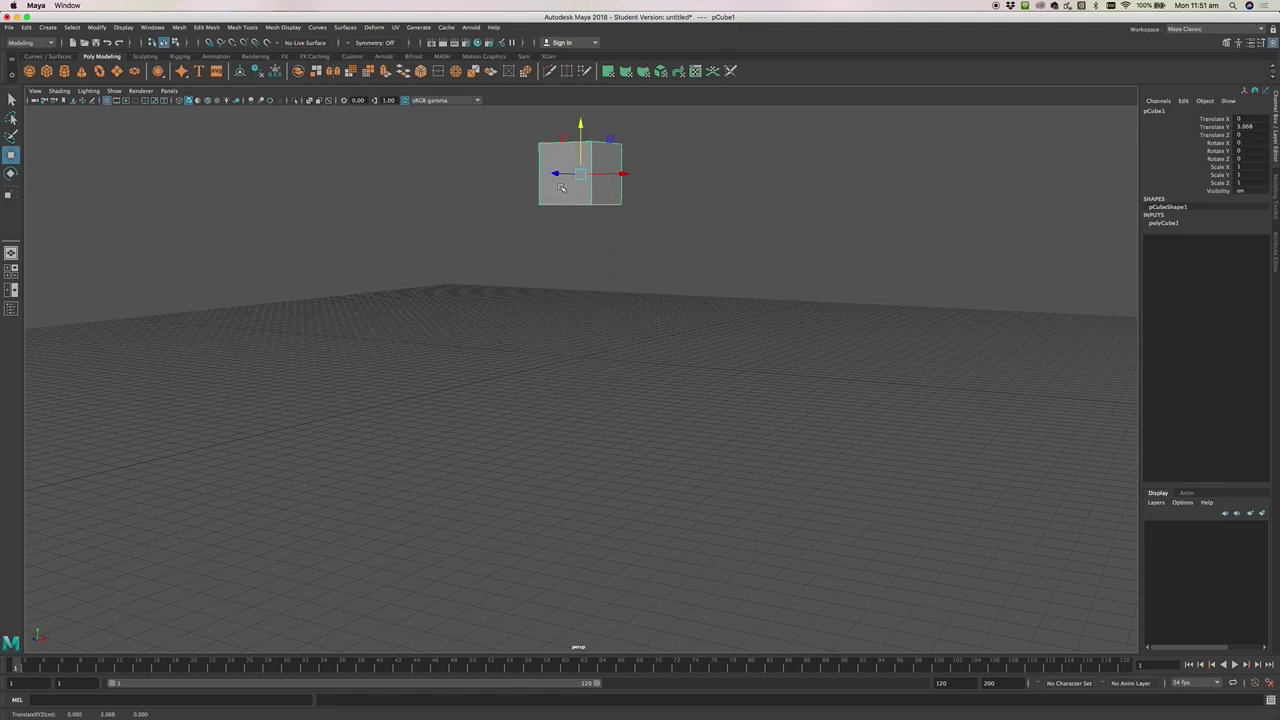
alt+drag(620, 386, 609, 417)
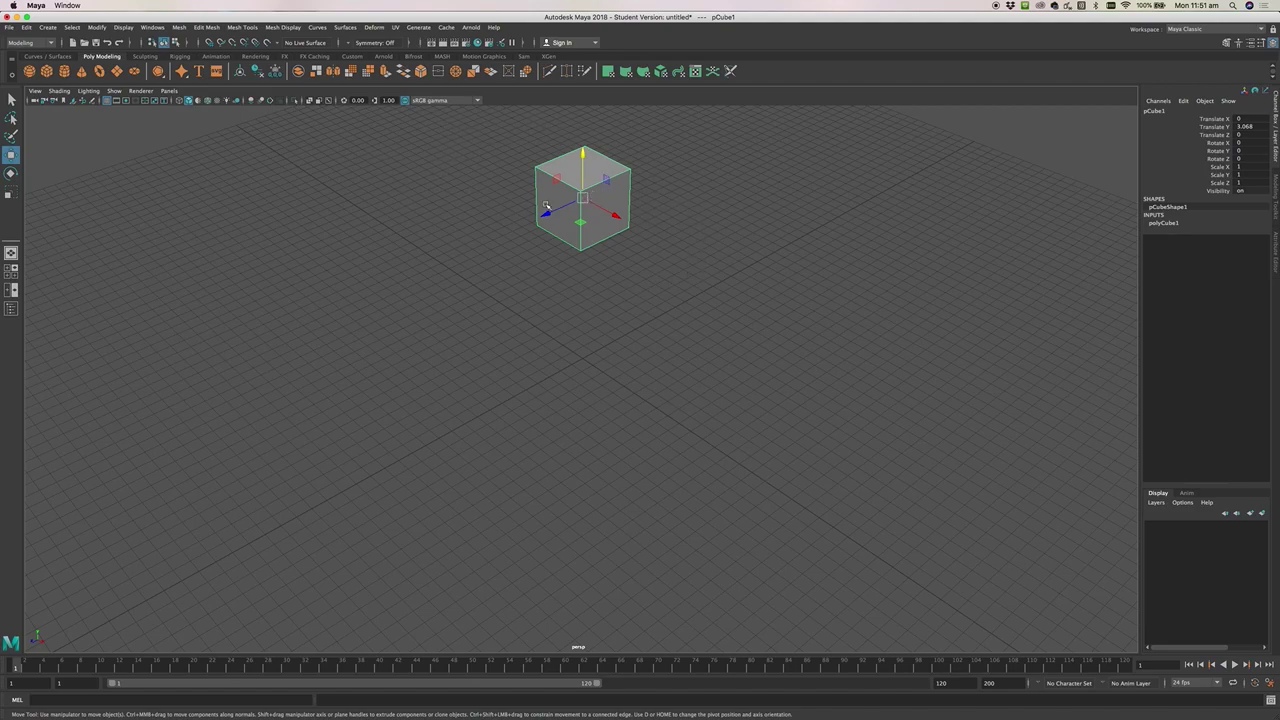
click(574, 343)
alt+drag(577, 368, 584, 355)
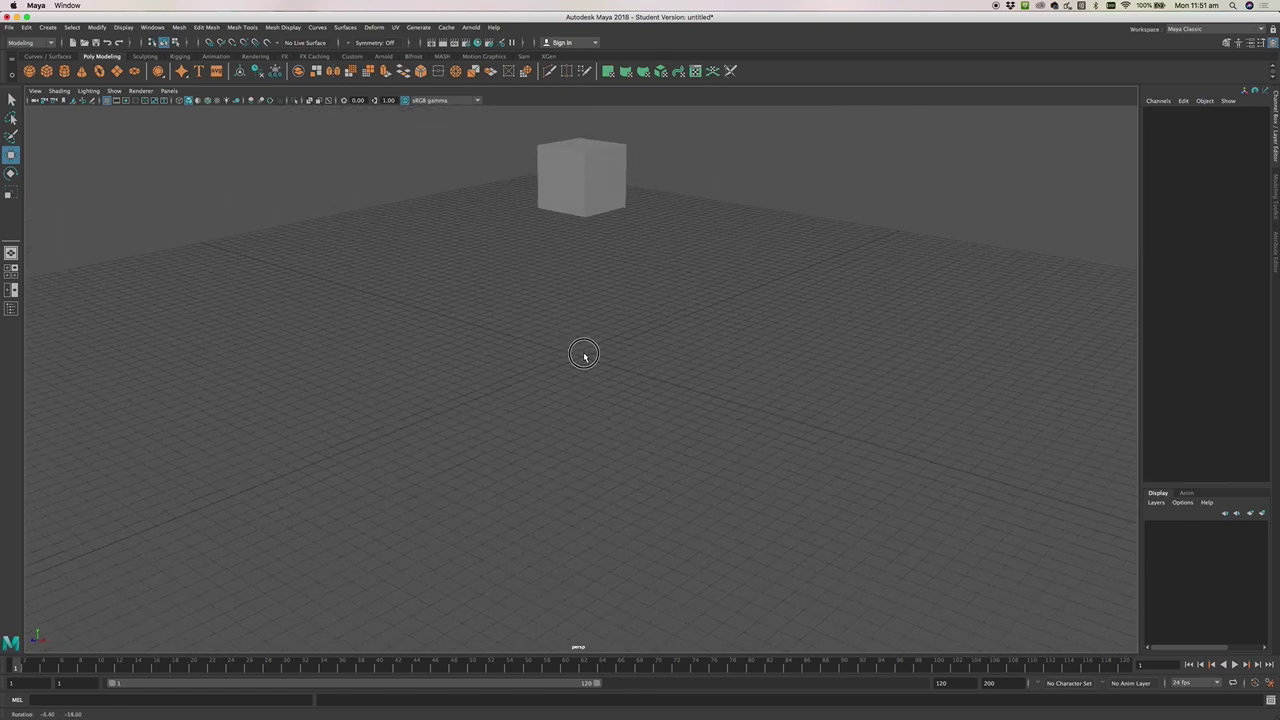
scroll(584, 352, down, 2)
click(585, 188)
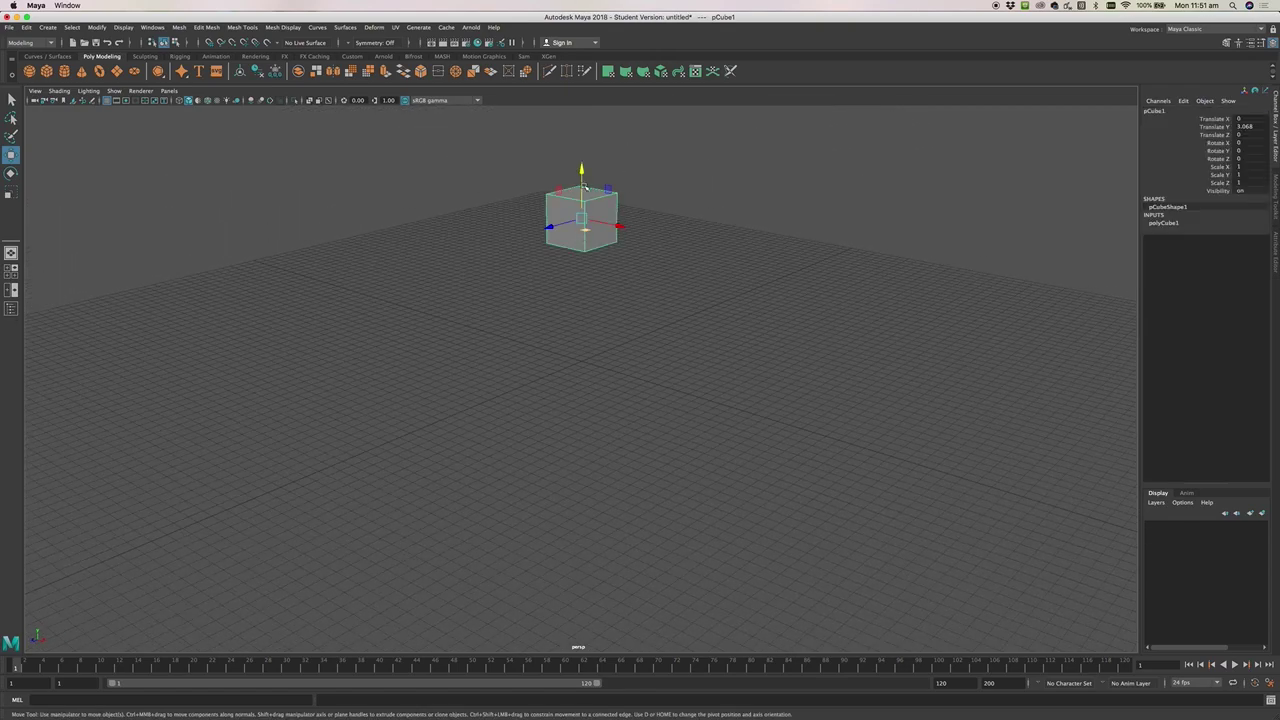
Try moving the cube about 0.41 along Z and 0.67 along X, undo both moves, and deselect it
drag(549, 229, 633, 256)
key(z)
key(z)
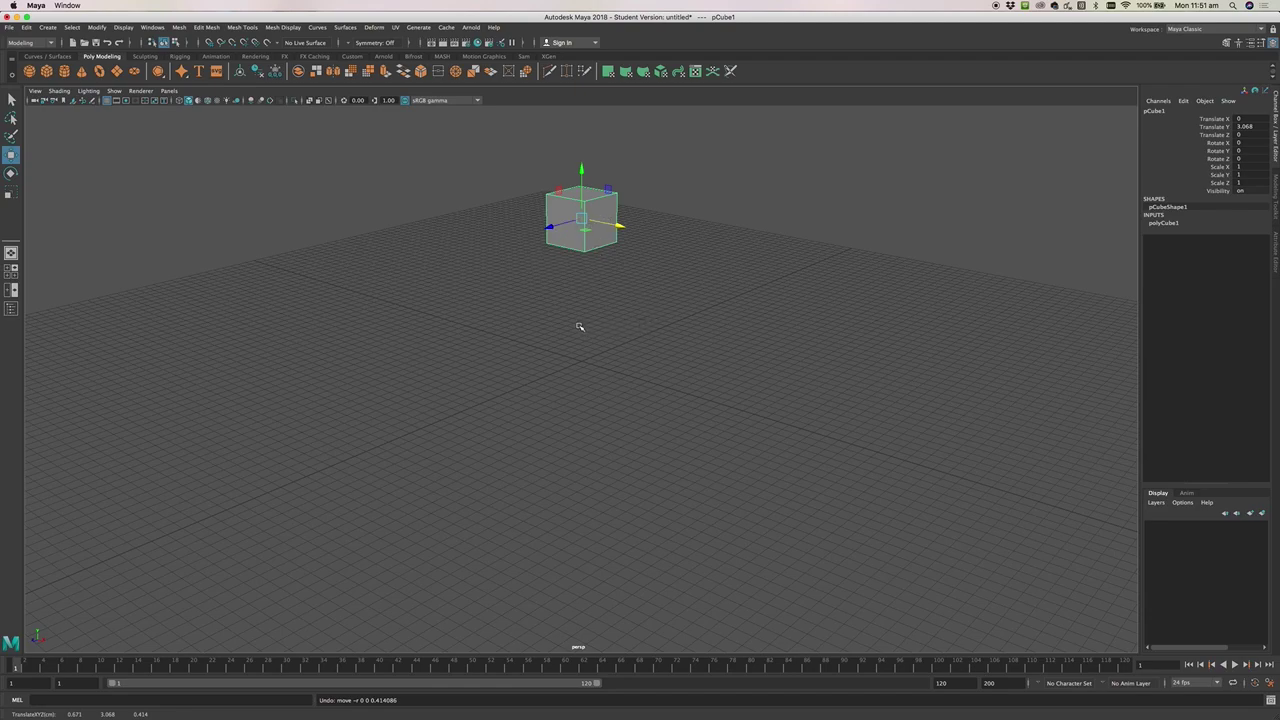
click(586, 287)
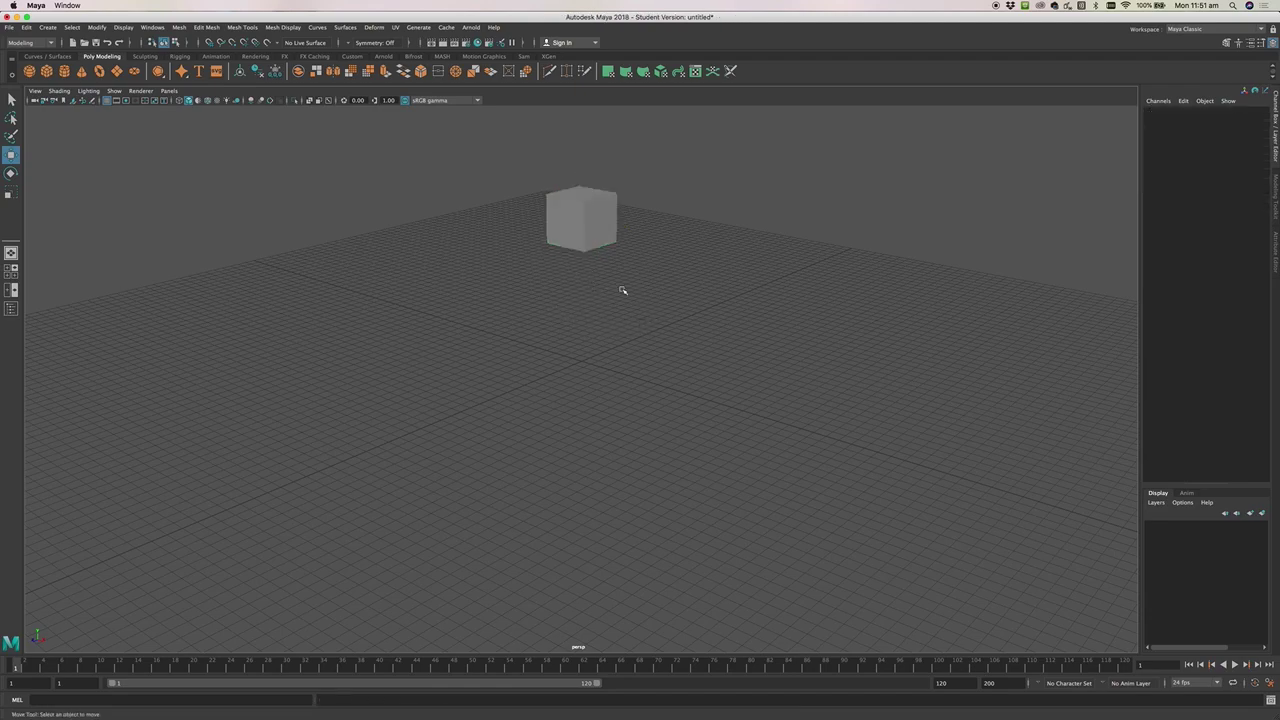
Raise the cube a little further and set its Translate Y to exactly 3.5
click(576, 218)
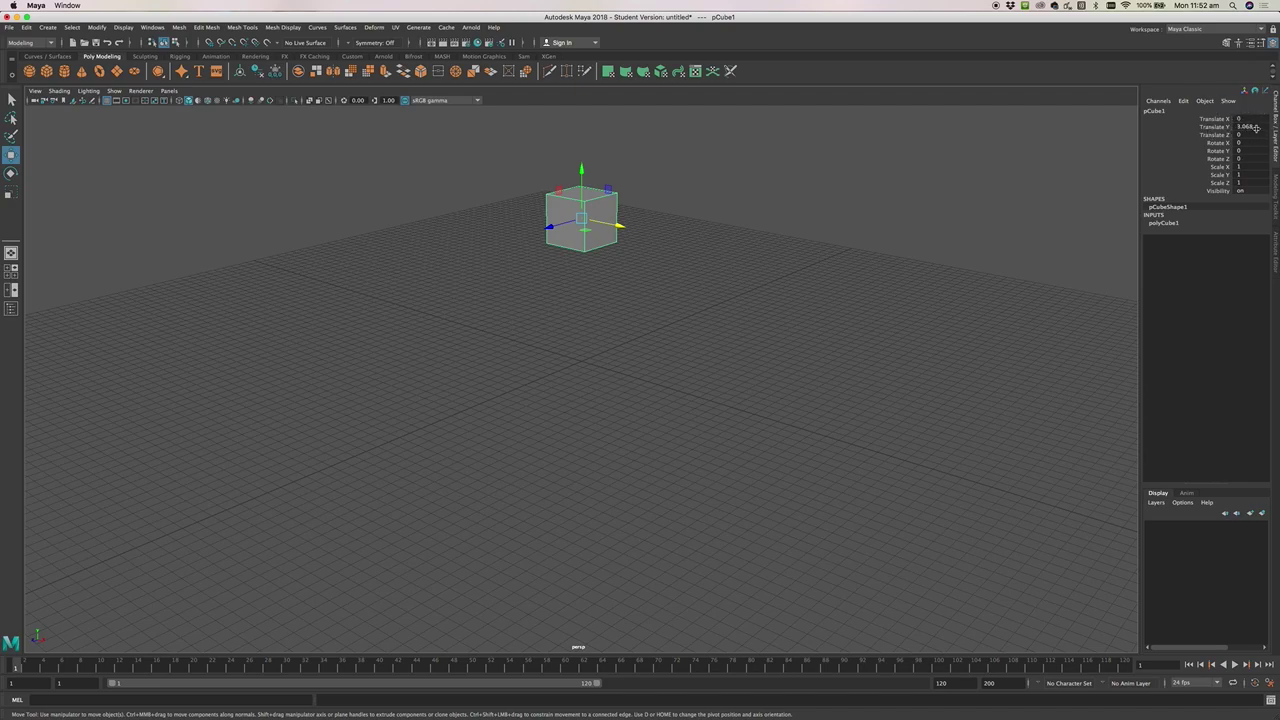
drag(581, 171, 584, 143)
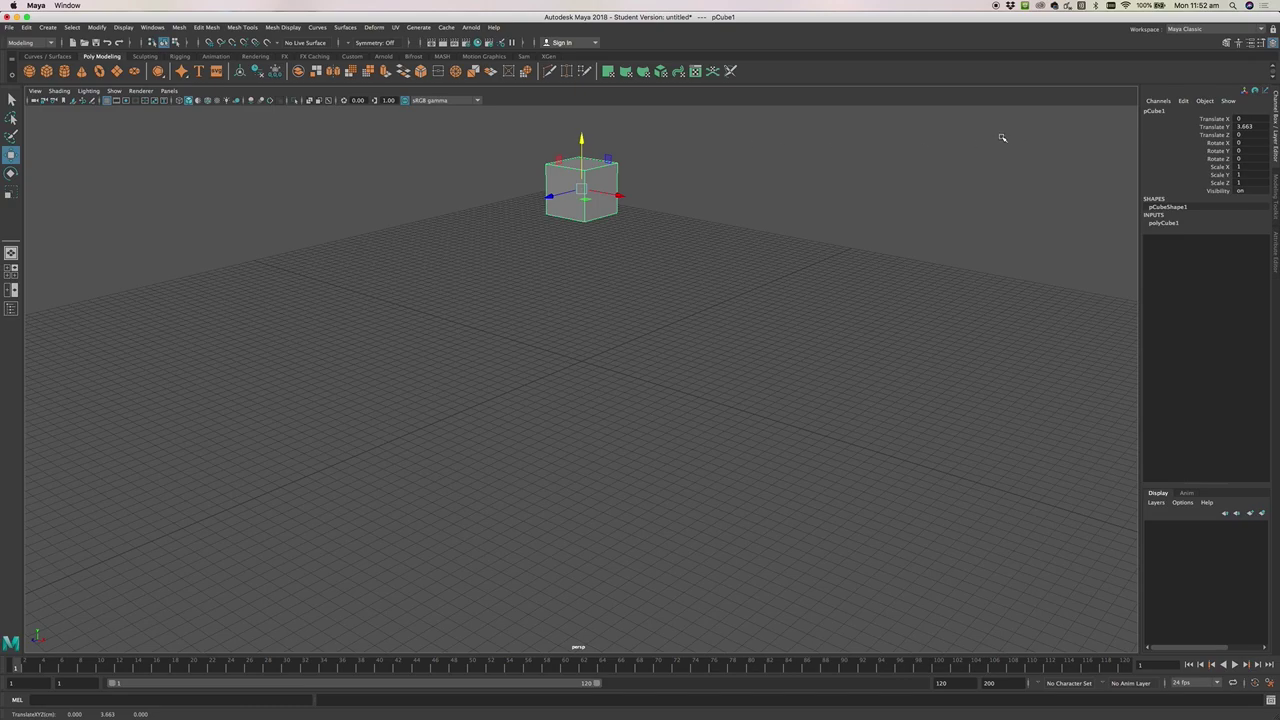
double_click(1257, 128)
text(0.5)
key(Return)
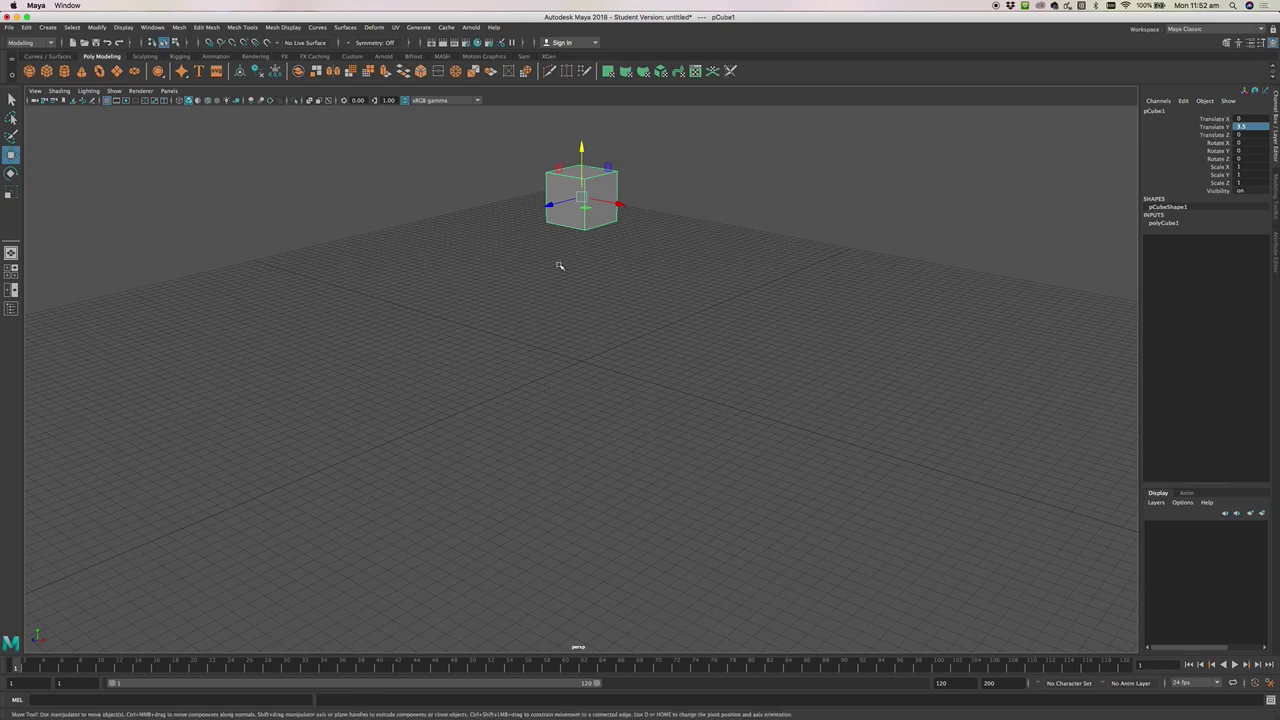
Try sliding the cube across the horizontal XZ plane by about 2.55 in X and 2.28 in Z, and undo the move
click(517, 255)
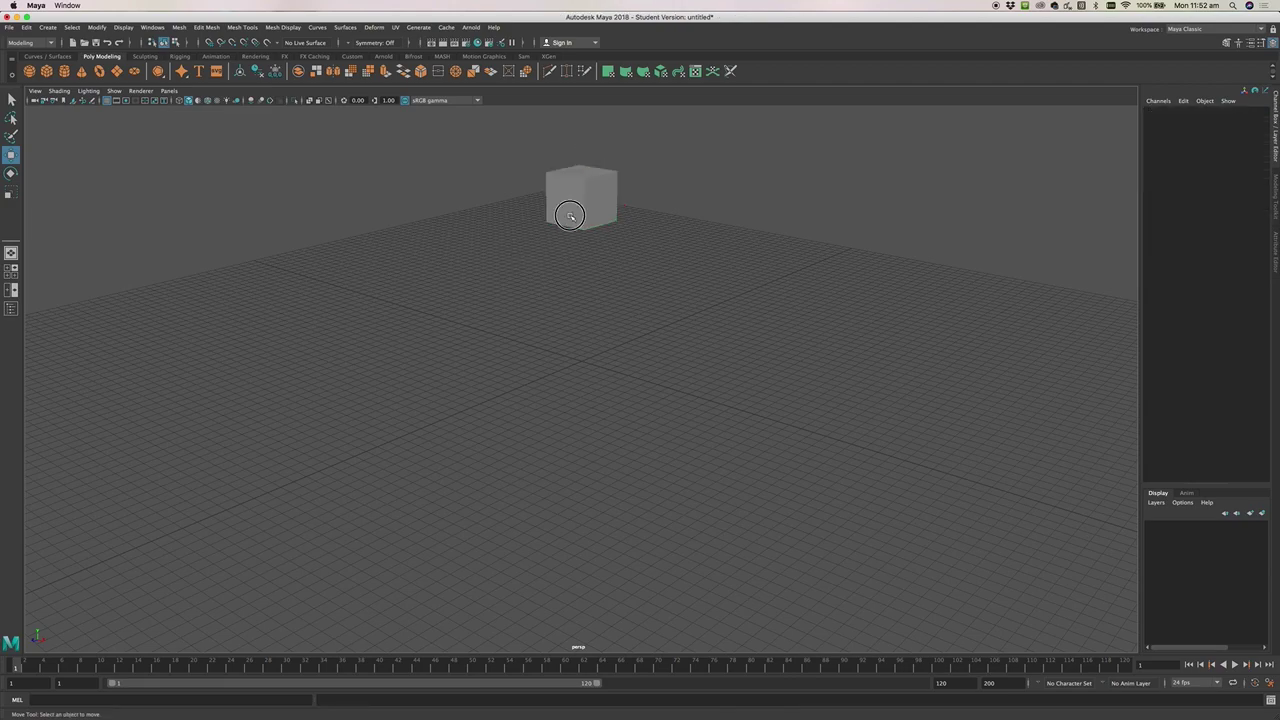
click(571, 206)
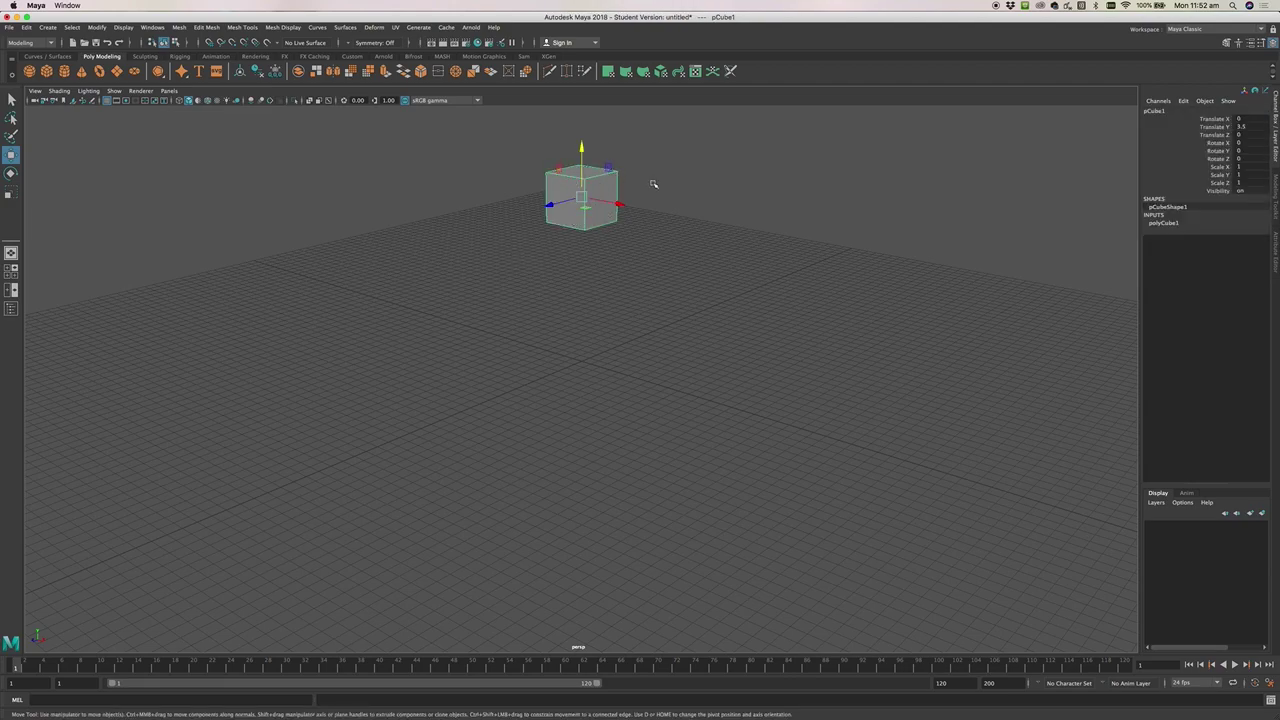
drag(583, 203, 624, 252)
key(z)
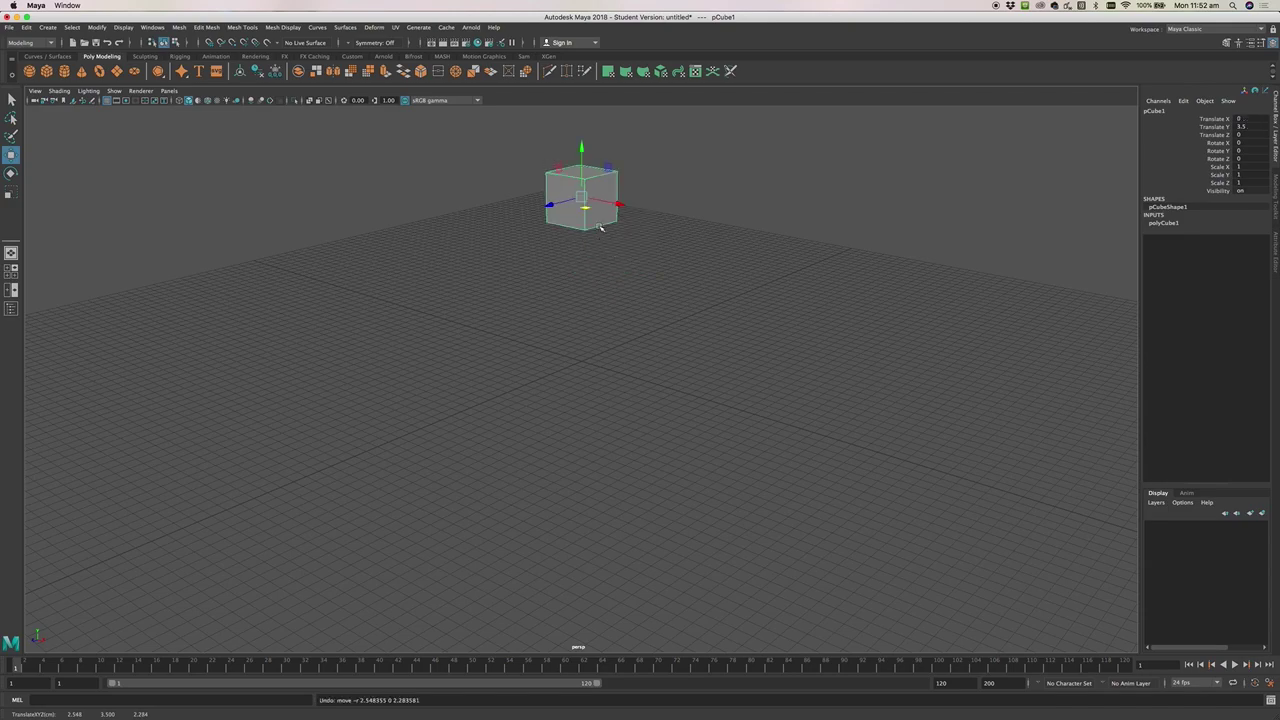
click(625, 232)
Try moving the cube about 3.5 in X and 3.6 in Z, move it within the YZ plane, and undo both moves
click(588, 206)
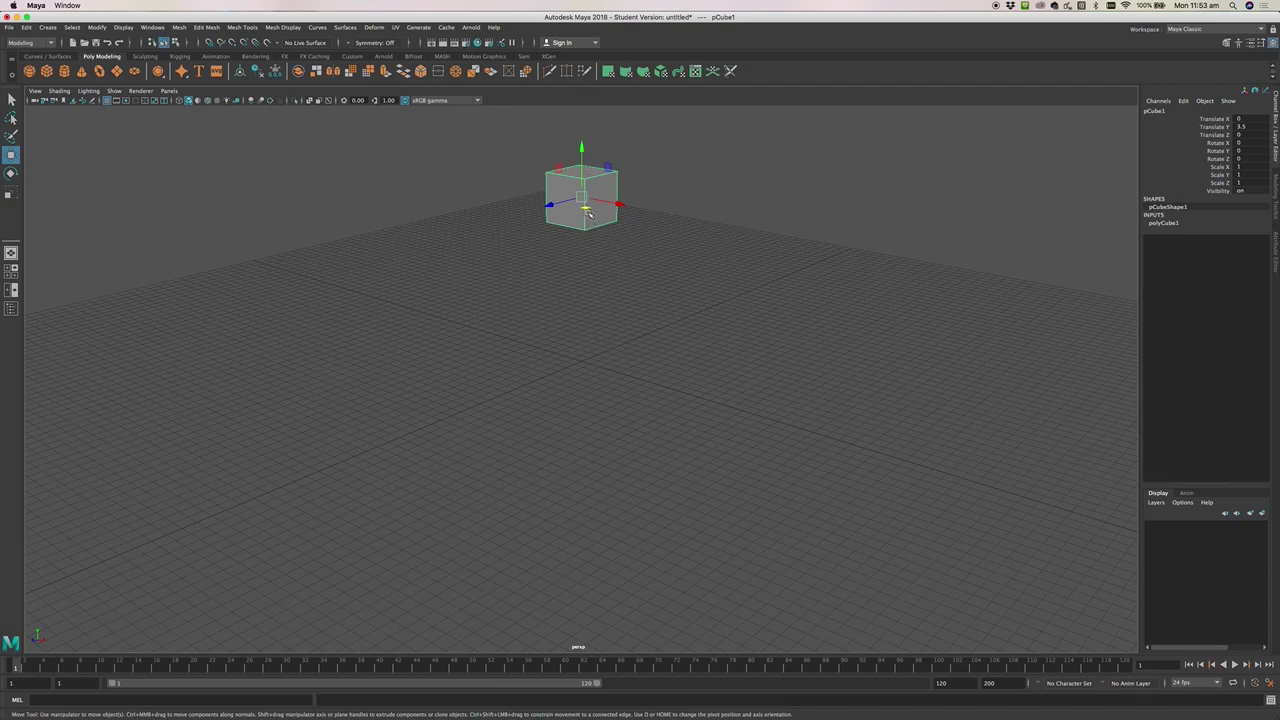
drag(586, 208, 607, 282)
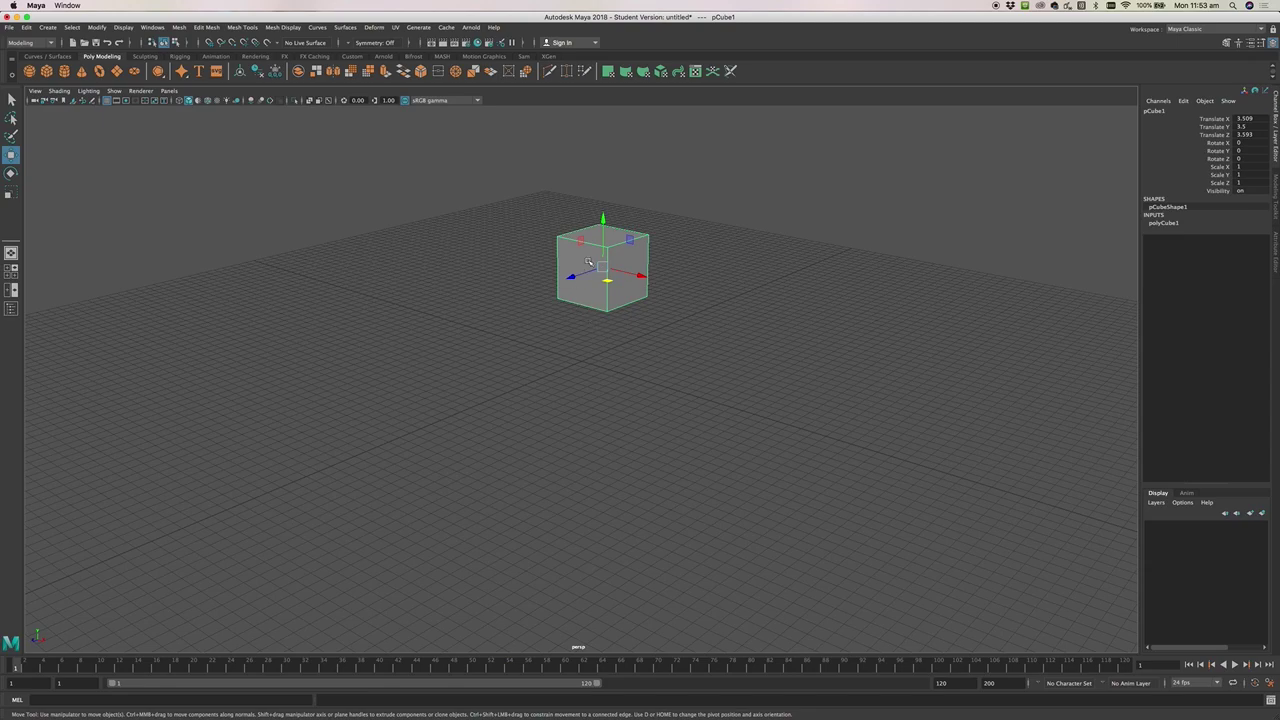
drag(581, 240, 536, 323)
key(ctrl+z)
key(ctrl+z)
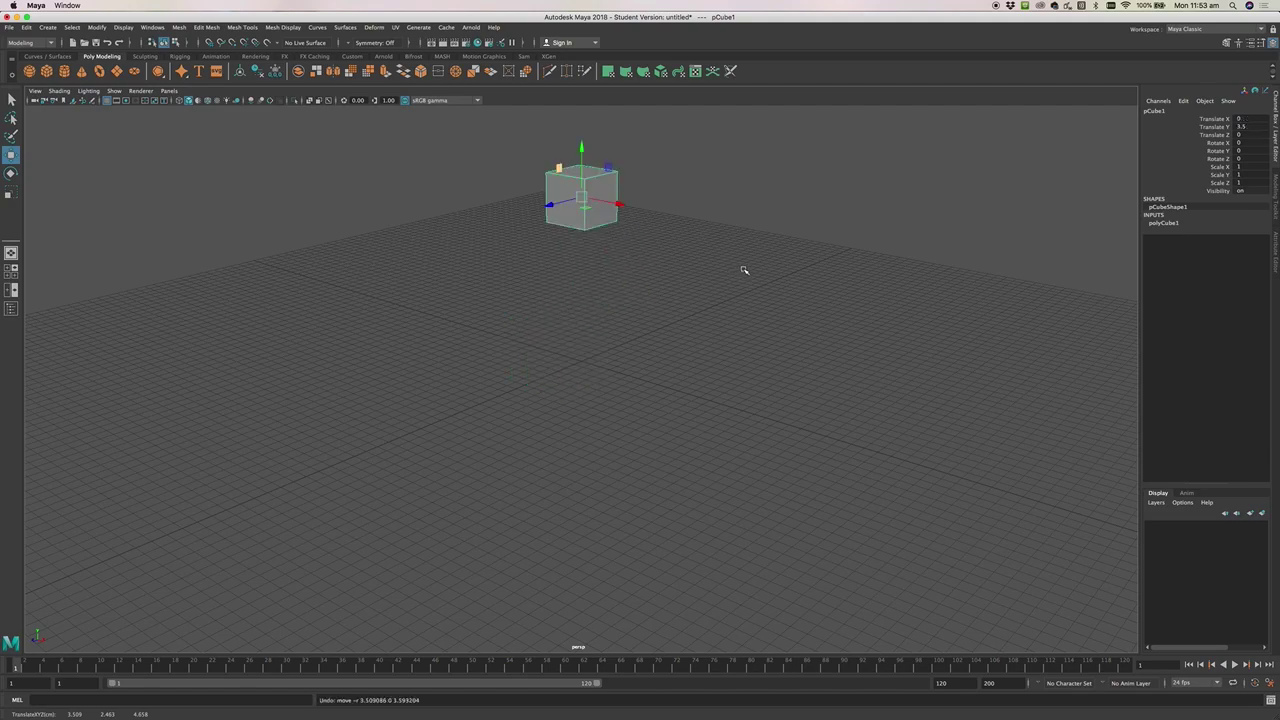
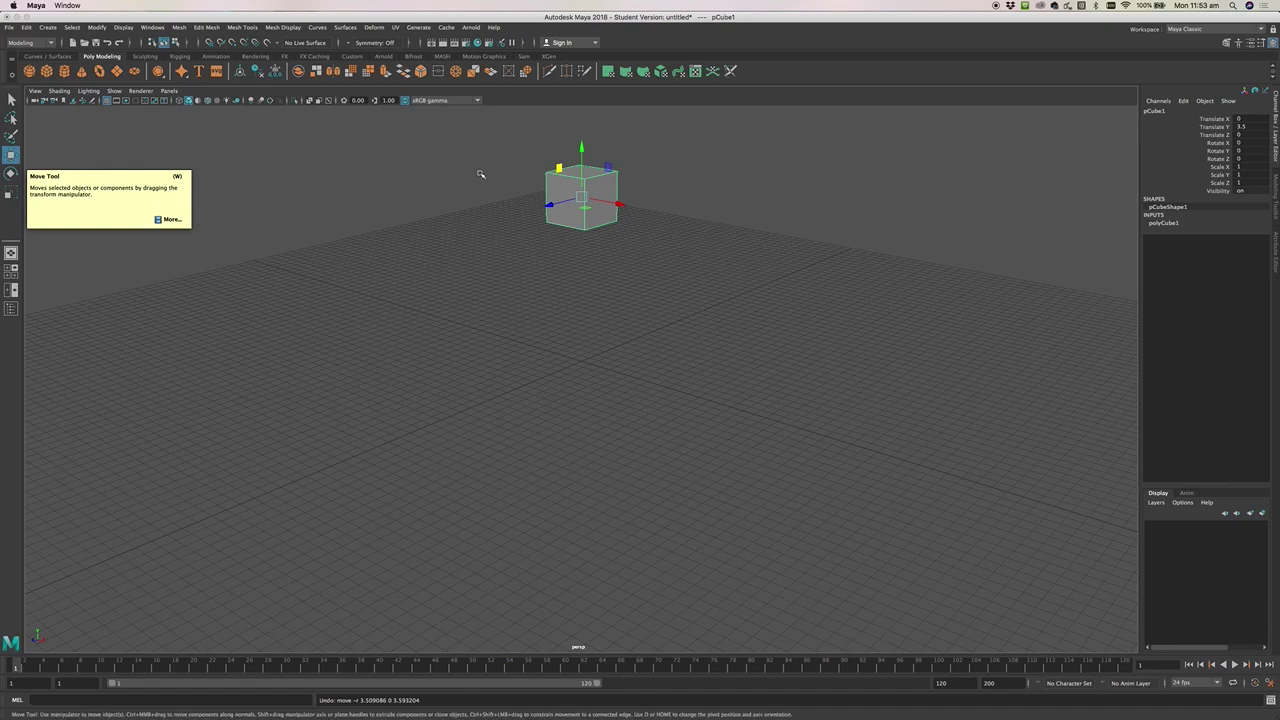
Create a second polygon cube and raise it to a Translate Y of about 2.39, just beneath the first cube
click(453, 183)
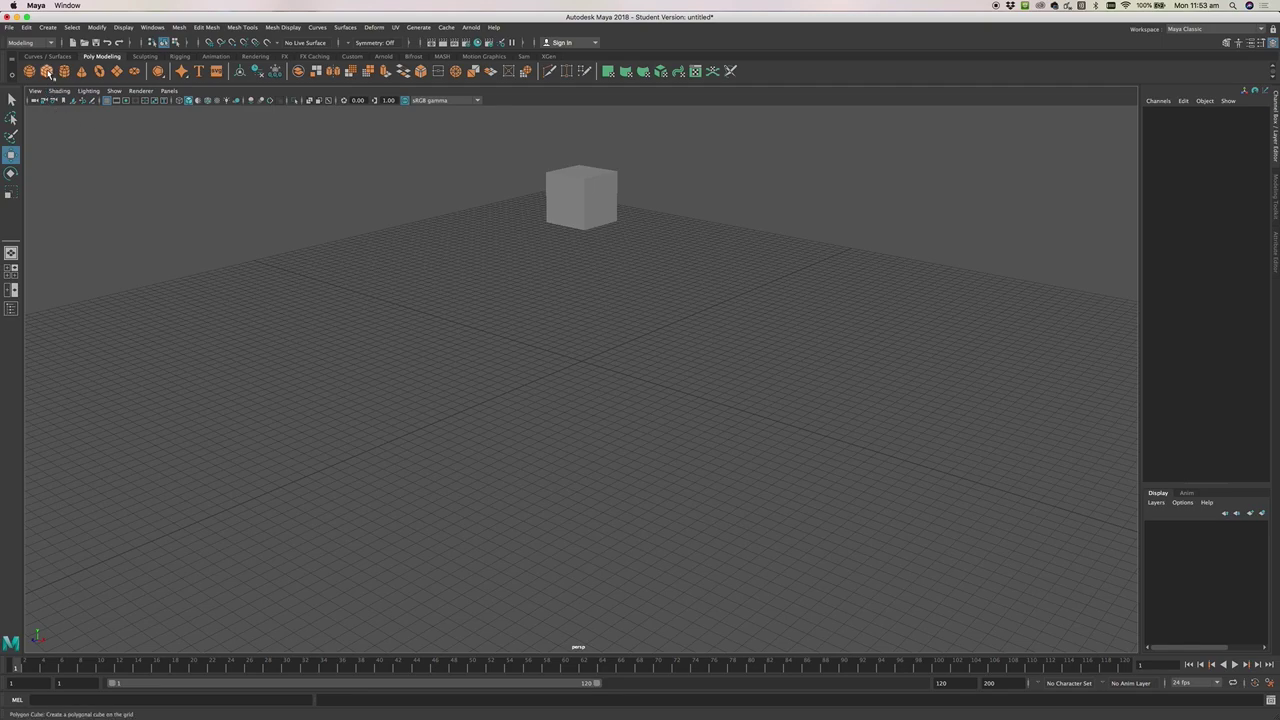
click(47, 72)
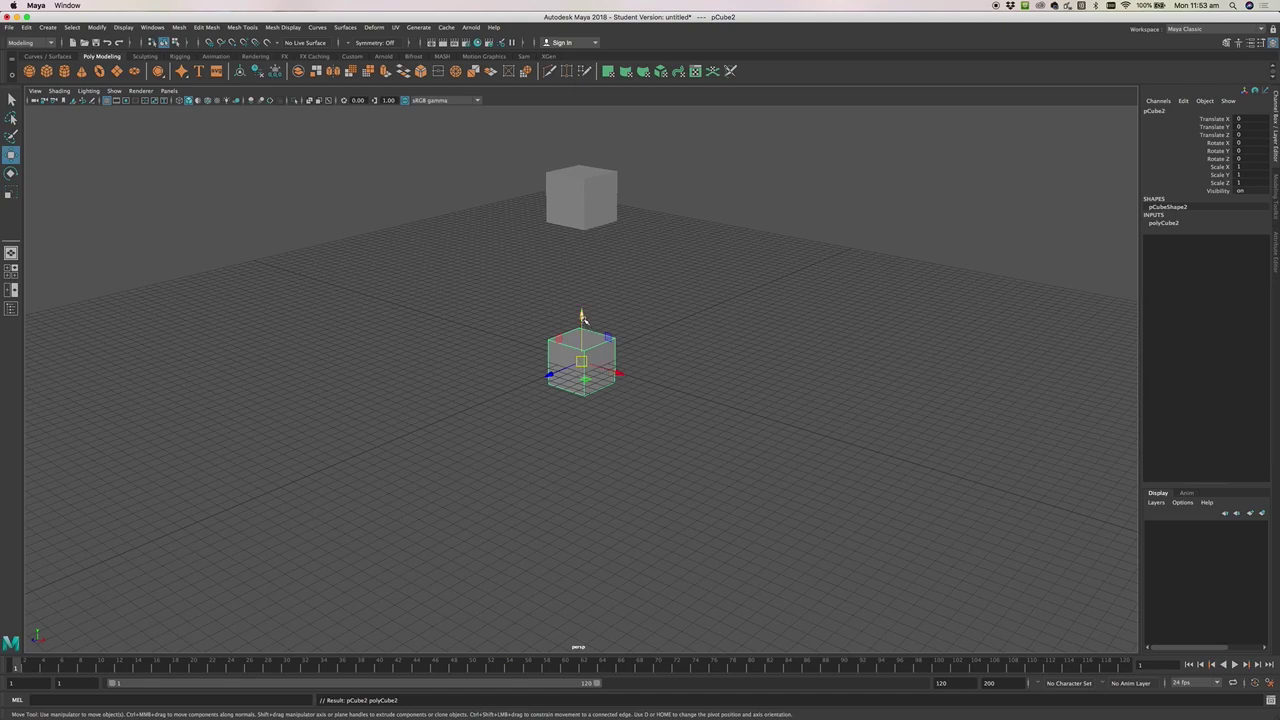
drag(581, 316, 591, 203)
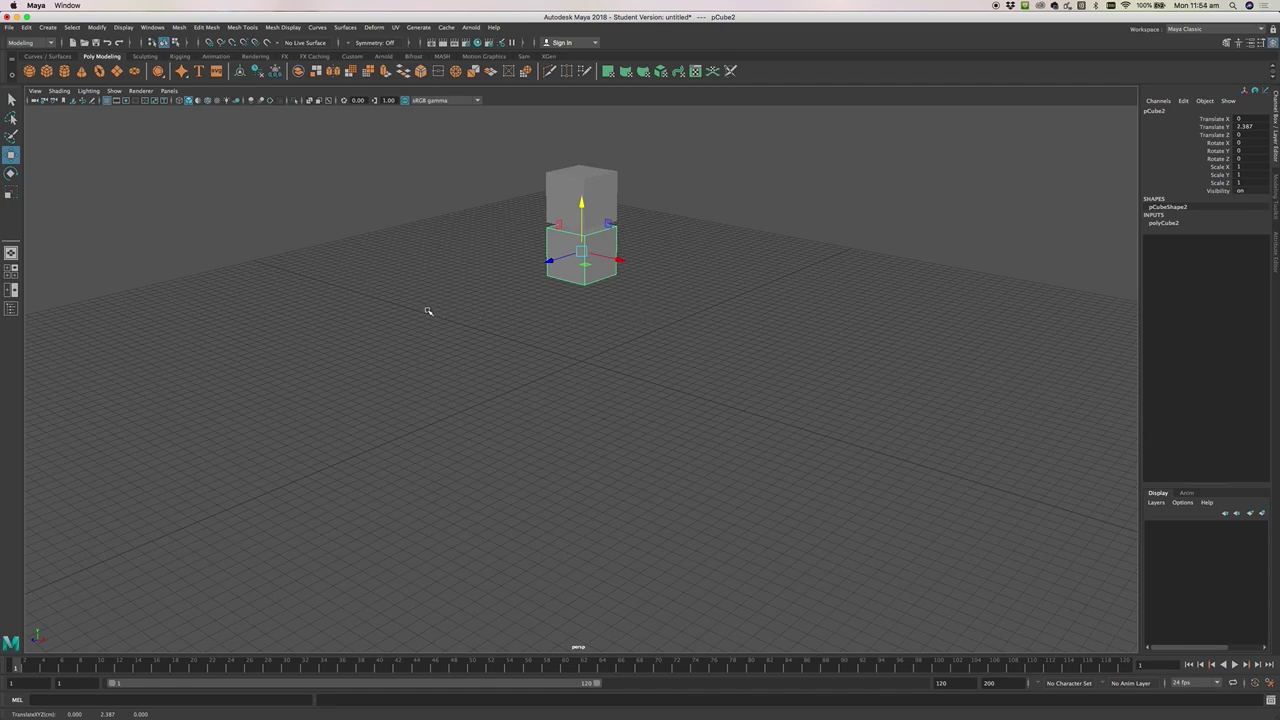
Try scaling the lower cube down uniformly to about 0.81, and undo the scaling
click(11, 193)
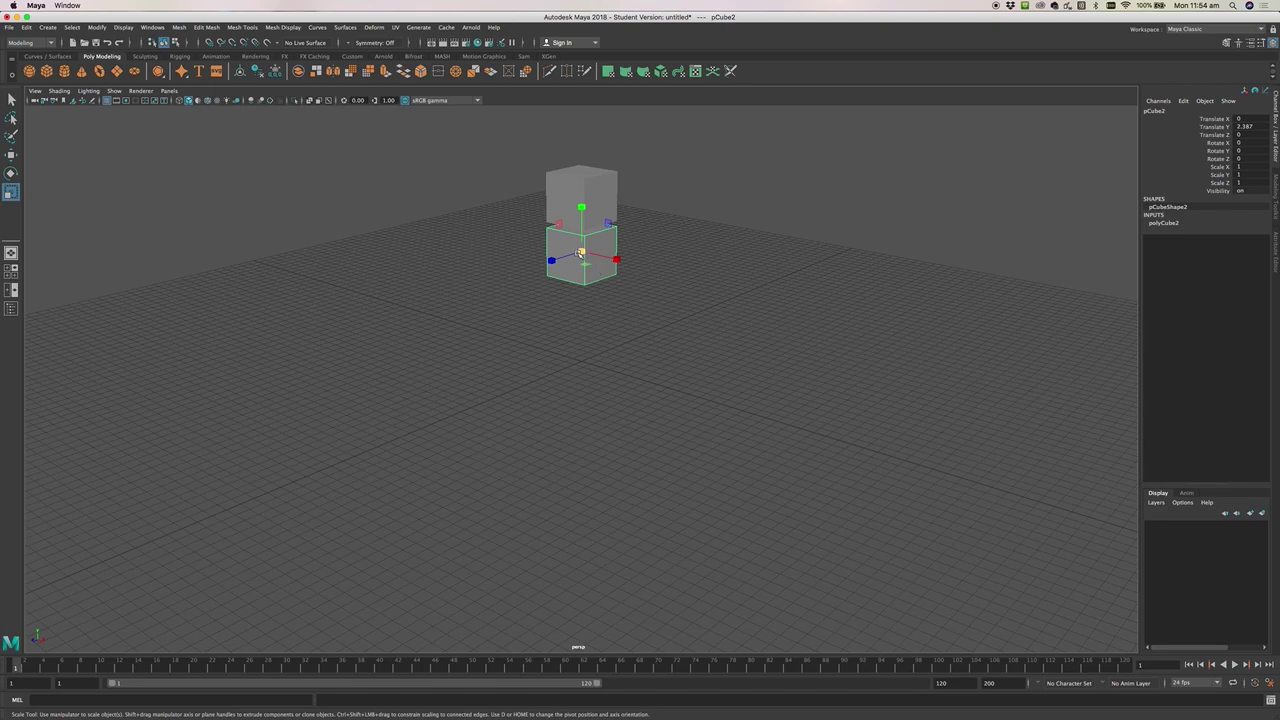
drag(582, 253, 585, 226)
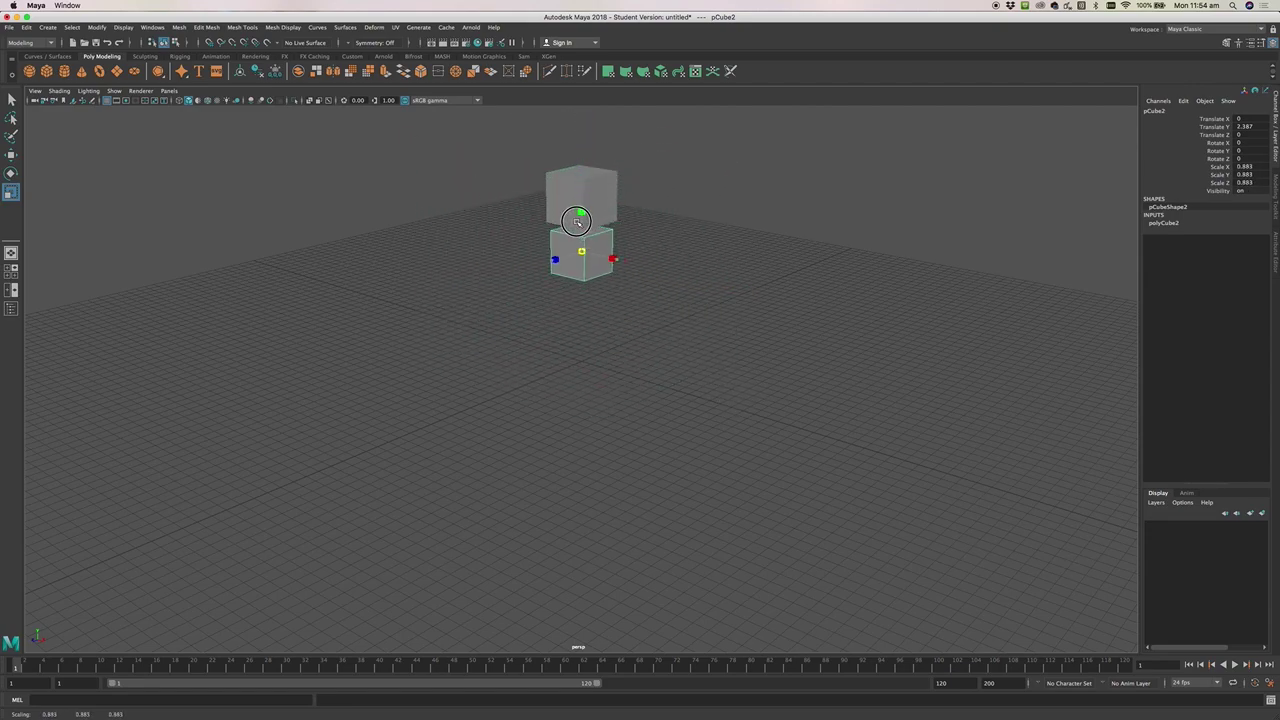
key(ctrl+z)
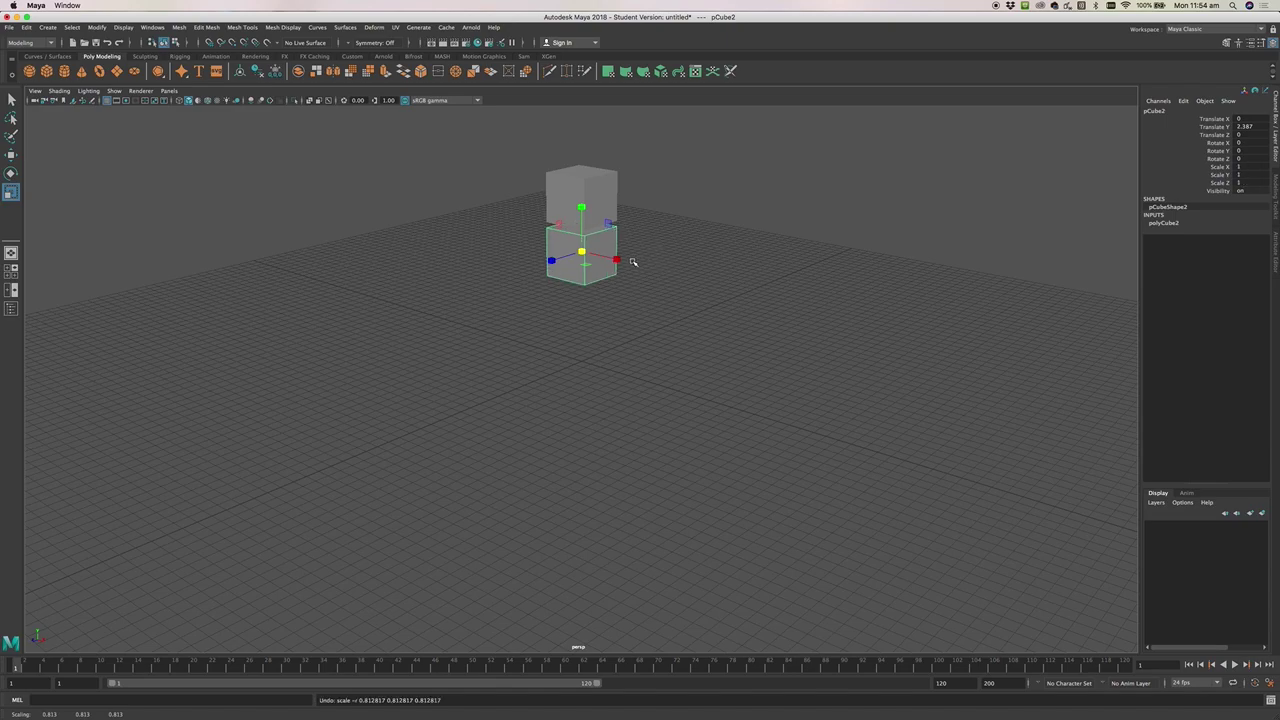
Scale the lower cube to about 2.17 in X and about 1.67 in Y, making a wide torso block
drag(617, 260, 667, 286)
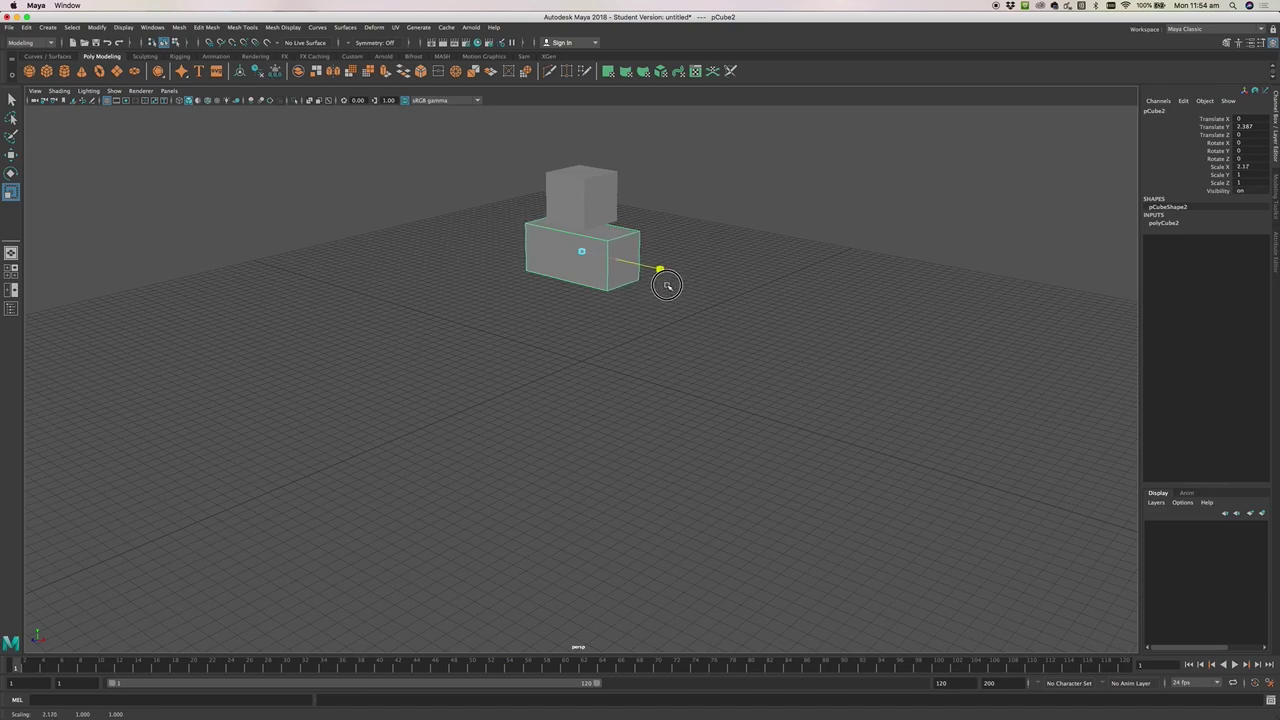
mouse_move(608, 363)
alt+mouse_down()
mouse_move(663, 357)
mouse_move(628, 363)
alt+mouse_up()
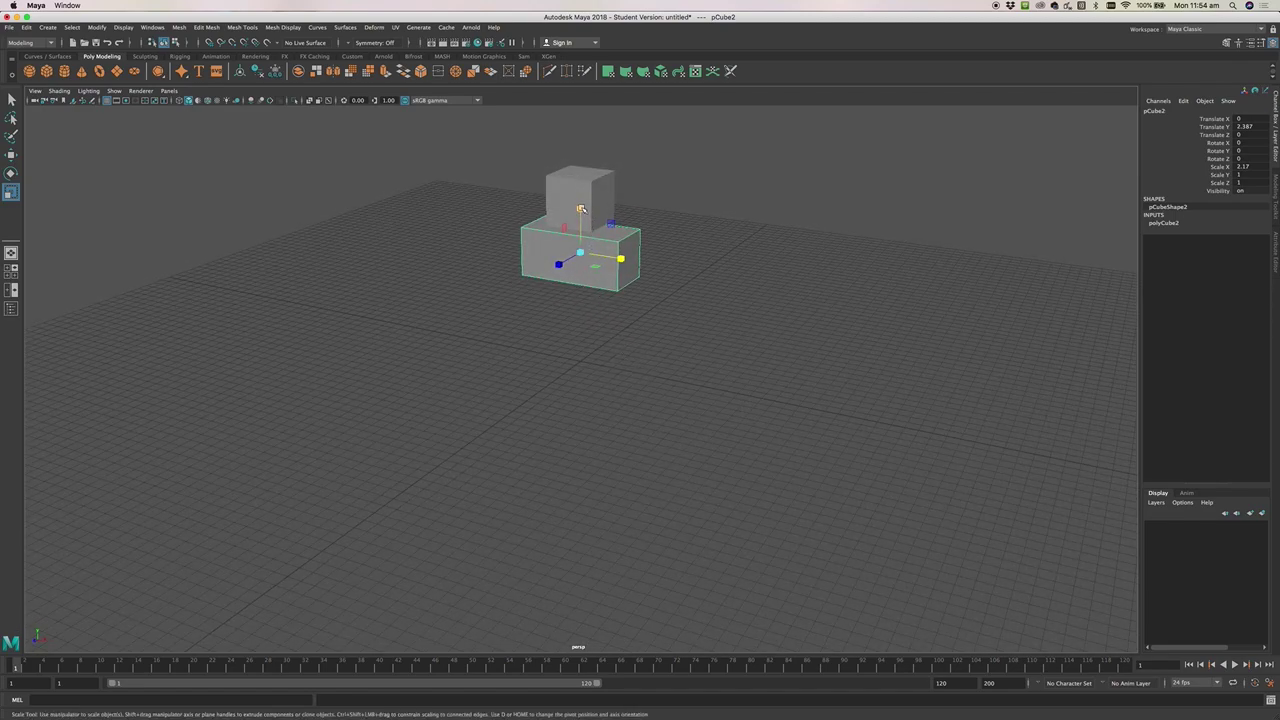
drag(580, 208, 581, 148)
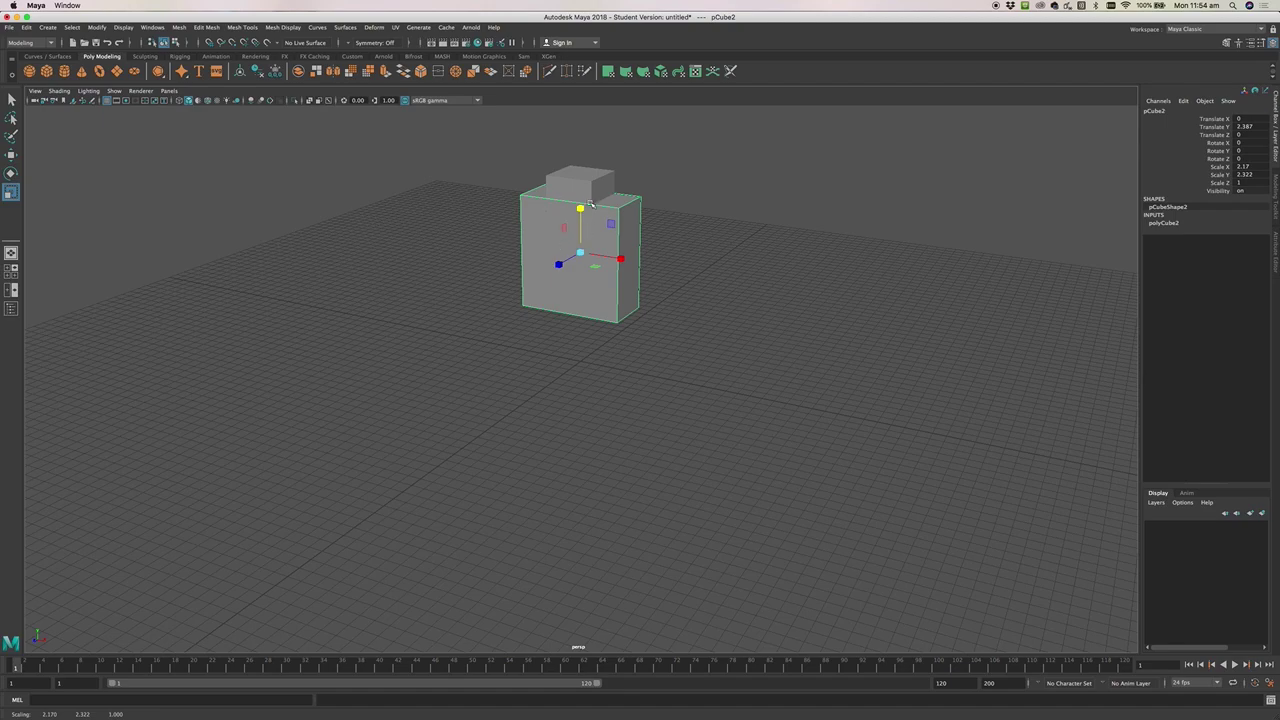
drag(580, 215, 580, 211)
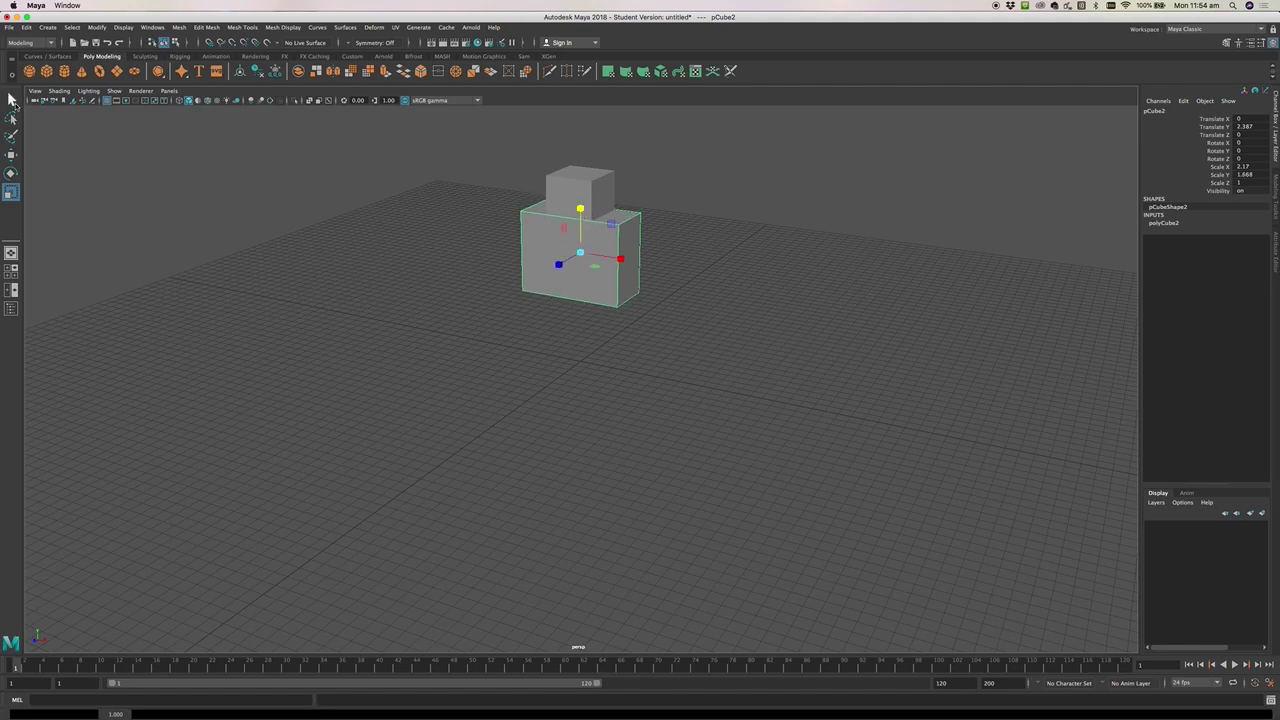
Move the lower block down to a Translate Y of about 1.96, leaving a small gap beneath the upper cube
click(11, 155)
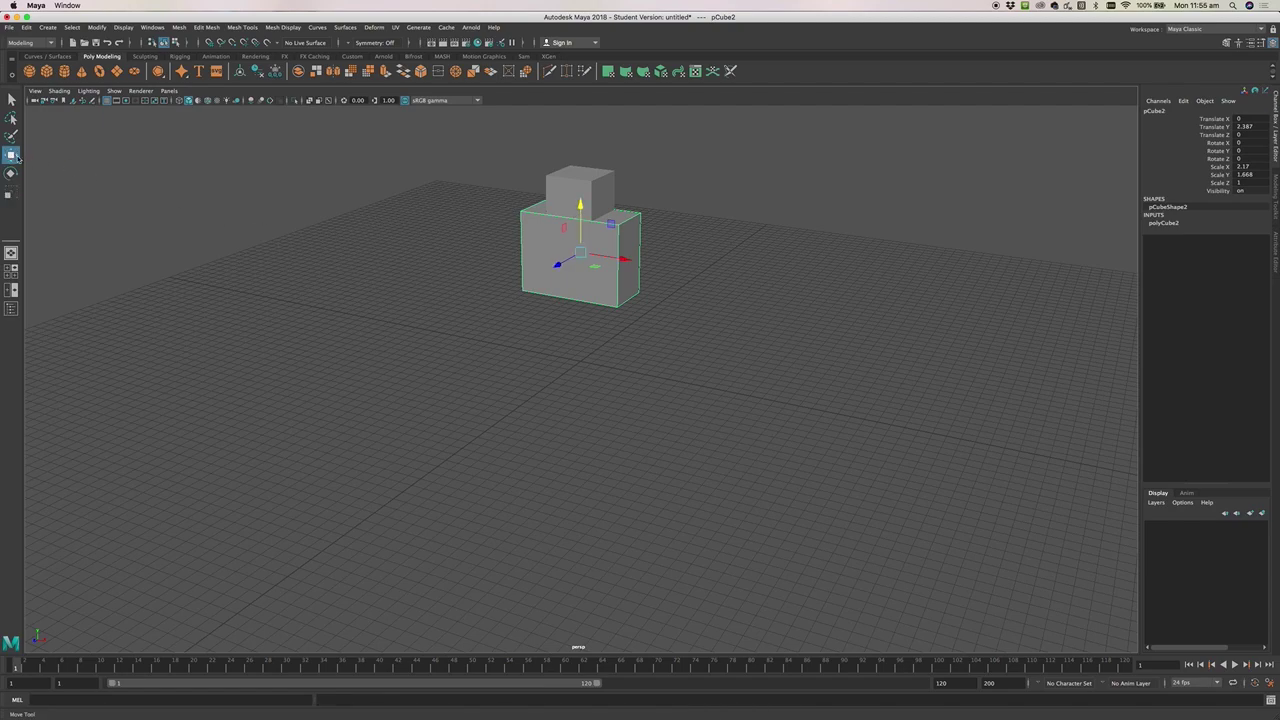
drag(583, 206, 581, 221)
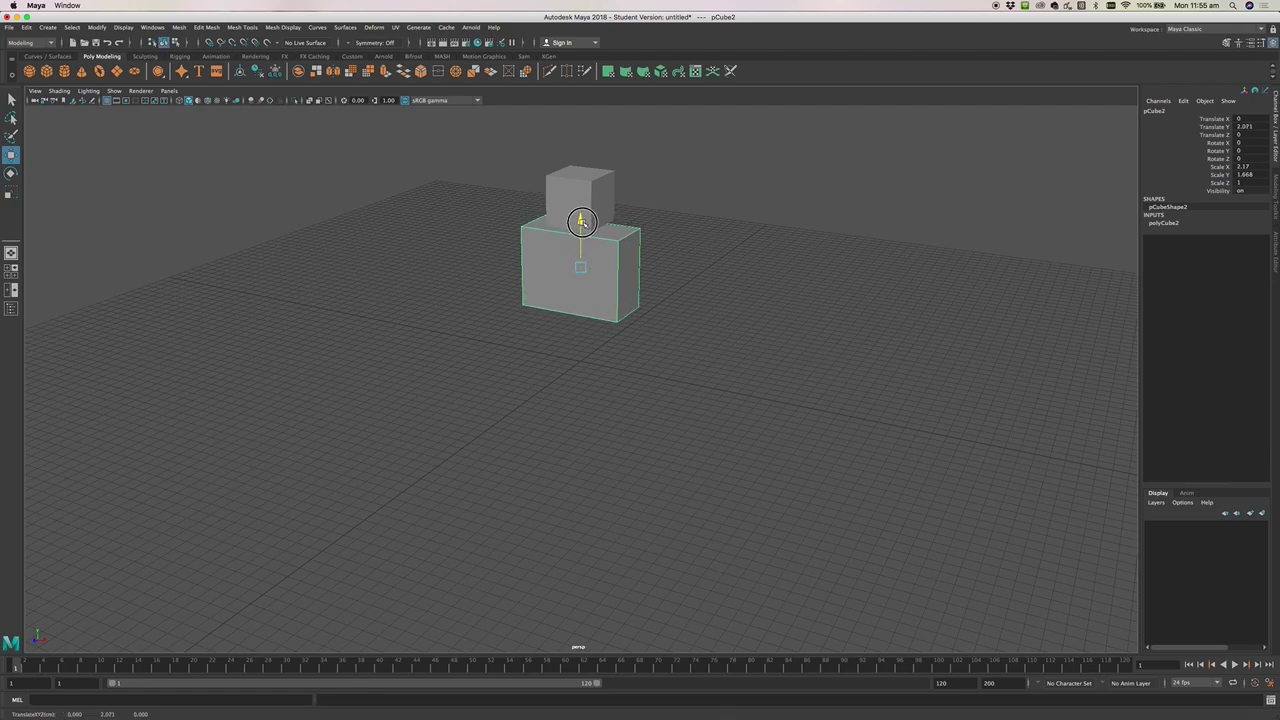
alt+drag(634, 309, 670, 295)
drag(578, 214, 577, 209)
mouse_move(703, 277)
alt+mouse_down()
mouse_move(597, 283)
mouse_move(709, 289)
alt+mouse_up()
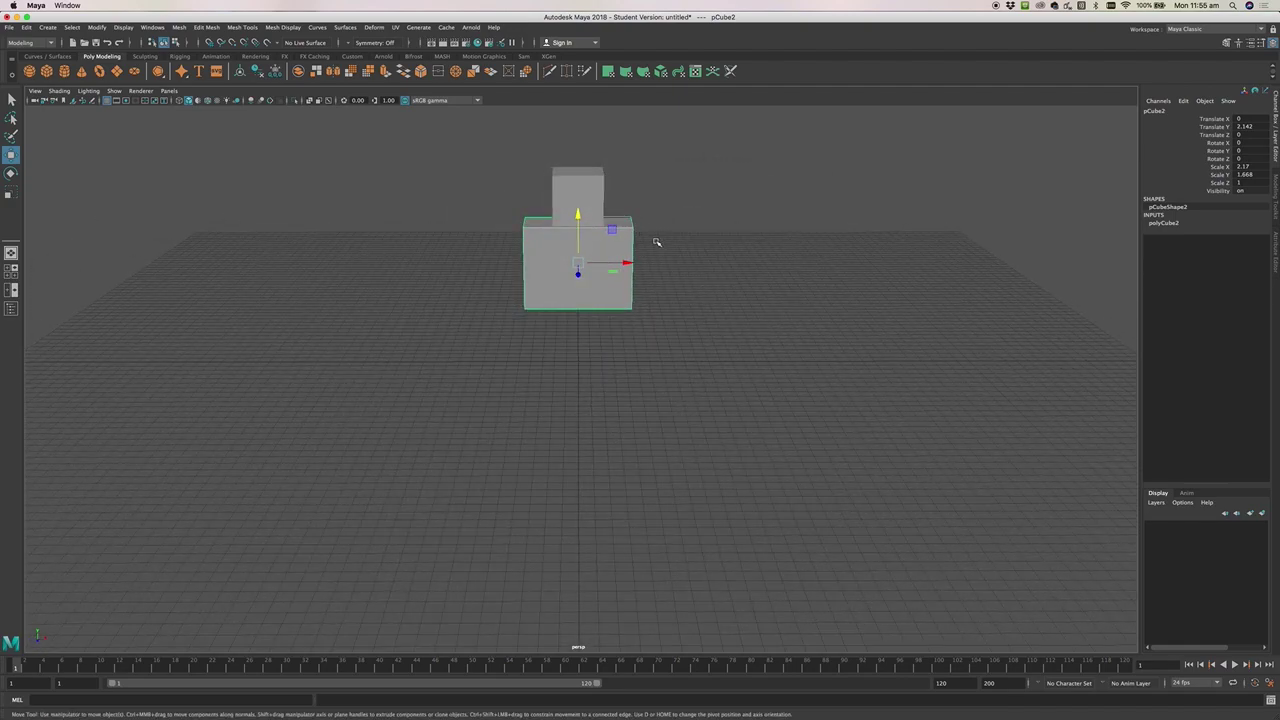
drag(578, 214, 578, 223)
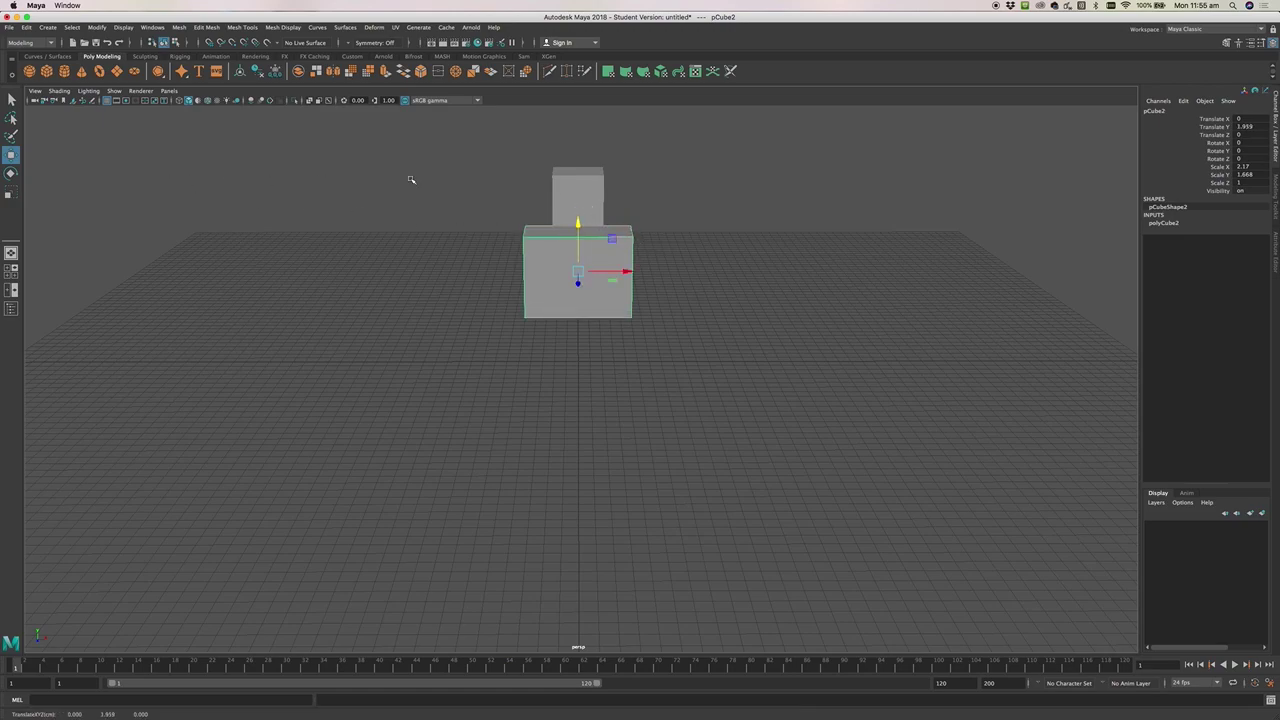
Create a polygon cylinder at the grid origin and examine it from above, below and the side
click(65, 74)
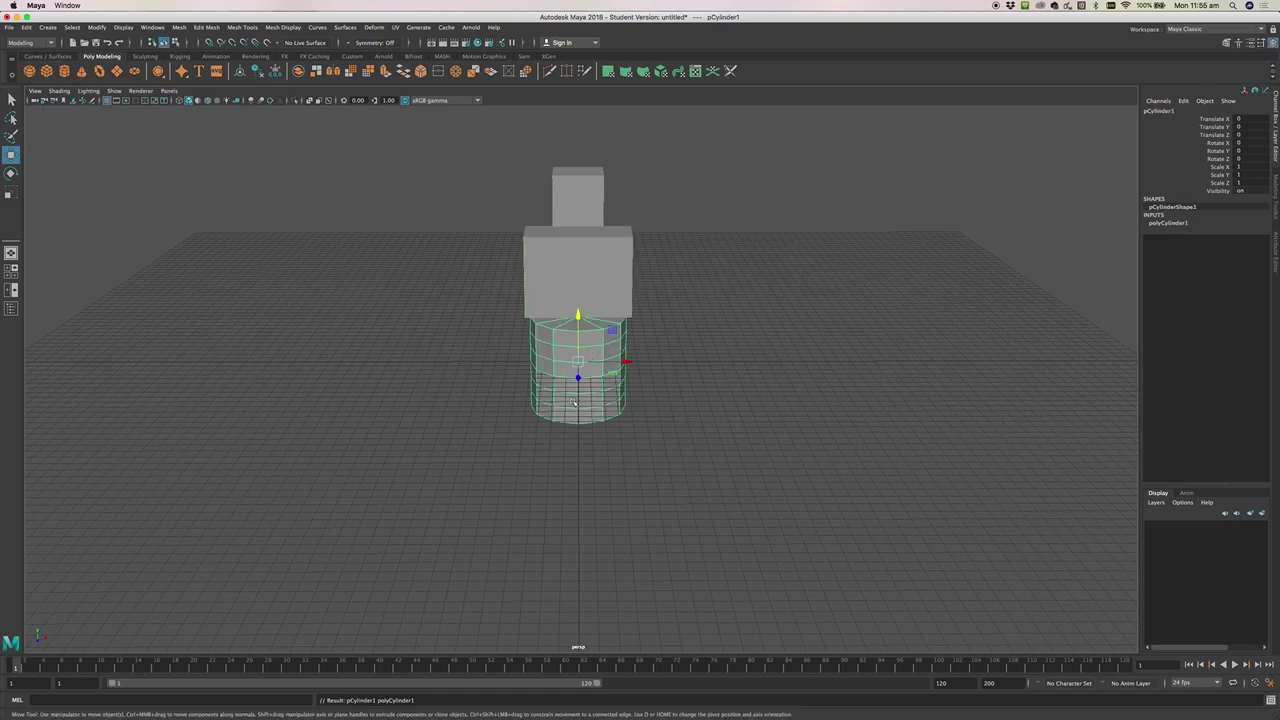
alt+drag(694, 457, 651, 449)
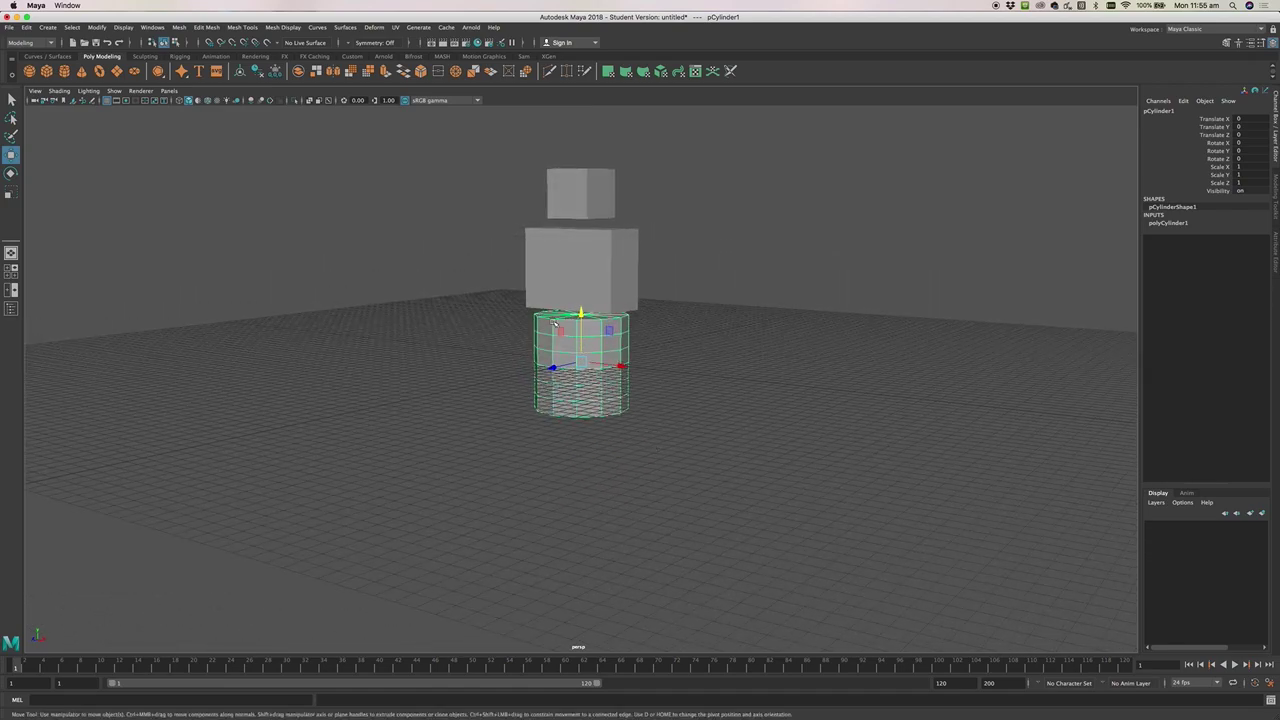
alt+drag(616, 418, 623, 391)
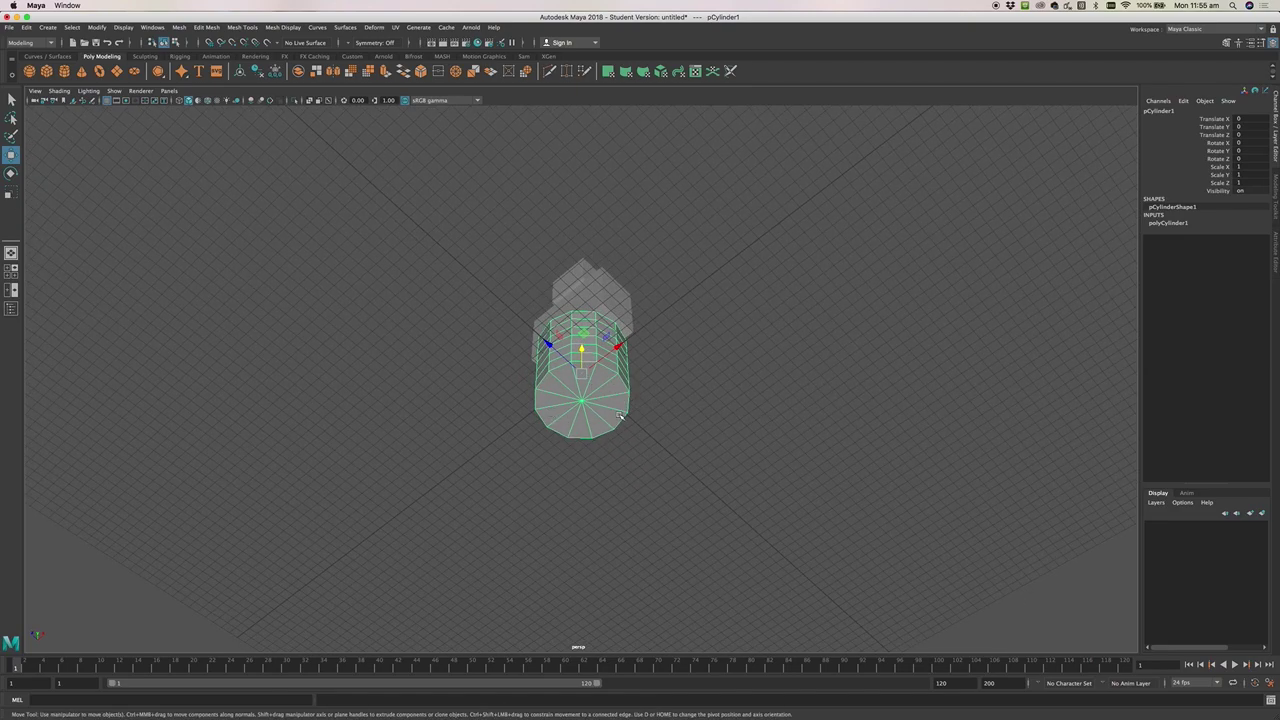
click(677, 392)
alt+drag(677, 389, 686, 431)
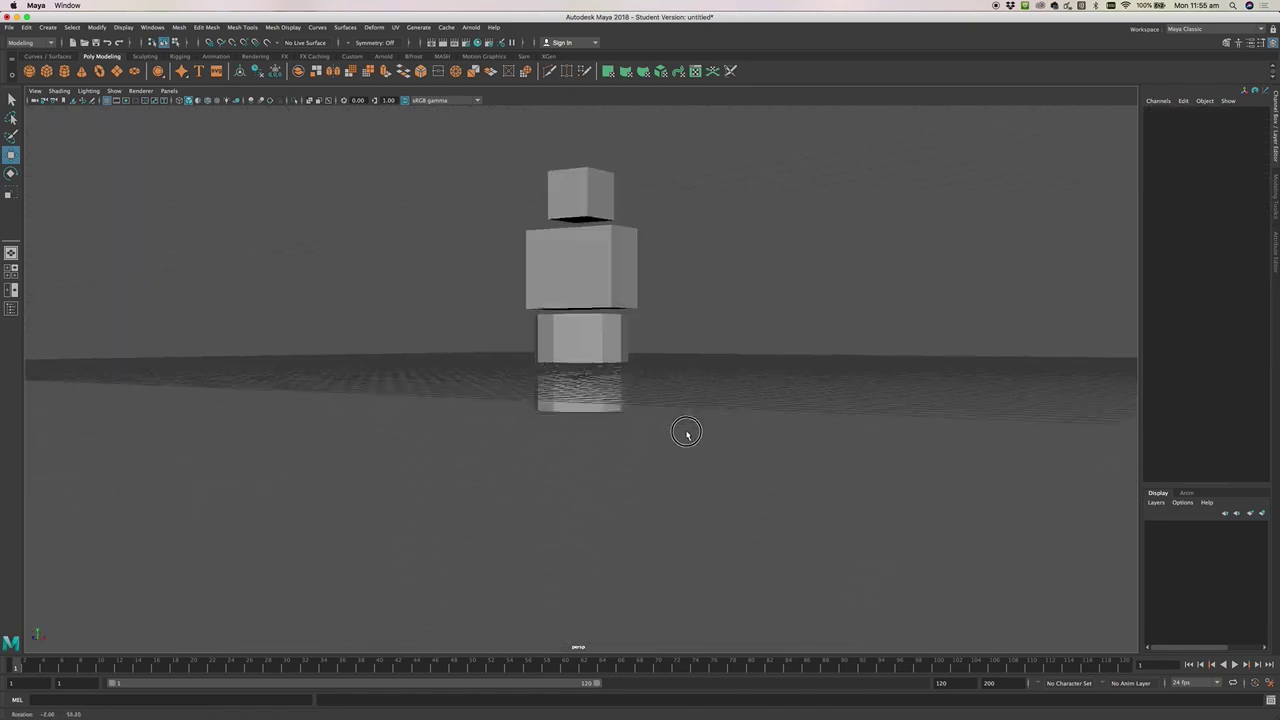
click(617, 362)
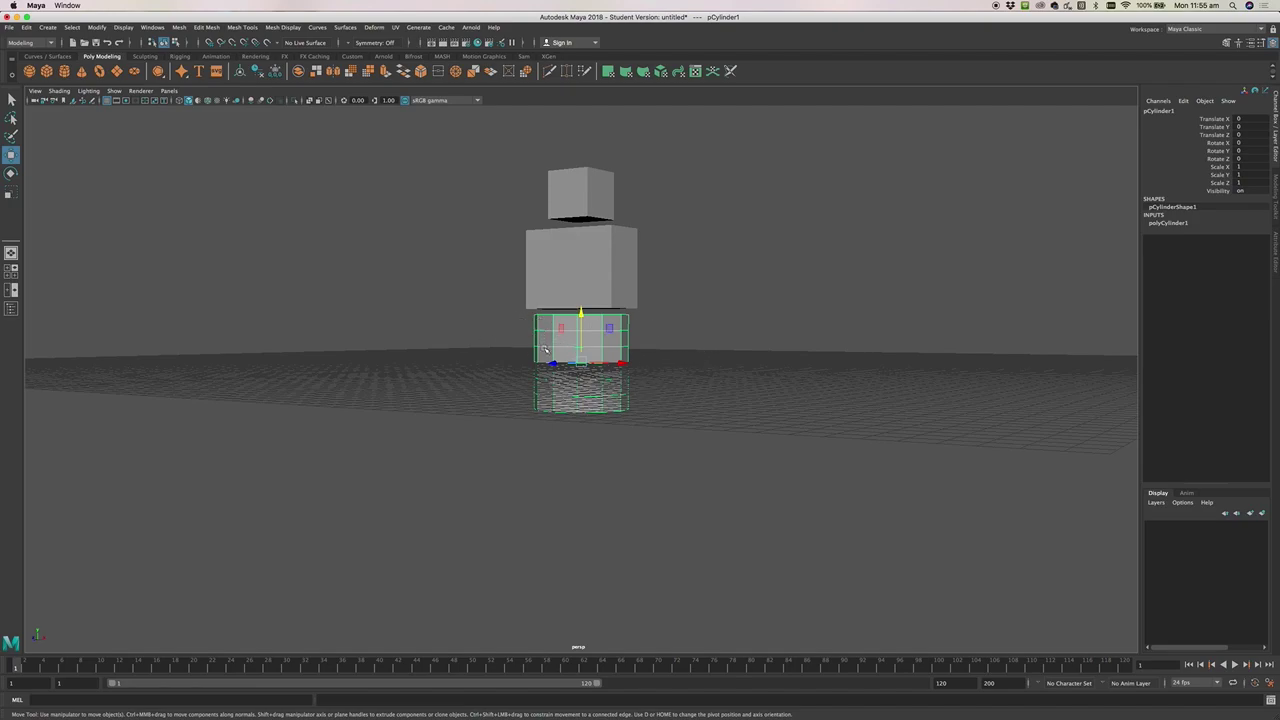
alt+drag(547, 375, 671, 451)
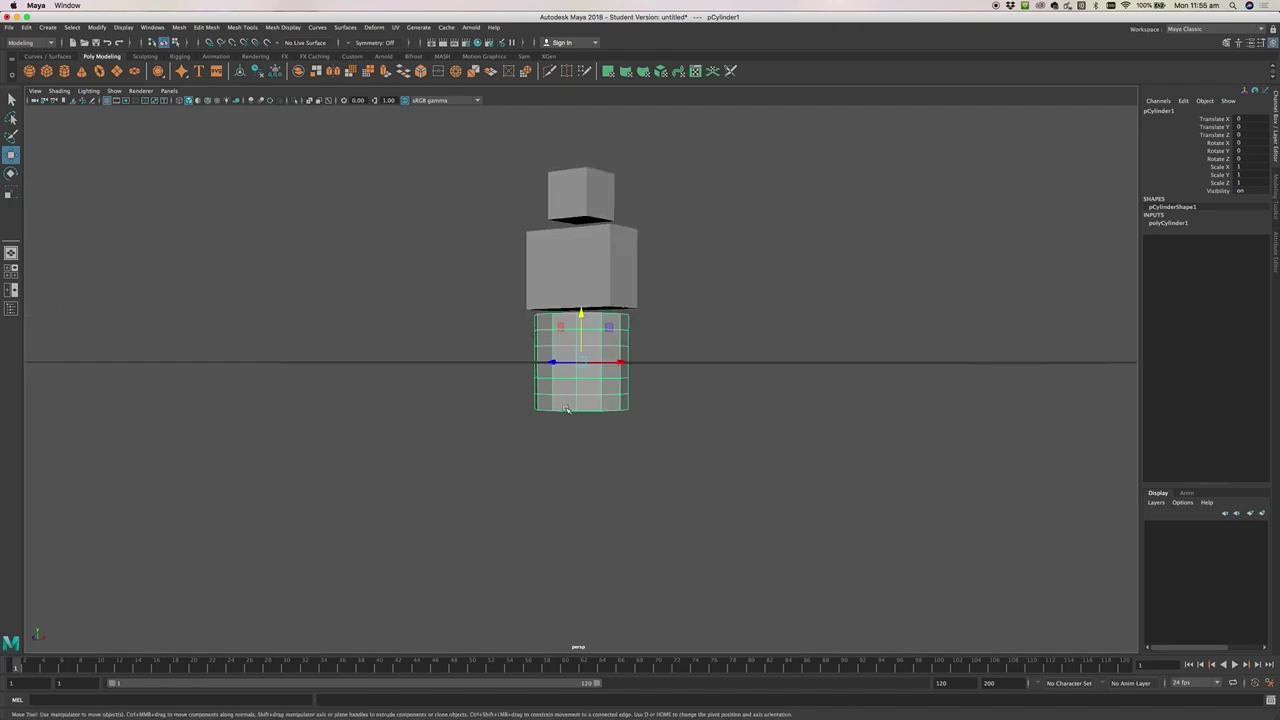
mouse_move(714, 342)
alt+mouse_down()
mouse_move(754, 354)
mouse_move(727, 347)
alt+mouse_up()
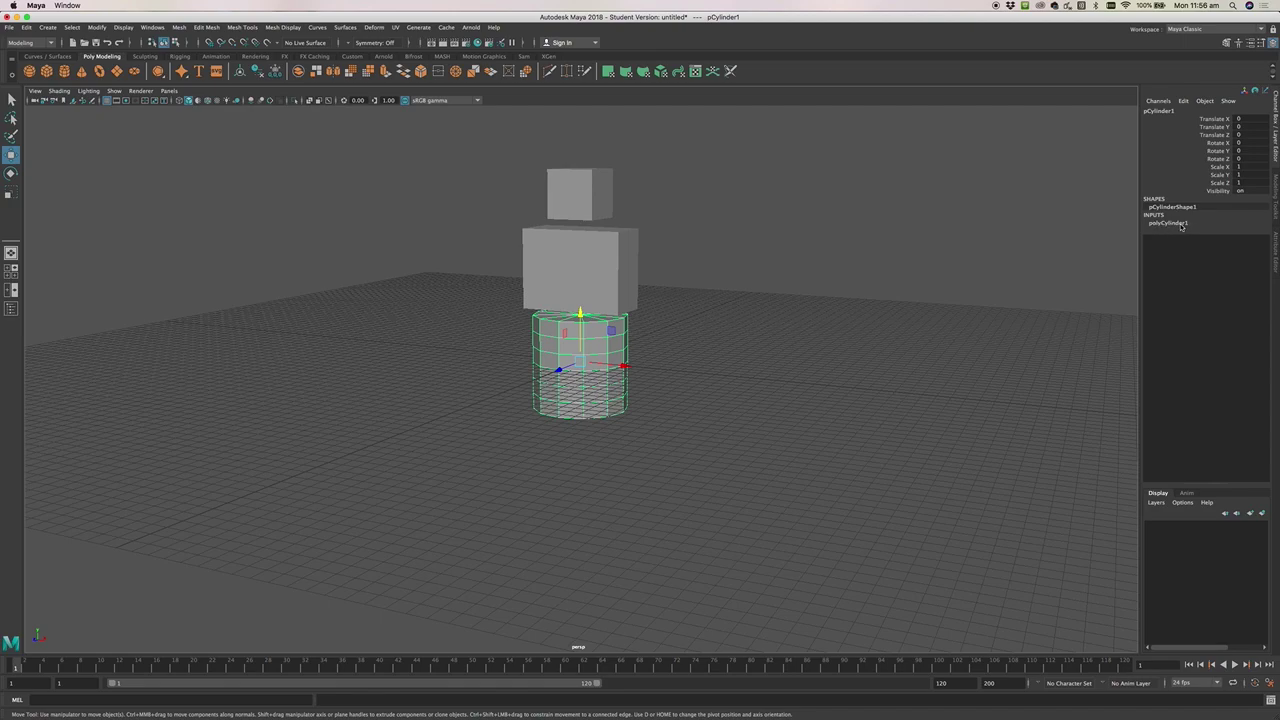
Set the cylinder's Subdivisions Axis to 8 and its Subdivisions Height to 1
click(1170, 222)
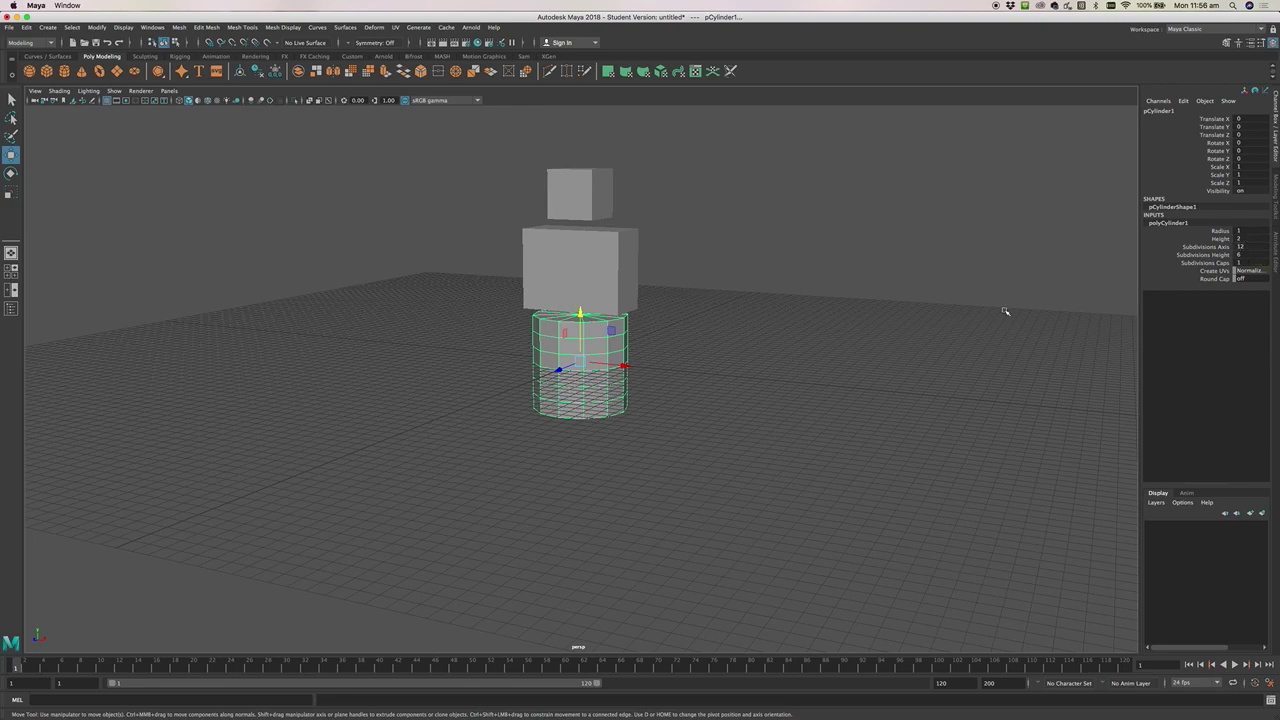
click(1239, 246)
text(8)
key(Return)
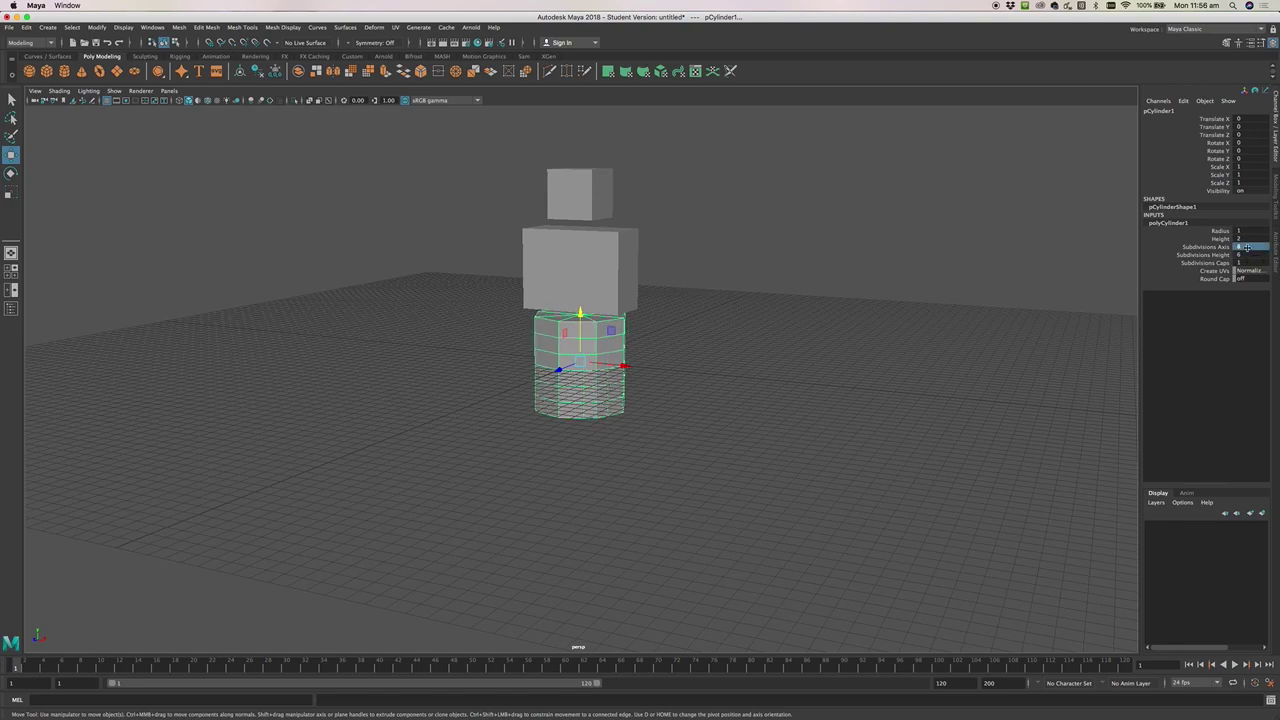
alt+drag(809, 334, 763, 349)
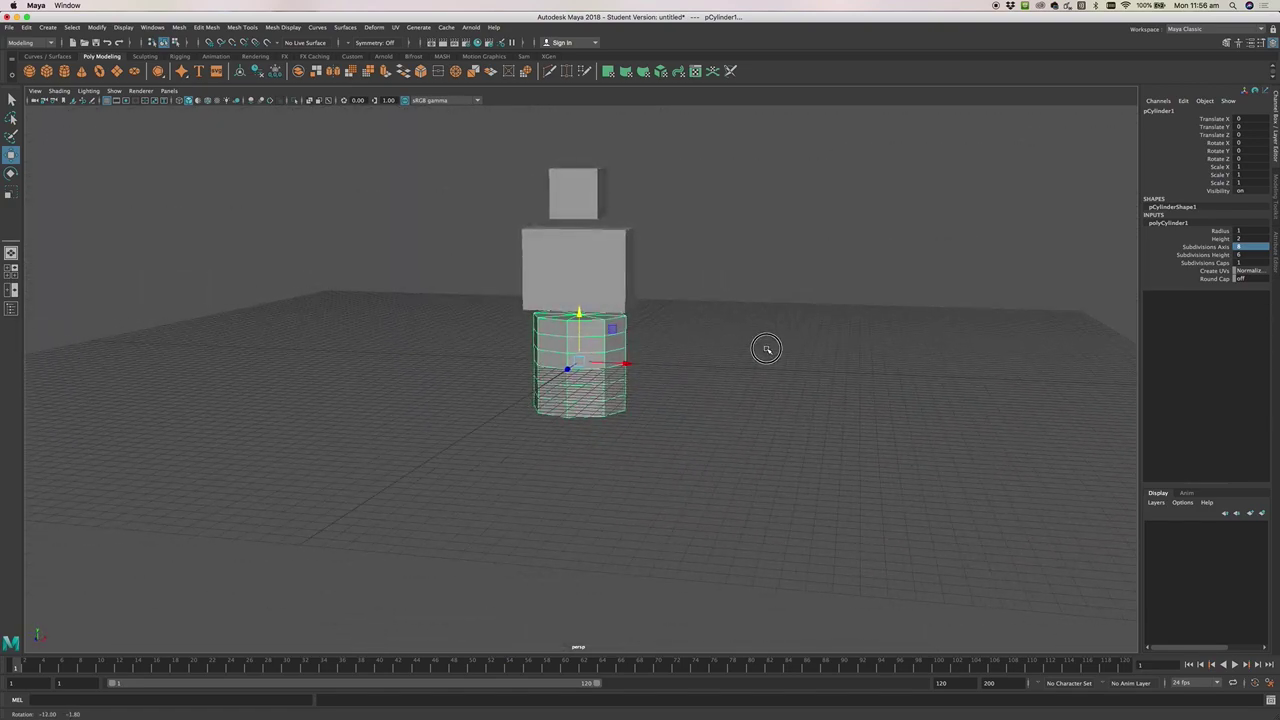
double_click(1245, 256)
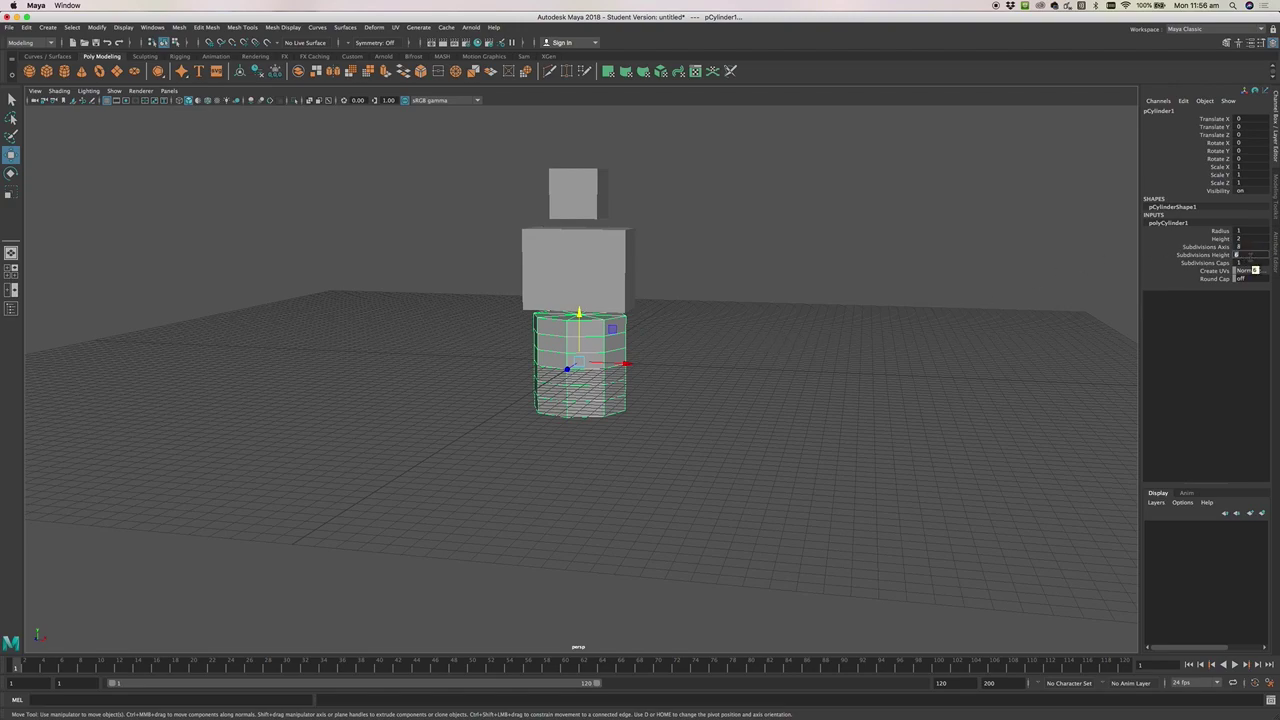
text(1)
key(Return)
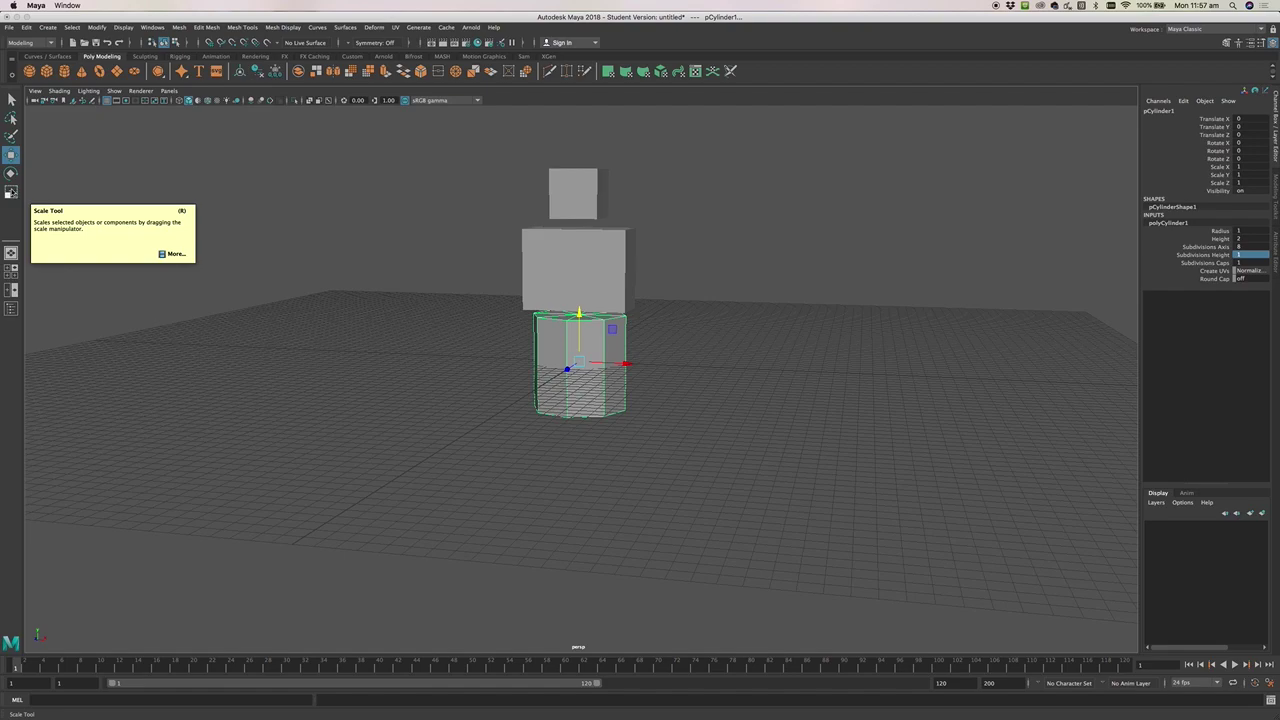
Practise switching back and forth between the Move, Rotate and Scale tools with the cylinder selected
key(e)
click(11, 191)
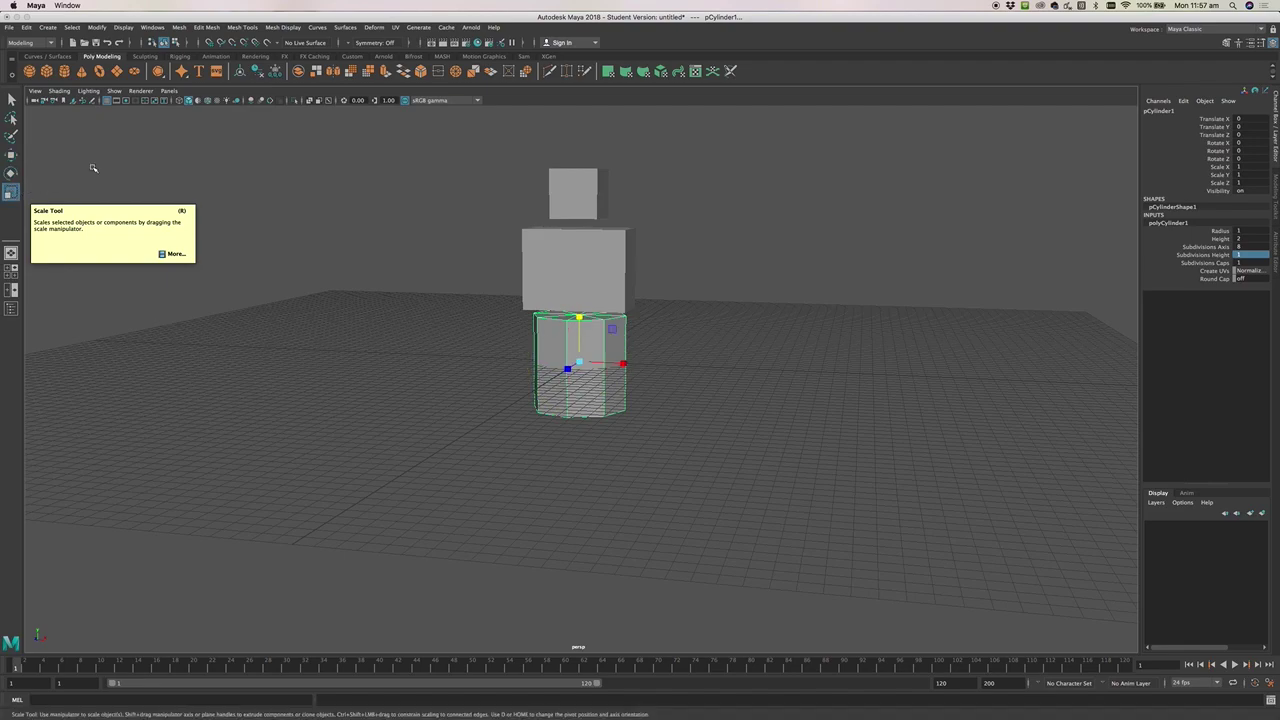
key(e)
key(r)
key(e)
key(r)
key(e)
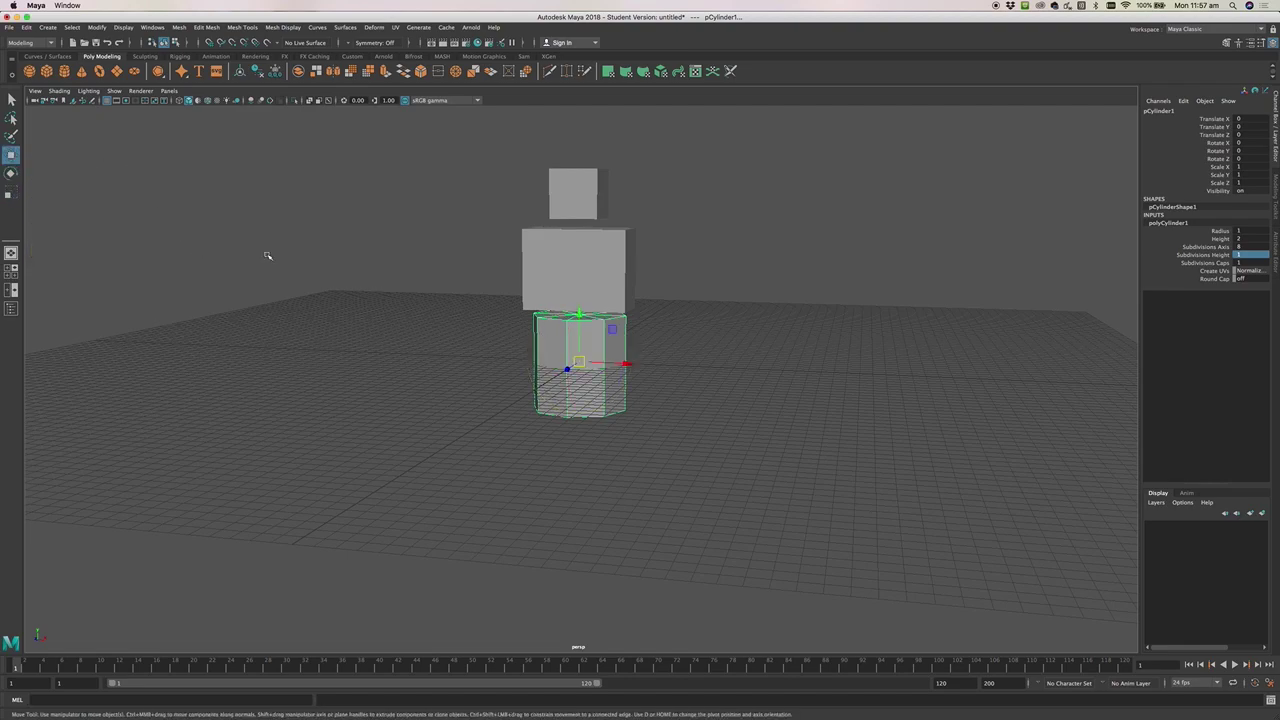
key(r)
key(e)
key(r)
key(w)
key(e)
Flatten the cylinder with the Scale tool to about 0.26 in Y
key(r)
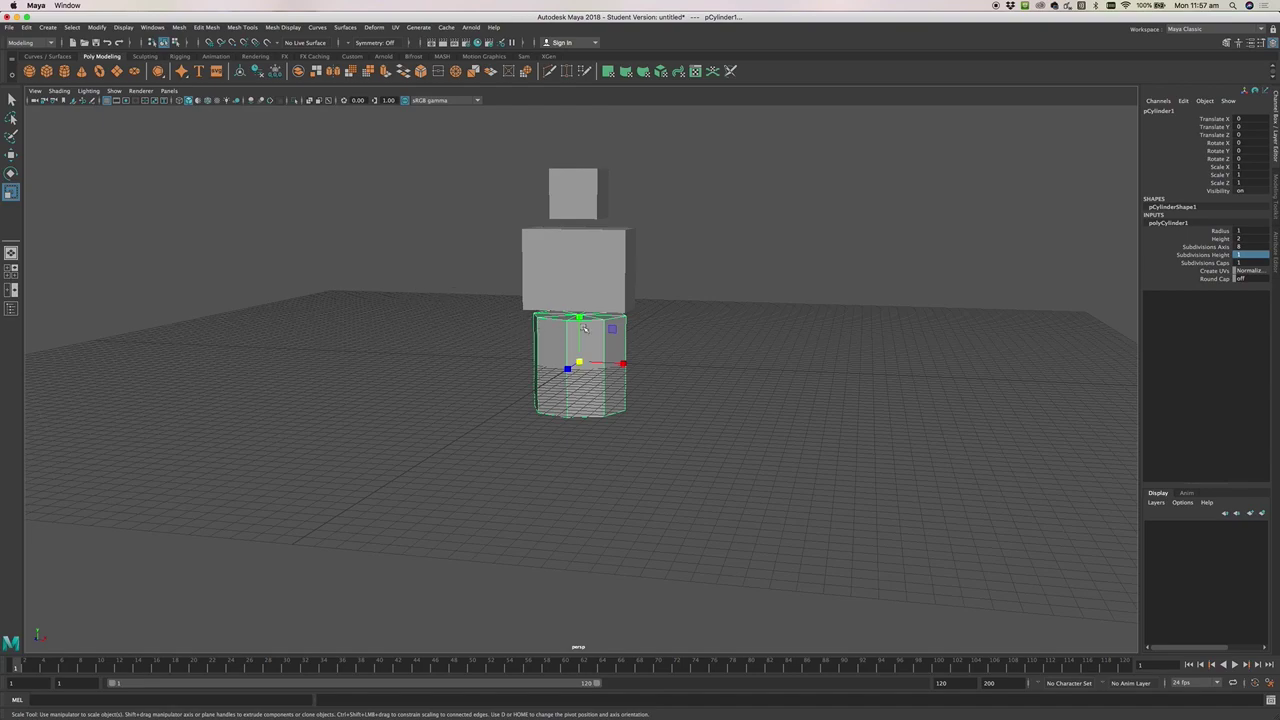
drag(579, 317, 579, 348)
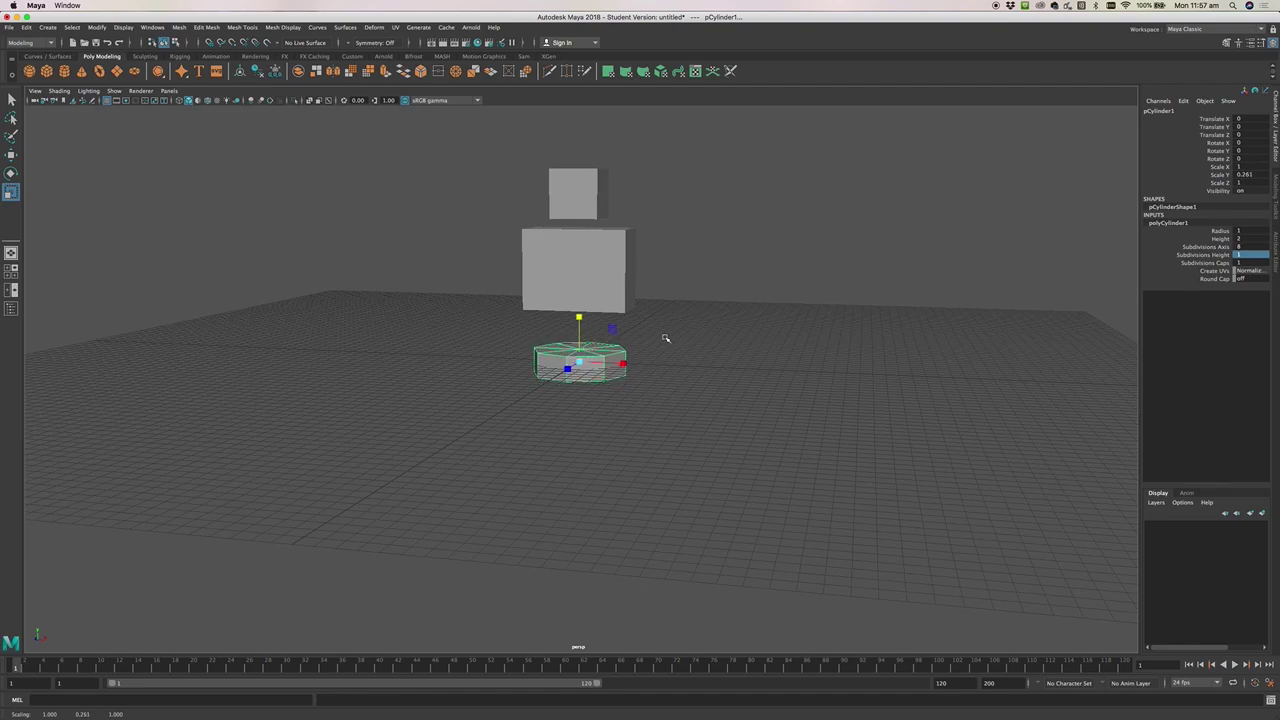
alt+drag(680, 334, 654, 355)
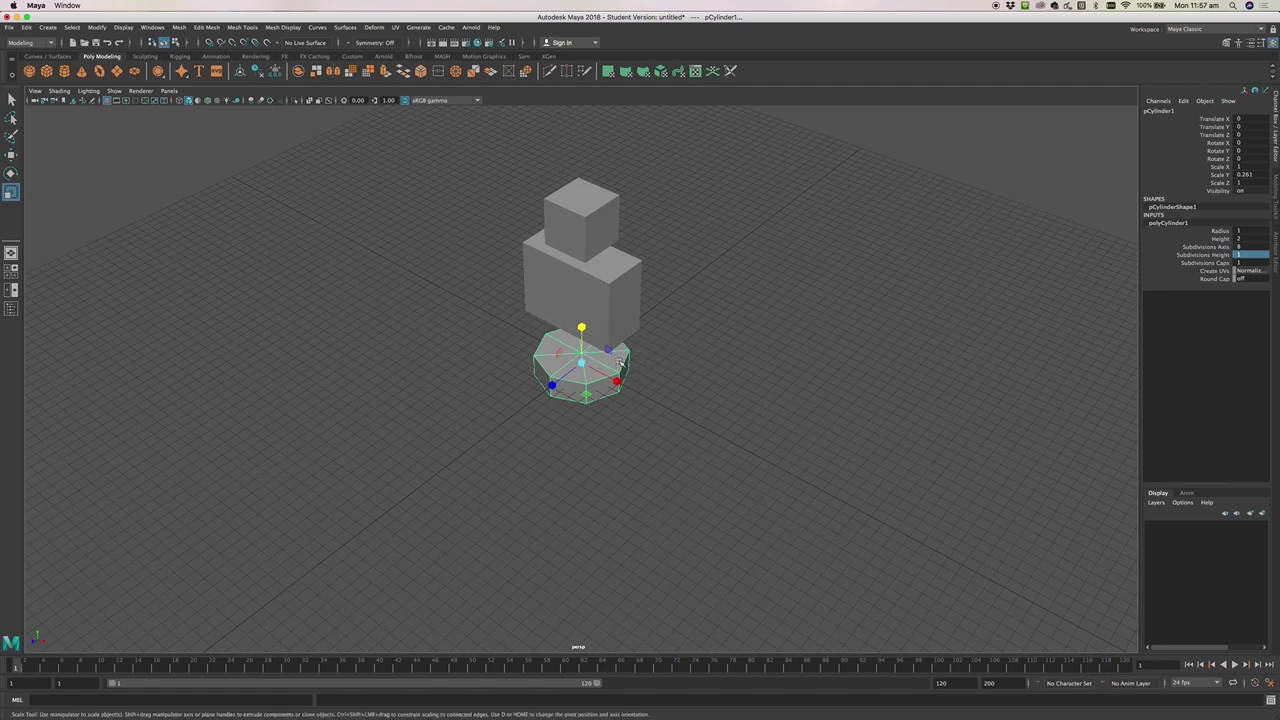
Try scaling the cylinder separately to about 0.52 in X and 0.54 in Z, and undo both changes
drag(618, 382, 569, 370)
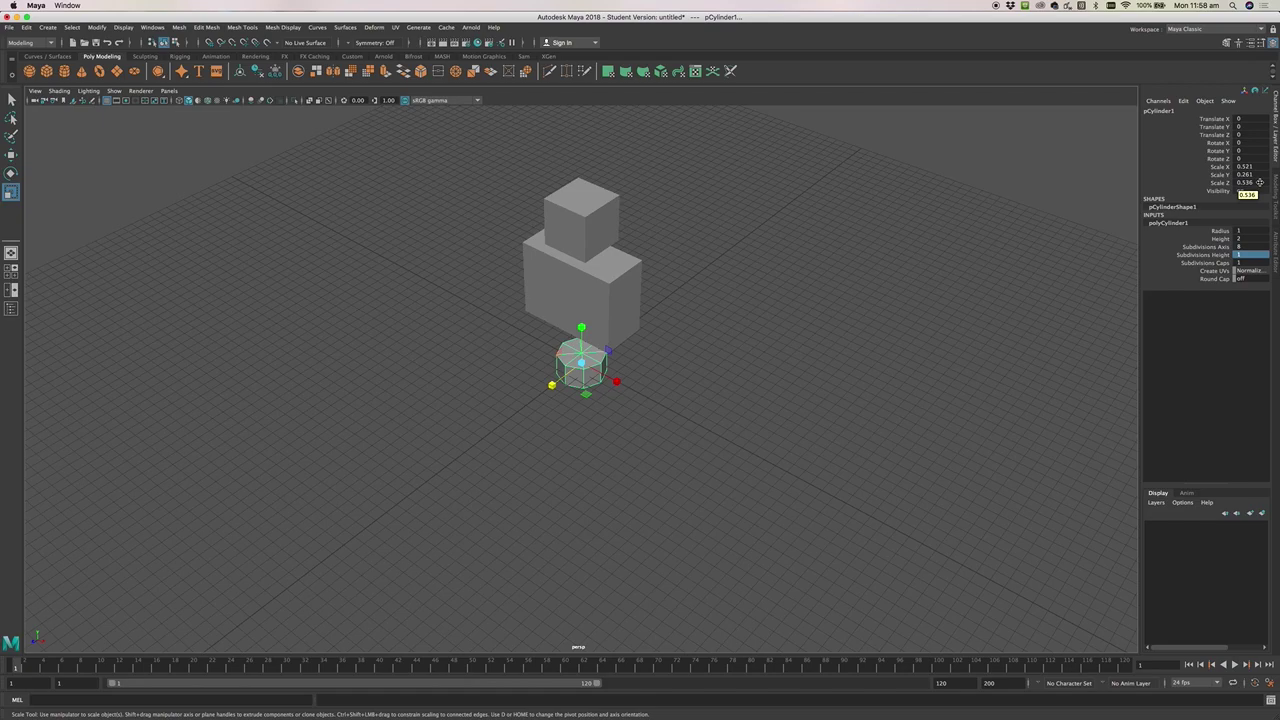
key(super+z)
key(super+z)
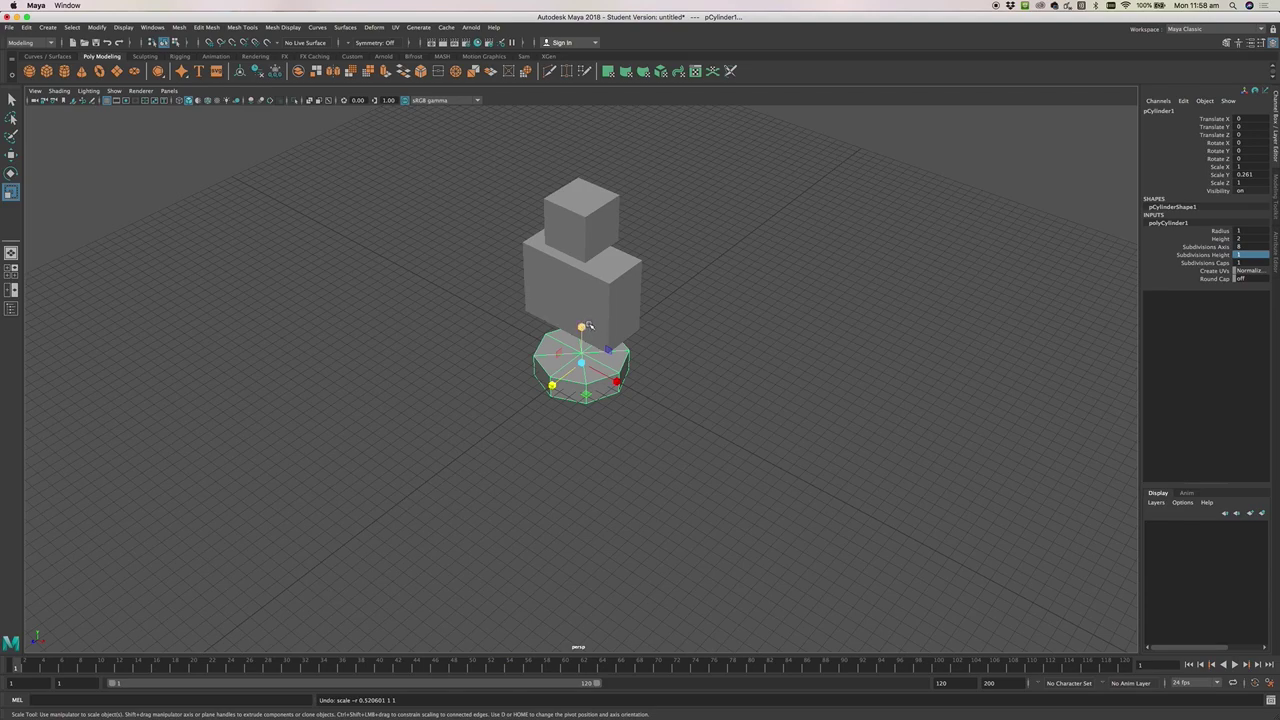
Scale the cylinder to about 0.41 in X and Z together, and flatten it to about 0.13 in Y
drag(589, 397, 586, 387)
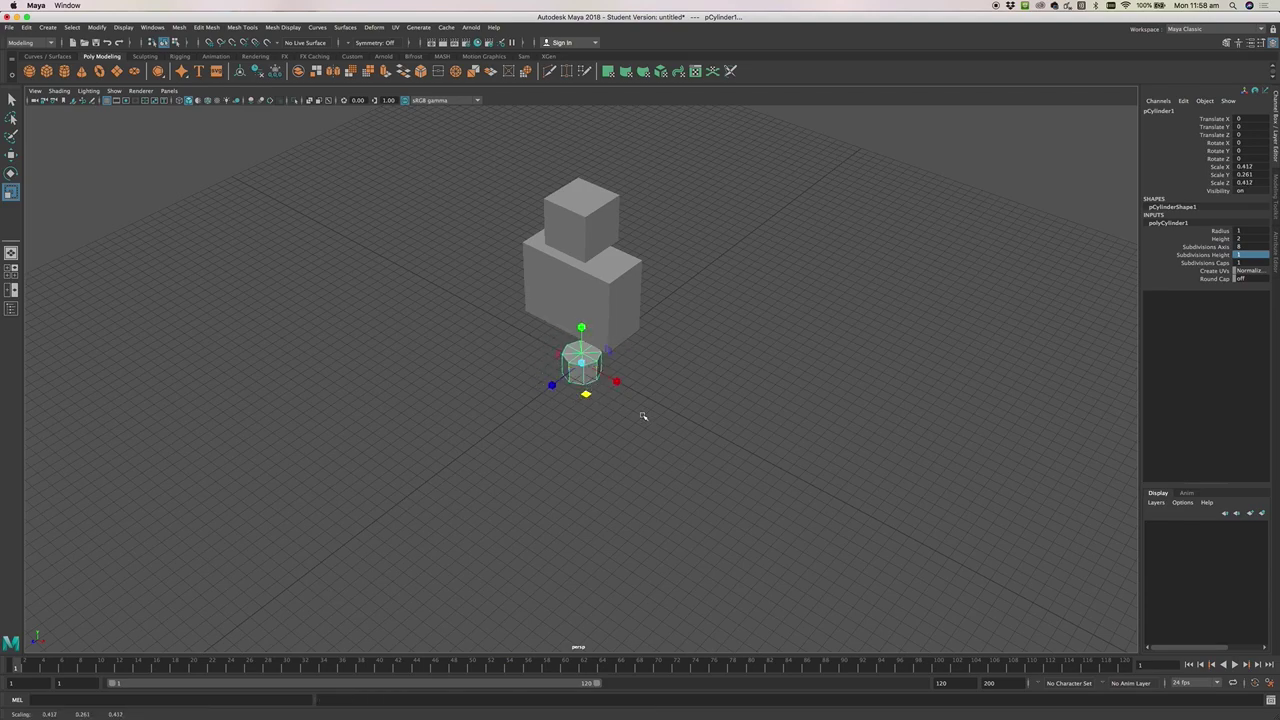
alt+drag(600, 443, 630, 416)
drag(581, 323, 582, 348)
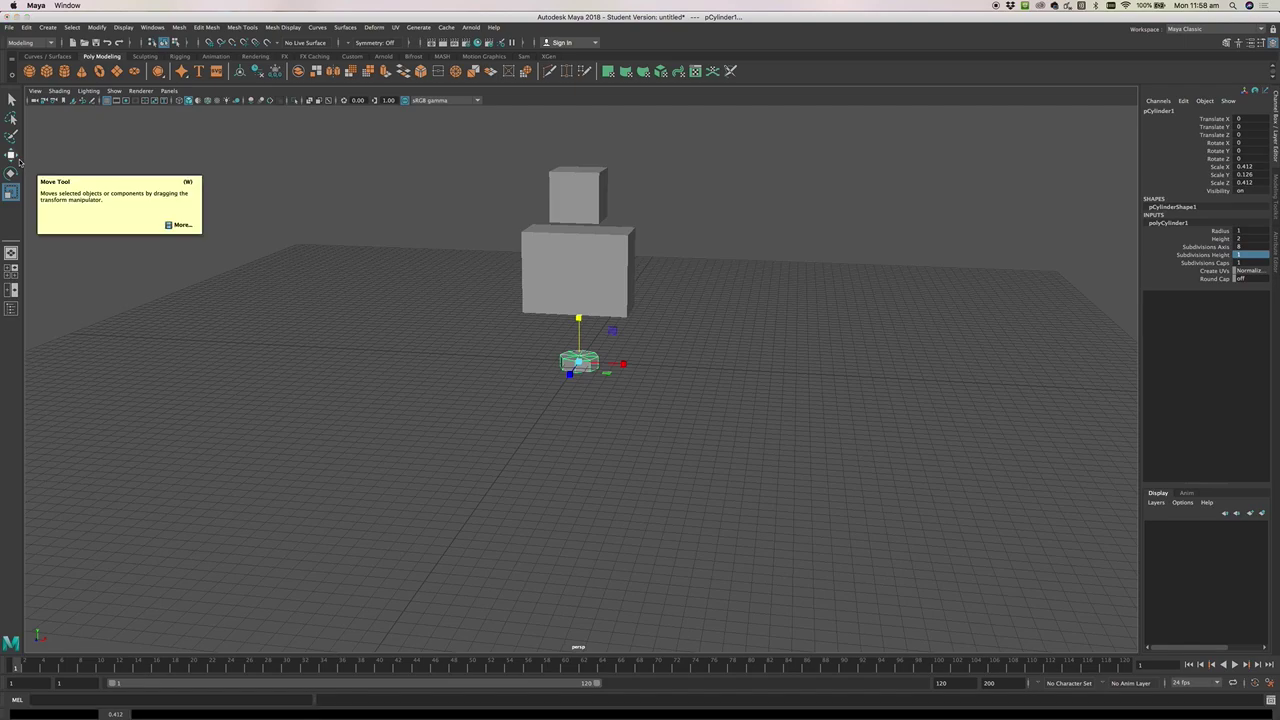
Raise the small cylinder into the gap between the two cubes as a neck, and deselect it
click(11, 155)
drag(578, 320, 573, 176)
mouse_move(631, 376)
alt+mouse_down()
mouse_move(640, 363)
mouse_move(694, 371)
mouse_move(623, 370)
alt+mouse_up()
click(657, 364)
Switch the viewport to wireframe display and view the stacked shapes from an angle
alt+drag(729, 320, 760, 303)
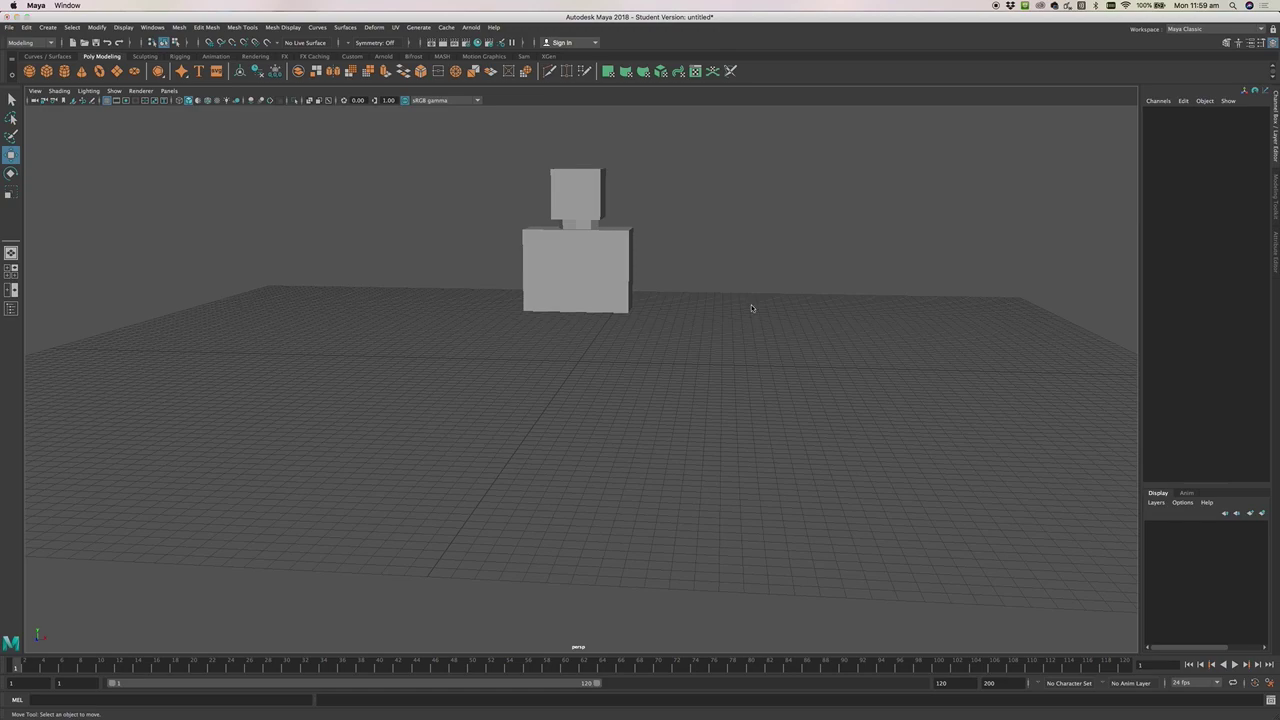
key(4)
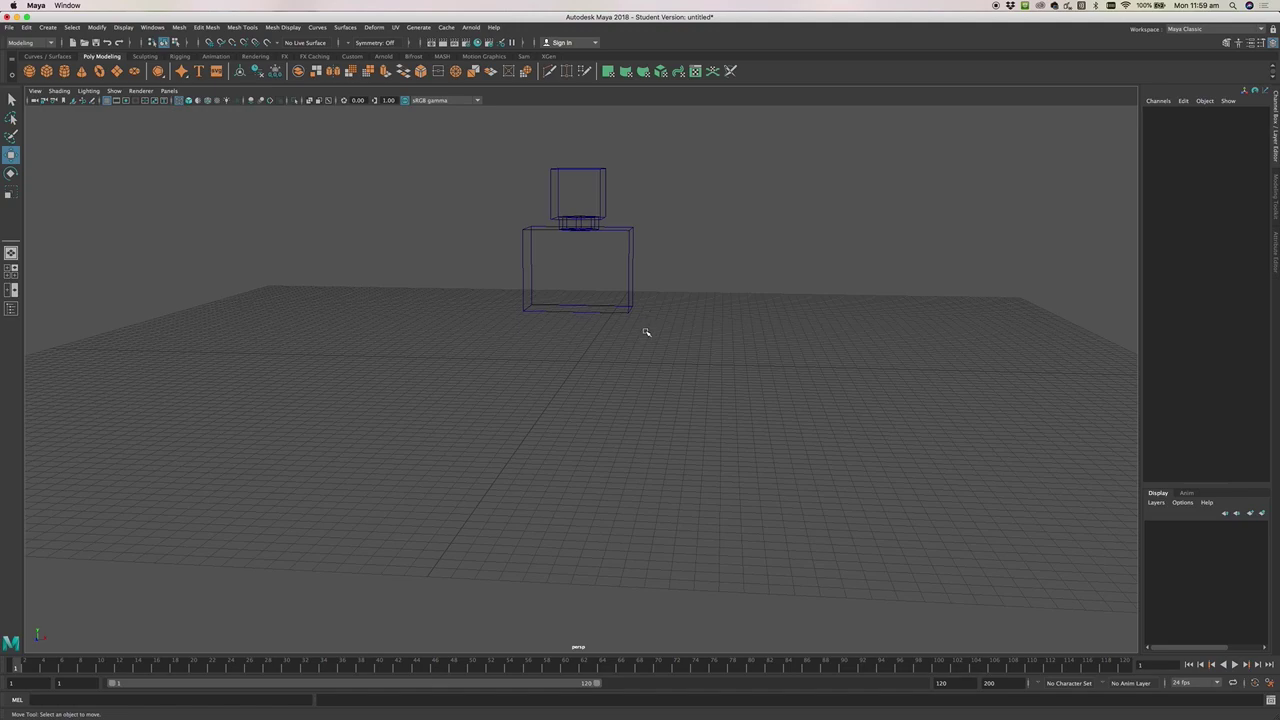
alt+drag(683, 317, 648, 330)
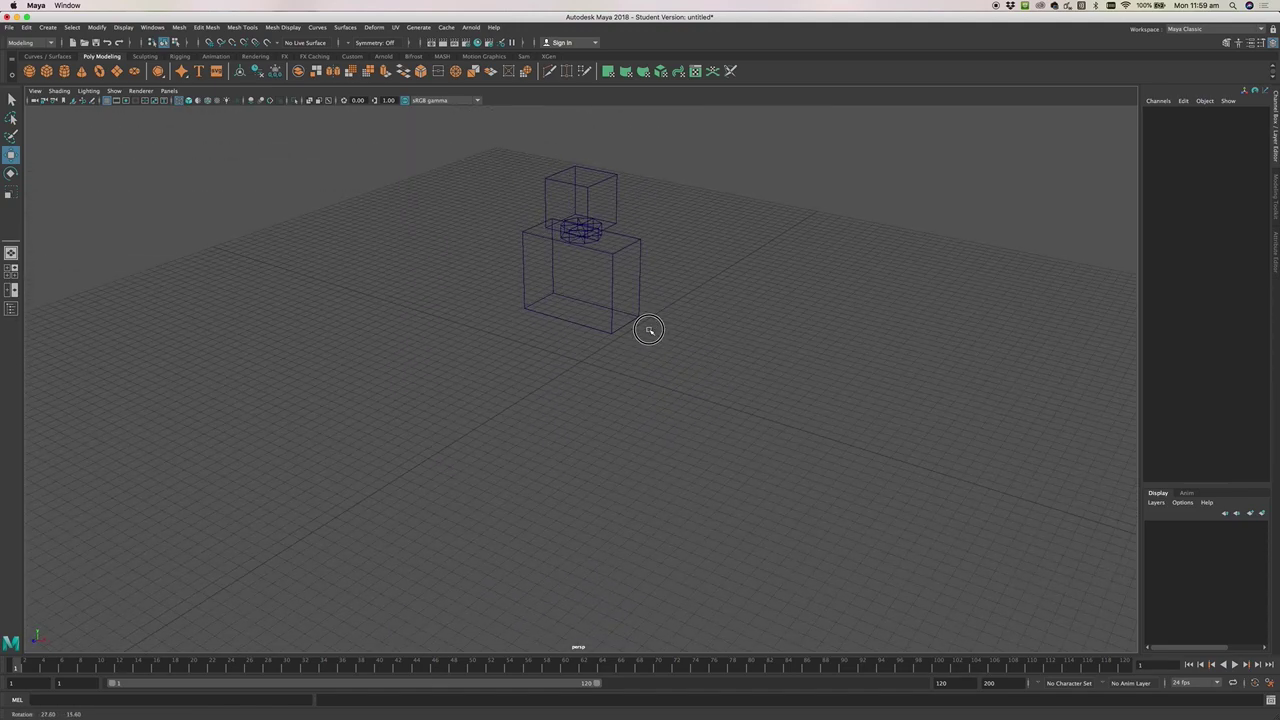
Compare the wireframe and shaded displays, leaving the viewport shaded with the figure seen almost from the front
key(5)
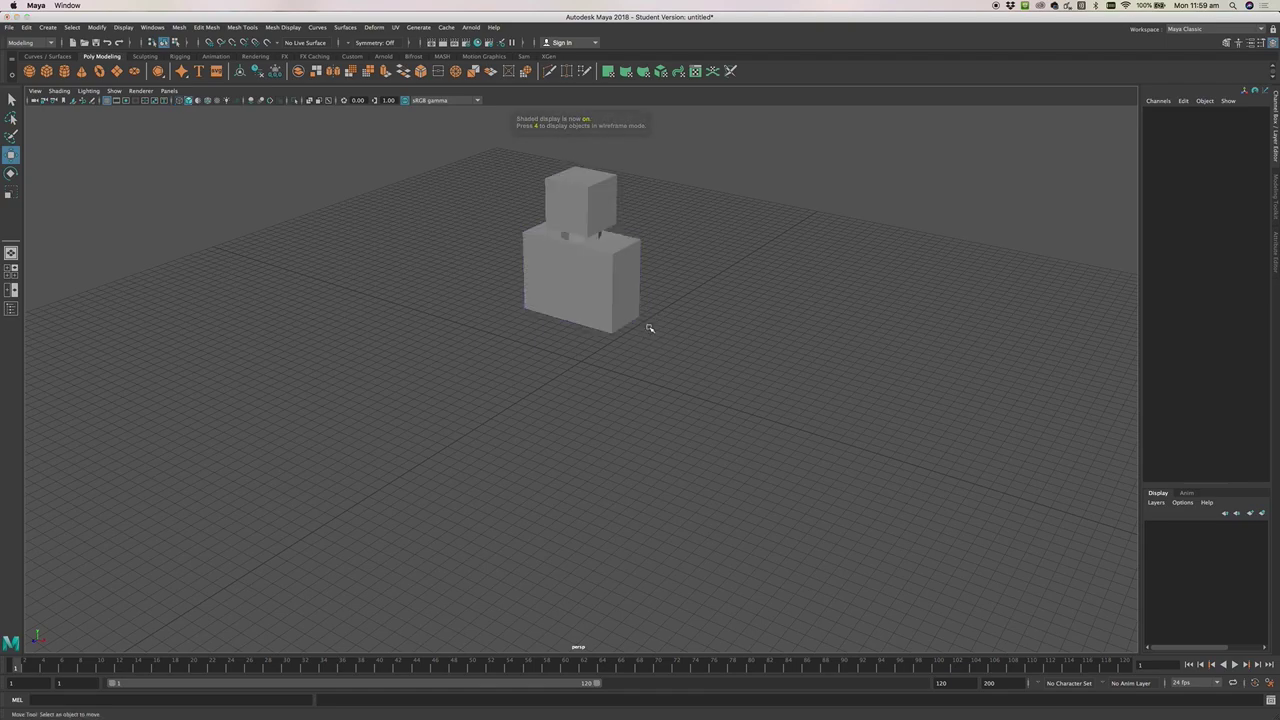
key(4)
key(5)
key(4)
key(5)
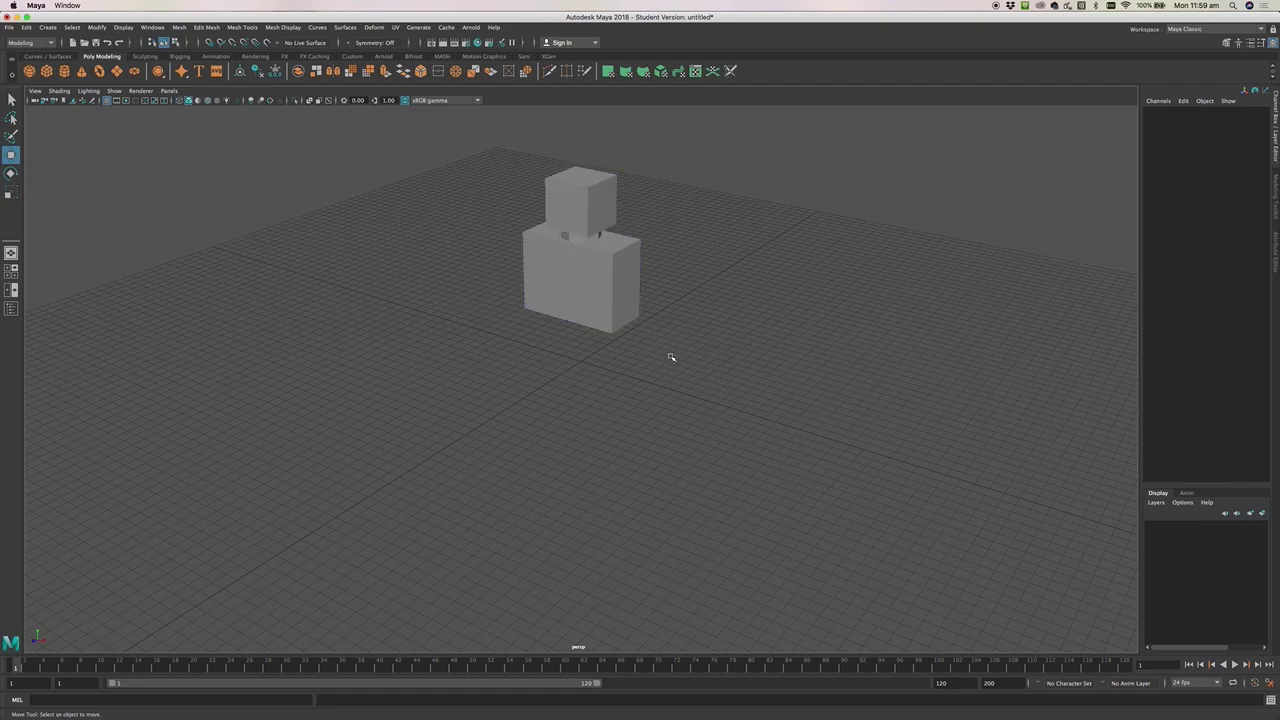
alt+drag(667, 359, 723, 366)
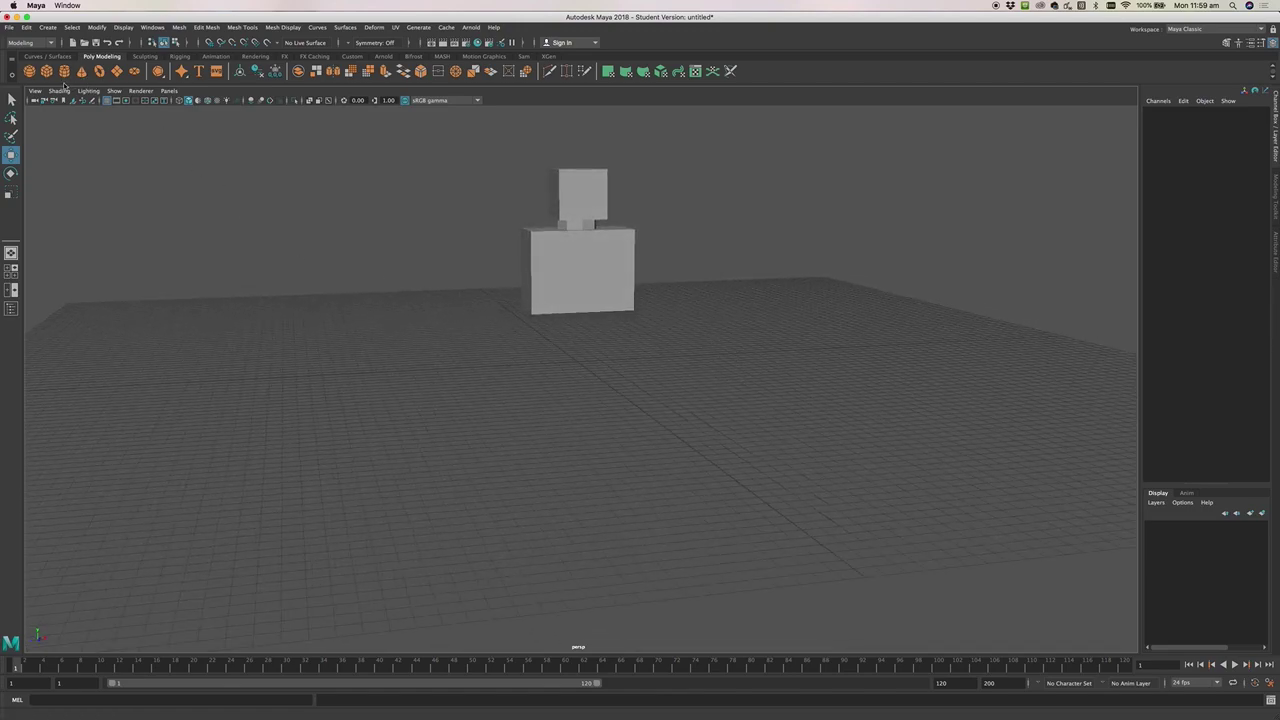
Create a polygon sphere at the origin below the torso, and expand its creation settings
click(30, 73)
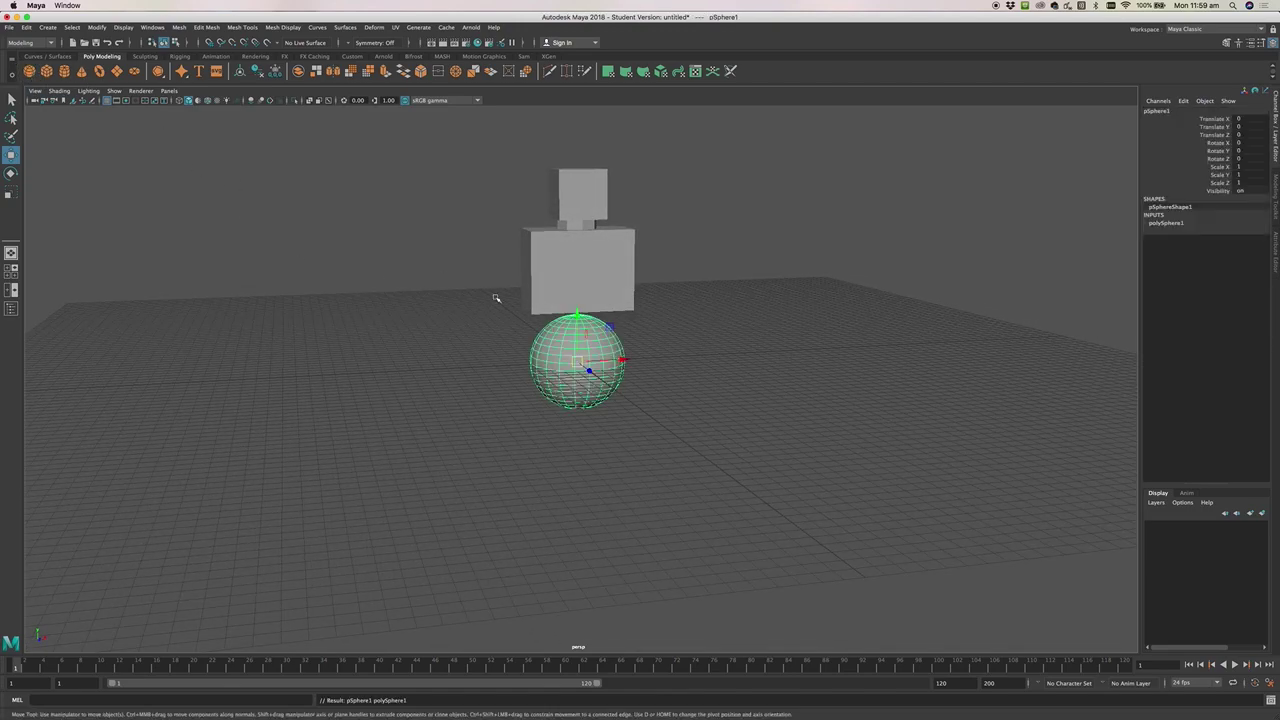
alt+drag(690, 371, 633, 377)
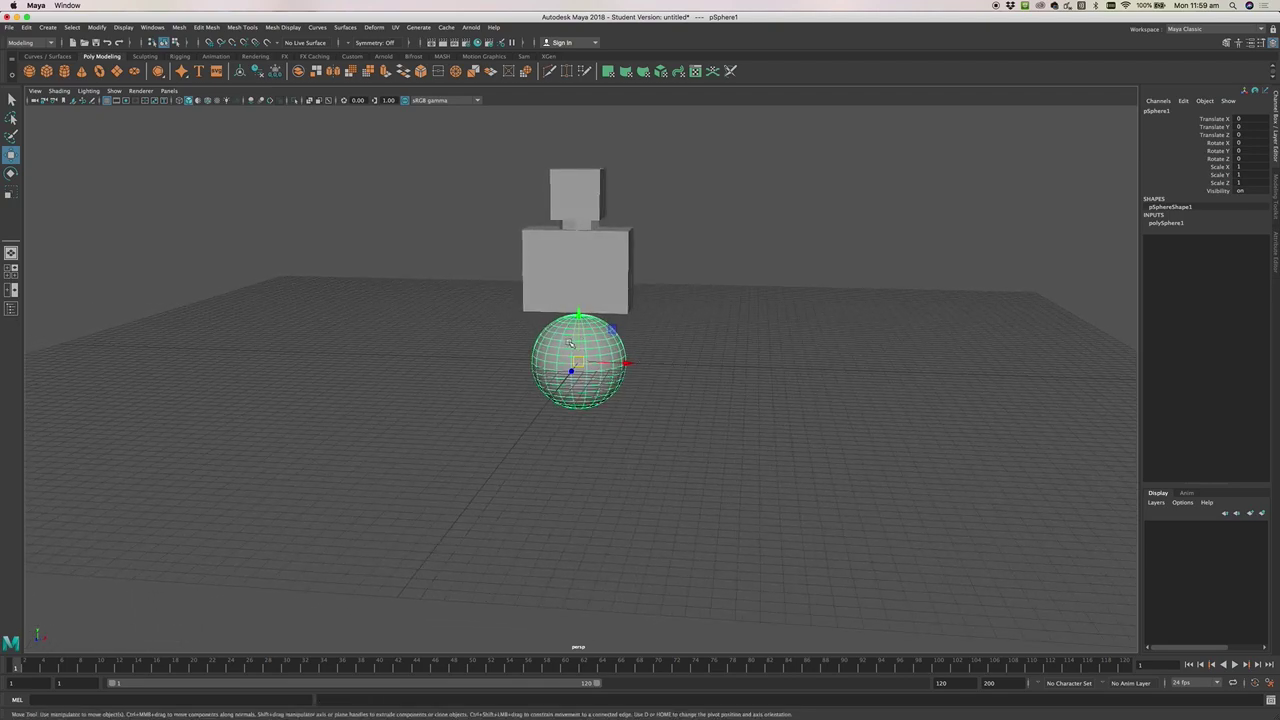
click(1163, 223)
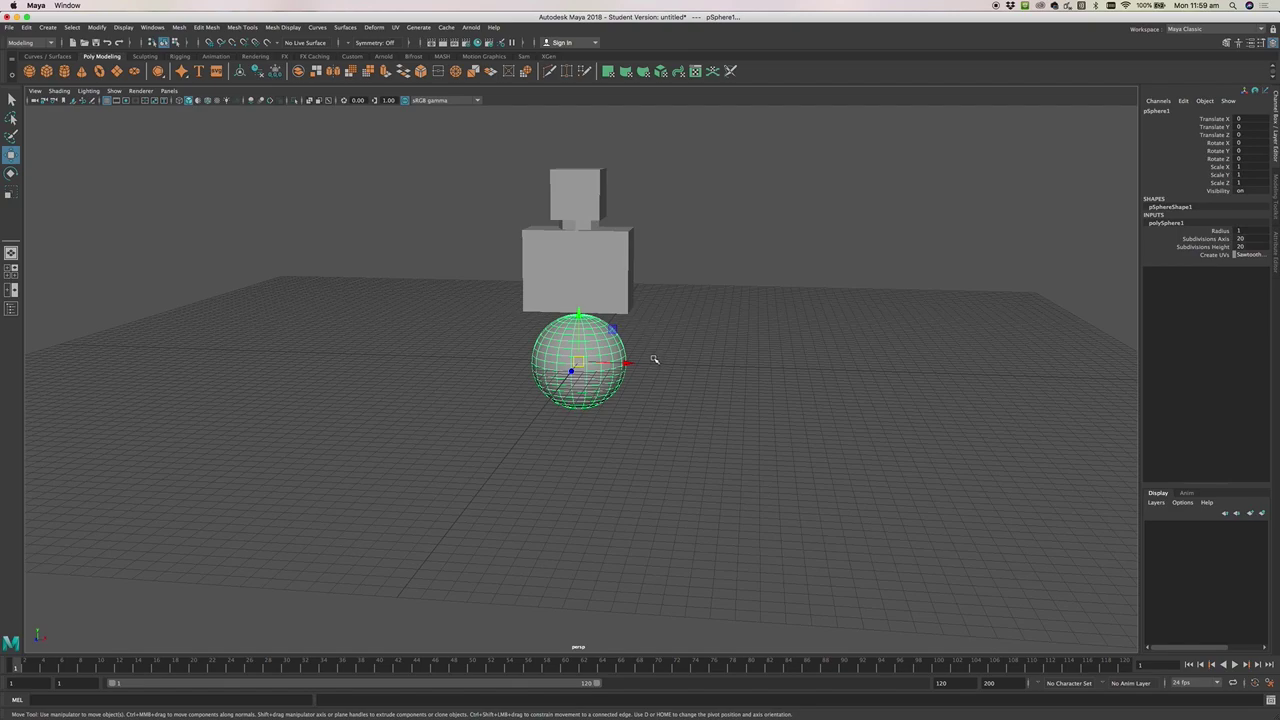
mouse_move(666, 380)
alt+mouse_down()
mouse_move(720, 363)
mouse_move(649, 383)
mouse_move(672, 379)
alt+mouse_up()
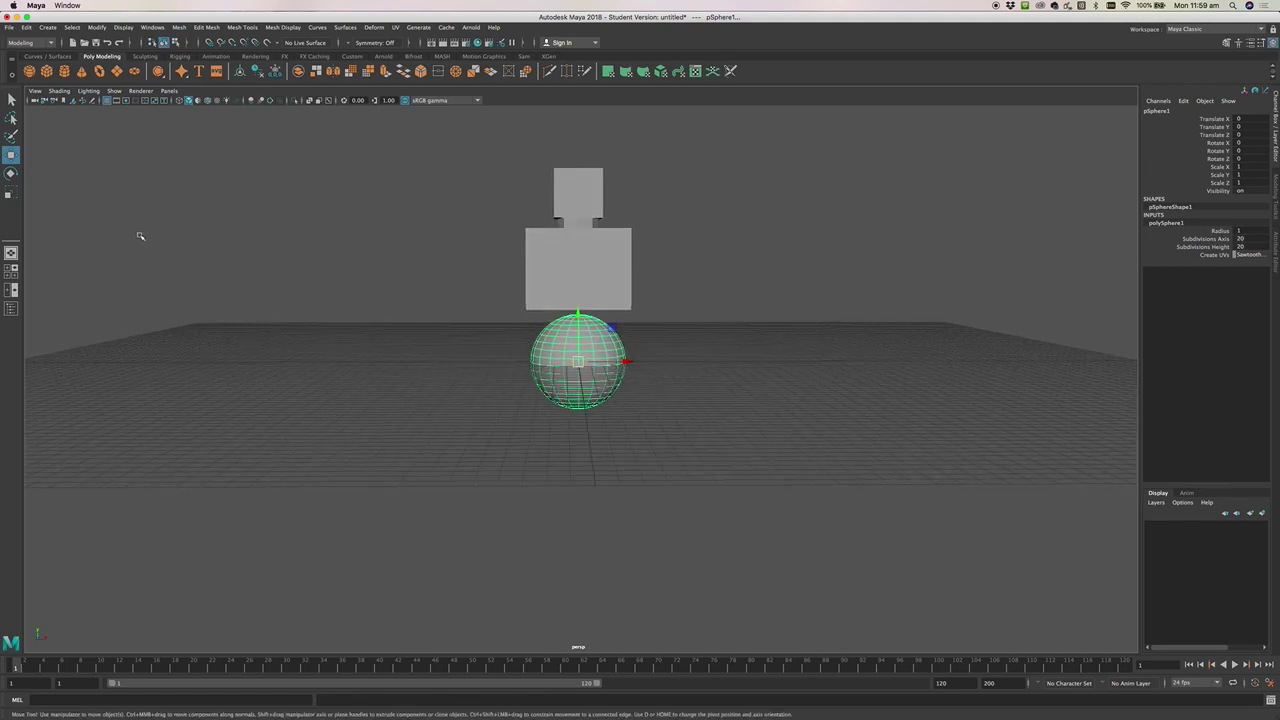
Scale the sphere uniformly to about 0.52
key(e)
key(w)
key(r)
mouse_move(643, 380)
alt+mouse_down()
mouse_move(669, 380)
mouse_move(661, 393)
alt+mouse_up()
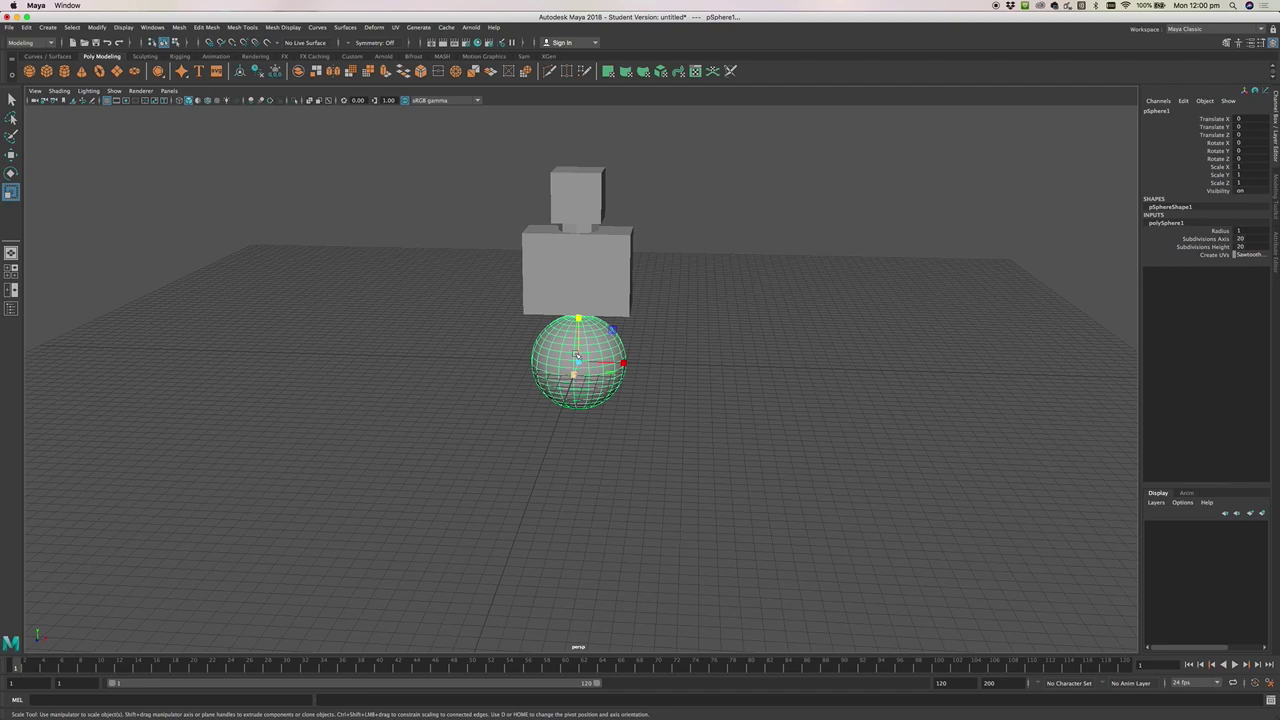
click(668, 396)
alt+drag(659, 403, 592, 374)
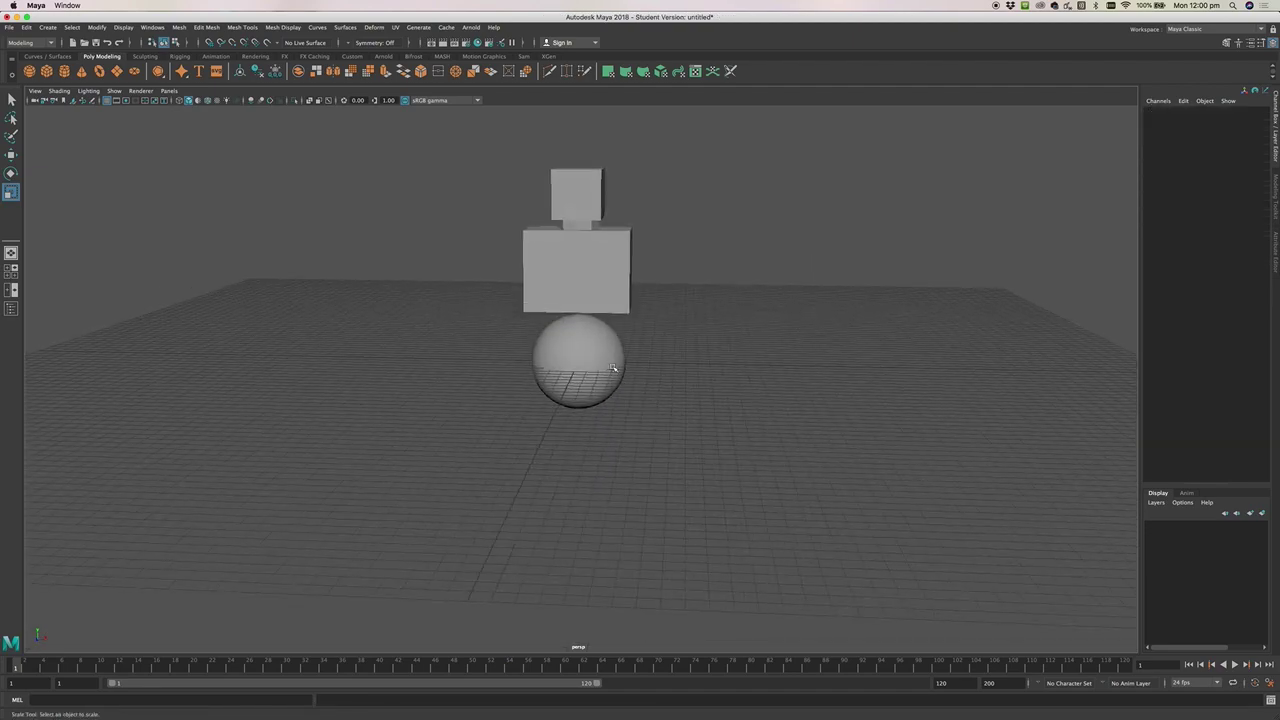
click(581, 338)
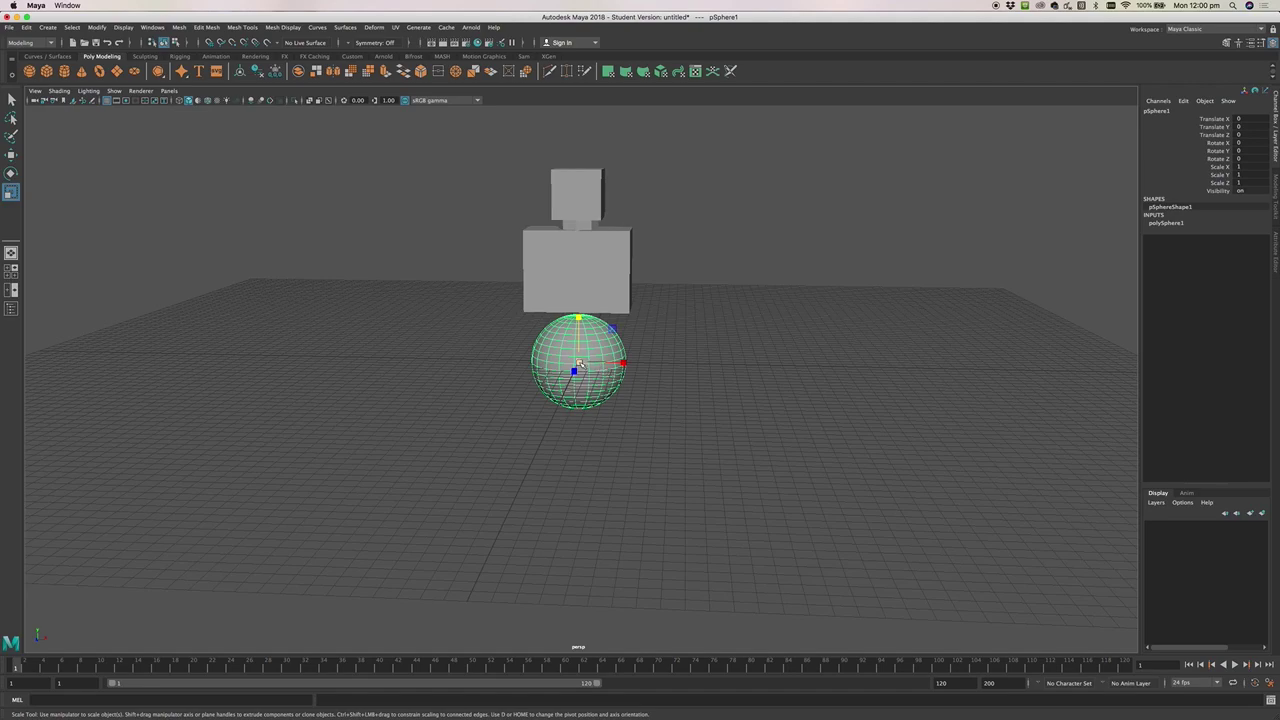
drag(578, 364, 542, 387)
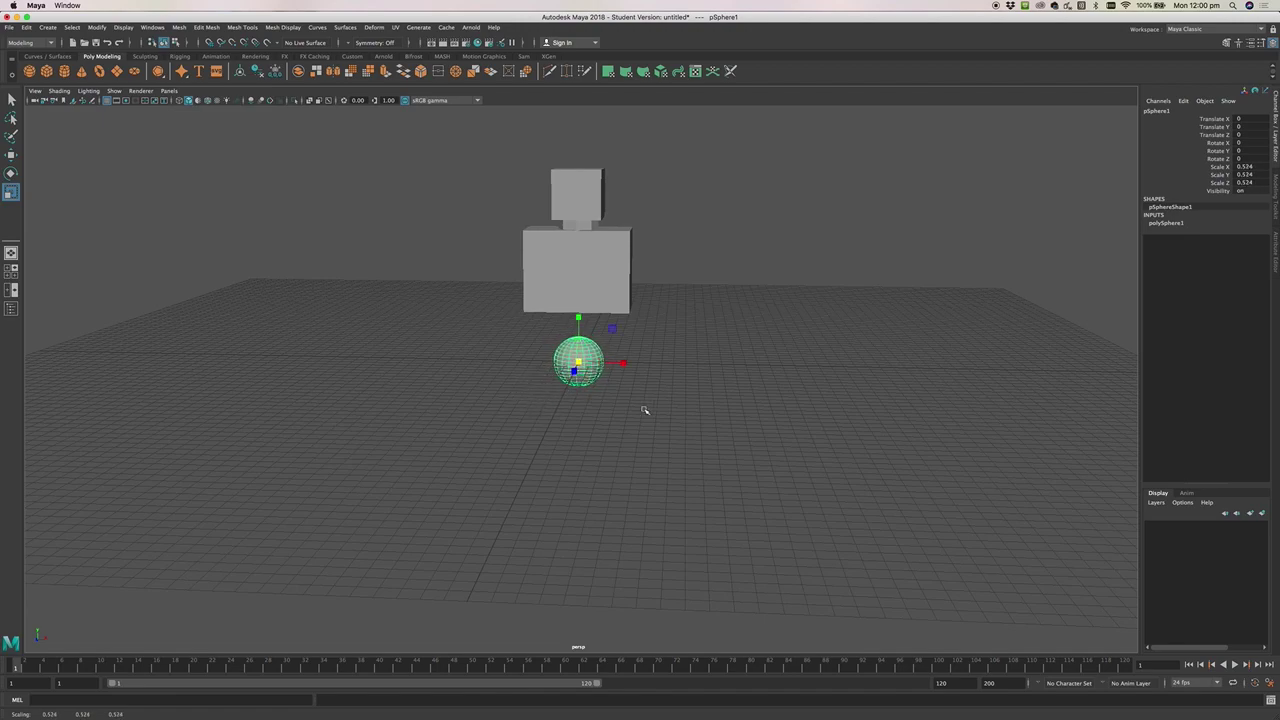
mouse_move(616, 404)
alt+mouse_down()
mouse_move(737, 397)
mouse_move(636, 400)
alt+mouse_up()
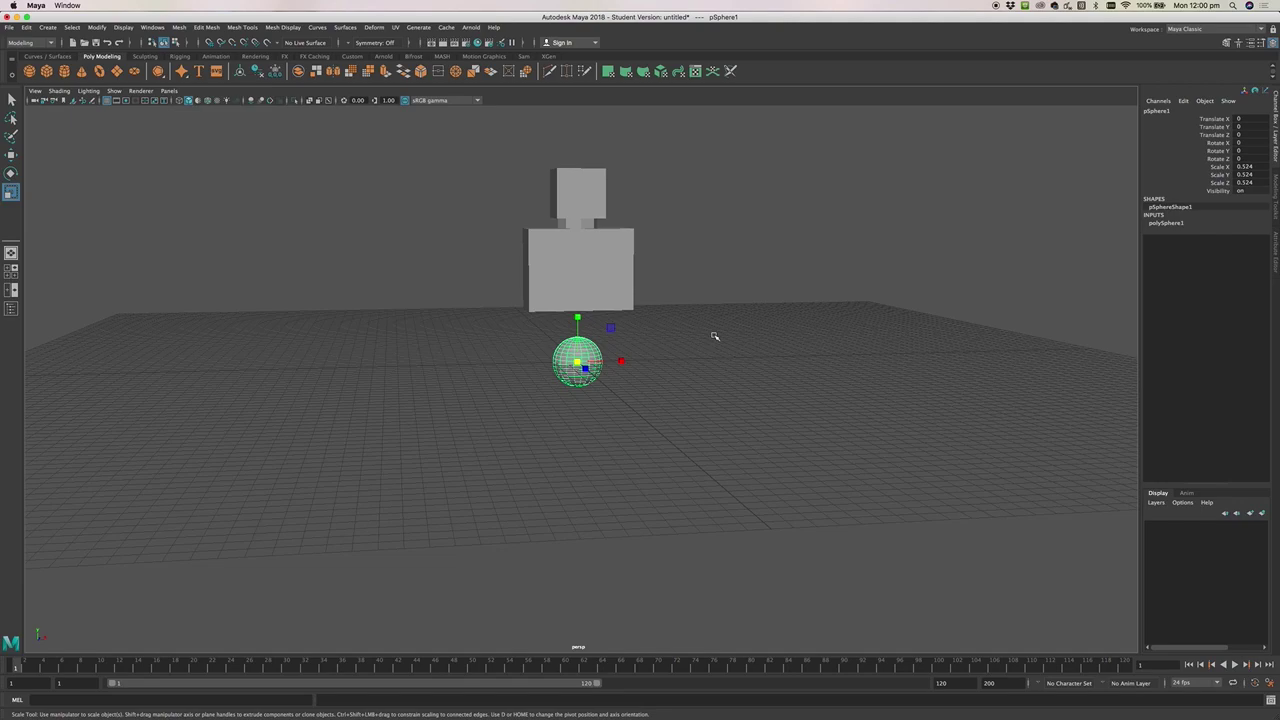
Switch to the four-view layout, scale the sphere uniformly to about 0.49 against the torso's depth, and check the torso's scale values
key(space)
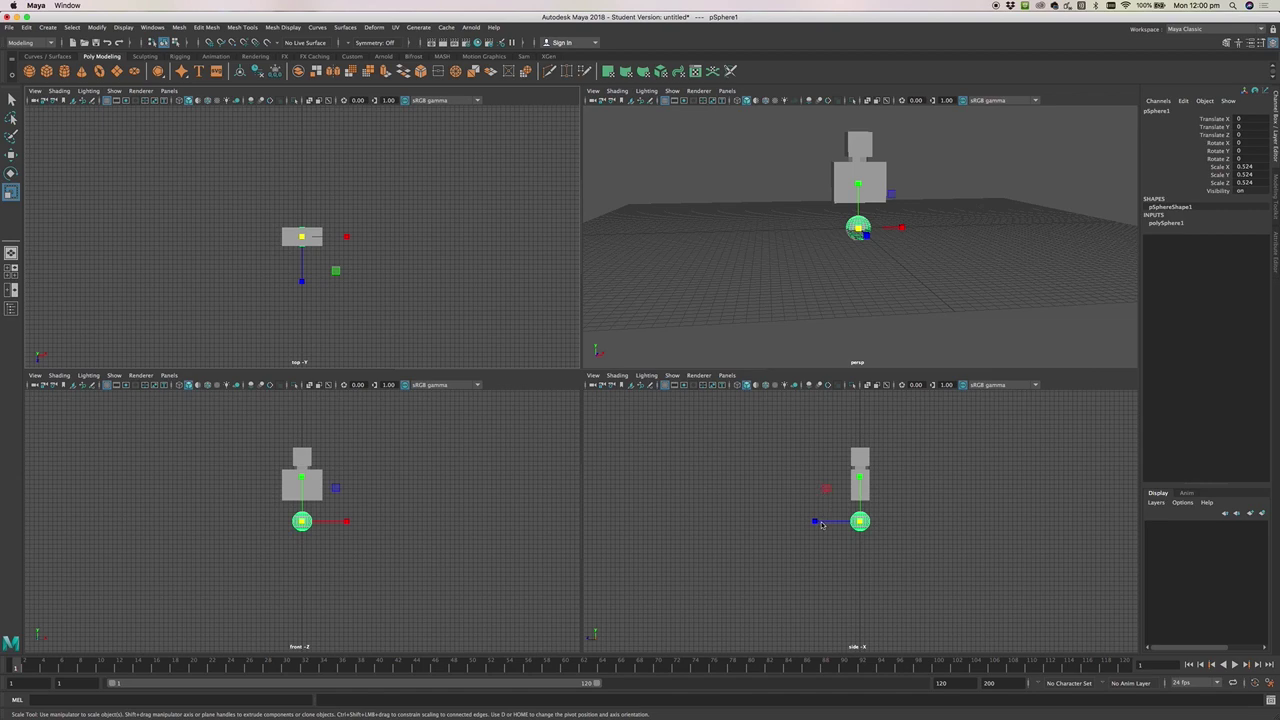
click(305, 256)
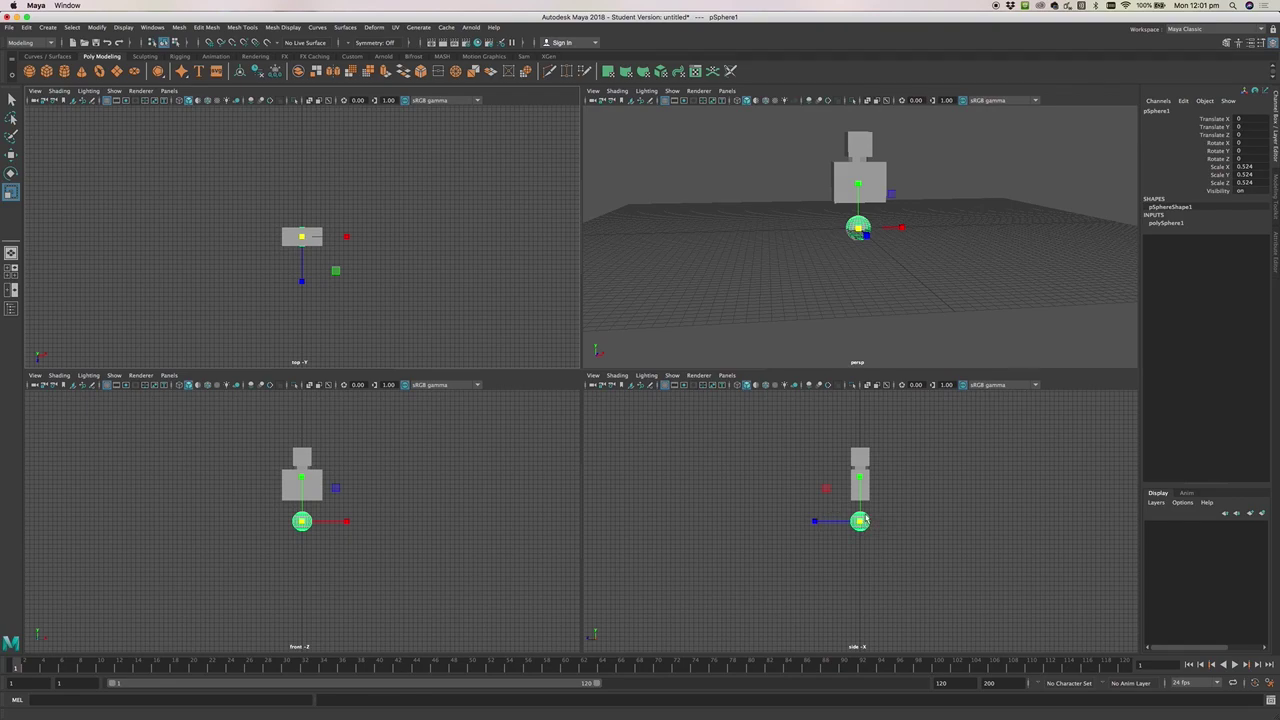
drag(864, 522, 866, 513)
scroll(865, 517, up, 4)
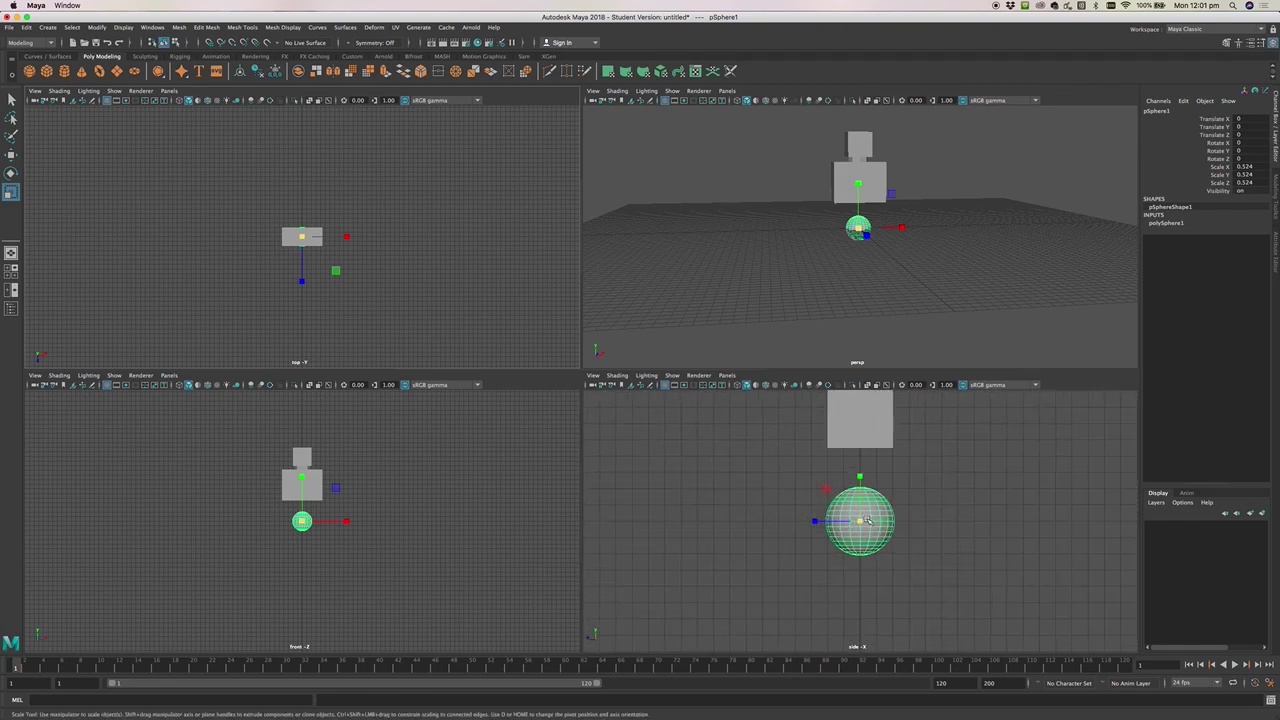
drag(862, 522, 857, 521)
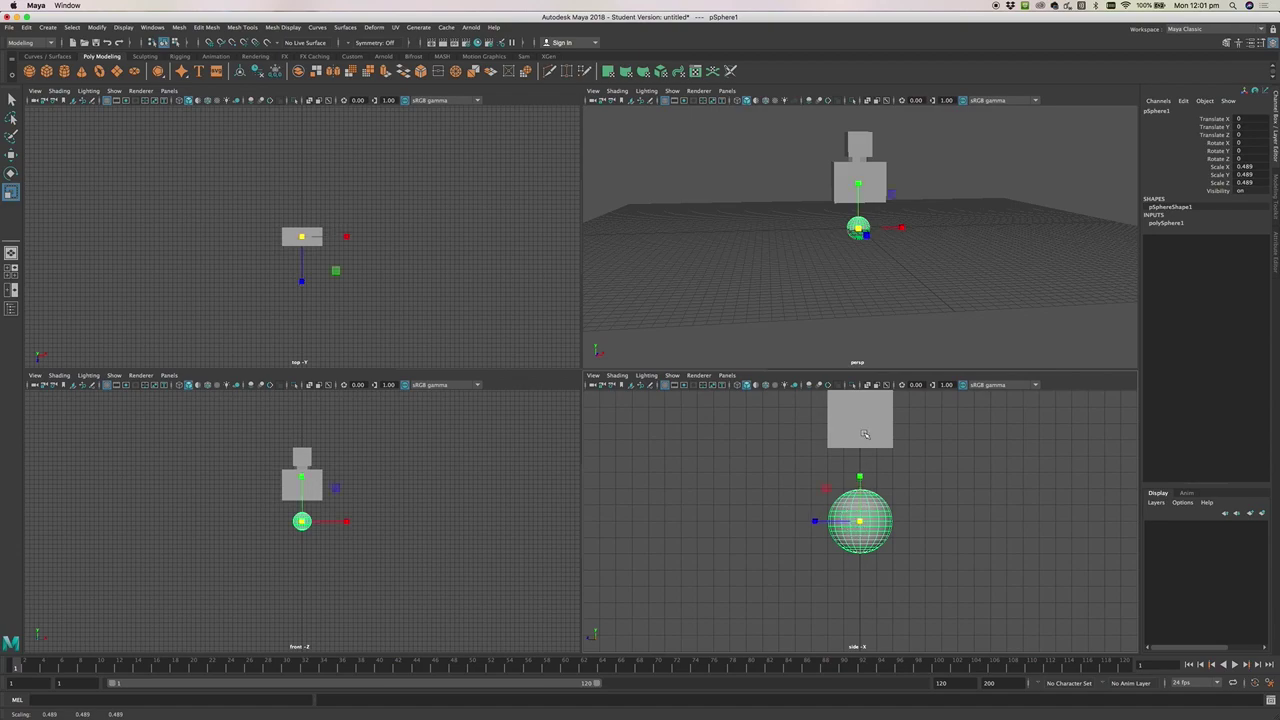
click(866, 432)
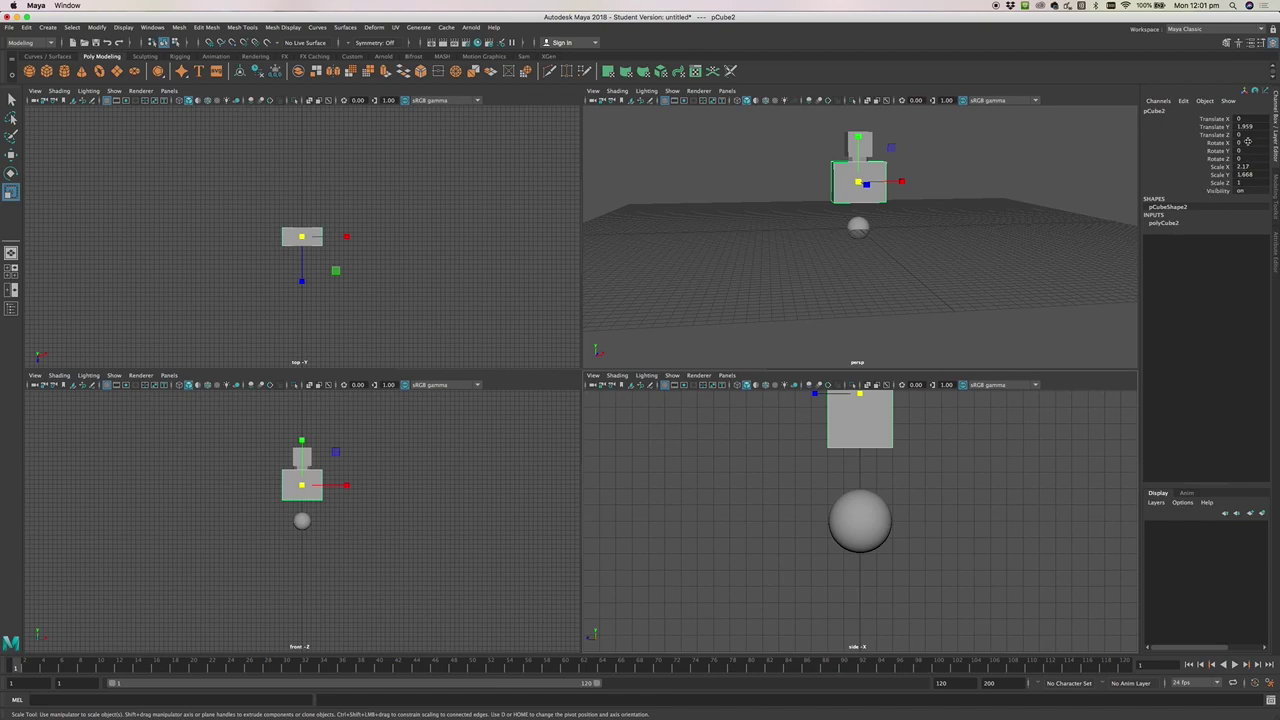
click(886, 524)
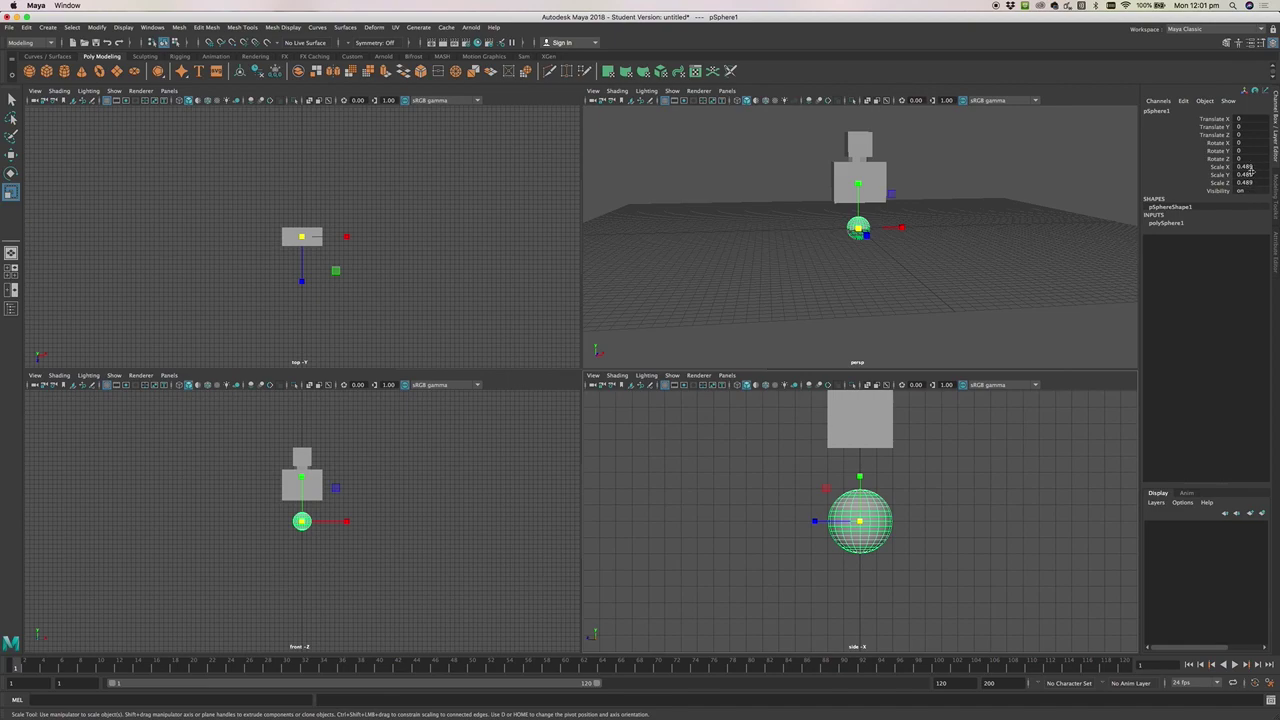
Try entering the sphere's scale one axis at a time, with X at 5 and then 0.5, and undo these changes
double_click(1260, 166)
click(1250, 158)
key(Tab)
text(5)
key(Return)
click(1257, 166)
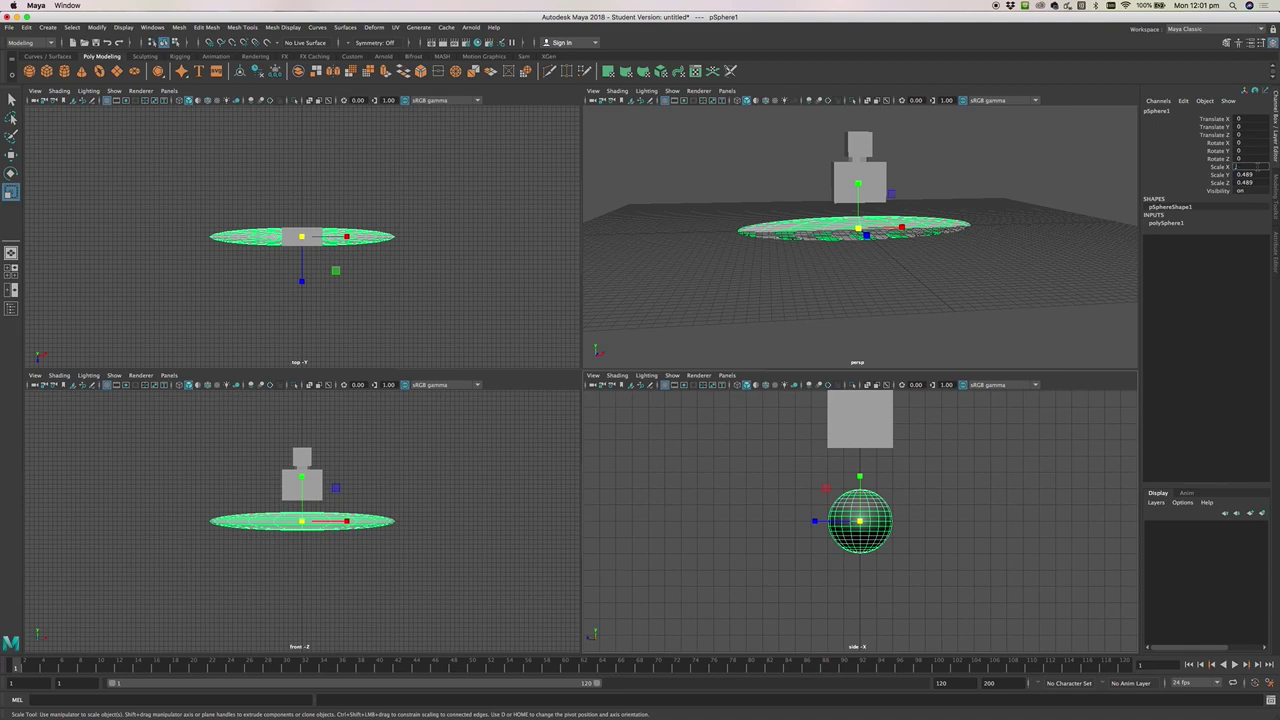
text(0.5)
key(Return)
key(Tab)
text(0.5)
key(Return)
key(super+z)
key(super+z)
key(super+z)
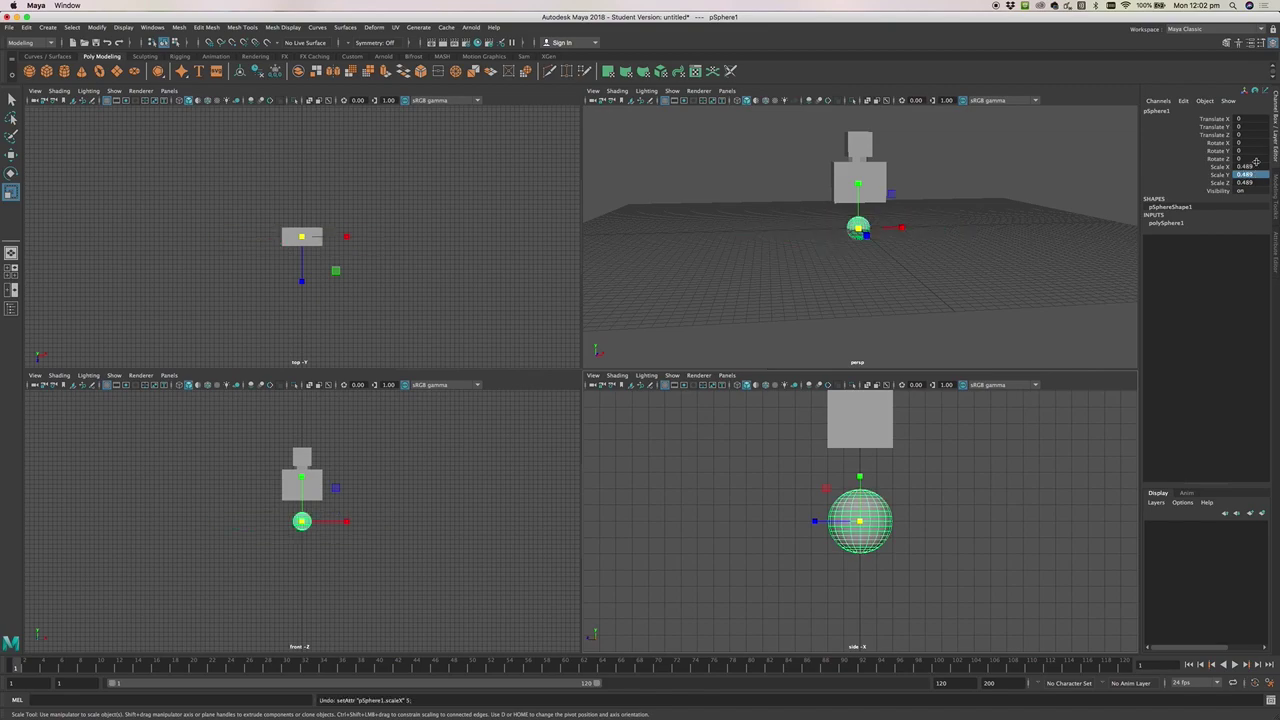
Set the sphere's X, Y and Z scale together to 0.5
double_click(1250, 166)
drag(1246, 167, 1255, 183)
click(1248, 166)
drag(1248, 166, 1258, 178)
key(BackSpace)
text(.5)
key(Return)
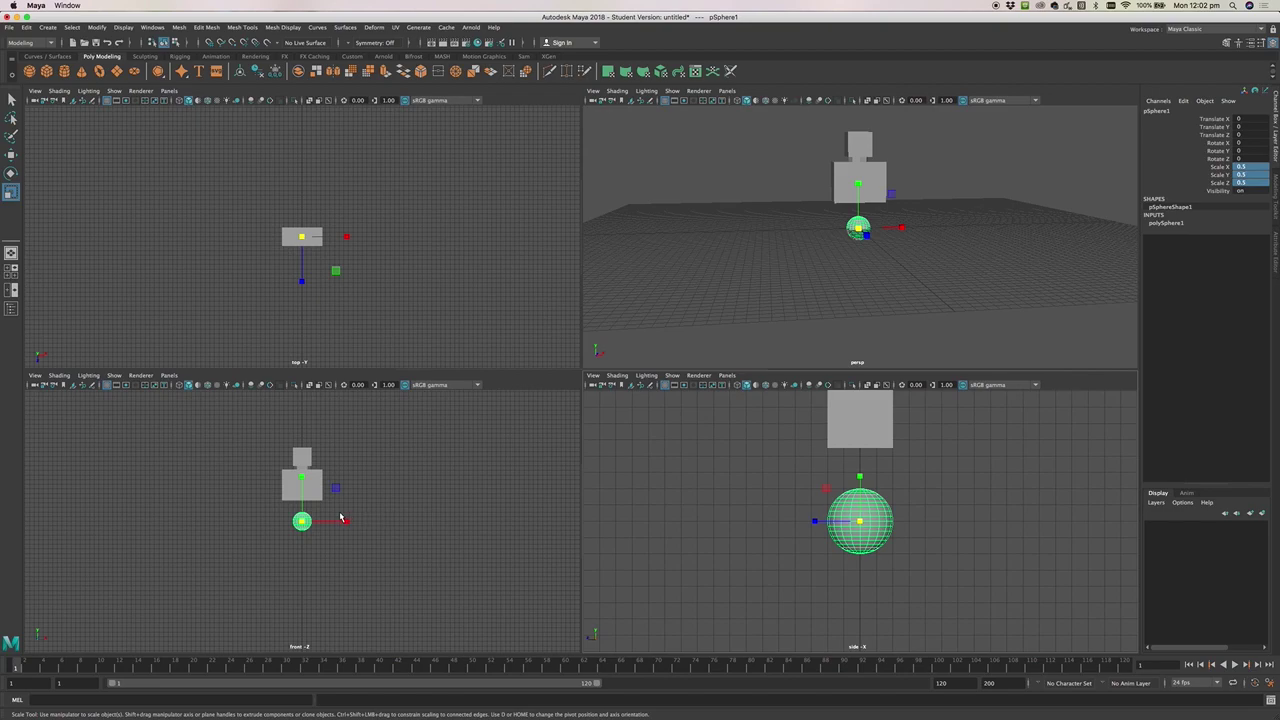
Move the sphere to about -1.08 in X and 2.25 in Y, placing it as a shoulder at the torso's upper side
key(w)
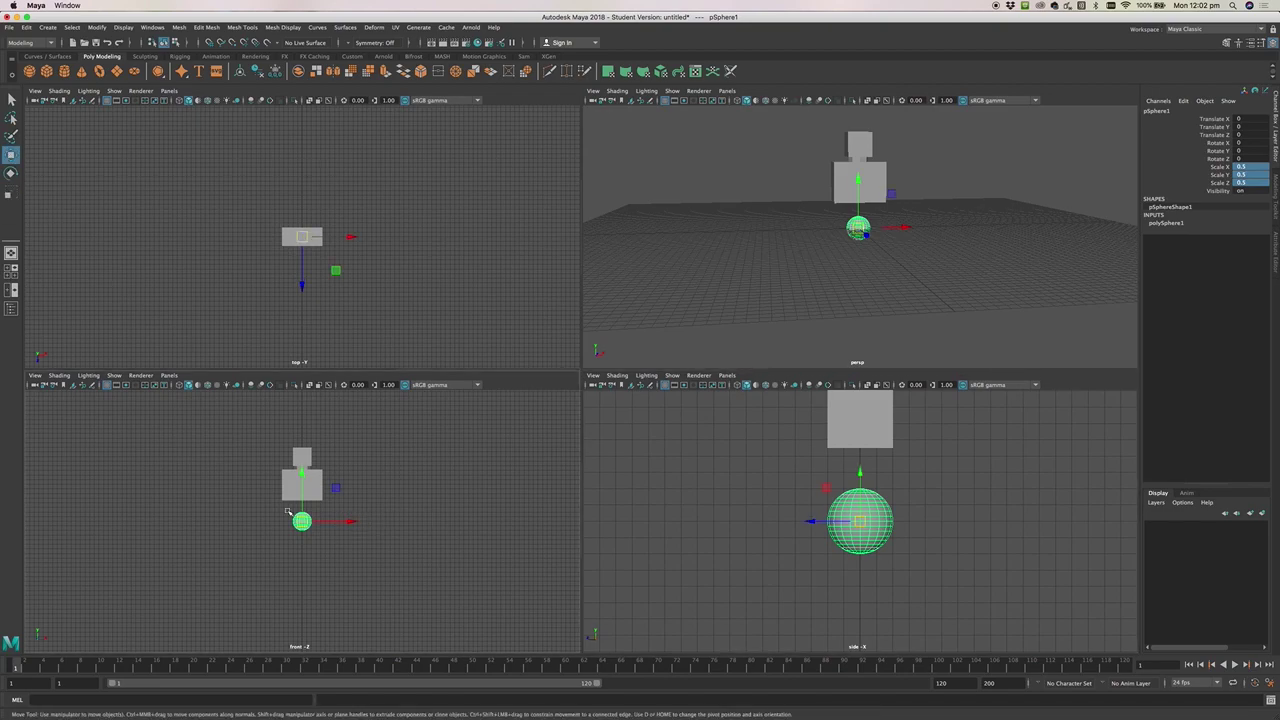
drag(349, 521, 331, 521)
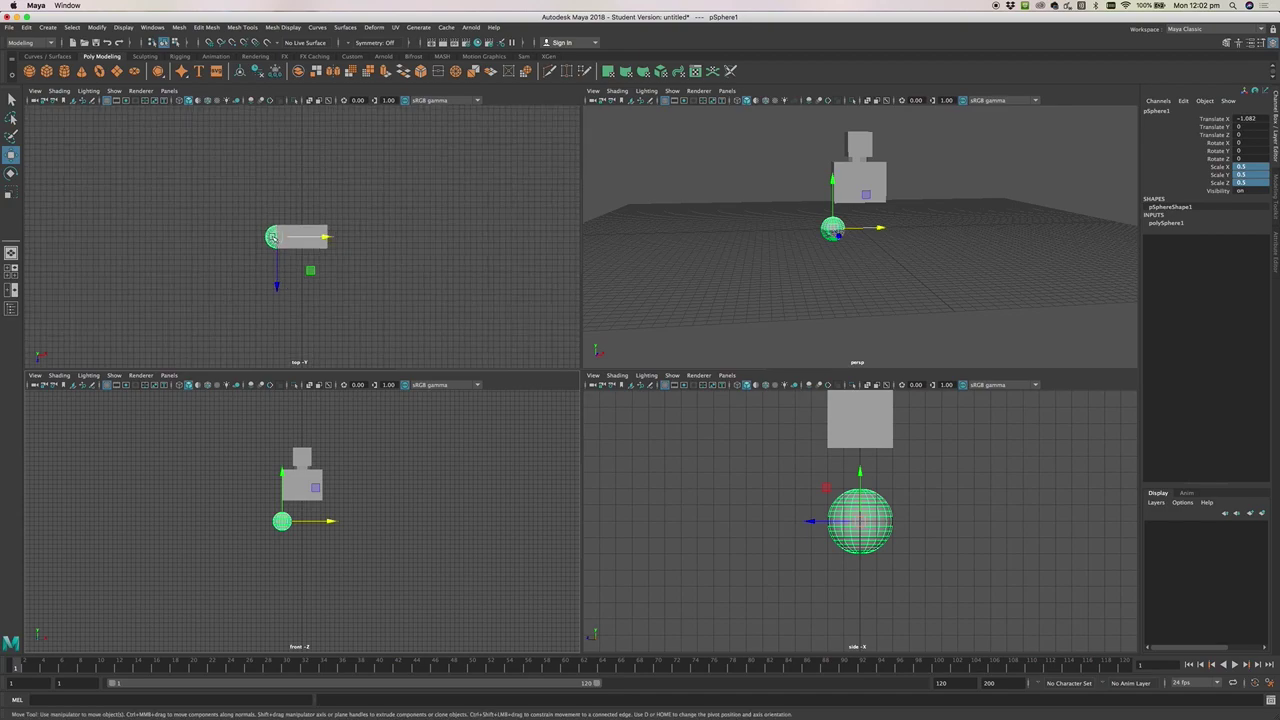
scroll(272, 237, up, 8)
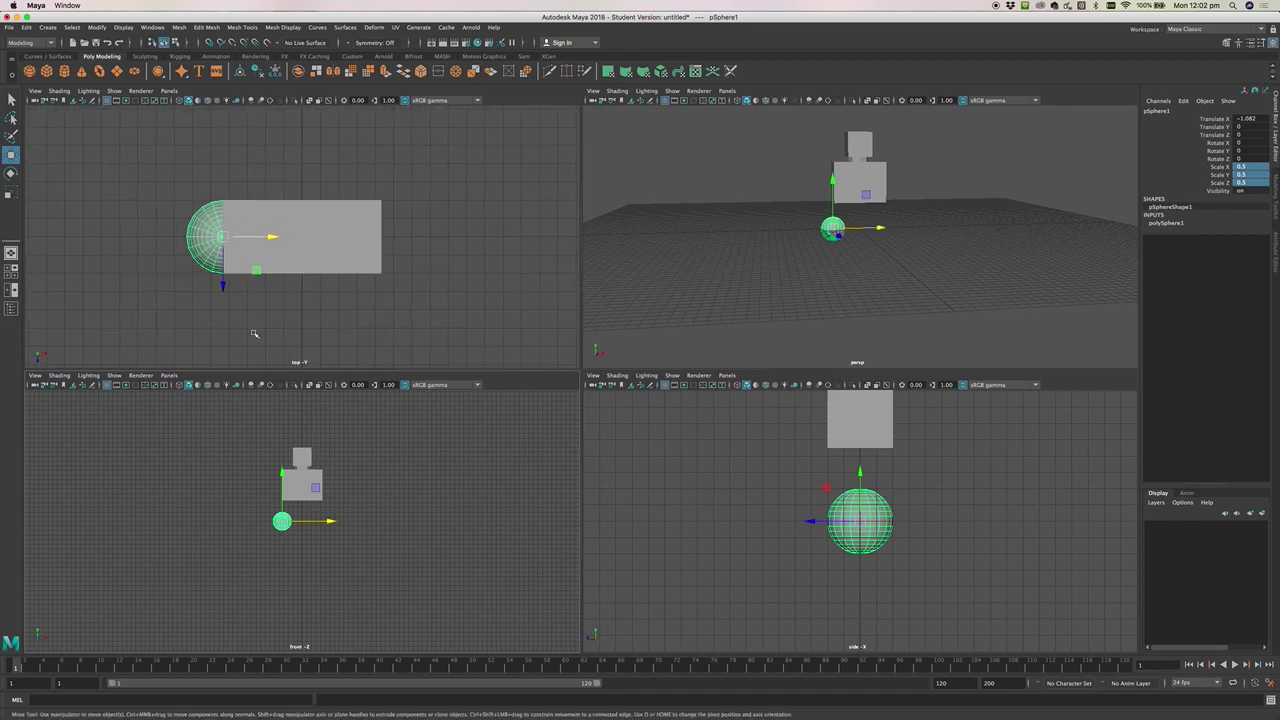
drag(282, 474, 282, 432)
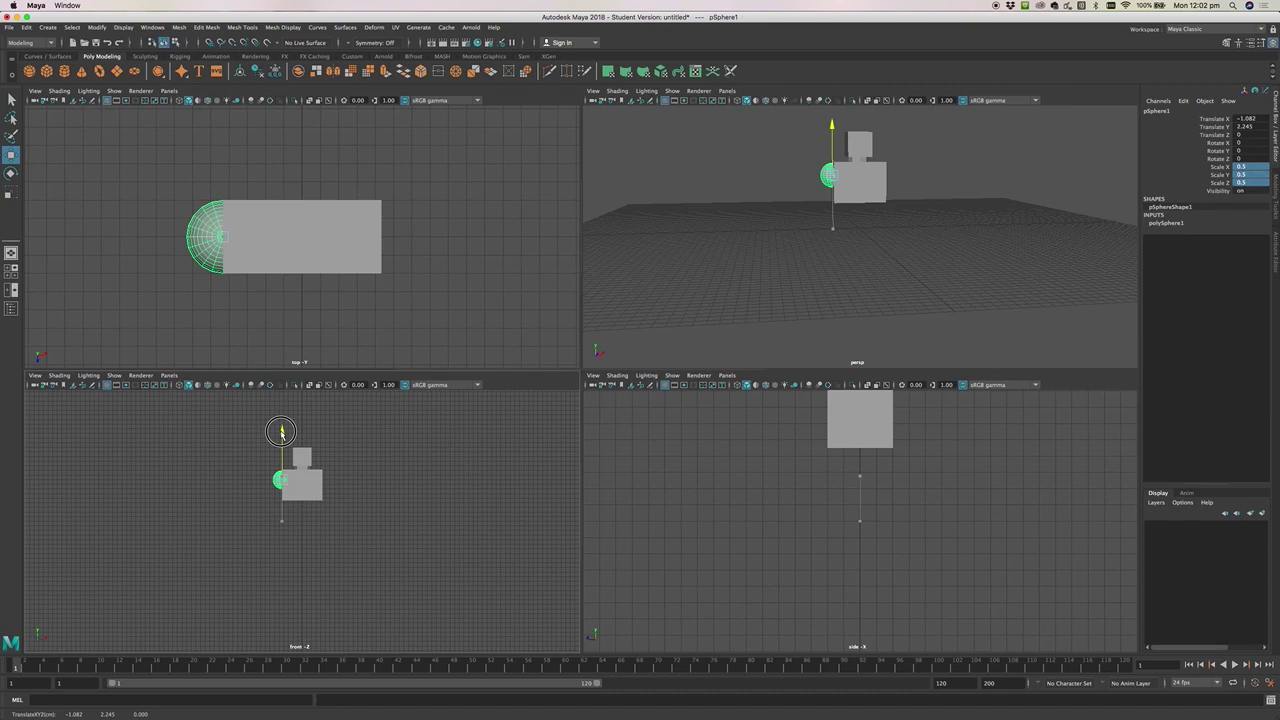
drag(282, 432, 282, 432)
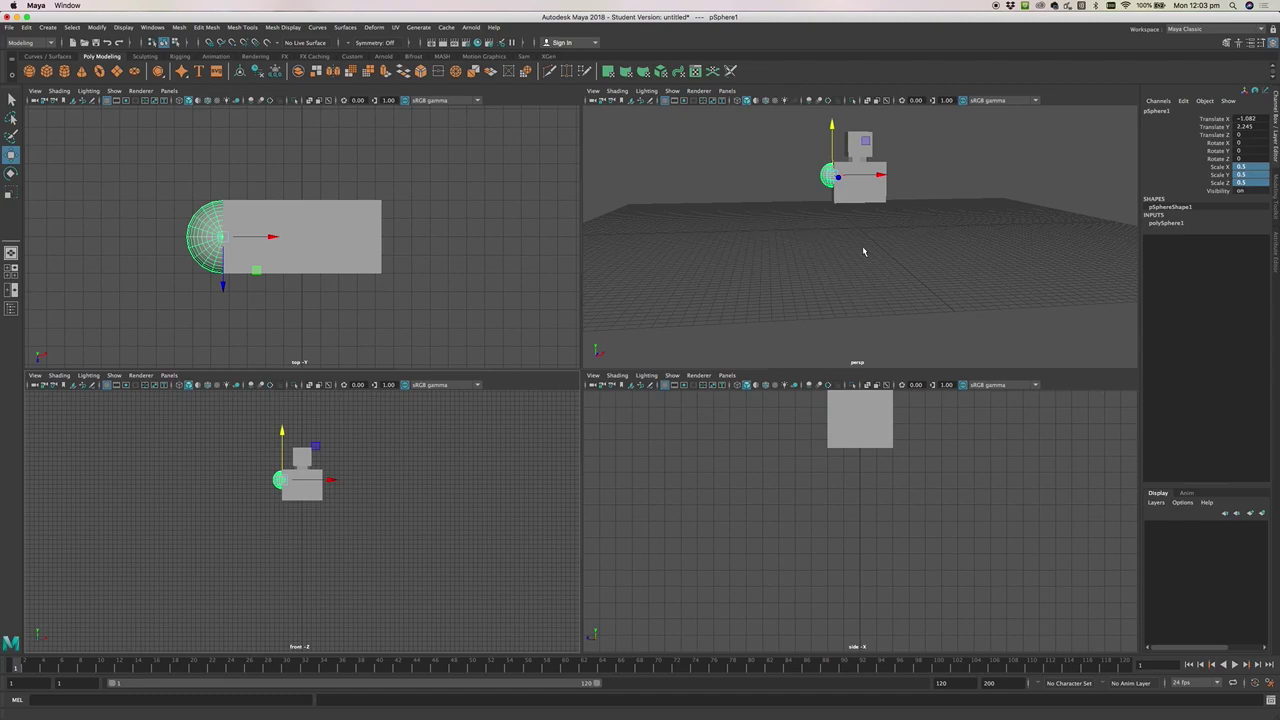
Examine the figure in individual enlarged views, including perspective, front and side, and return to the four-view layout
key(space)
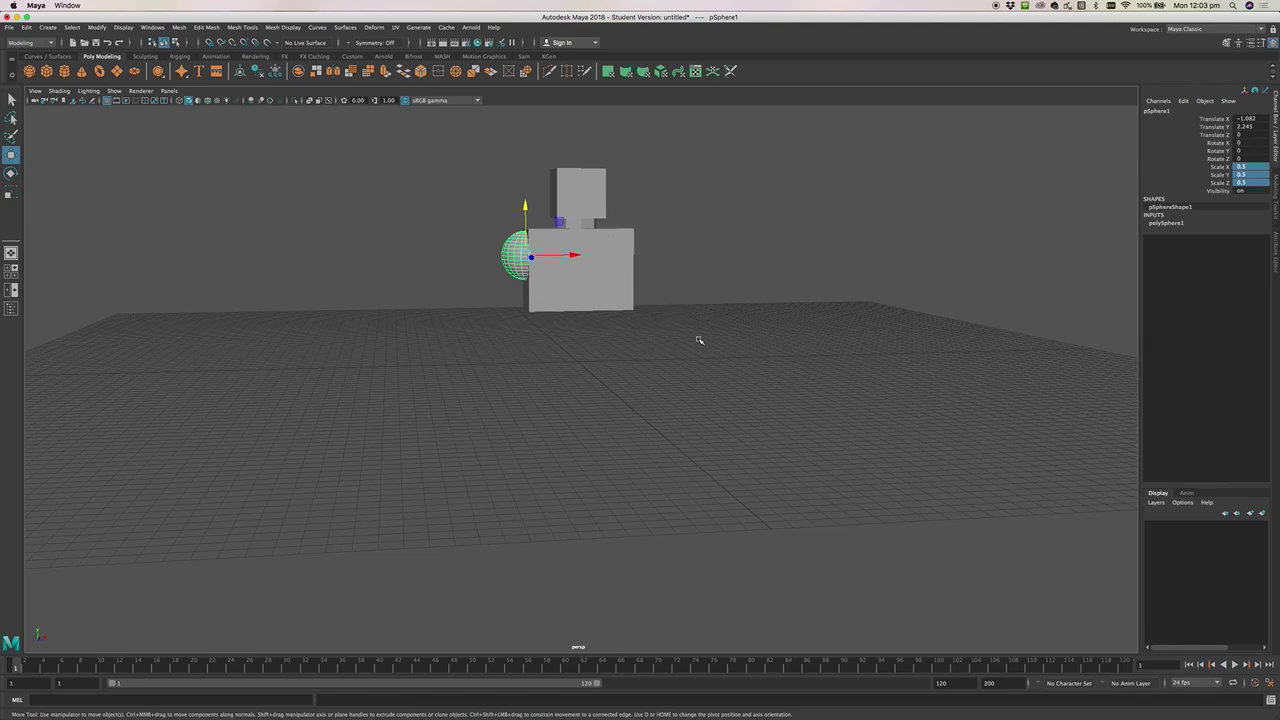
key(space)
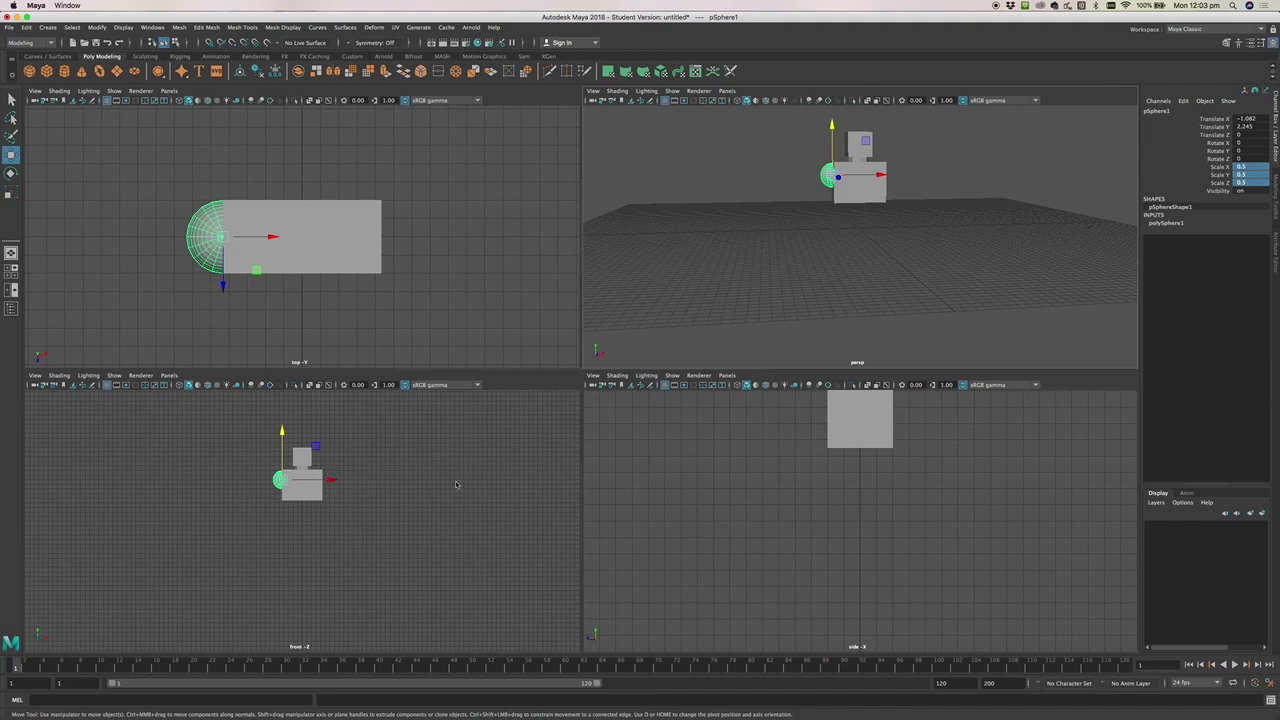
key(space)
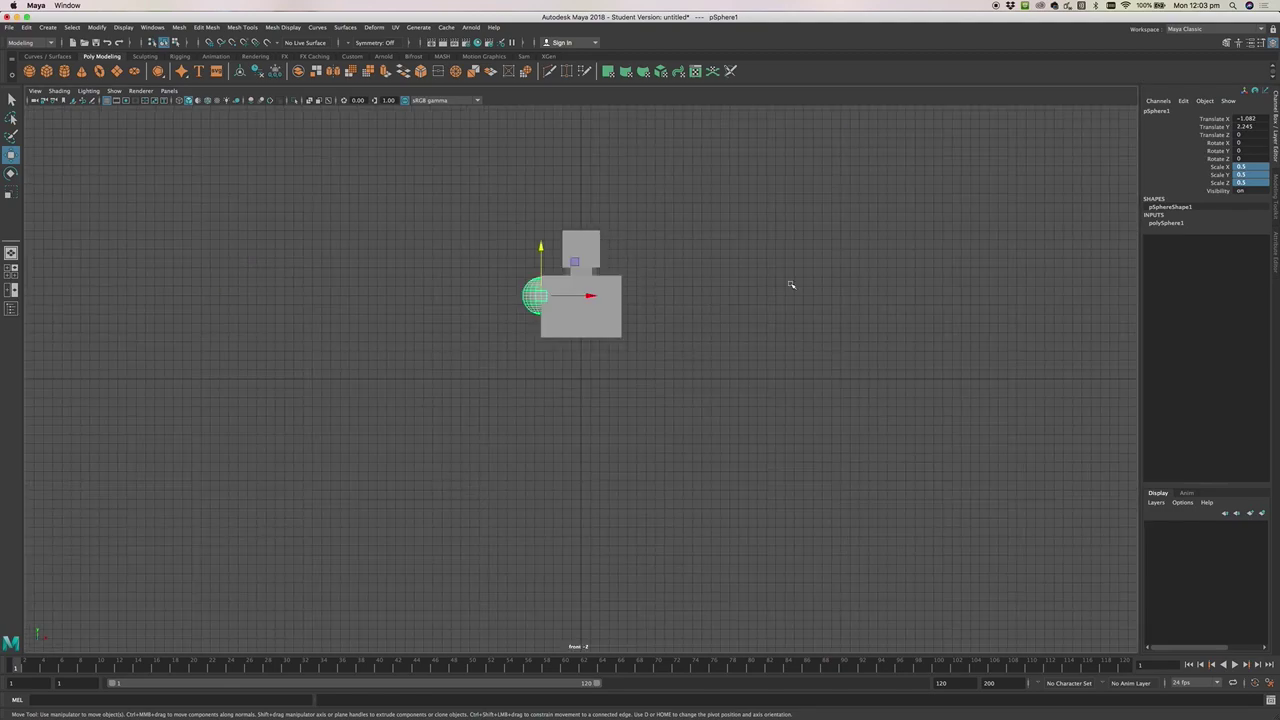
key(space)
key(space)
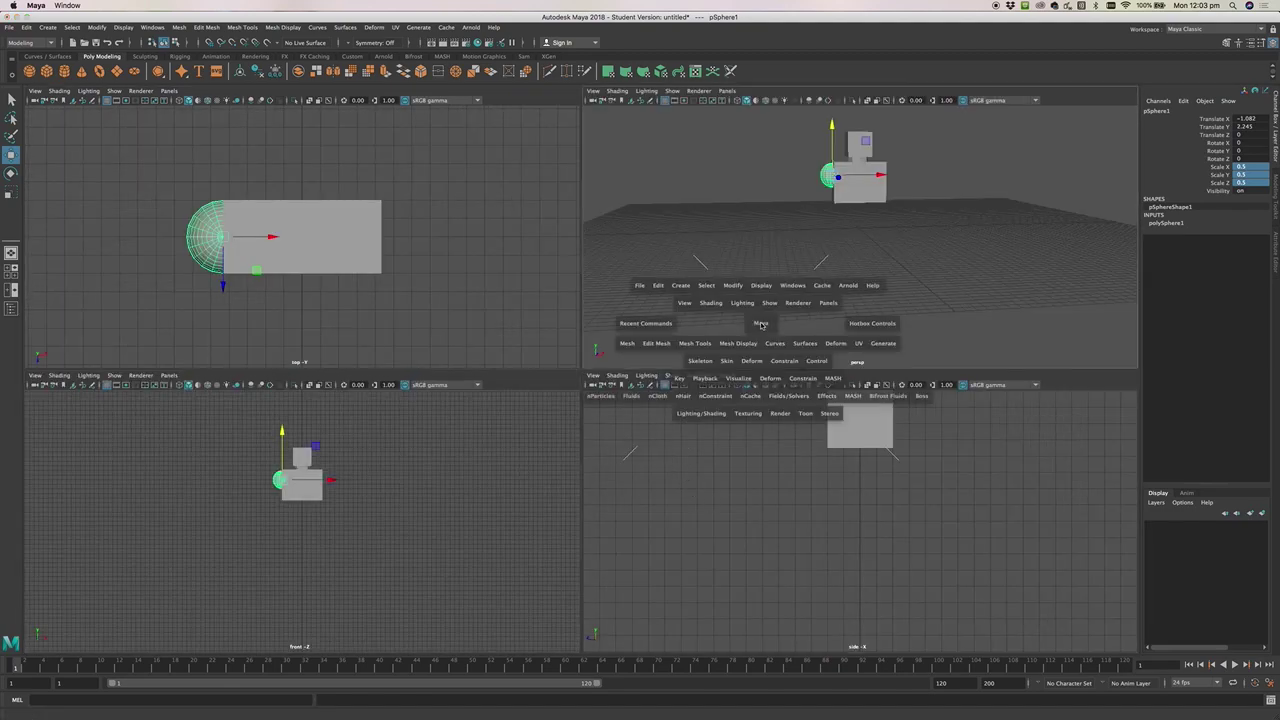
key(space)
key(space)
key(space)
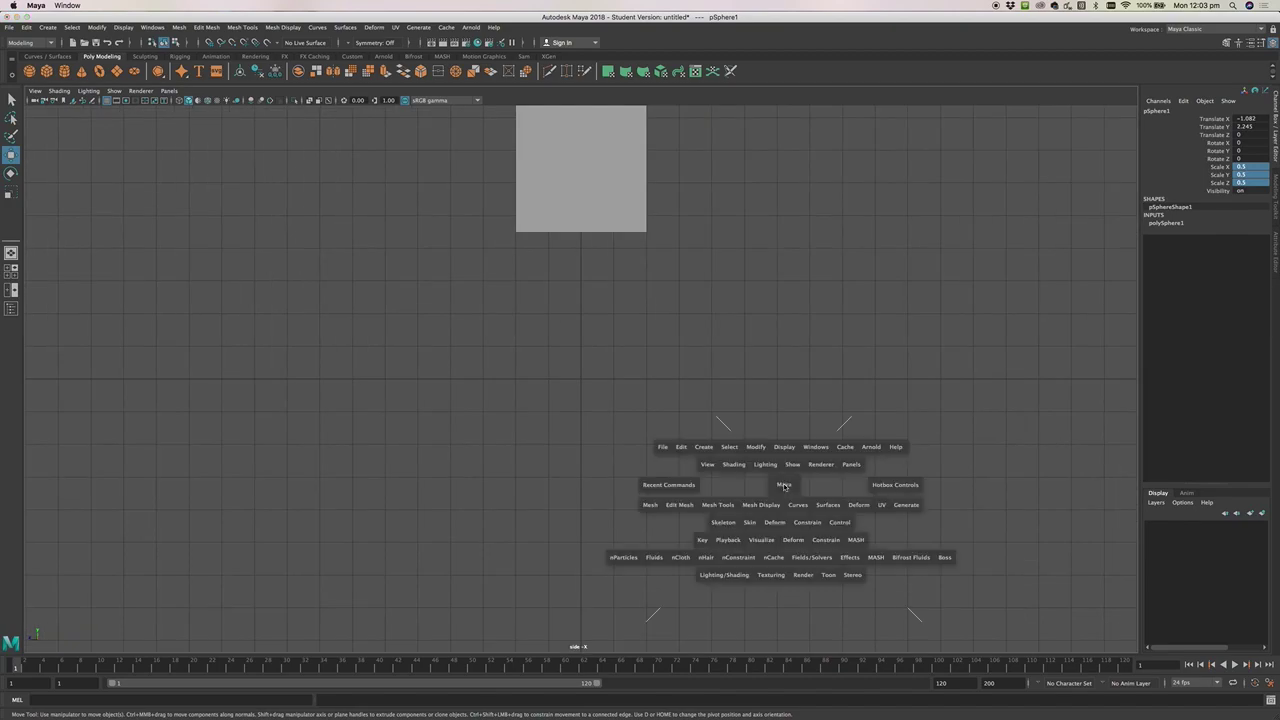
key(space)
key(space)
key(space)
key(space)
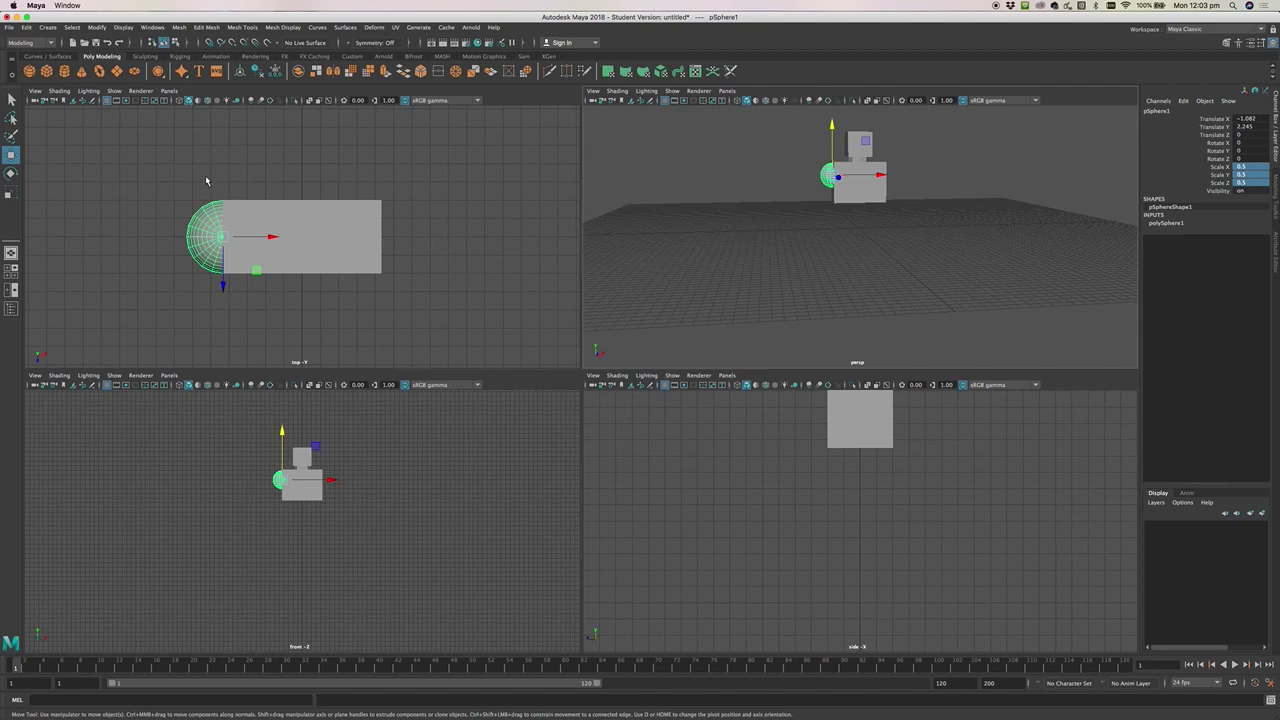
Create a polygon cube for the upper arm and scale it to about 0.63 in X and Z and 1.71 in Y
click(47, 72)
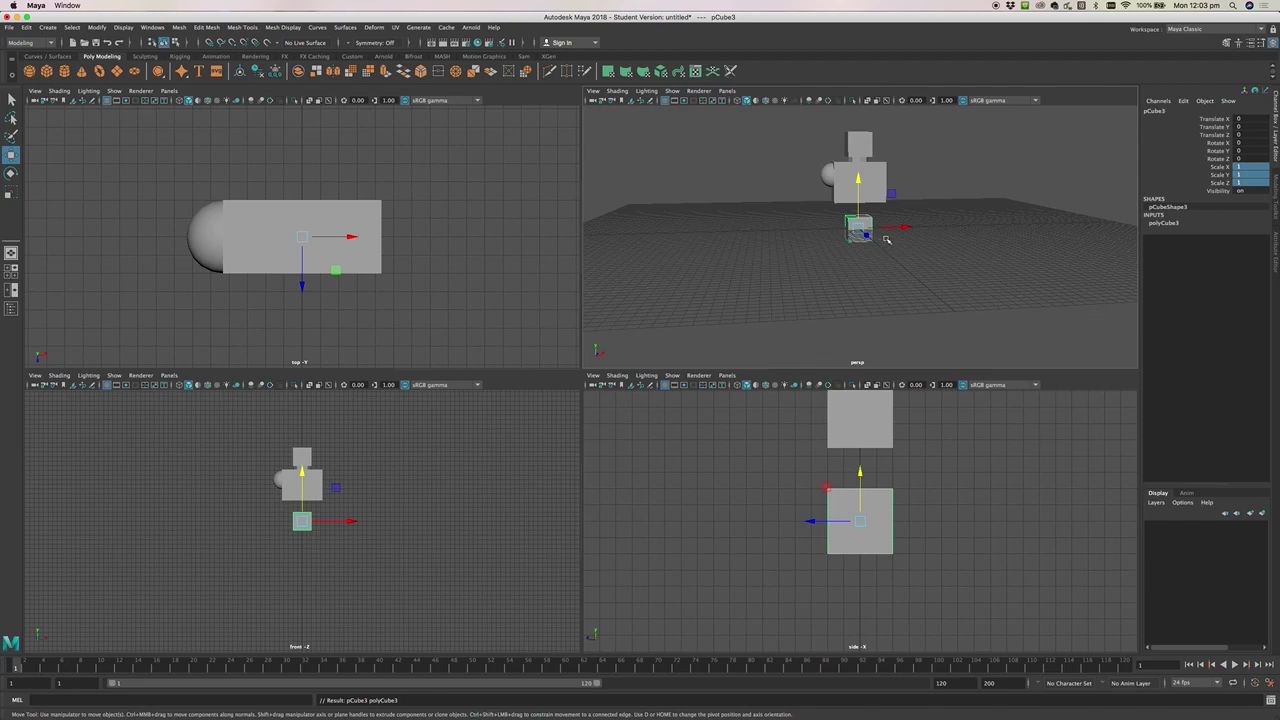
key(e)
key(r)
drag(858, 229, 866, 92)
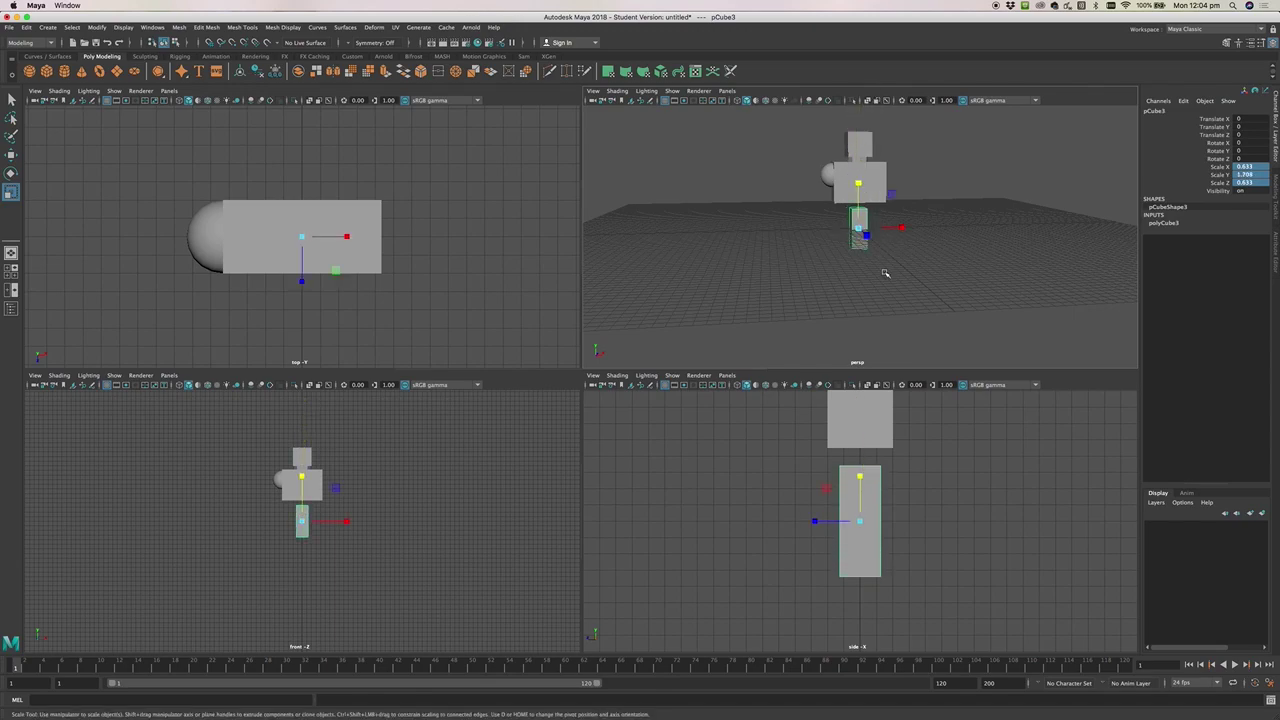
key(w)
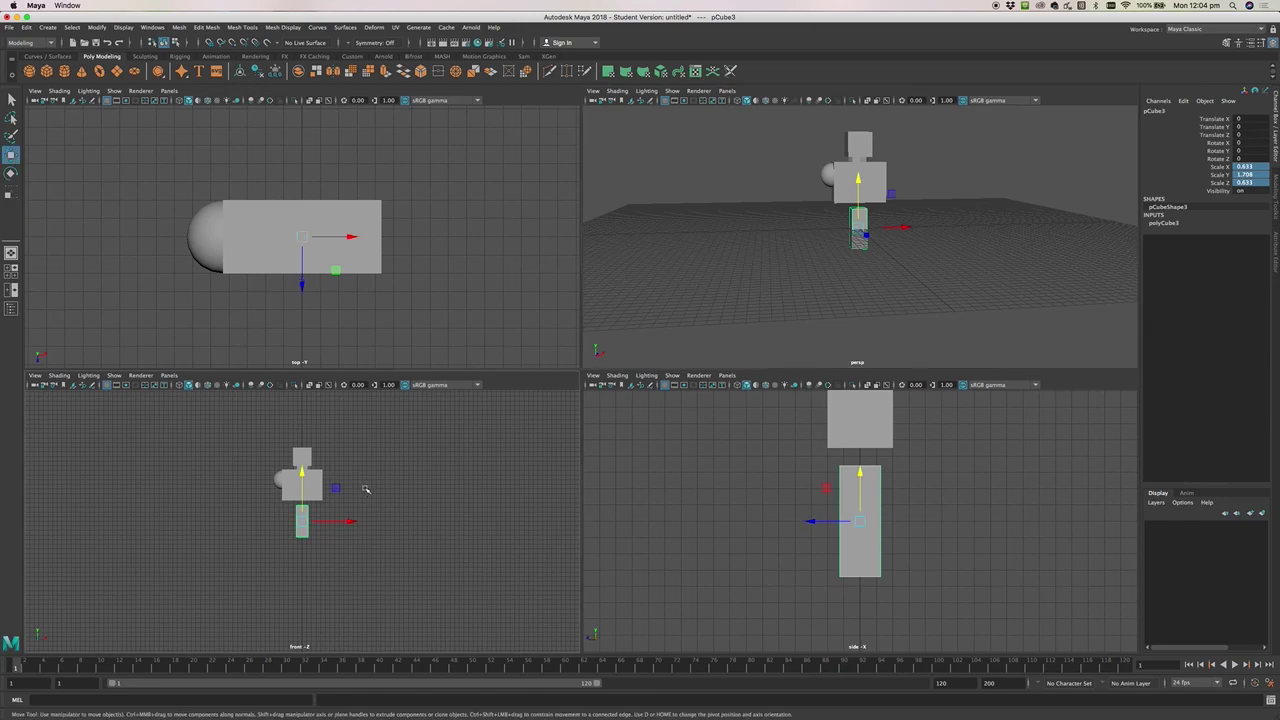
Move the upper-arm cube to about -1.52 in X and 1.46 in Y, beside the shoulder sphere
drag(345, 522, 322, 521)
drag(273, 470, 272, 446)
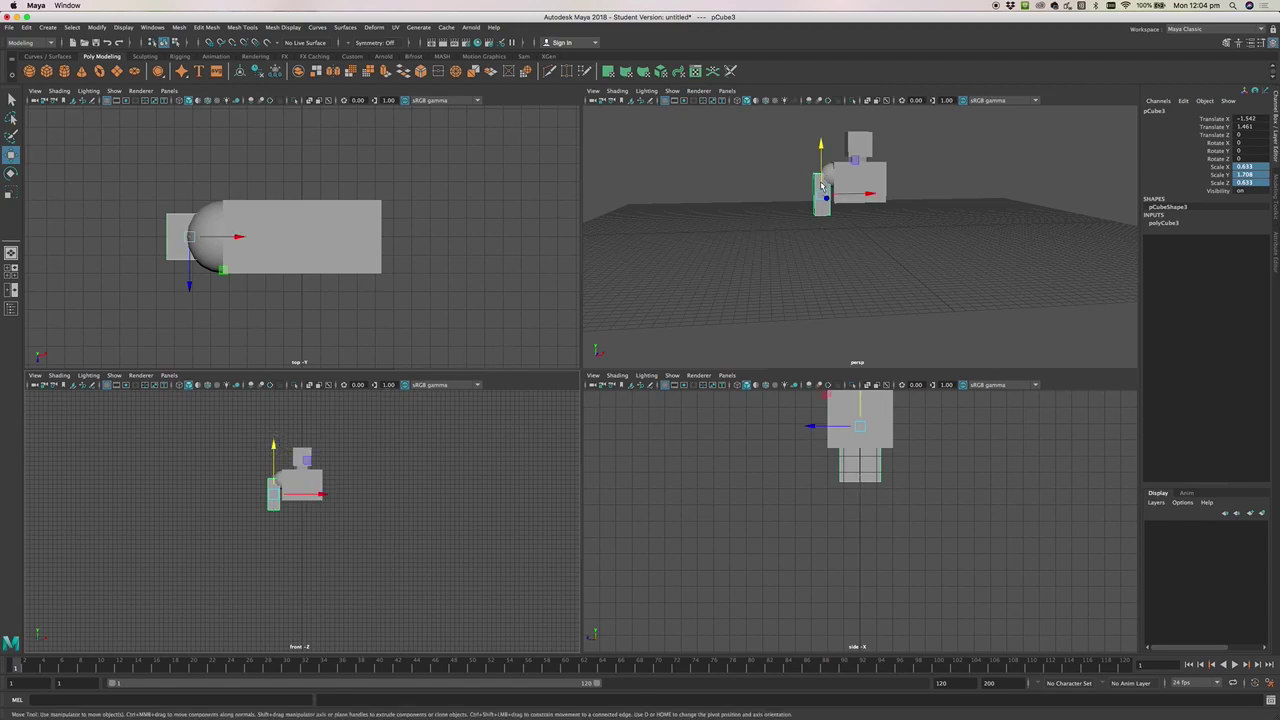
drag(871, 197, 860, 194)
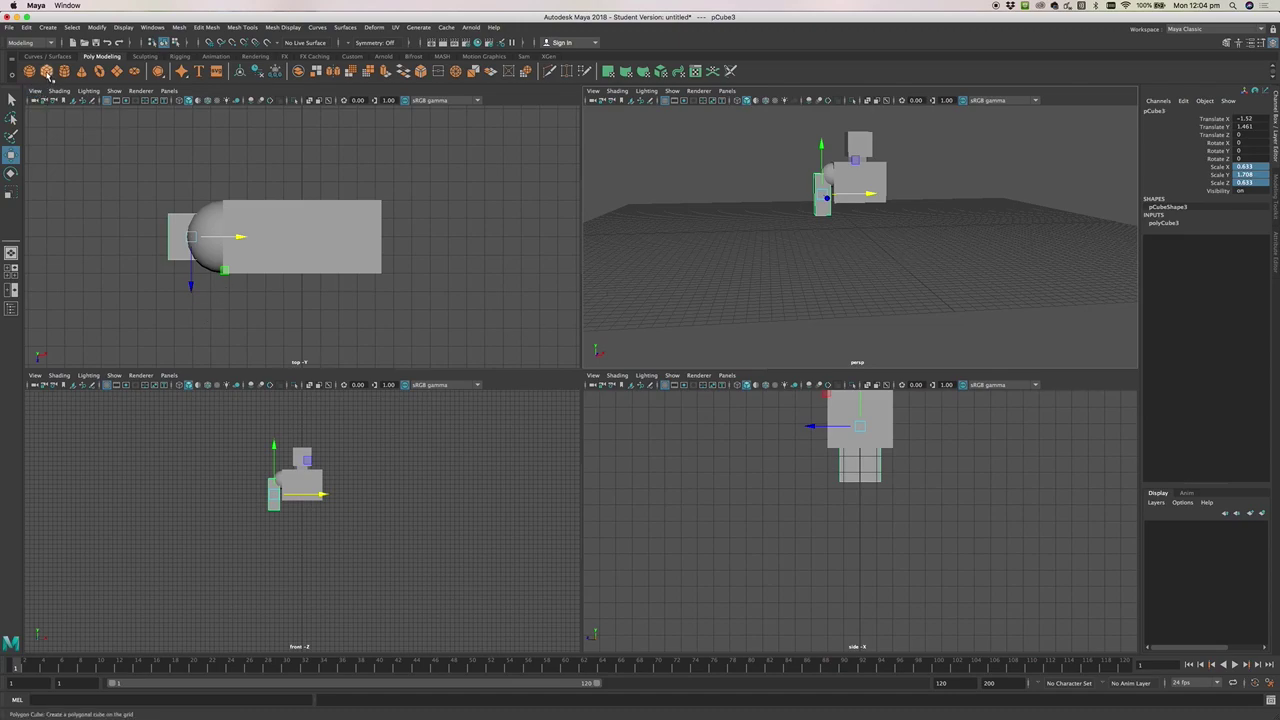
Create a polygon cube for the lower end of the arm and move it to about -1.54 in X and 0.11 in Y
click(47, 72)
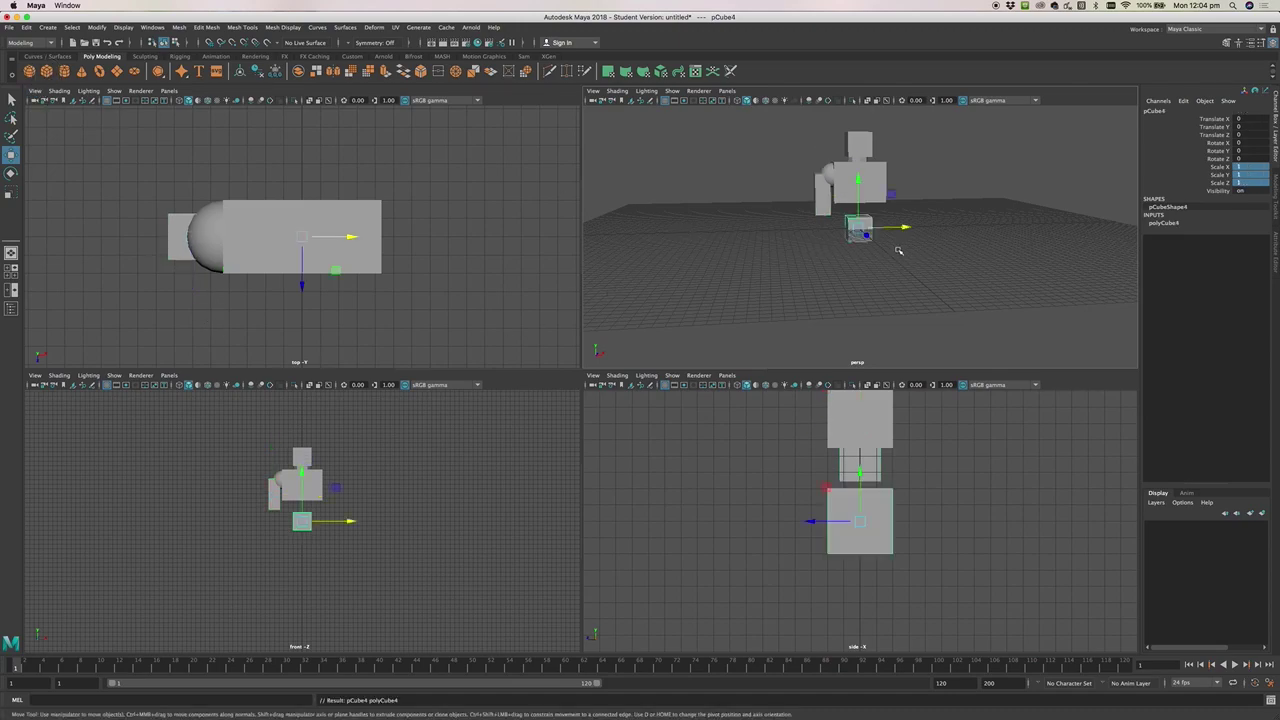
drag(903, 231, 857, 229)
drag(328, 521, 325, 522)
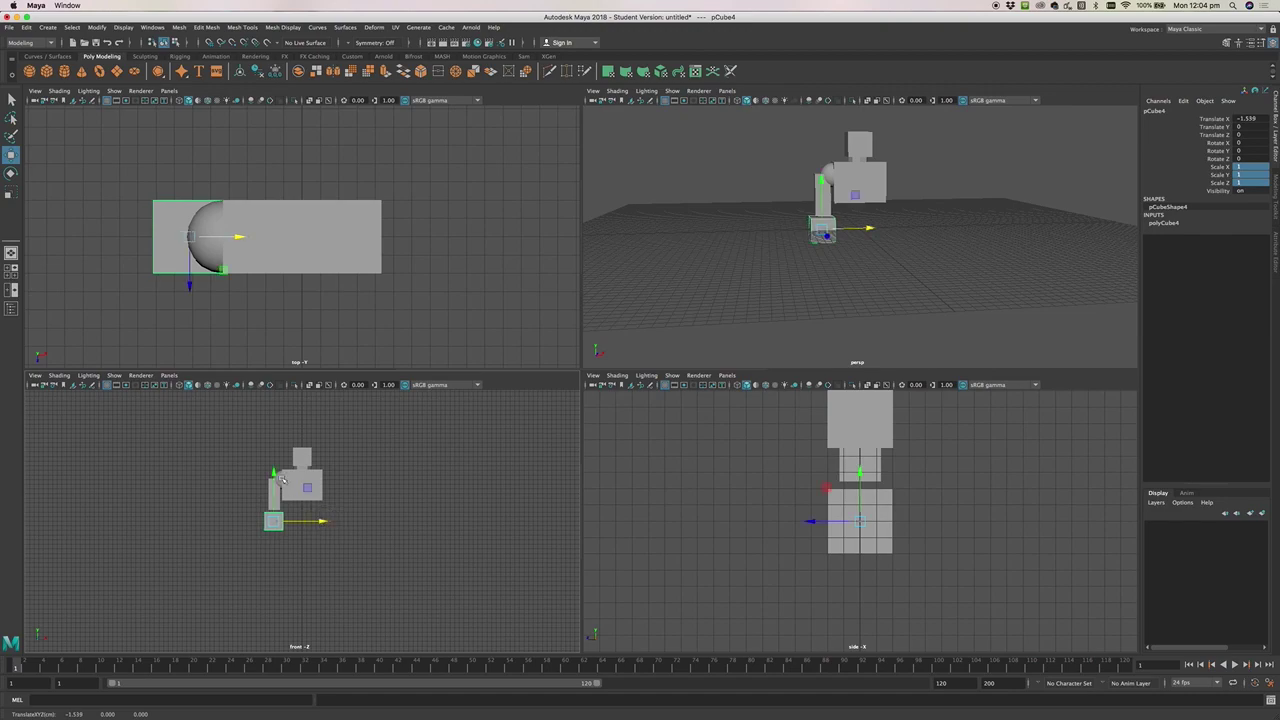
click(858, 470)
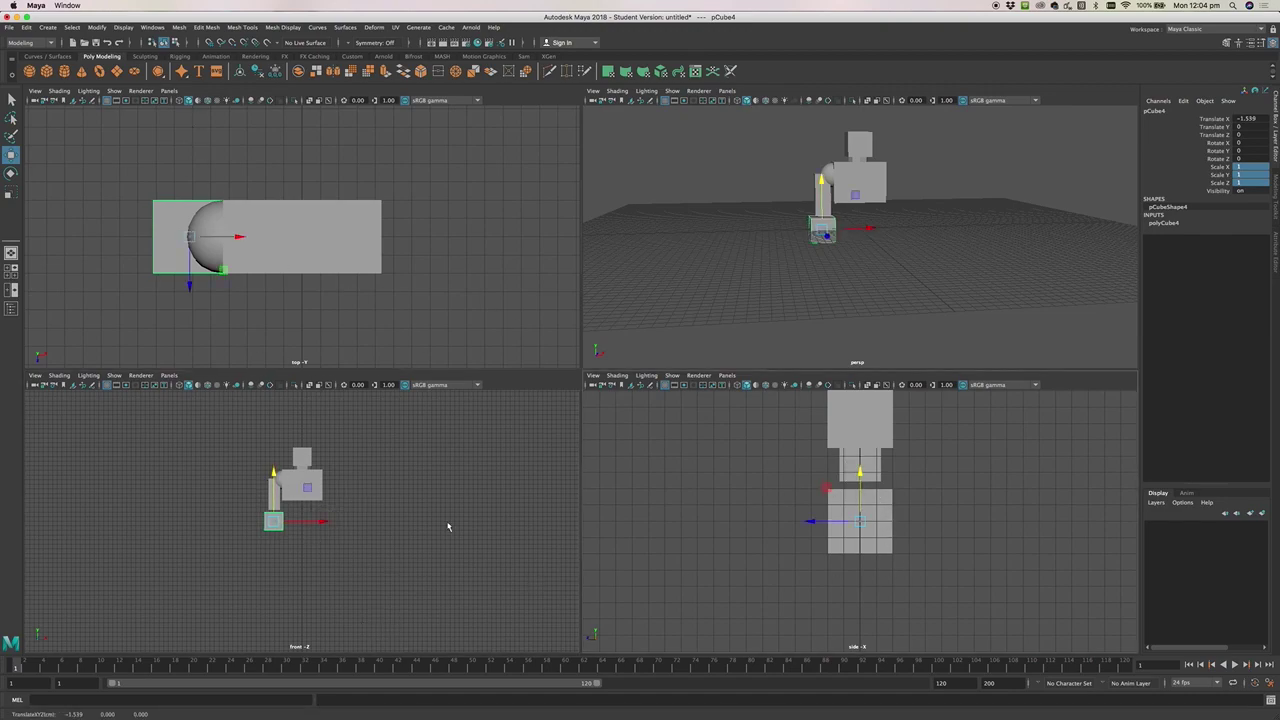
drag(860, 472, 860, 466)
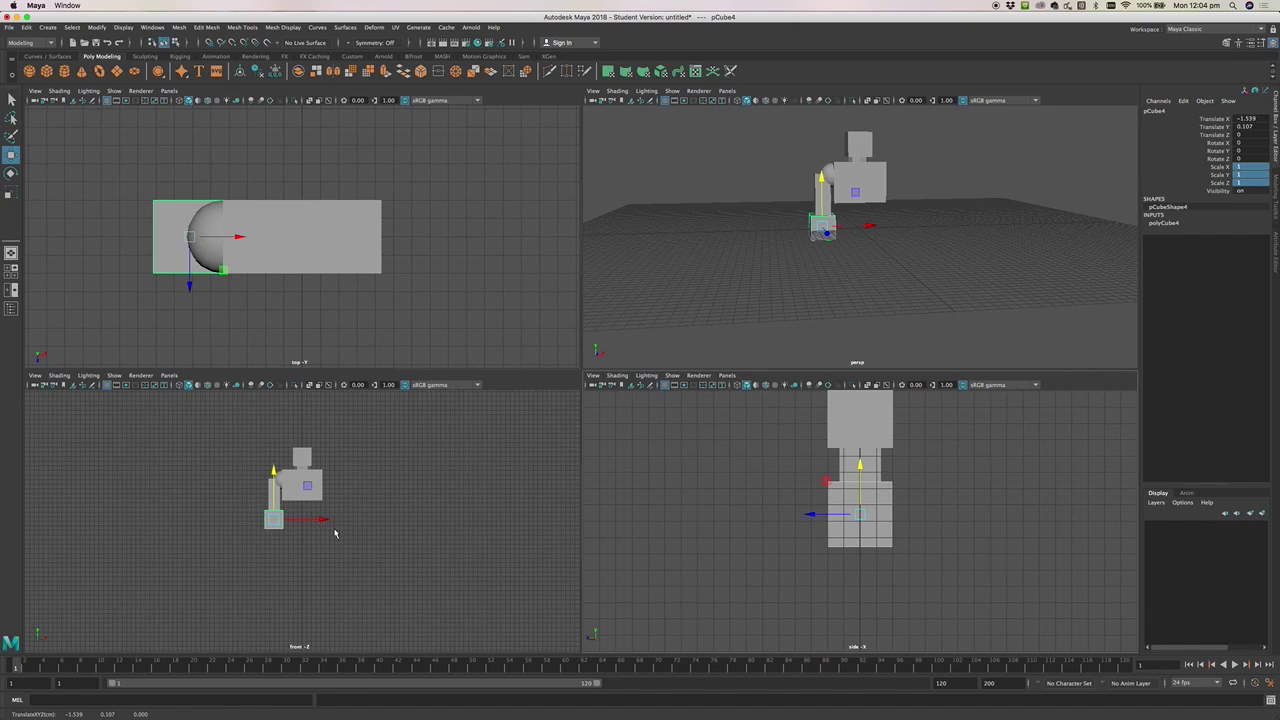
Scale the new cube uniformly to about 0.51, raise it to about 0.35 in Y against the upper arm, and deselect it
key(r)
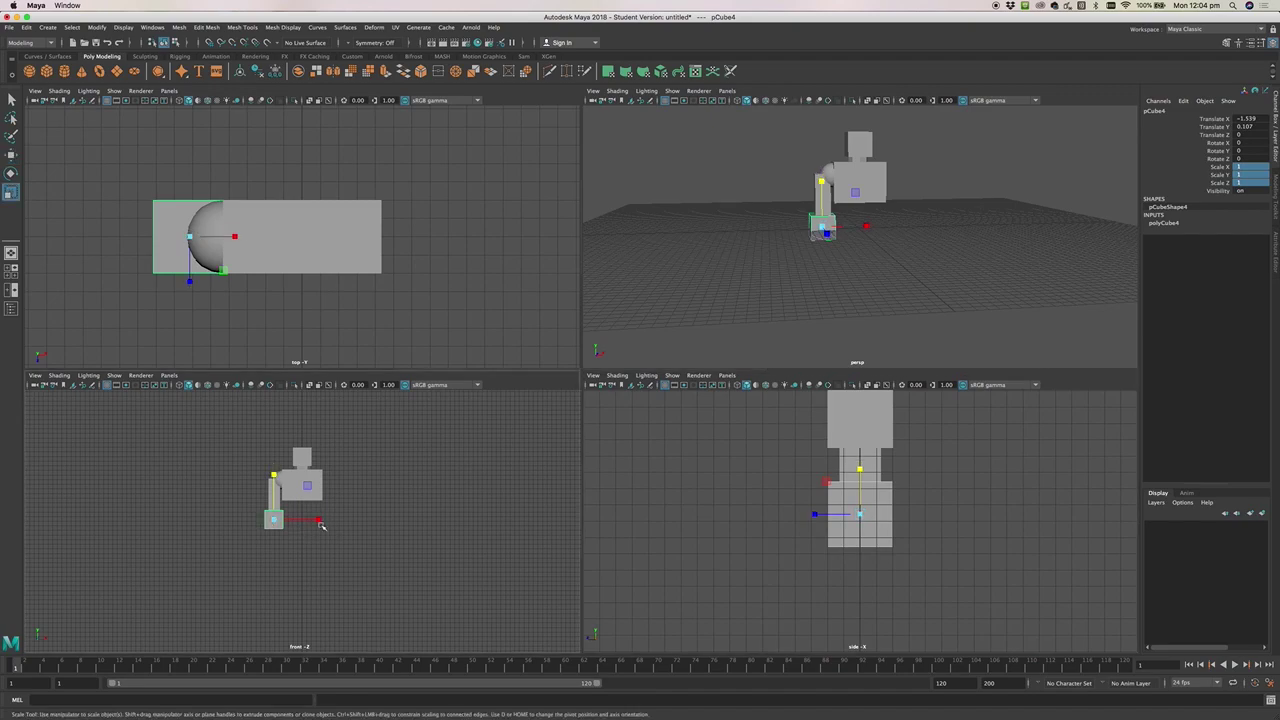
drag(860, 514, 831, 501)
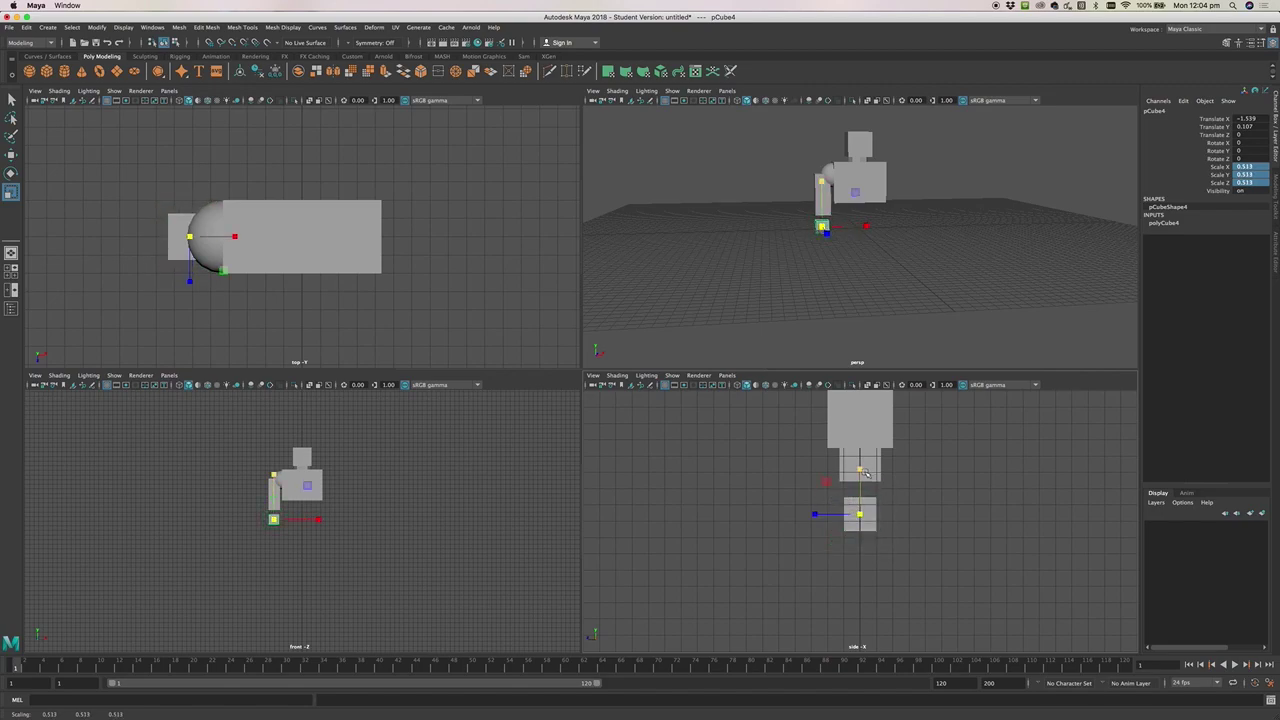
key(w)
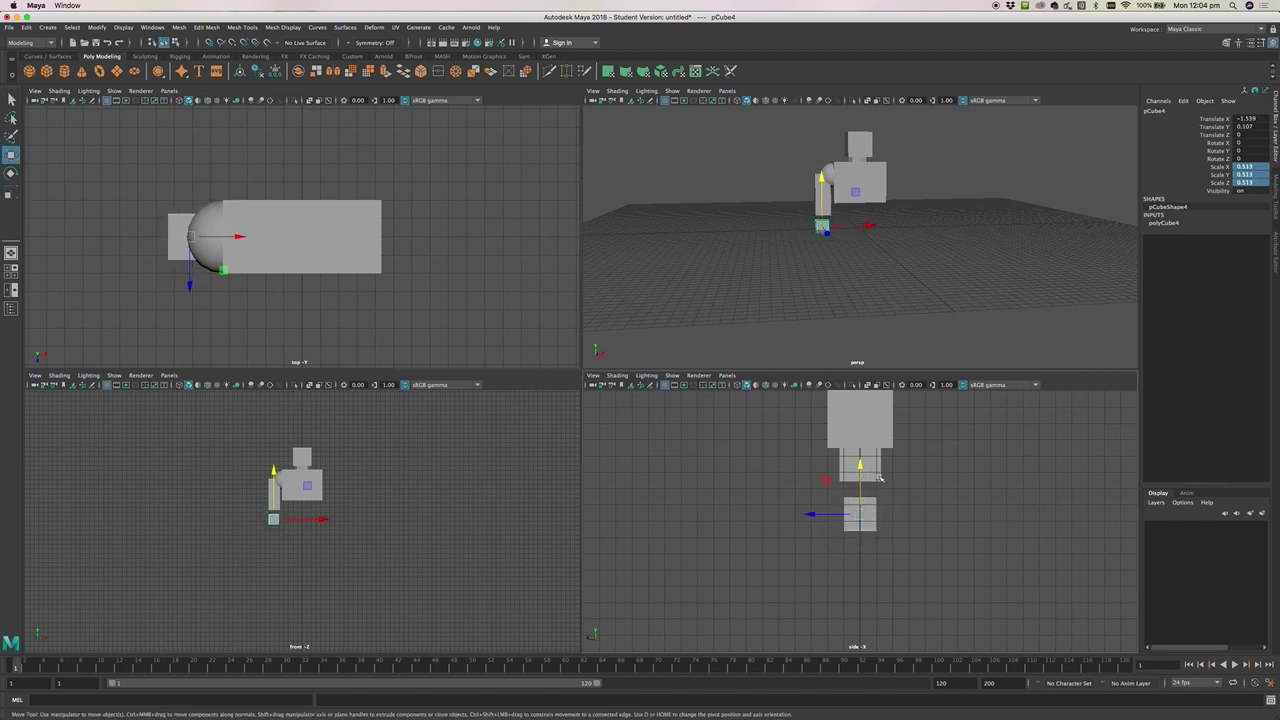
drag(860, 468, 859, 452)
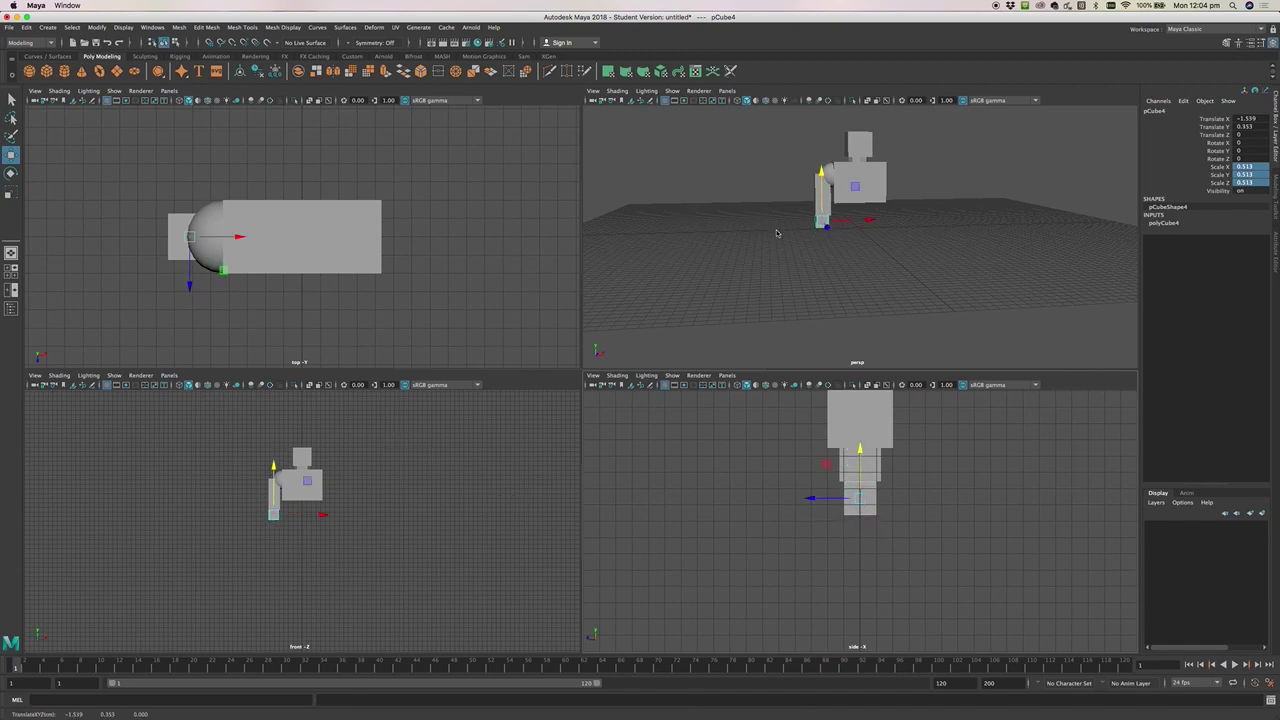
click(870, 241)
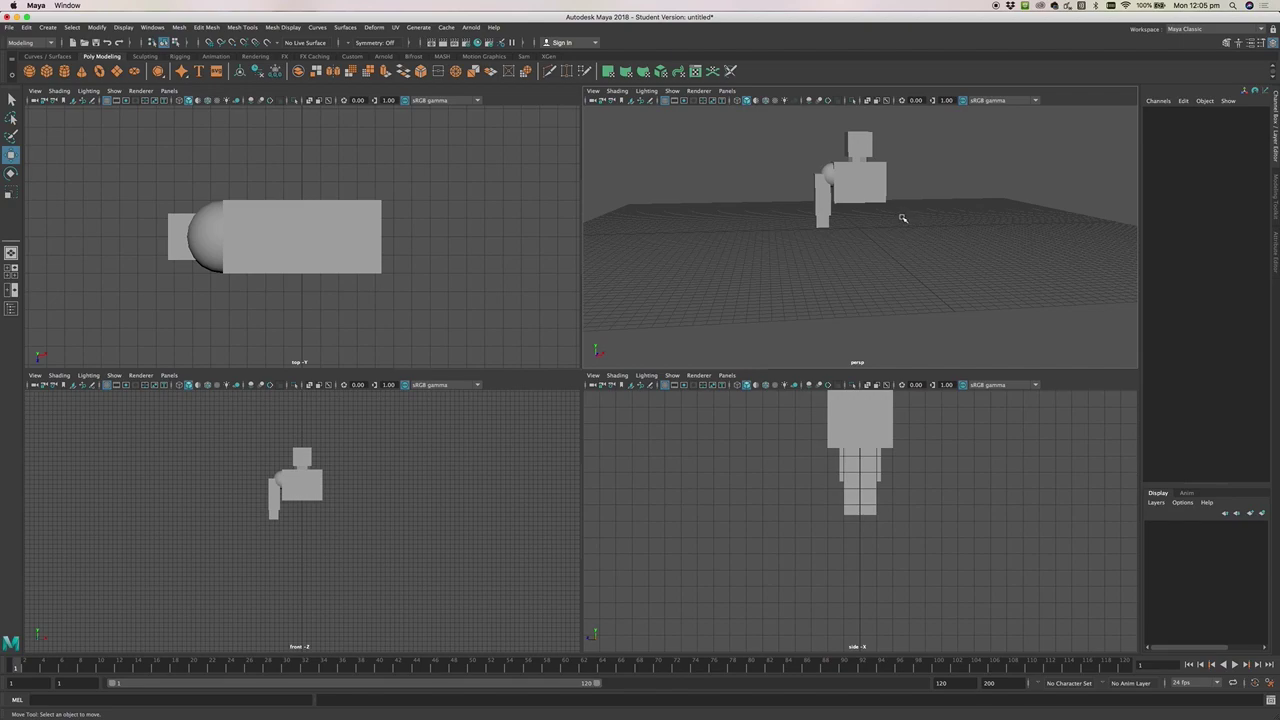
Create a polygon cylinder for the hips and rotate it to 90 degrees in Z so it lies horizontally
alt+drag(904, 218, 883, 214)
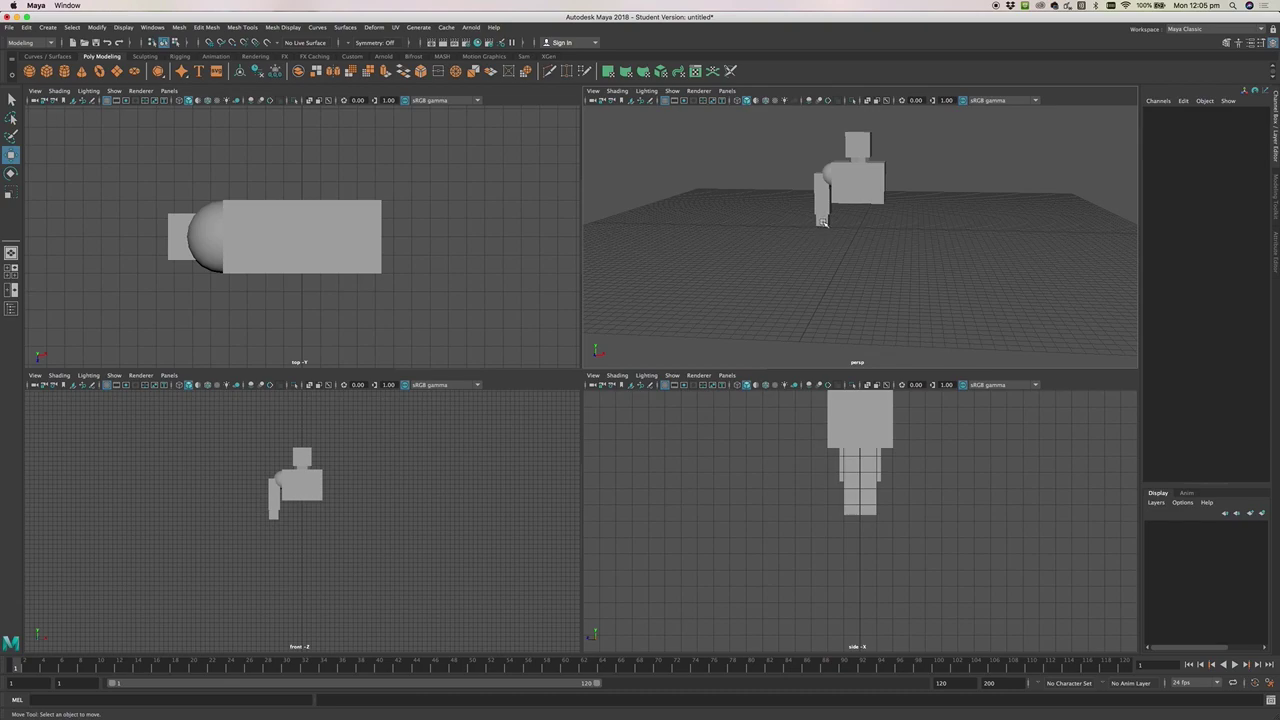
alt+drag(789, 234, 857, 257)
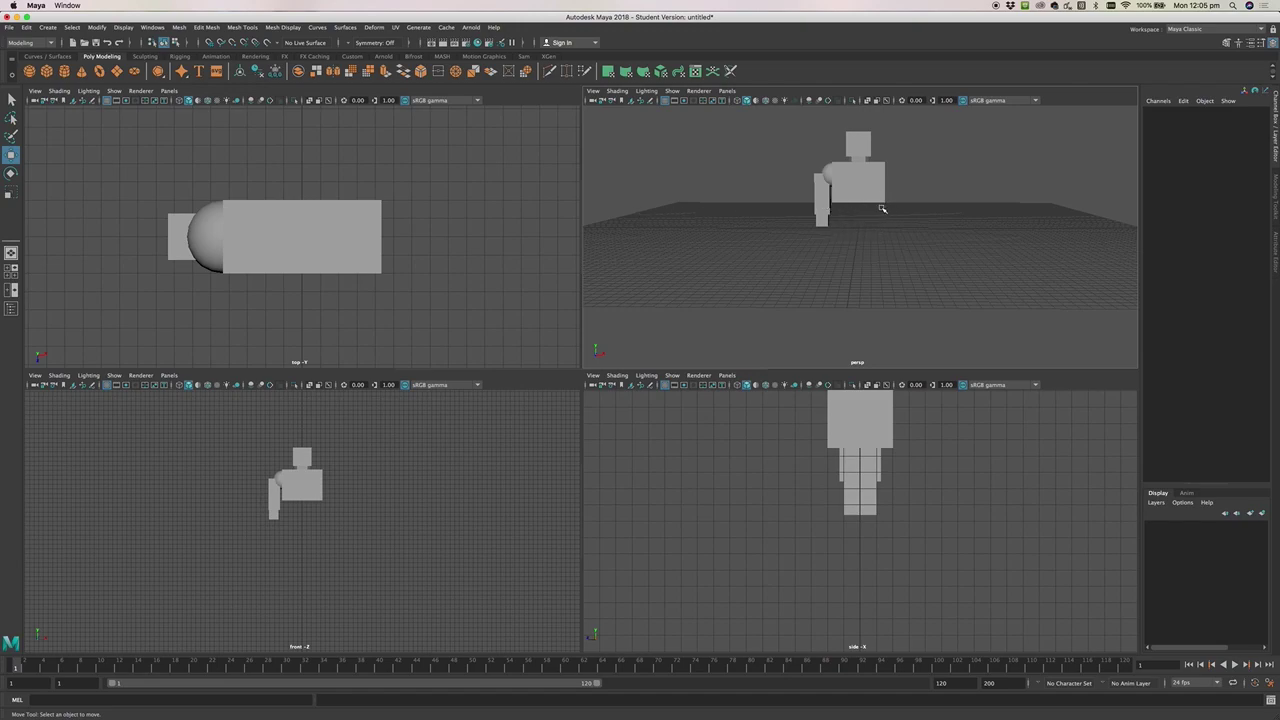
mouse_move(886, 213)
alt+mouse_down()
mouse_move(870, 203)
mouse_move(877, 214)
alt+mouse_up()
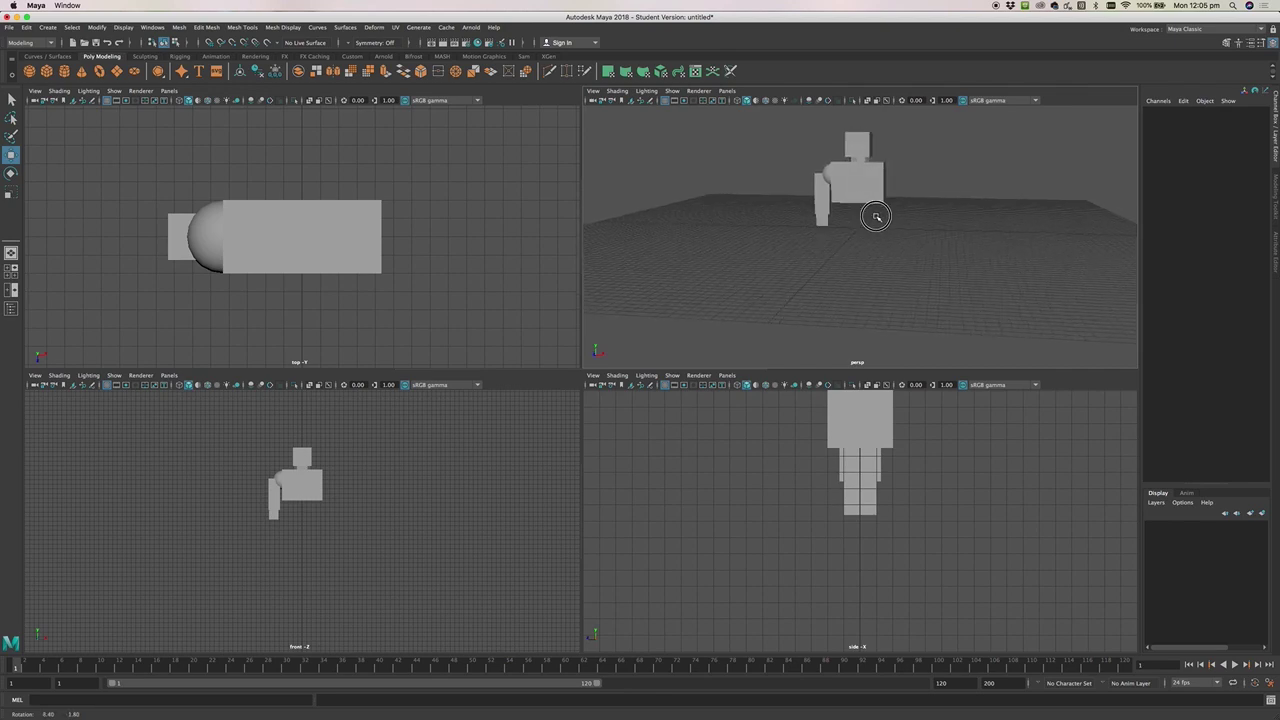
click(64, 72)
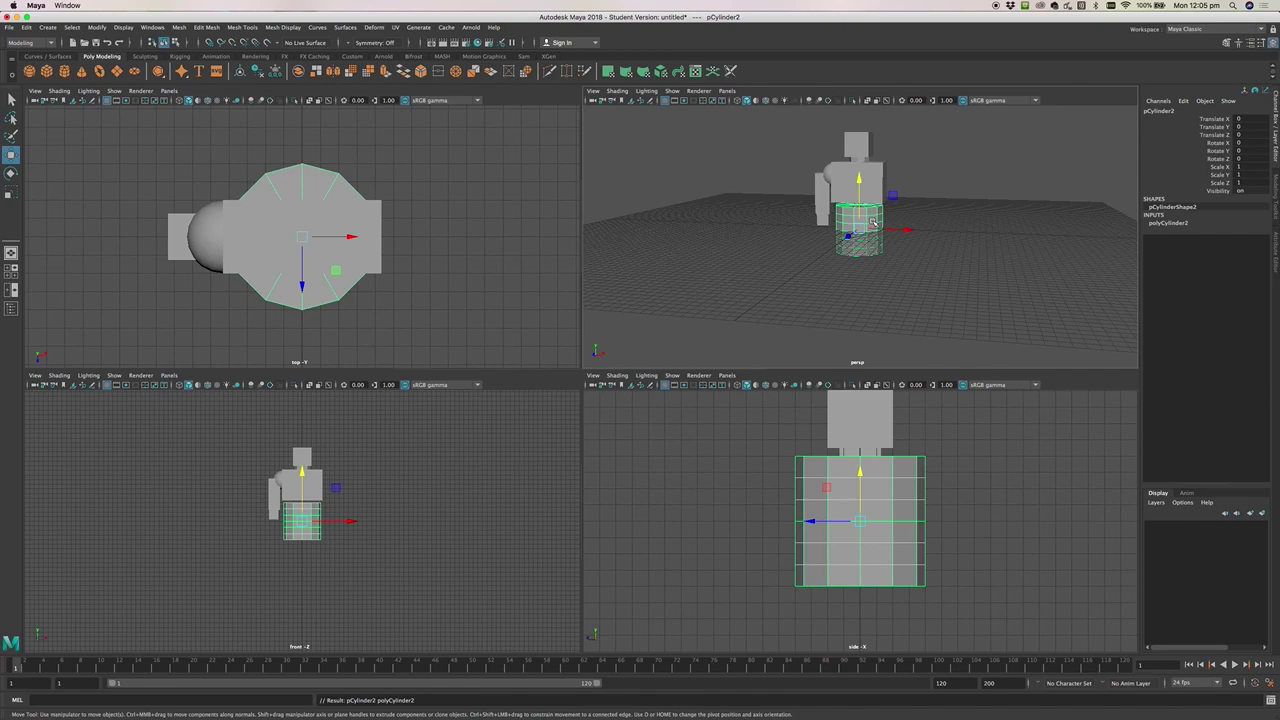
key(e)
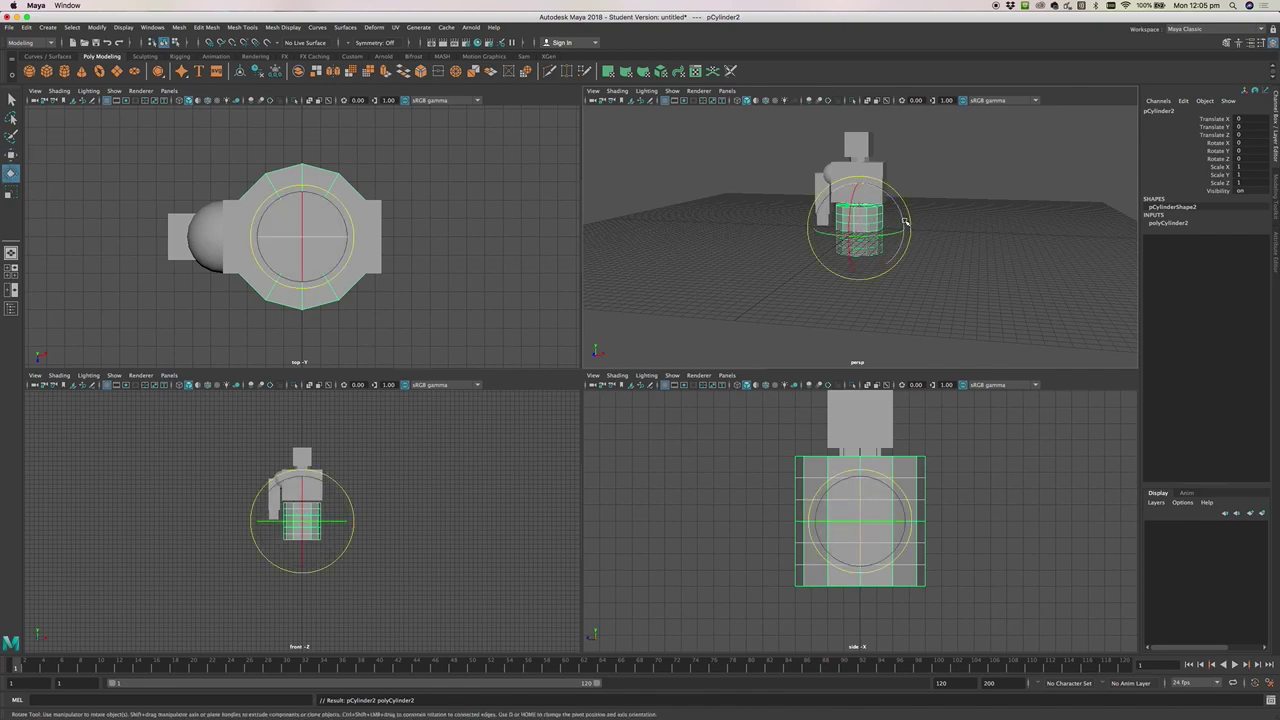
drag(904, 226, 848, 144)
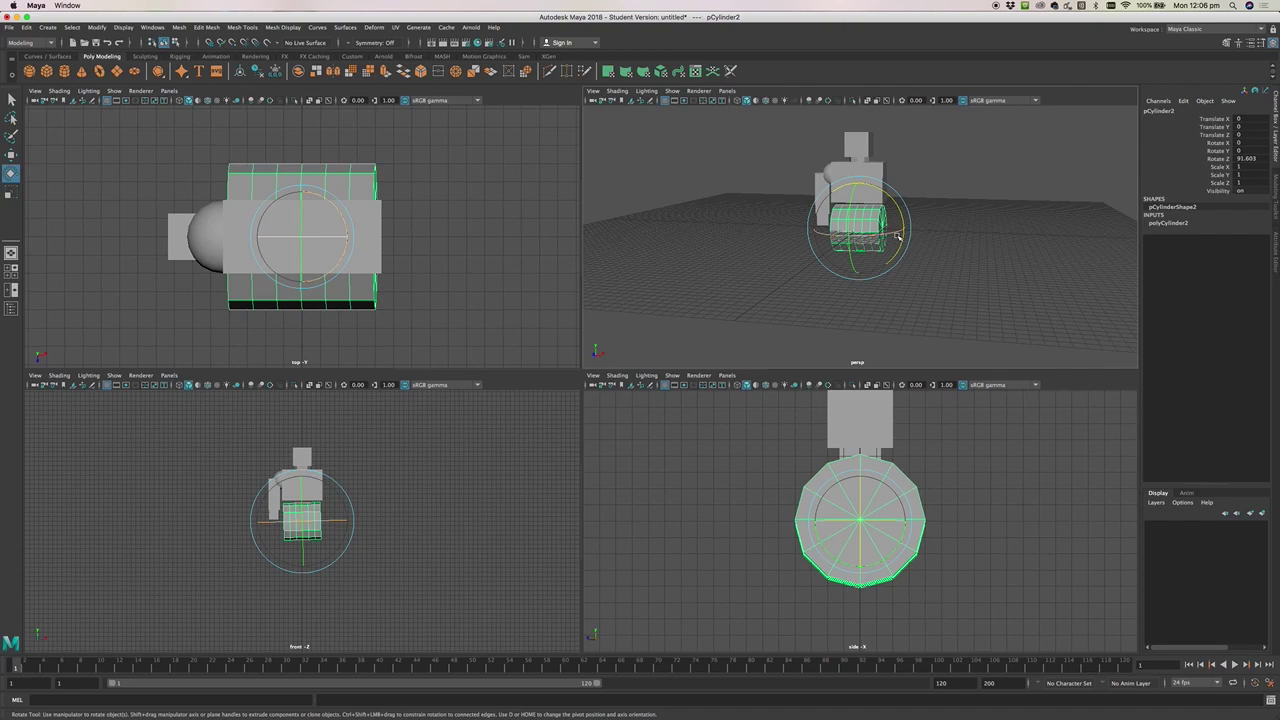
key(ctrl+z)
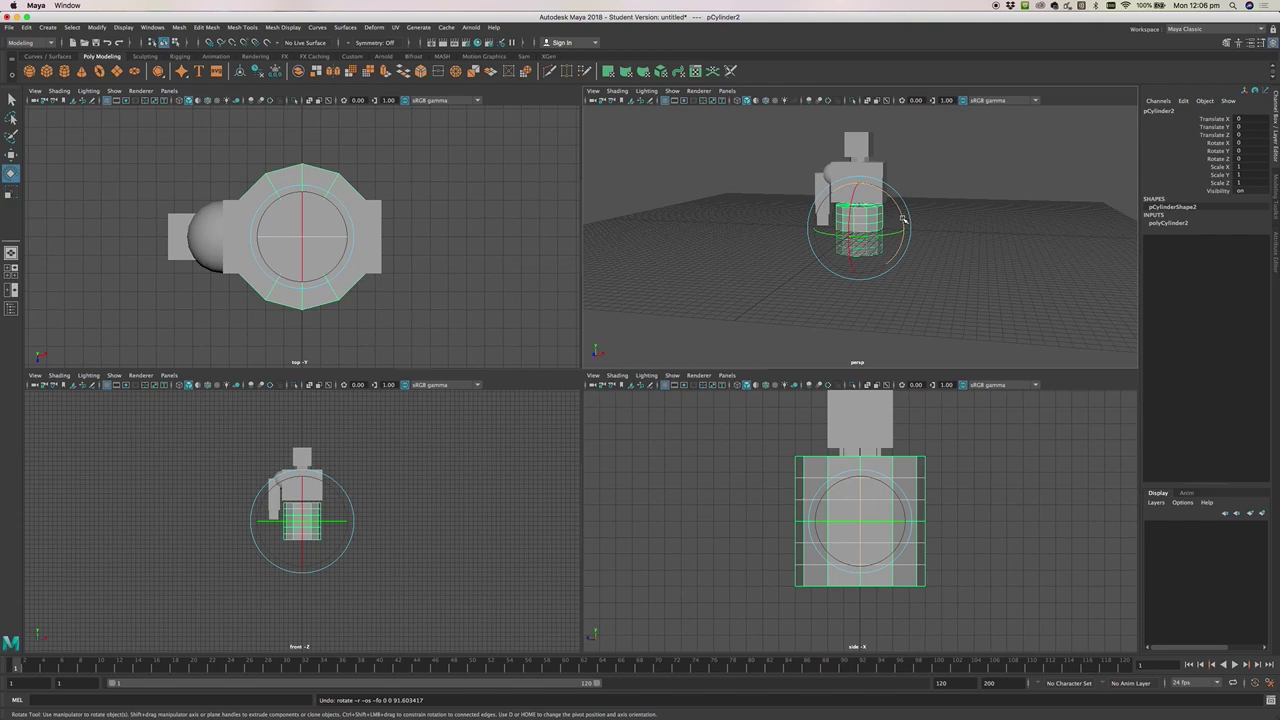
drag(902, 218, 818, 180)
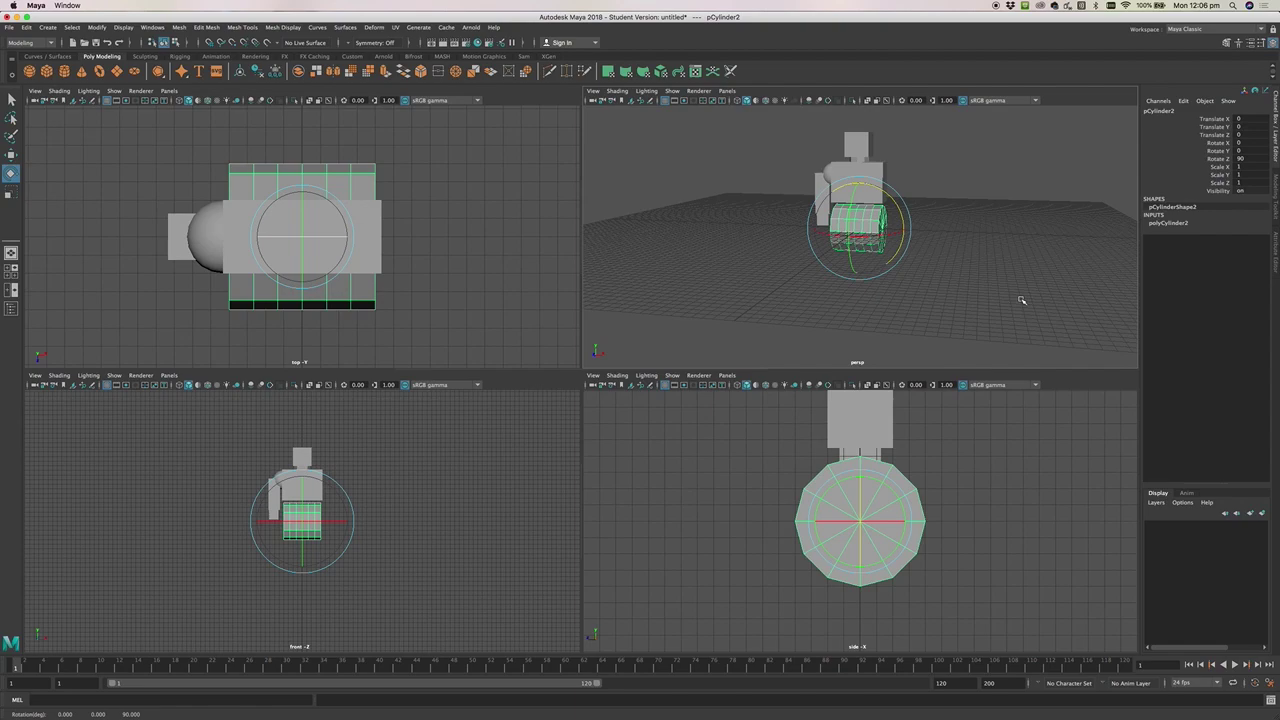
Scale the cylinder to about 0.43 in X and Z and raise it to about 1.13 in Y, against the torso's underside
key(r)
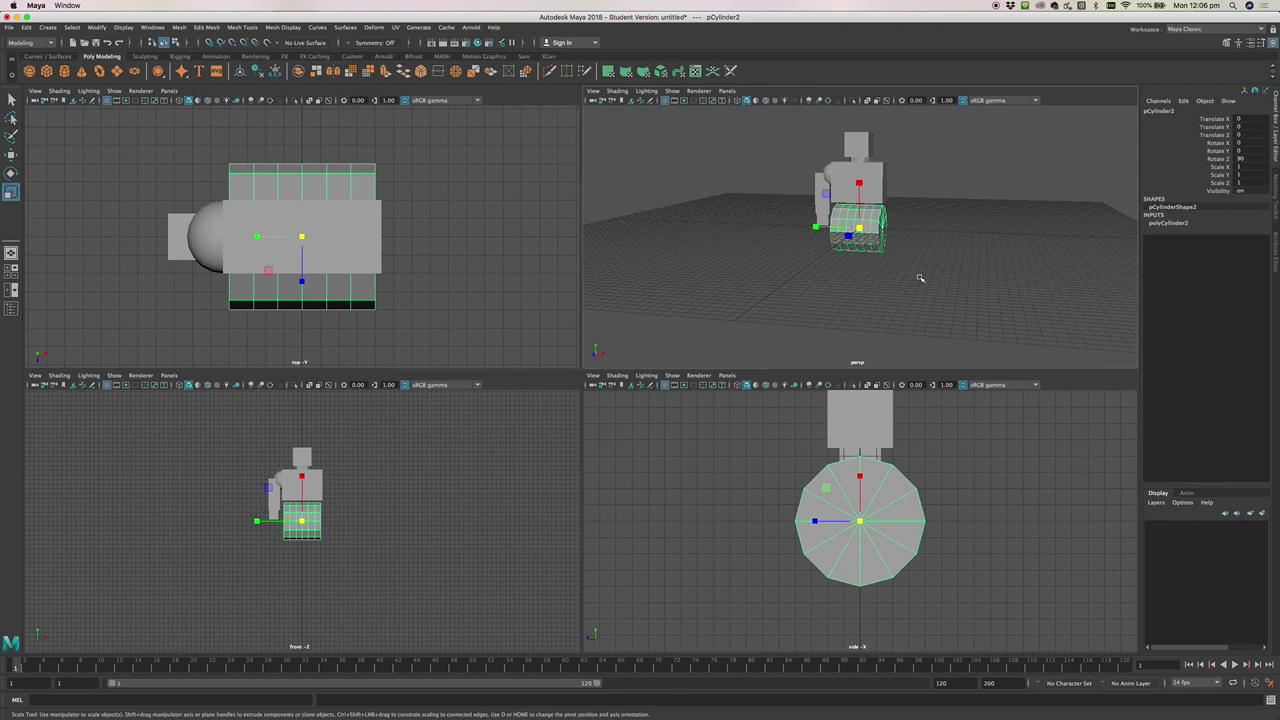
click(860, 229)
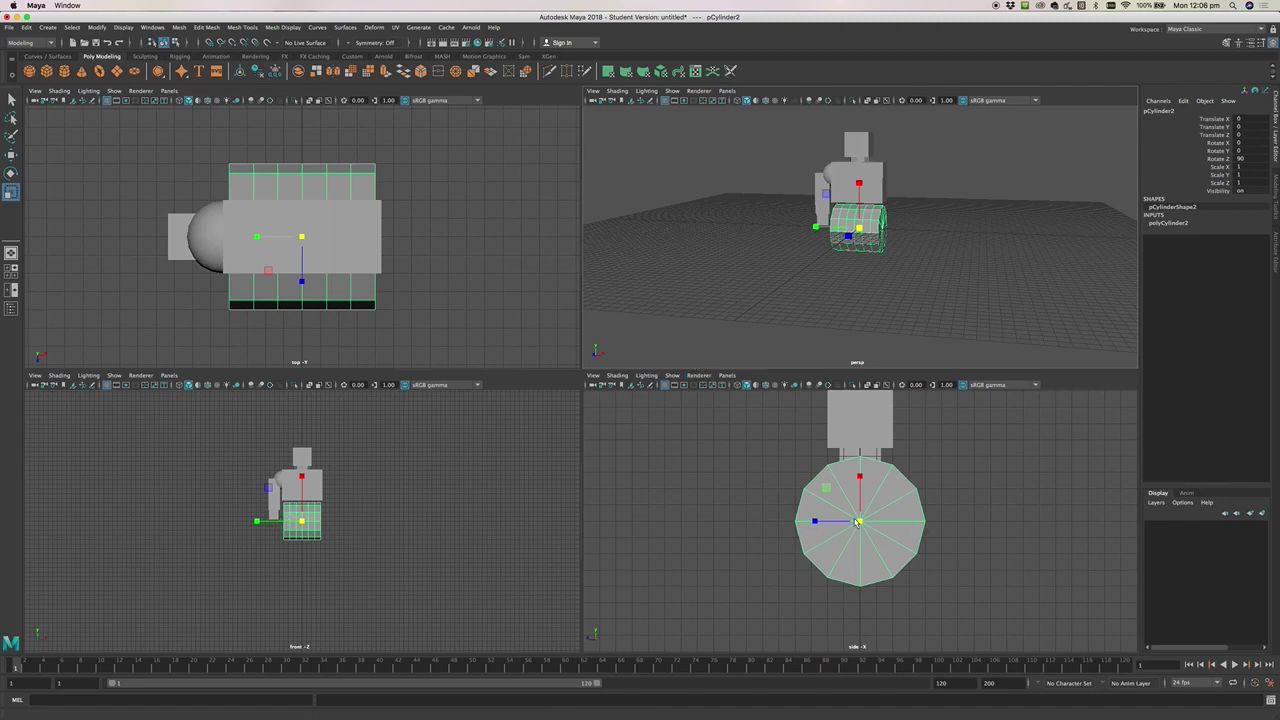
drag(827, 490, 846, 403)
key(w)
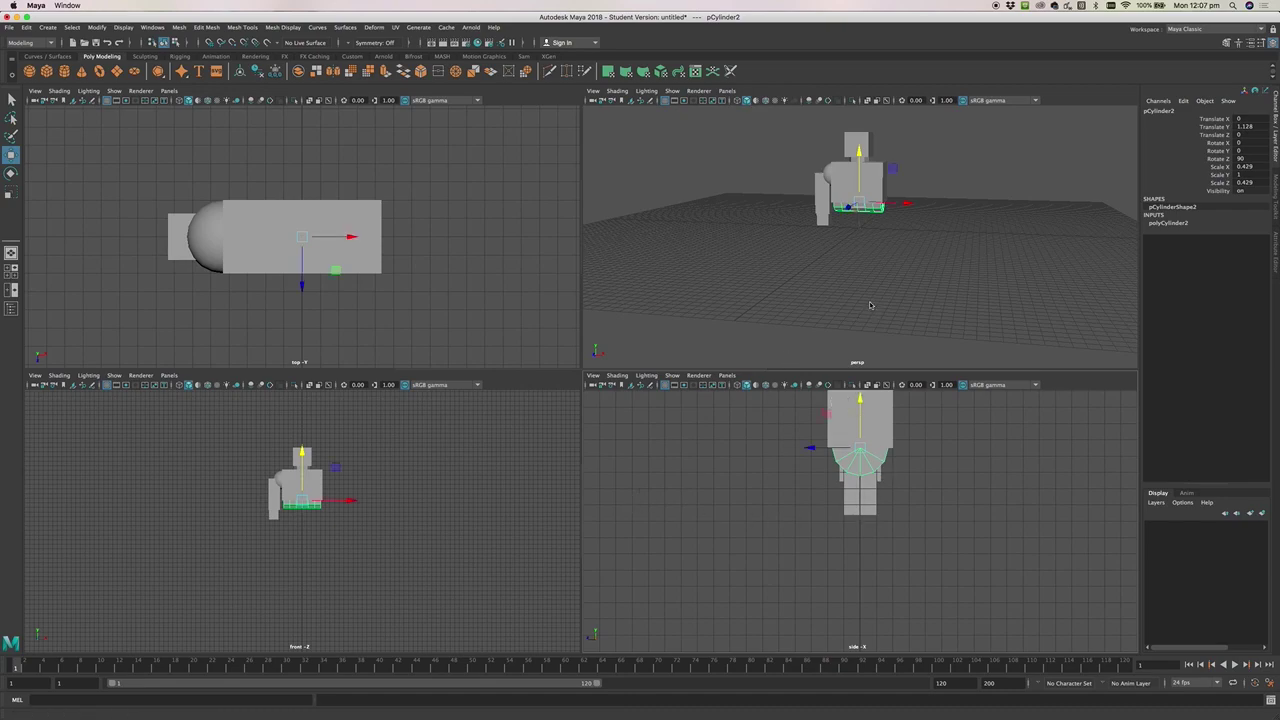
Examine the figure from several angles in an enlarged perspective view with nothing selected
key(space)
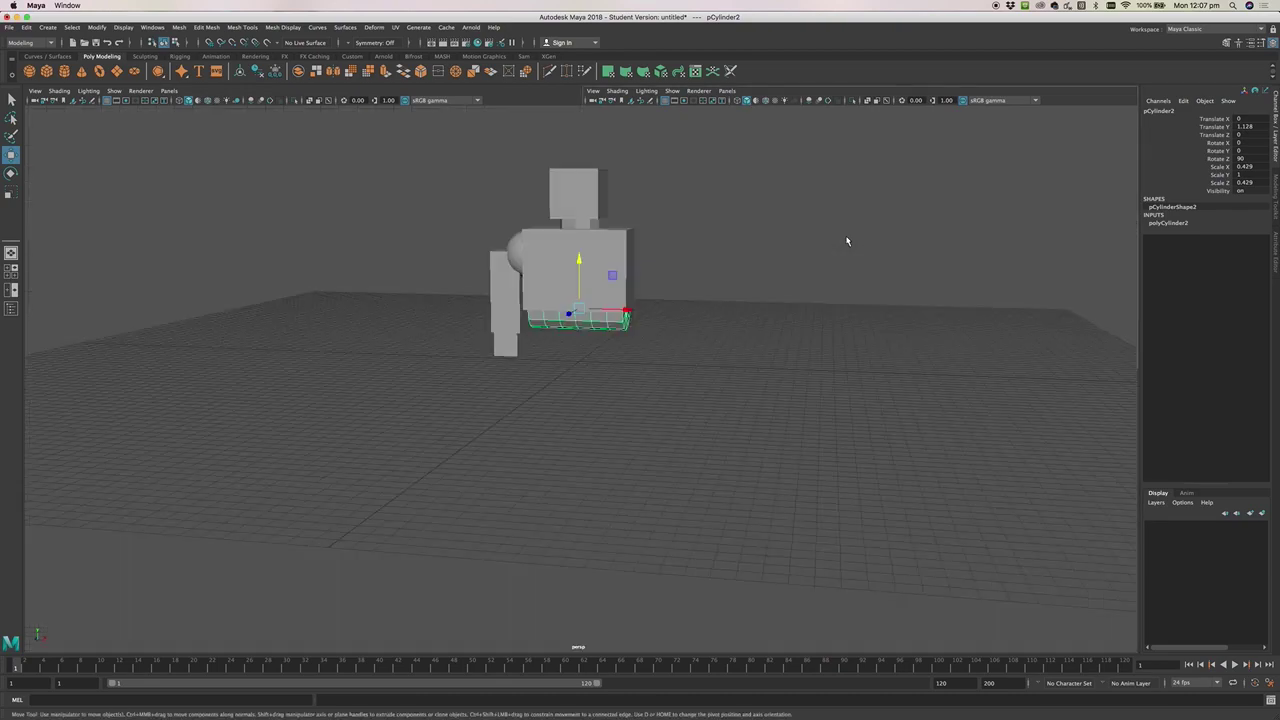
alt+drag(566, 273, 571, 267)
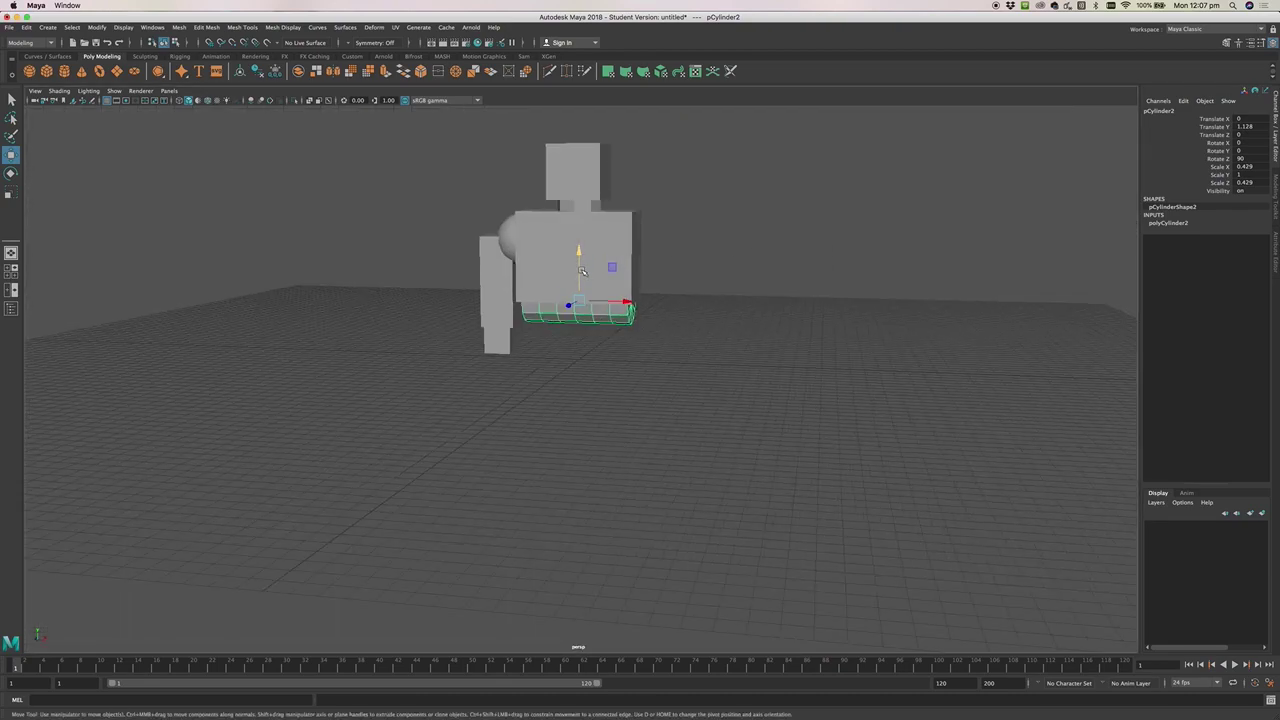
alt+middle_drag(582, 271, 609, 310)
alt+drag(712, 385, 785, 293)
click(785, 293)
alt+drag(686, 386, 695, 425)
With the Move tool active, select the torso, upper arm and head one after another to show their manipulators
click(631, 290)
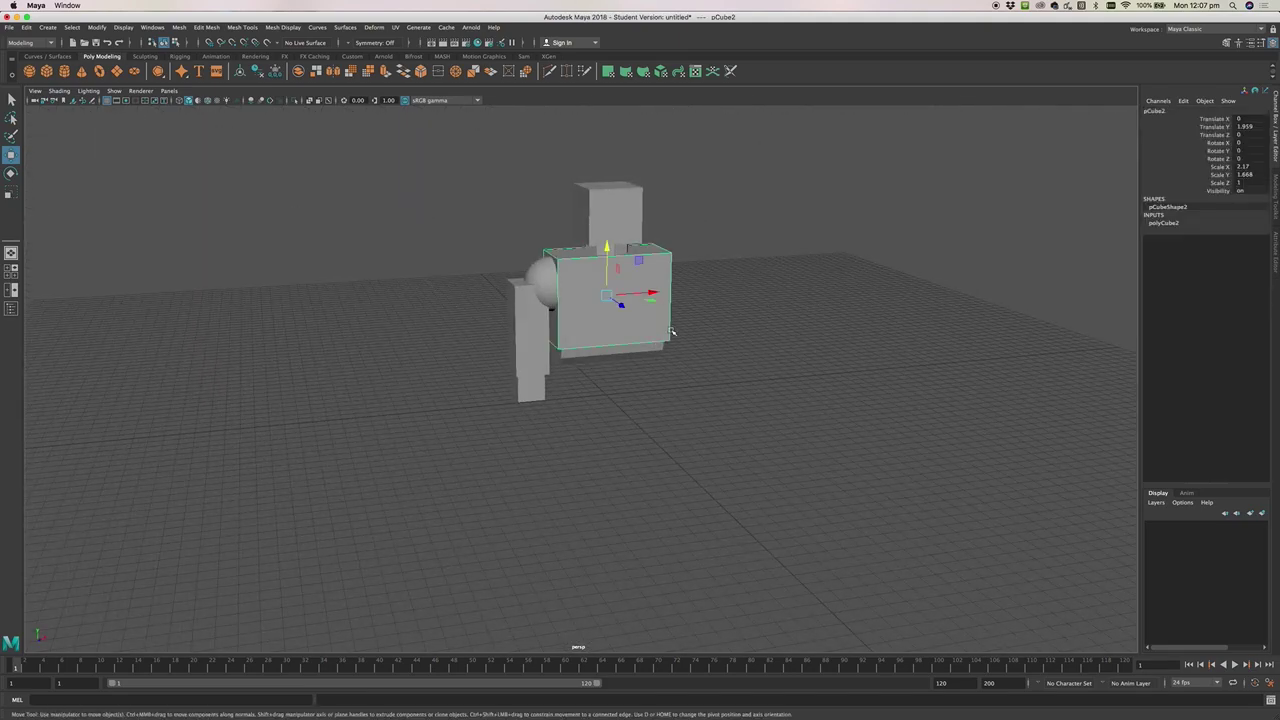
click(530, 338)
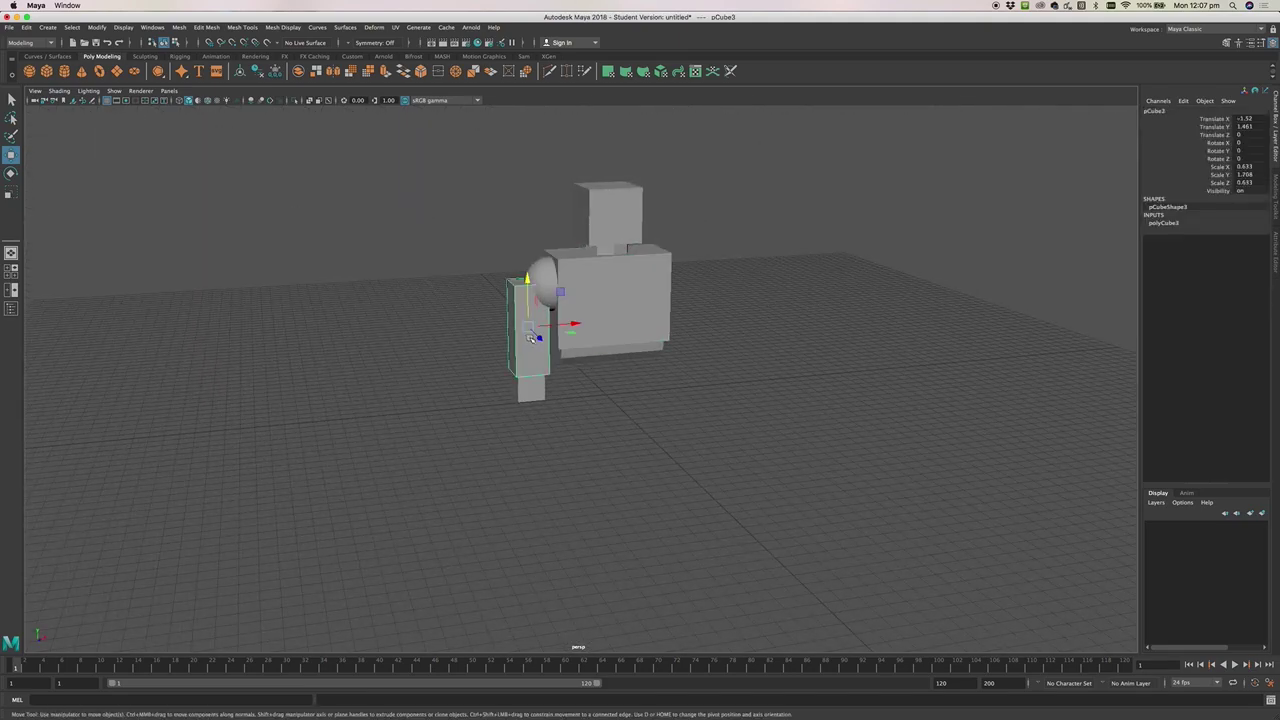
click(793, 206)
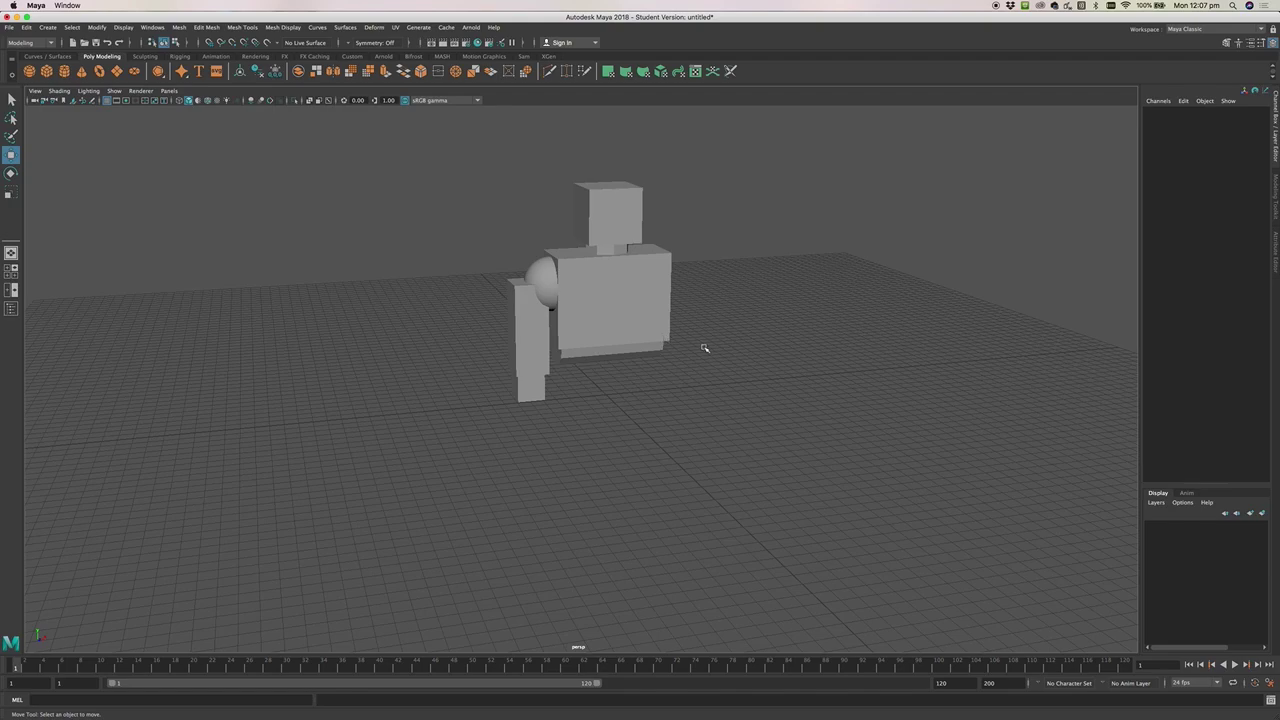
click(629, 316)
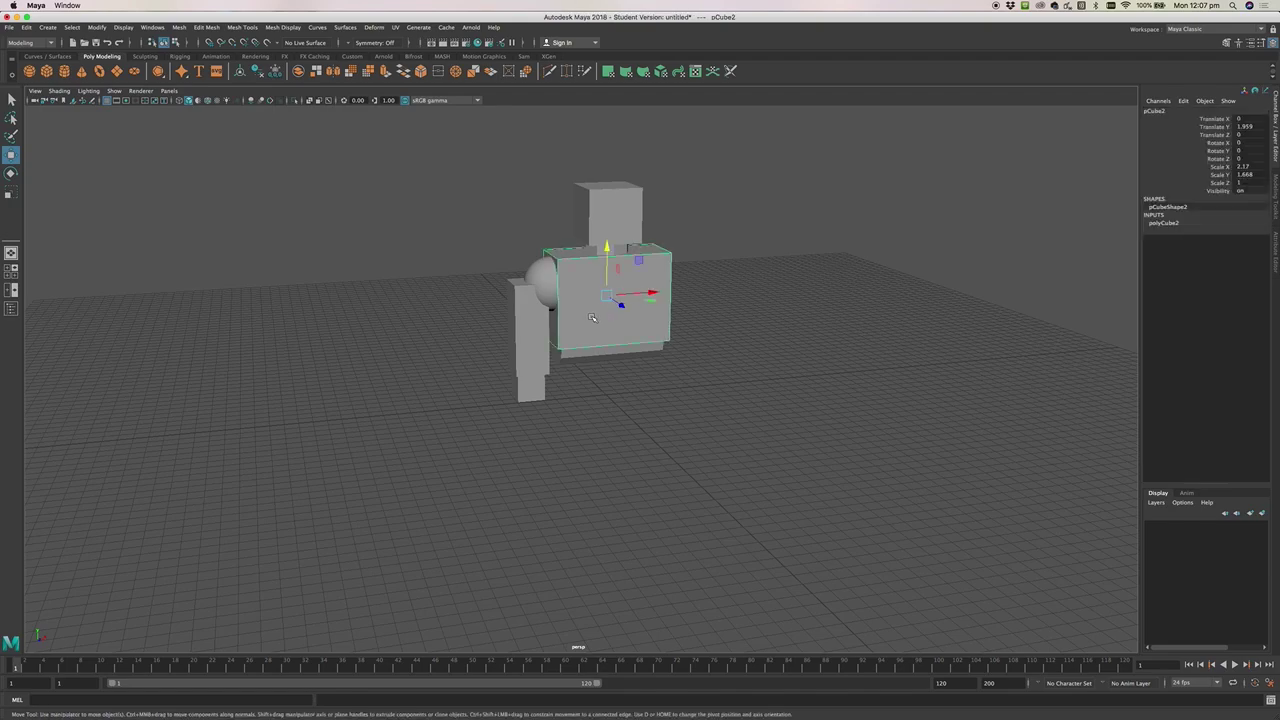
click(604, 212)
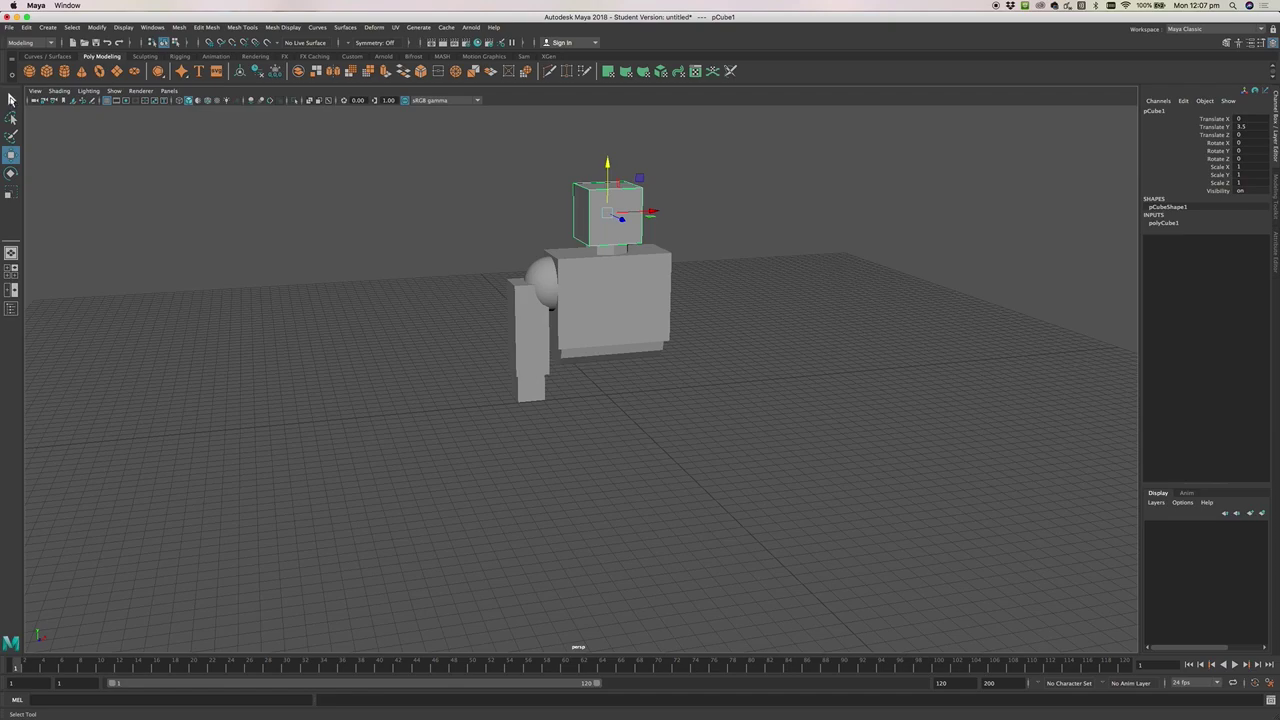
Switch to the Select tool and pick the torso, neck and head in turn without manipulators
click(11, 98)
click(600, 275)
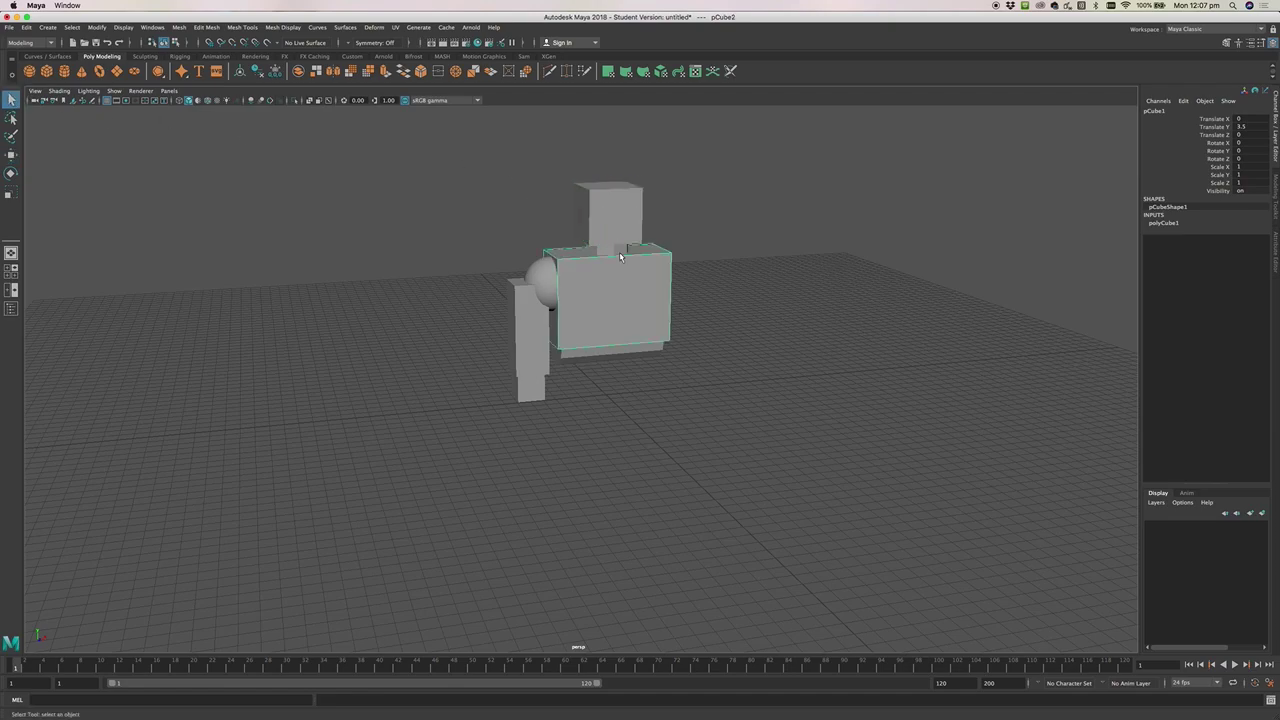
click(608, 248)
click(638, 290)
click(625, 218)
Return to the Move tool and select the torso, shoulder sphere and upper arm in turn
key(w)
click(610, 303)
click(543, 283)
click(532, 316)
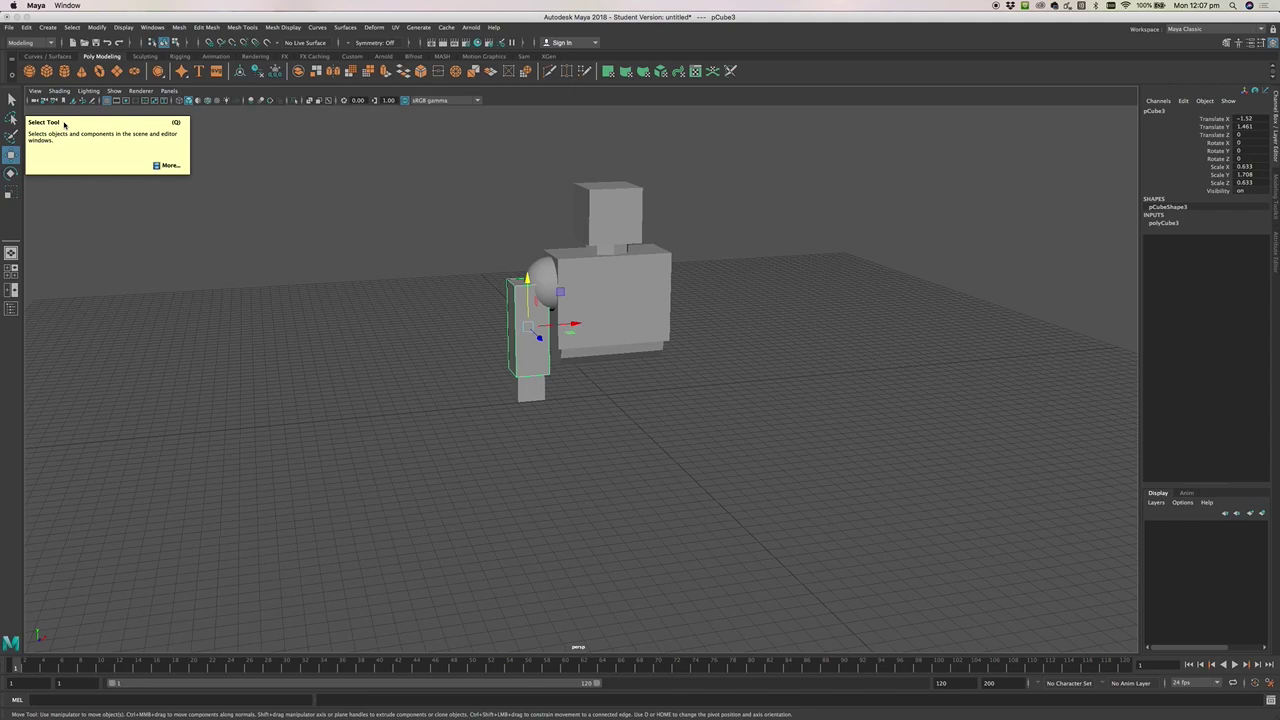
Compare the Rotate, Move and Select tools, and with the Select tool pick the torso, head, neck, shoulder and upper arm in turn
click(11, 173)
click(11, 154)
click(11, 99)
click(627, 311)
click(612, 215)
click(603, 252)
click(540, 282)
click(531, 327)
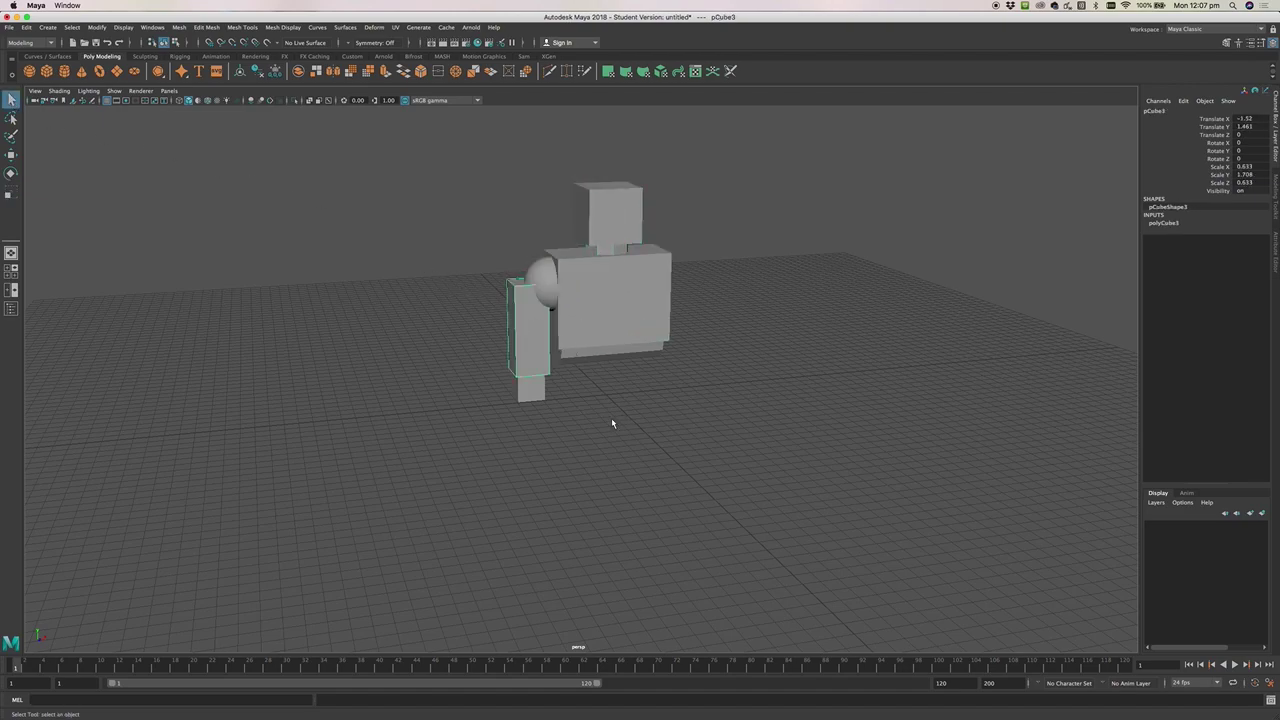
Create a polygon cube and move it under the torso on the arm's side, to about X -0.607
alt+drag(631, 414, 611, 395)
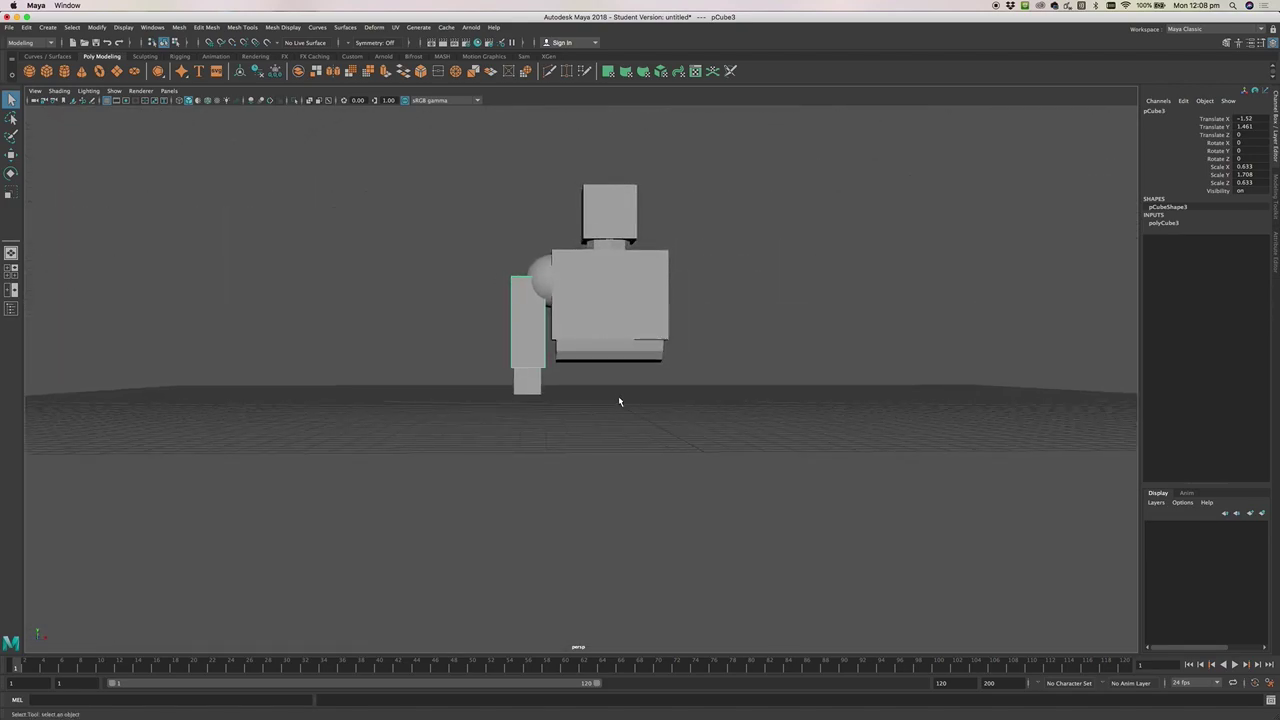
key(space)
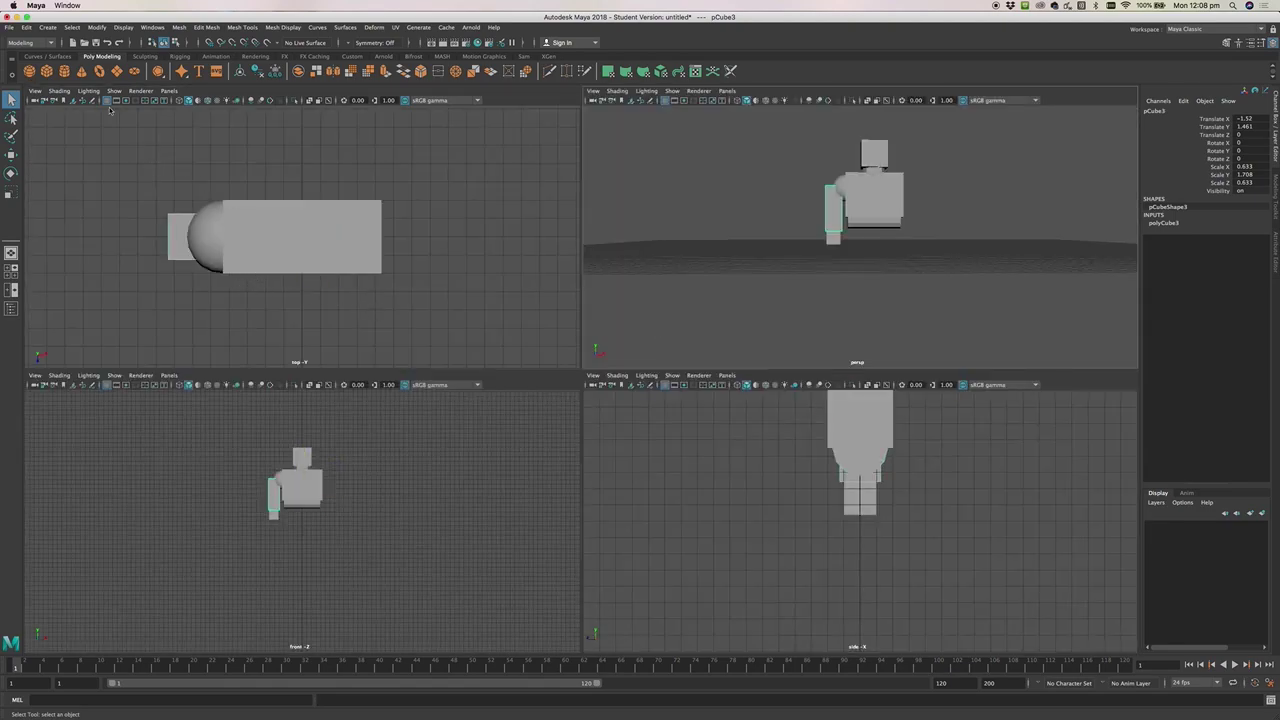
click(47, 72)
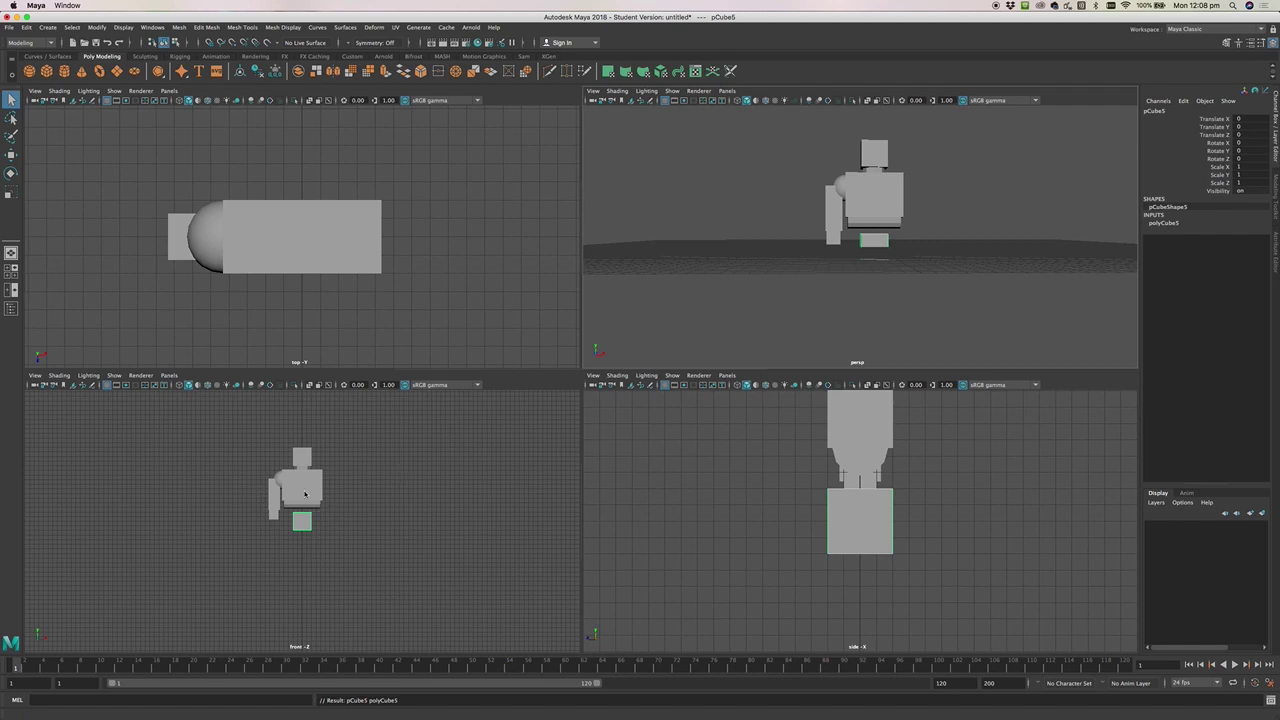
scroll(311, 497, up, 4)
key(w)
drag(350, 528, 332, 522)
Narrow the leg cube to about 0.746 on X and raise it against the torso's underside, at about Y 0.619
key(e)
key(r)
drag(335, 526, 325, 521)
key(w)
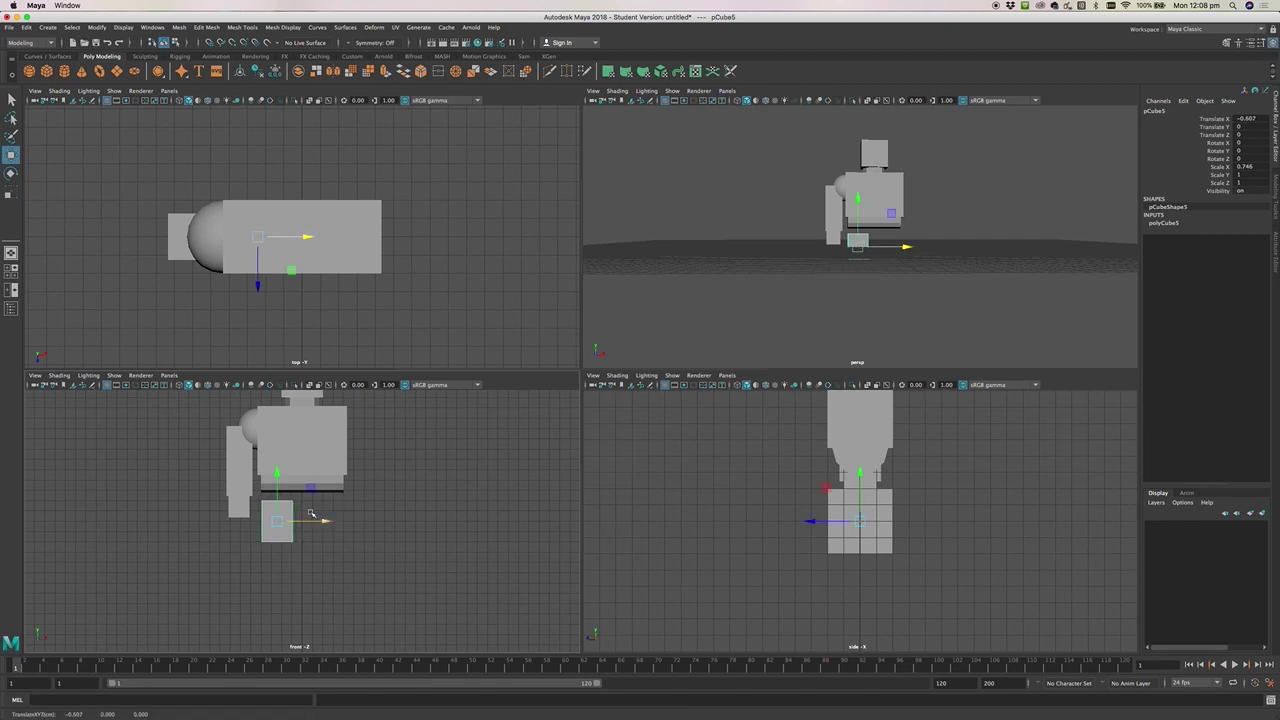
drag(279, 476, 283, 451)
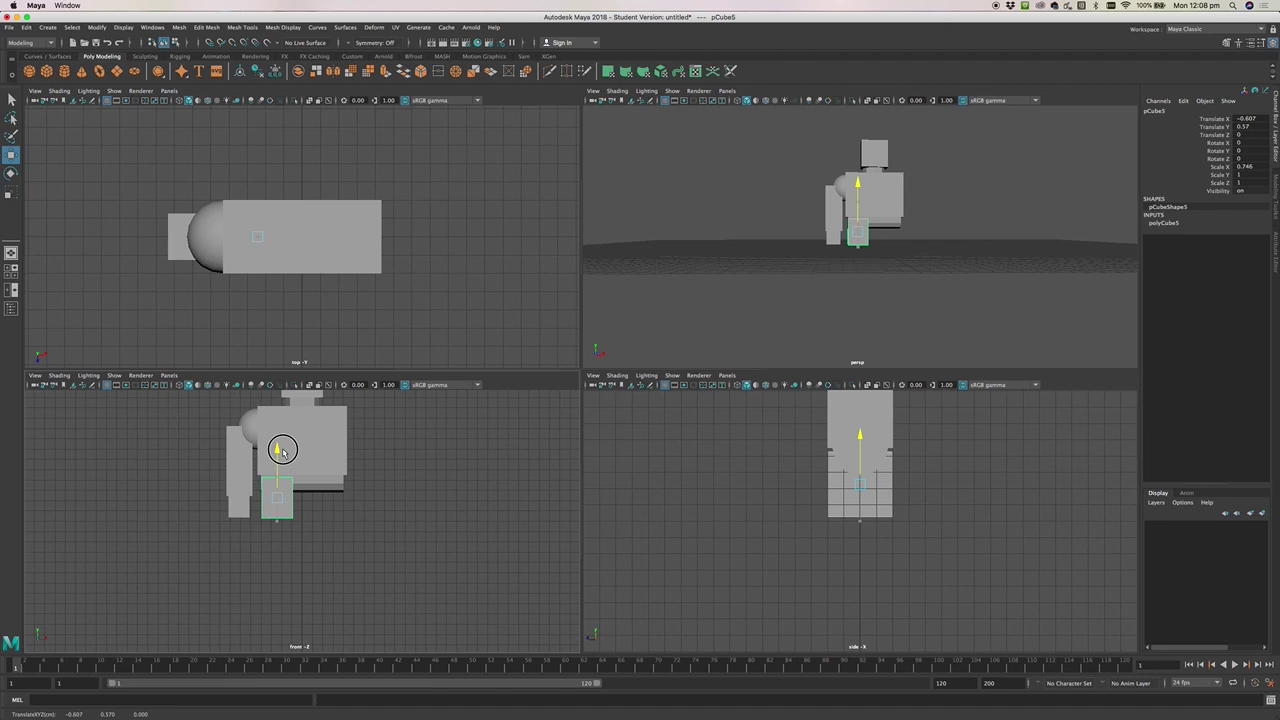
drag(283, 451, 285, 449)
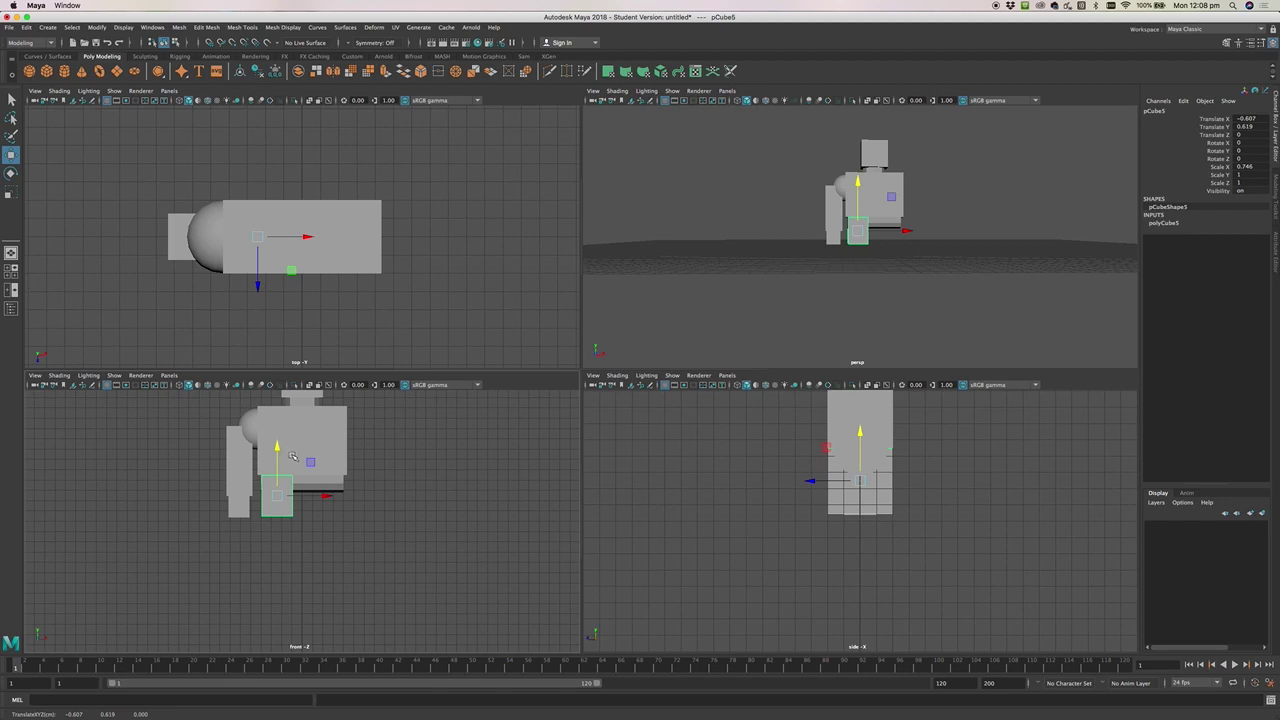
Try stretching the leg cube vertically to about 2.911 from its centre pivot, and undo the scaling
key(e)
key(r)
drag(277, 450, 268, 363)
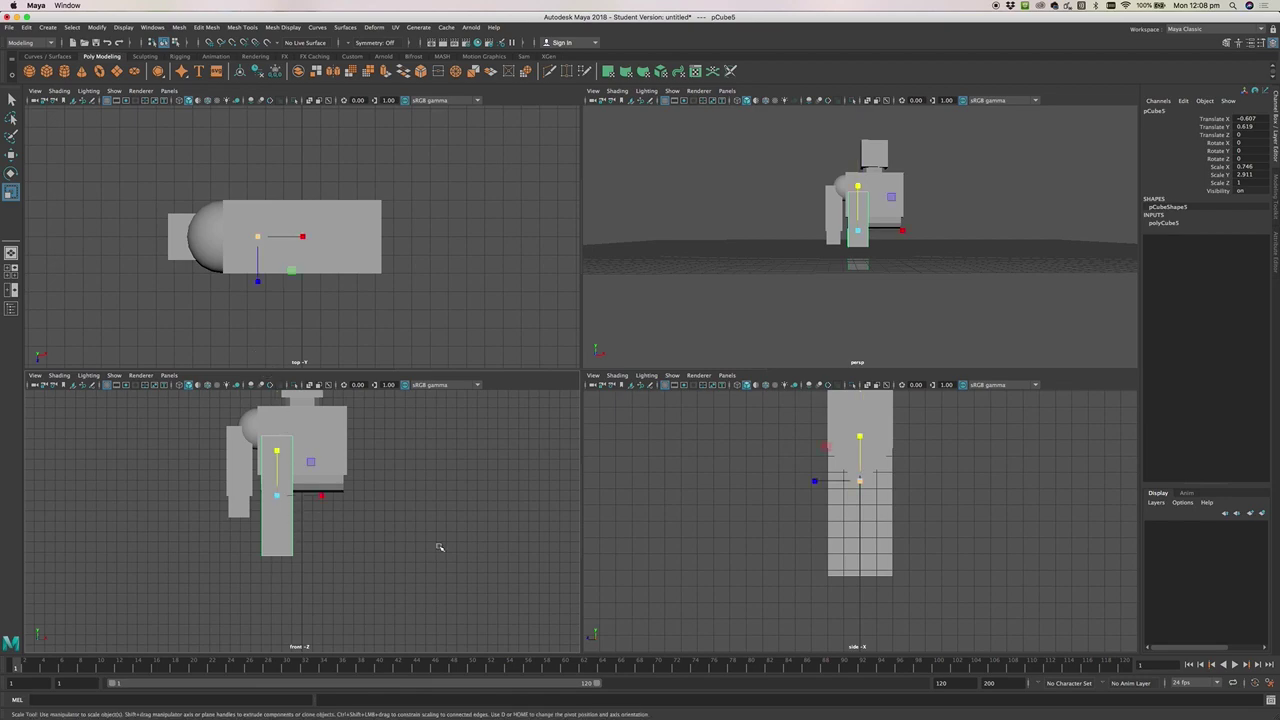
key(z)
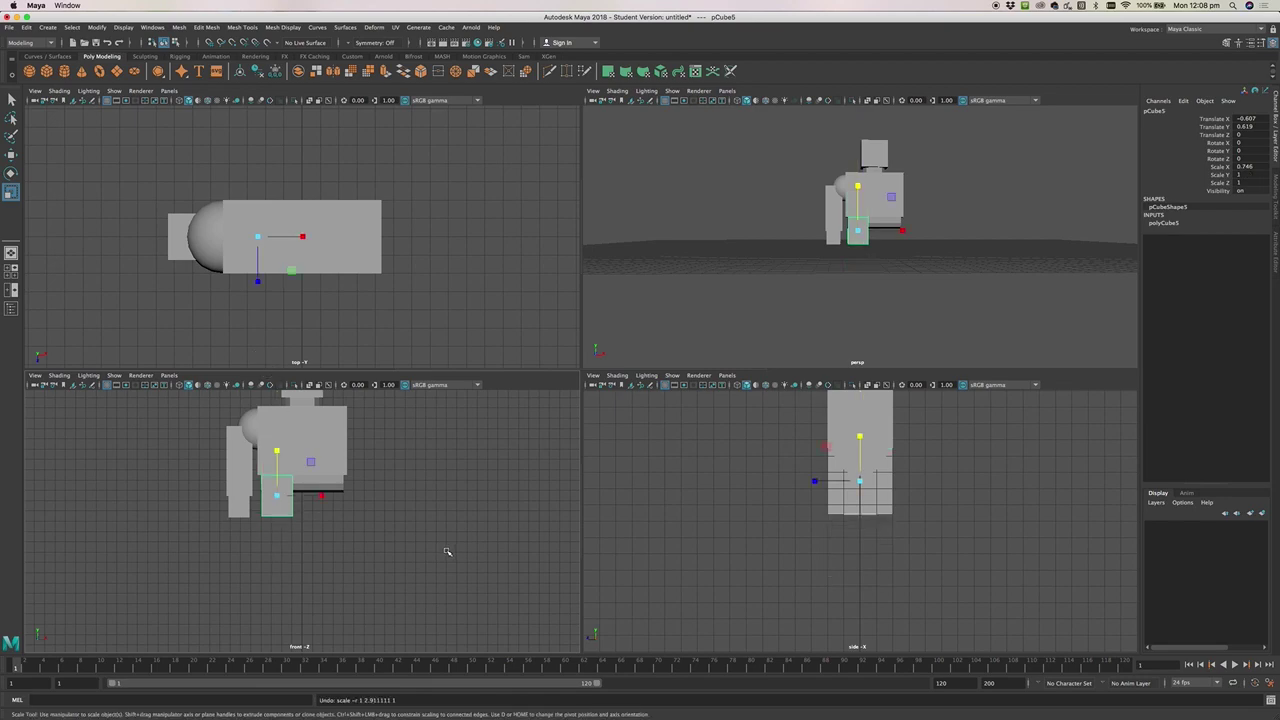
Select the forearm, torso and leg cube in turn to examine their pivots, and view the leg's pivot with the Move and Rotate tools
click(278, 452)
click(245, 515)
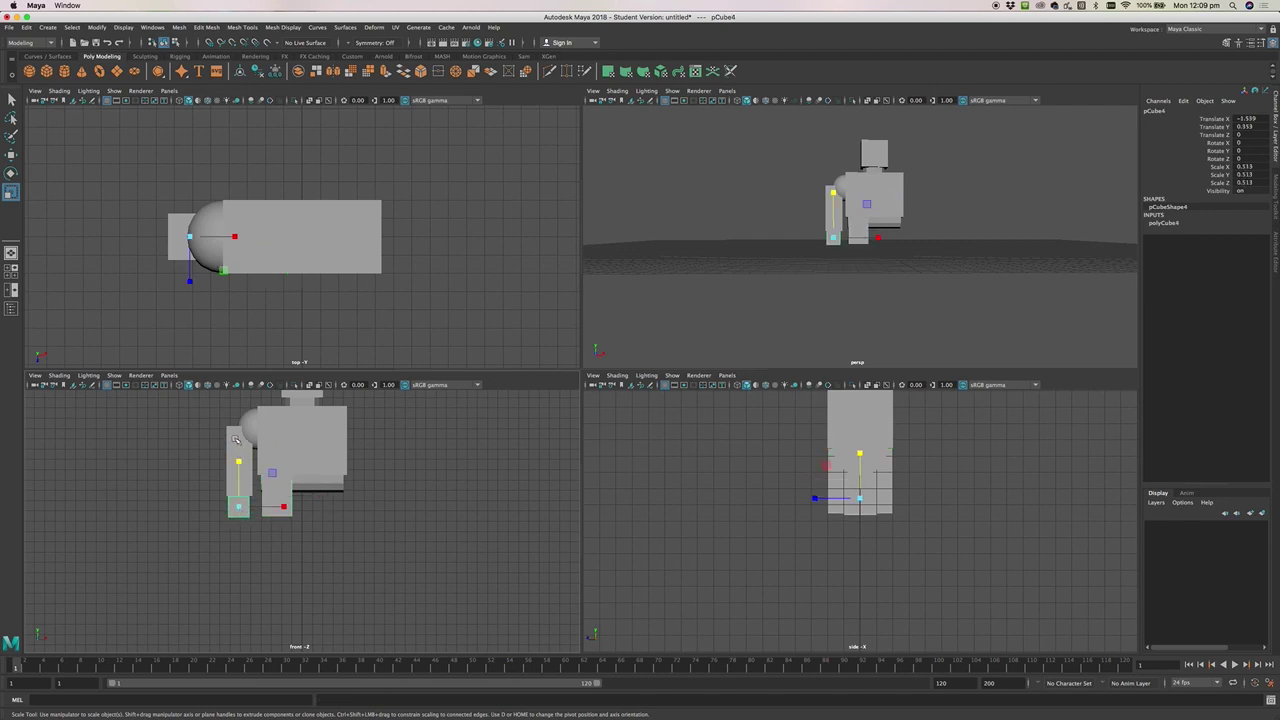
click(321, 437)
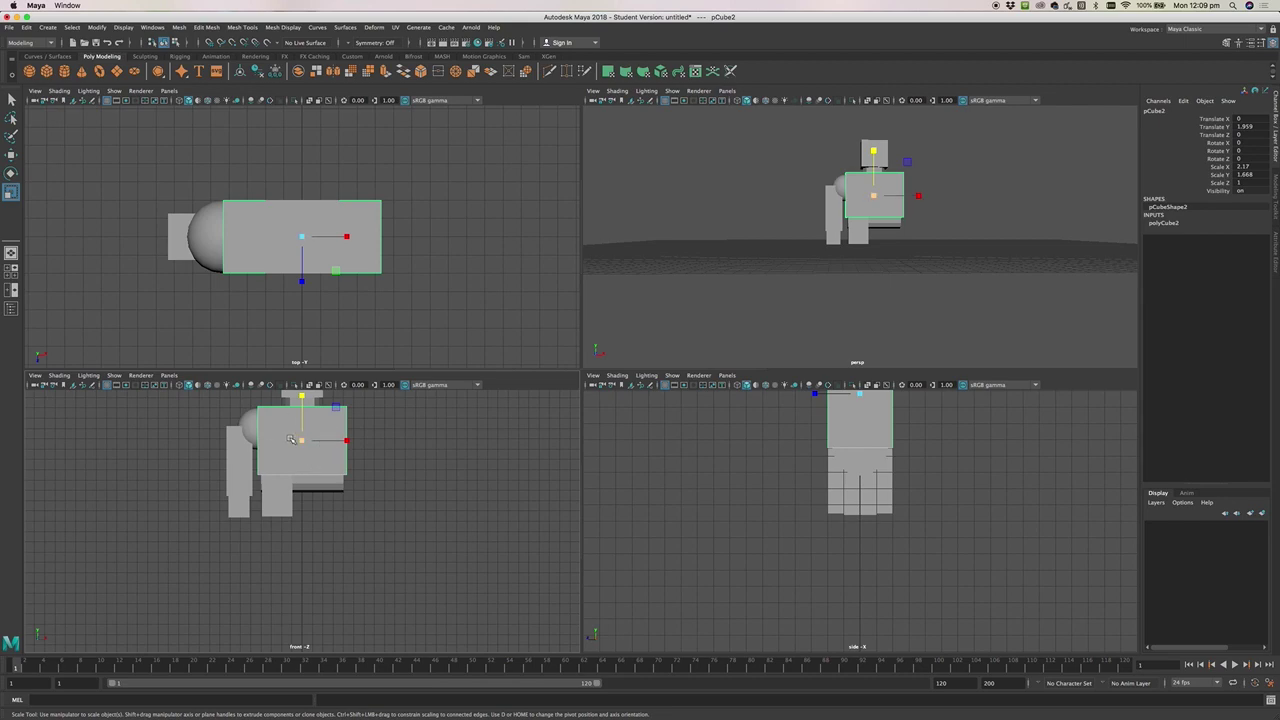
click(279, 512)
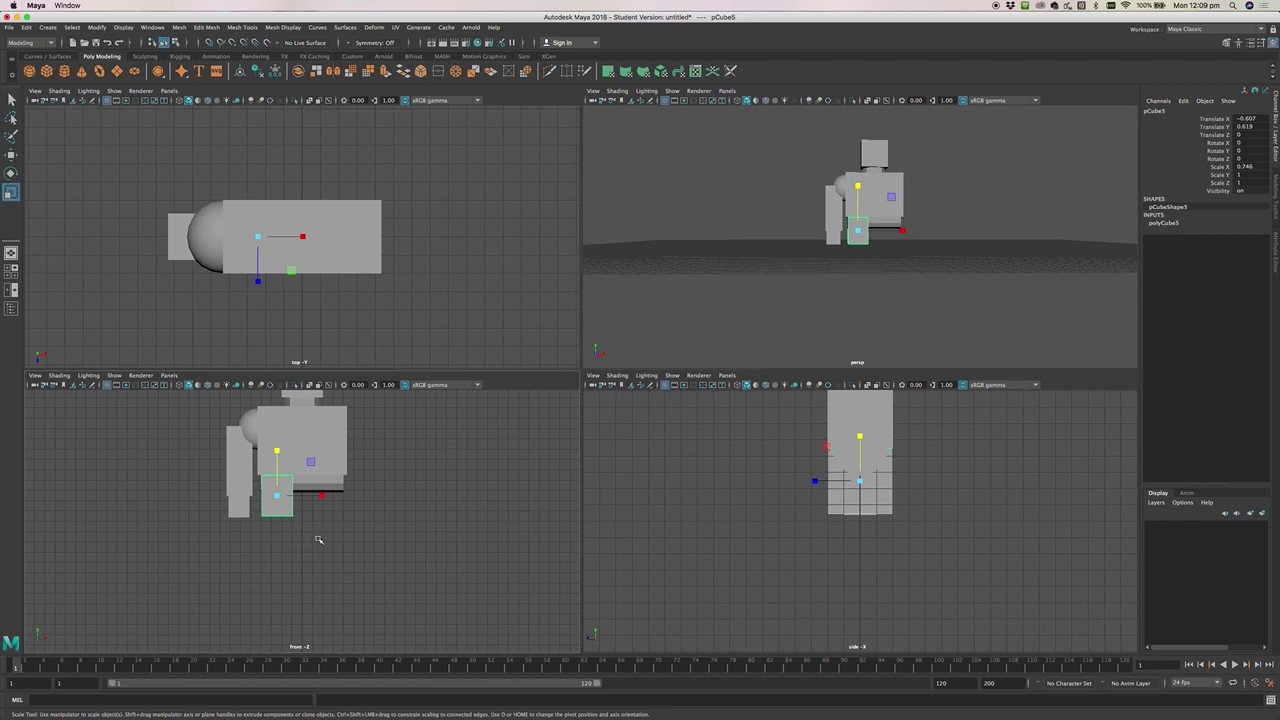
key(w)
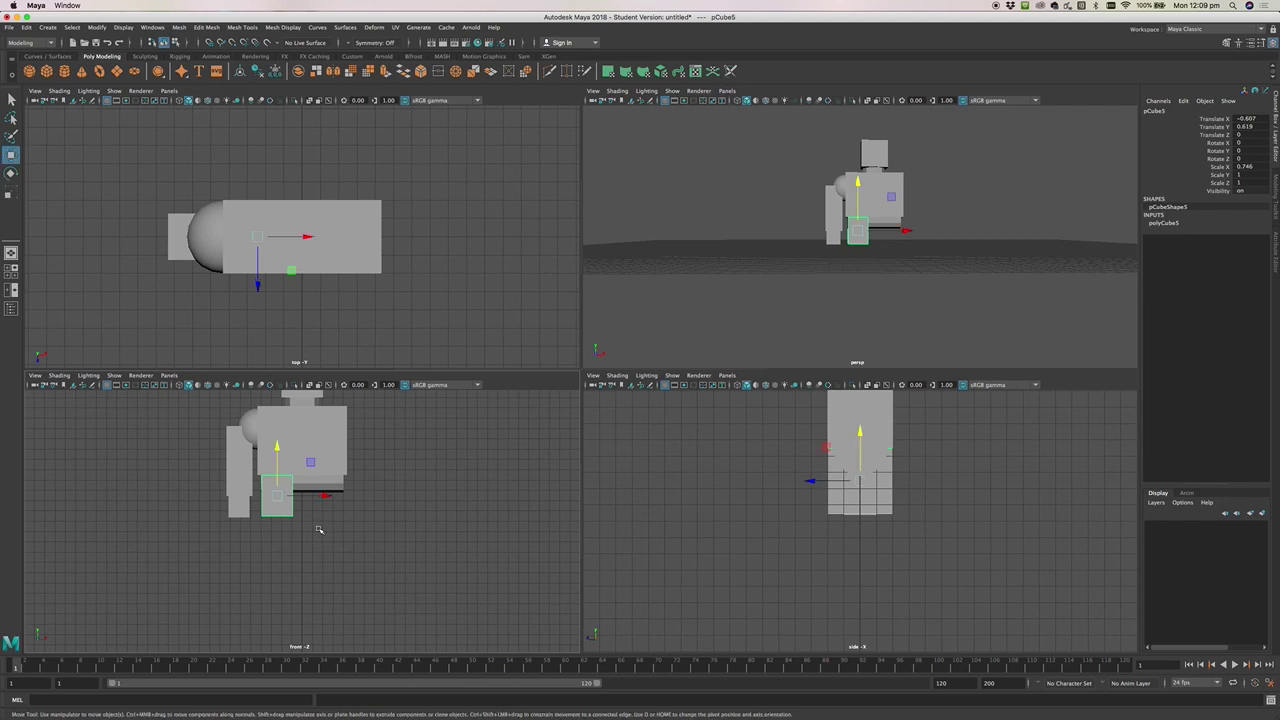
key(e)
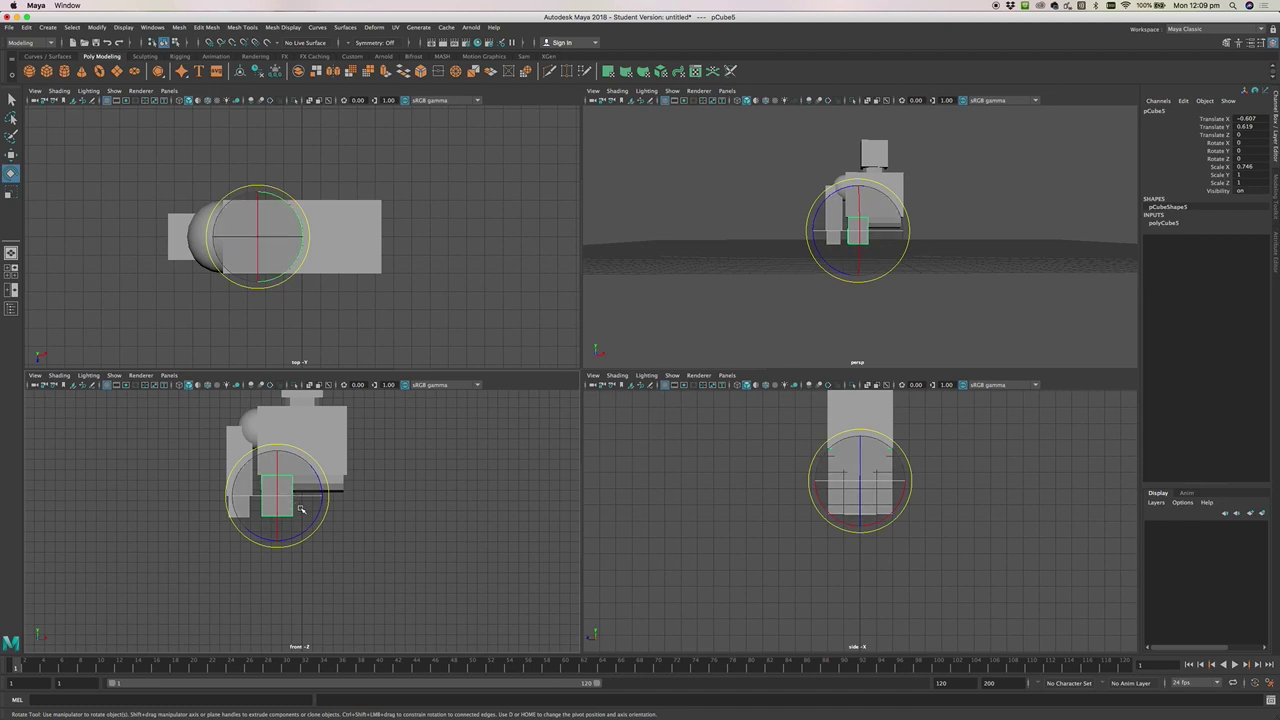
Move the leg cube's pivot up from its centre to its top edge, at about Y 1.116
key(d)
drag(281, 502, 280, 484)
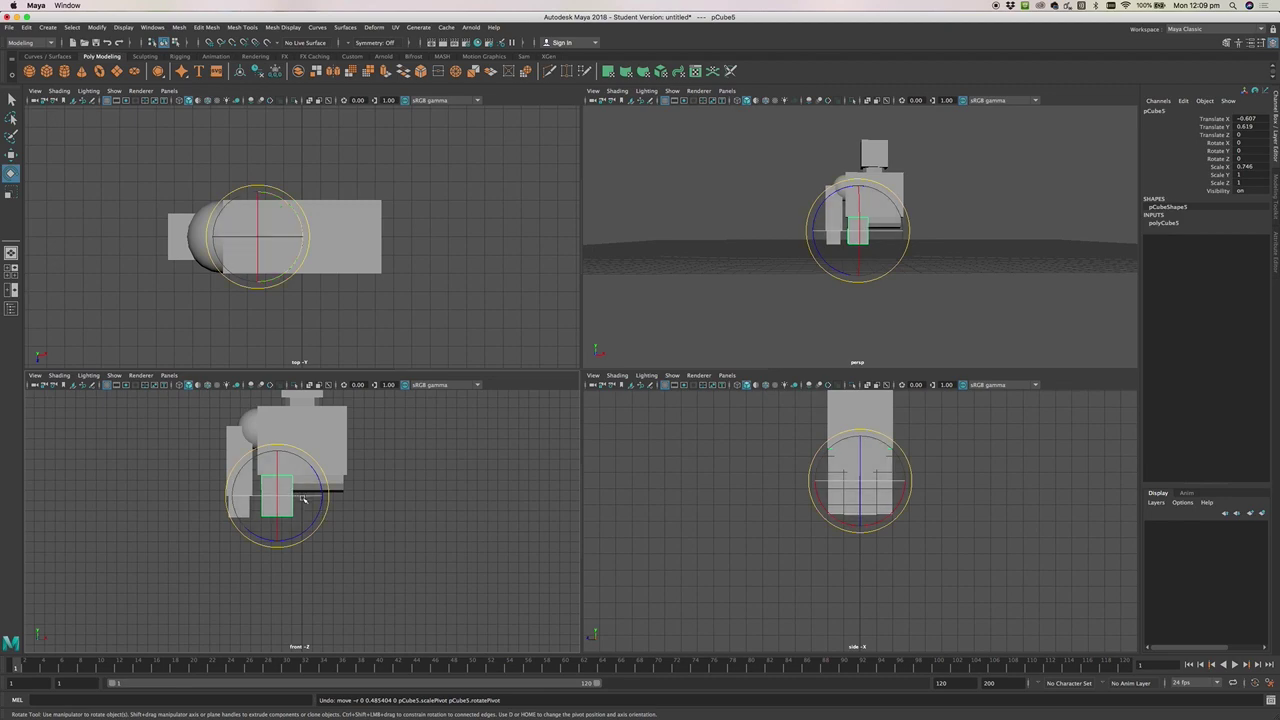
key(w)
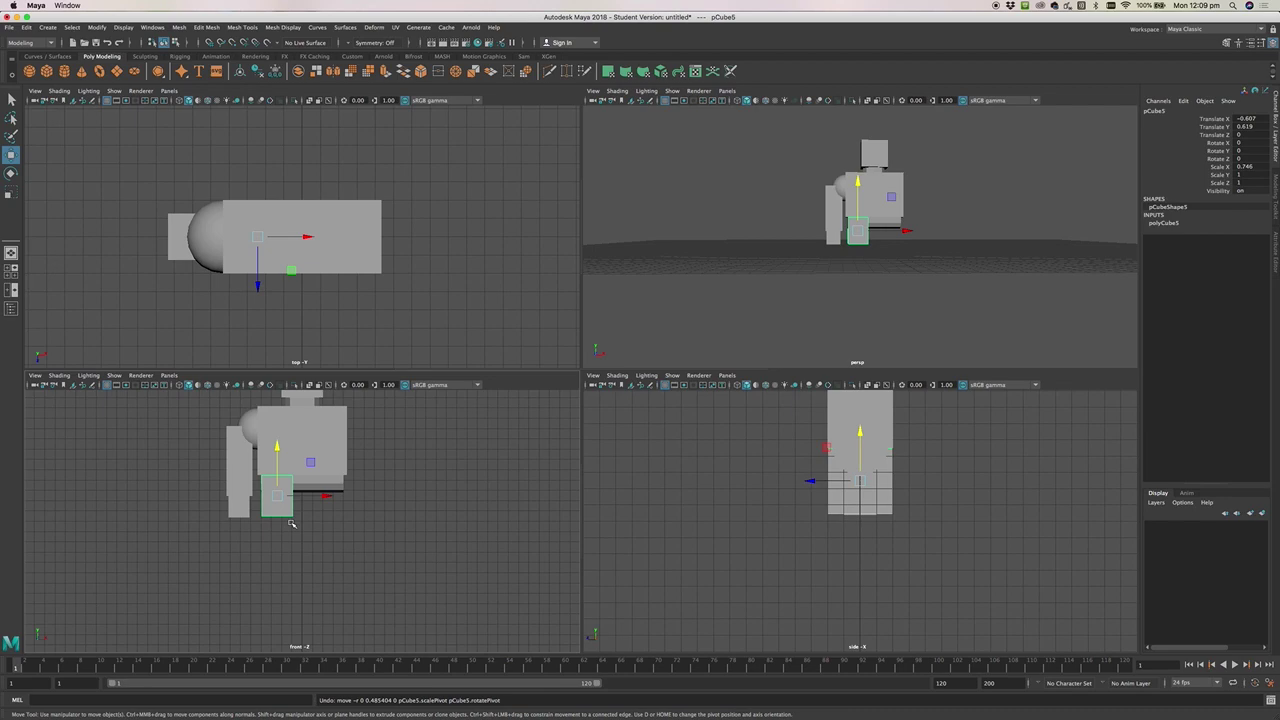
key(d)
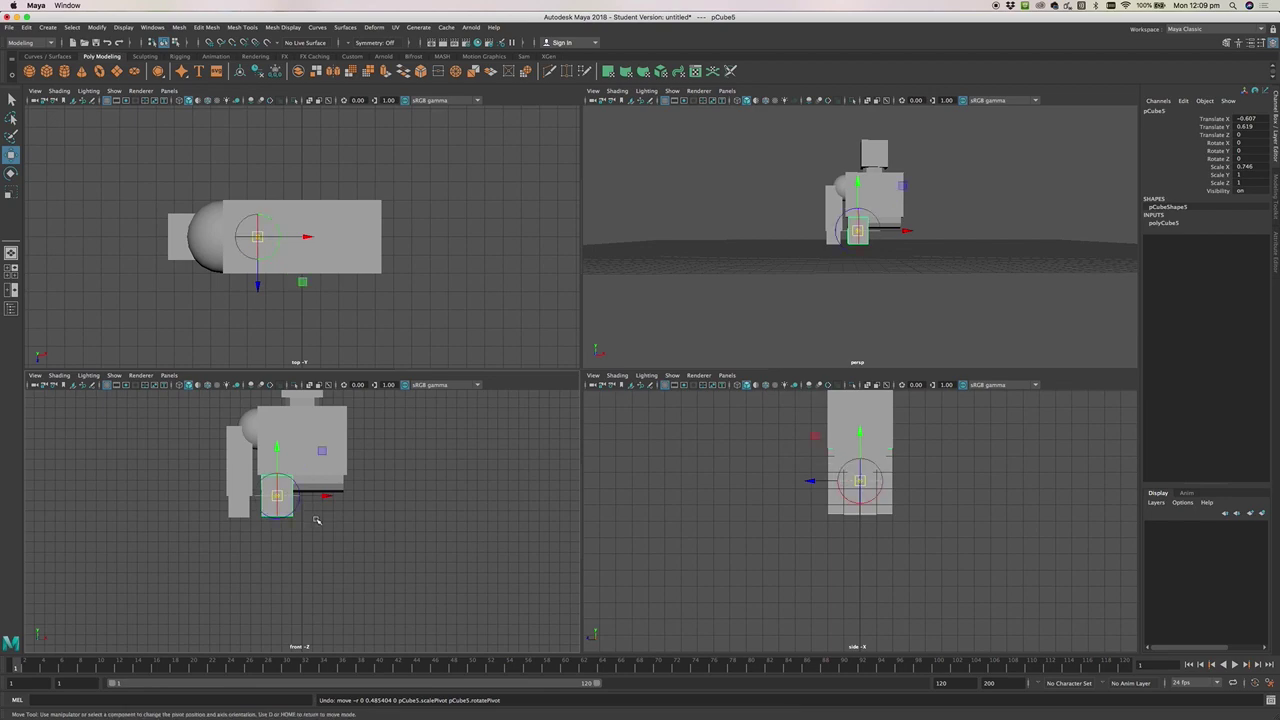
drag(277, 448, 276, 427)
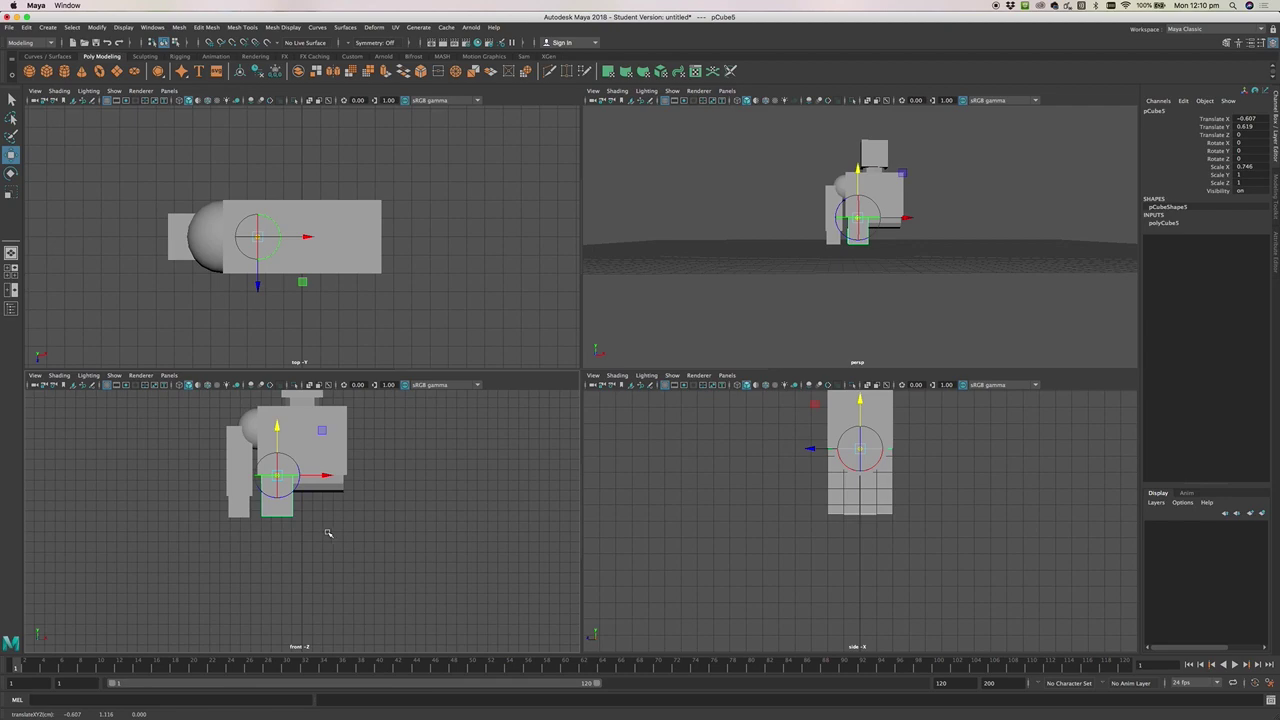
key(w)
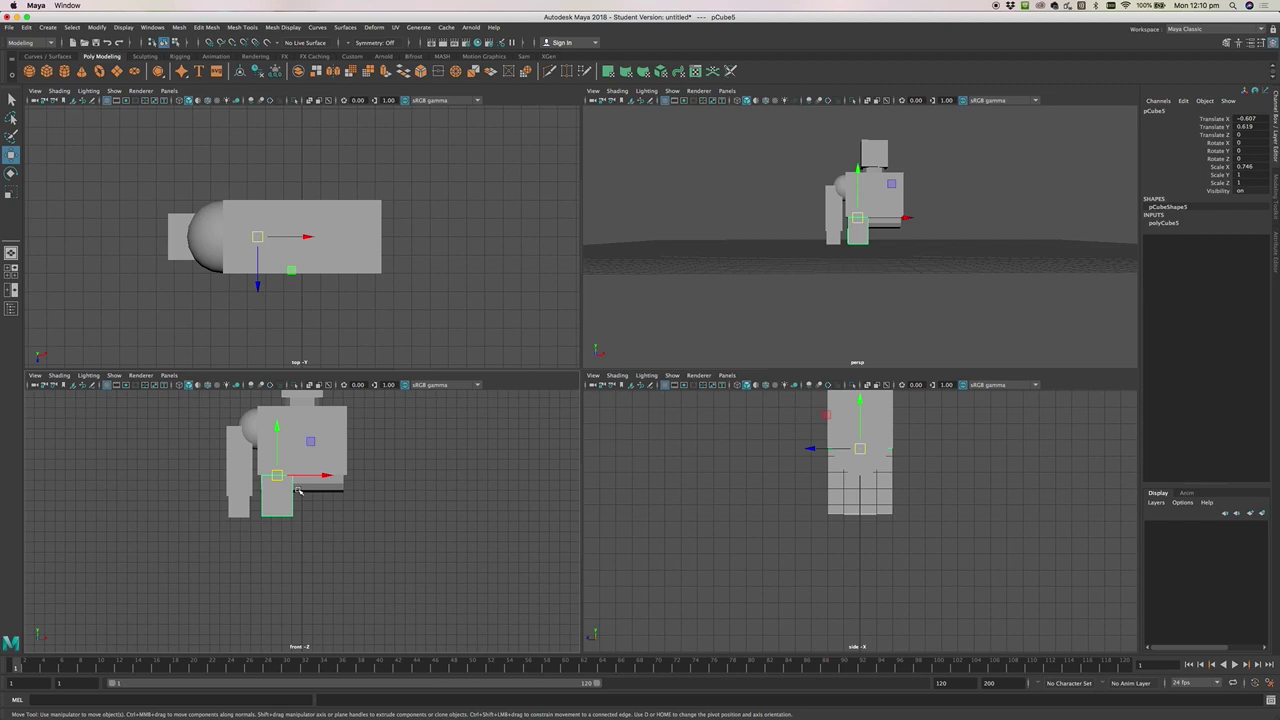
Stretch the leg cube downward from its top pivot to a Y scale of about 2.611
key(r)
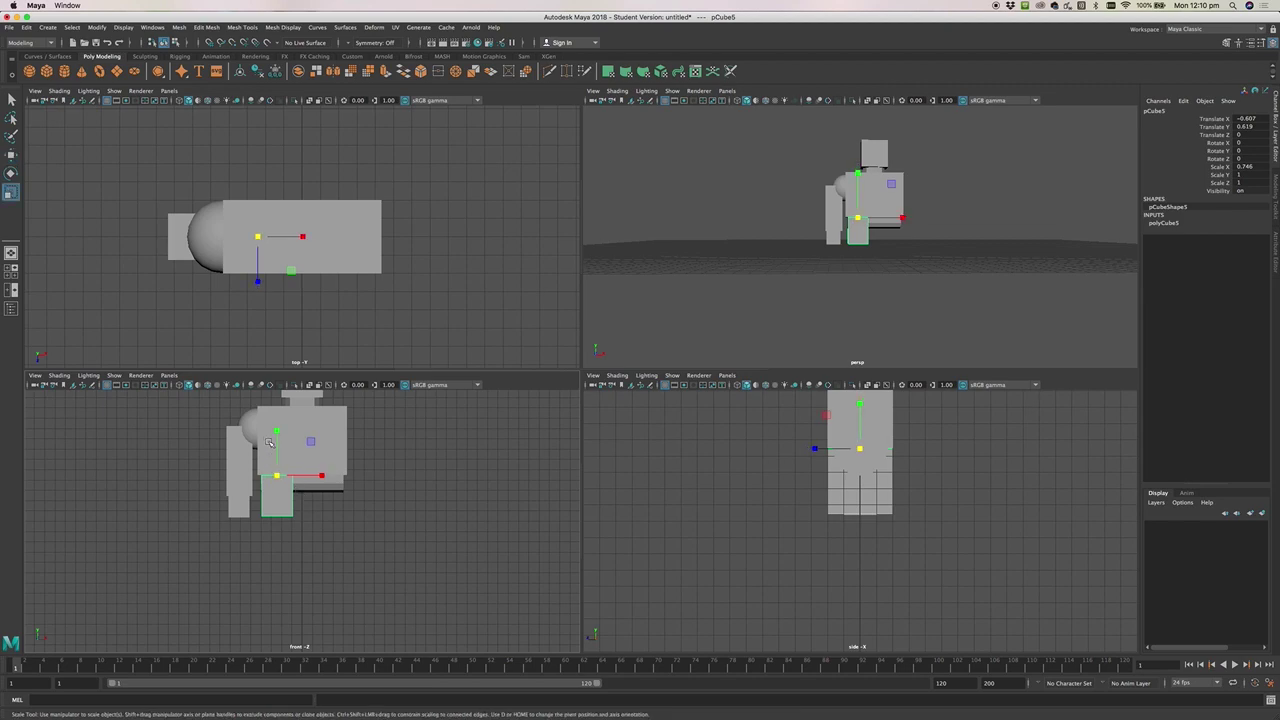
drag(277, 432, 271, 361)
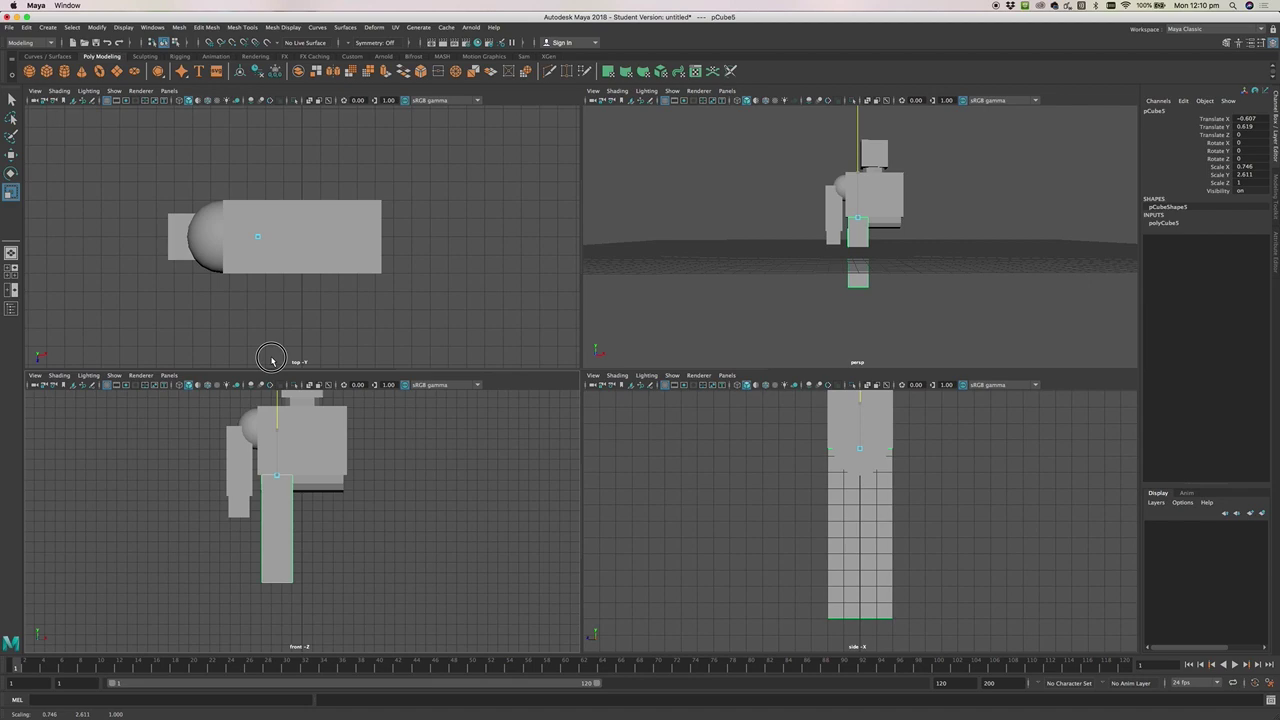
drag(271, 361, 272, 362)
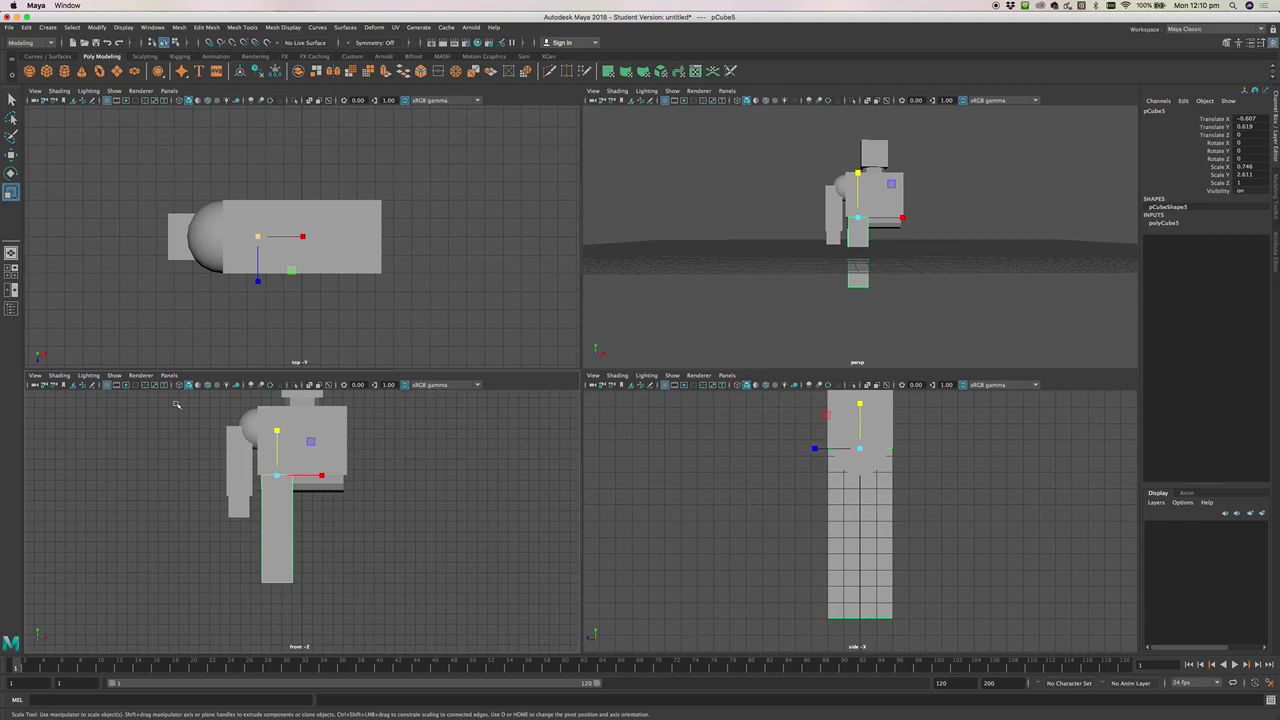
Create a polygon cube for the foot and move it to the leg's lower end, at about X -0.619, Y -1.99
click(12, 99)
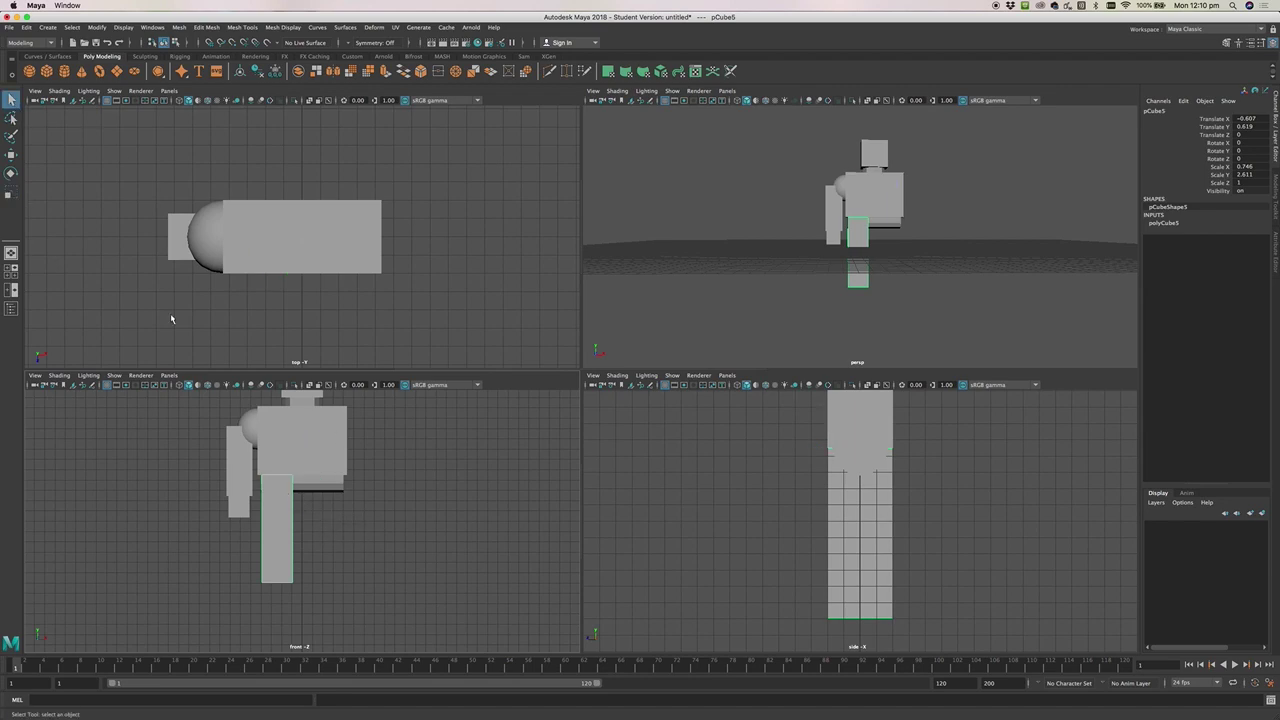
click(46, 71)
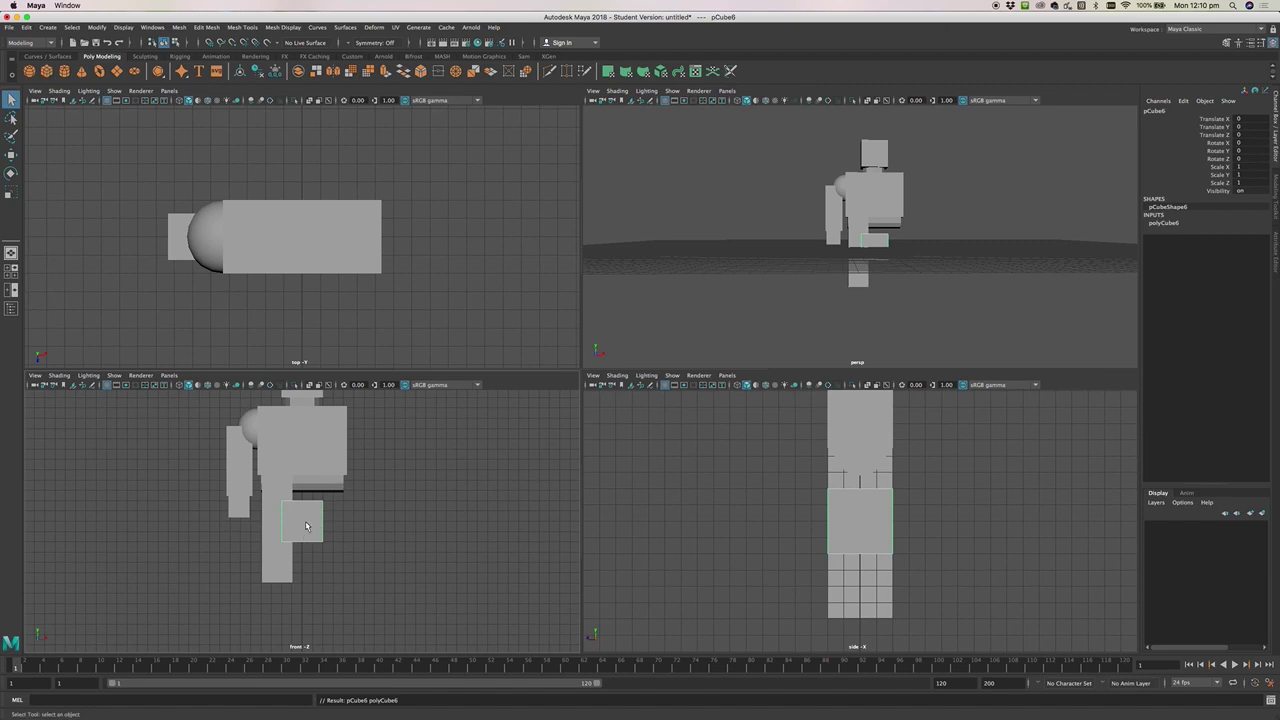
key(w)
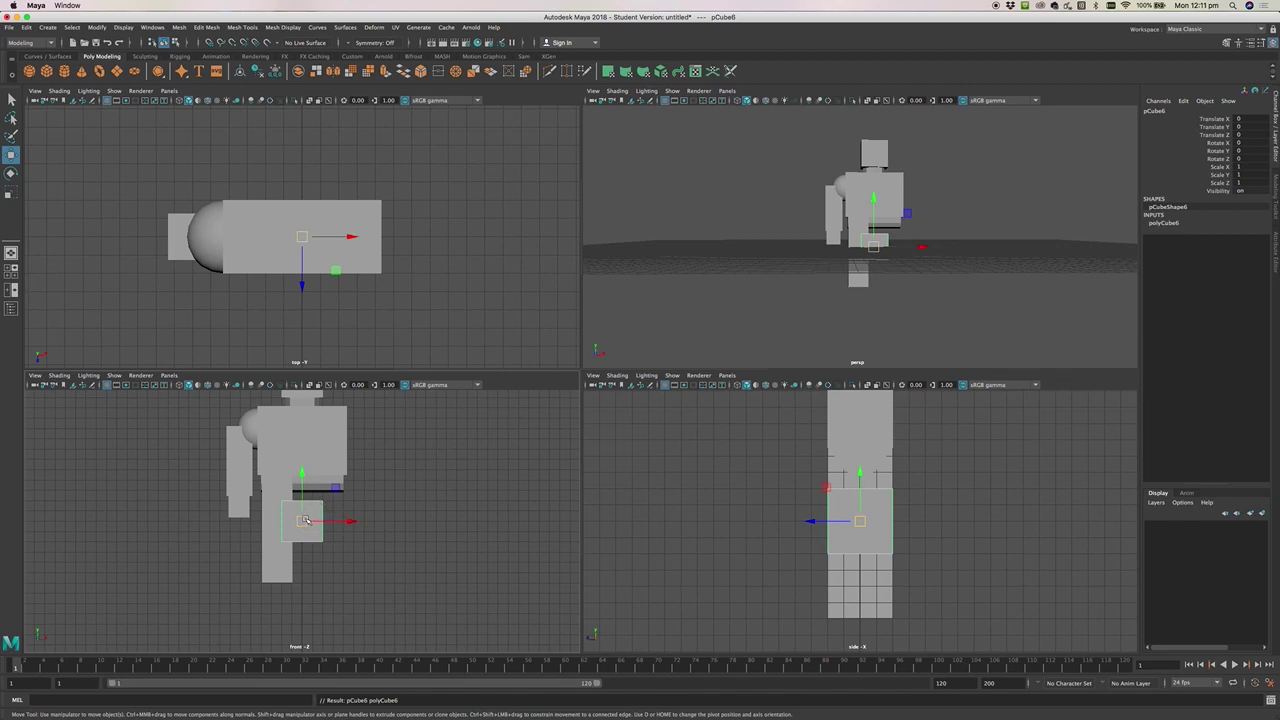
drag(305, 521, 279, 601)
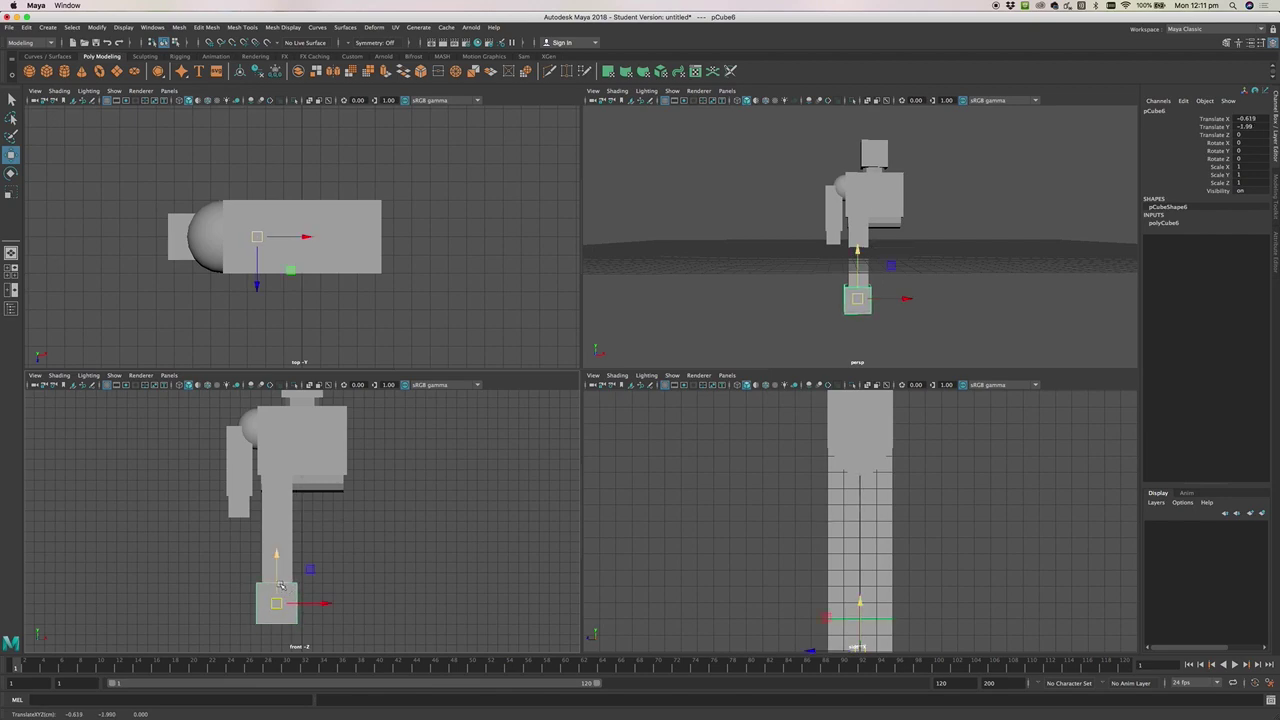
Flatten the foot cube to a Y scale of about 0.622 and raise it against the leg, to about Y -1.808
key(r)
mouse_move(277, 558)
mouse_down()
mouse_move(277, 582)
mouse_move(277, 547)
mouse_up()
key(w)
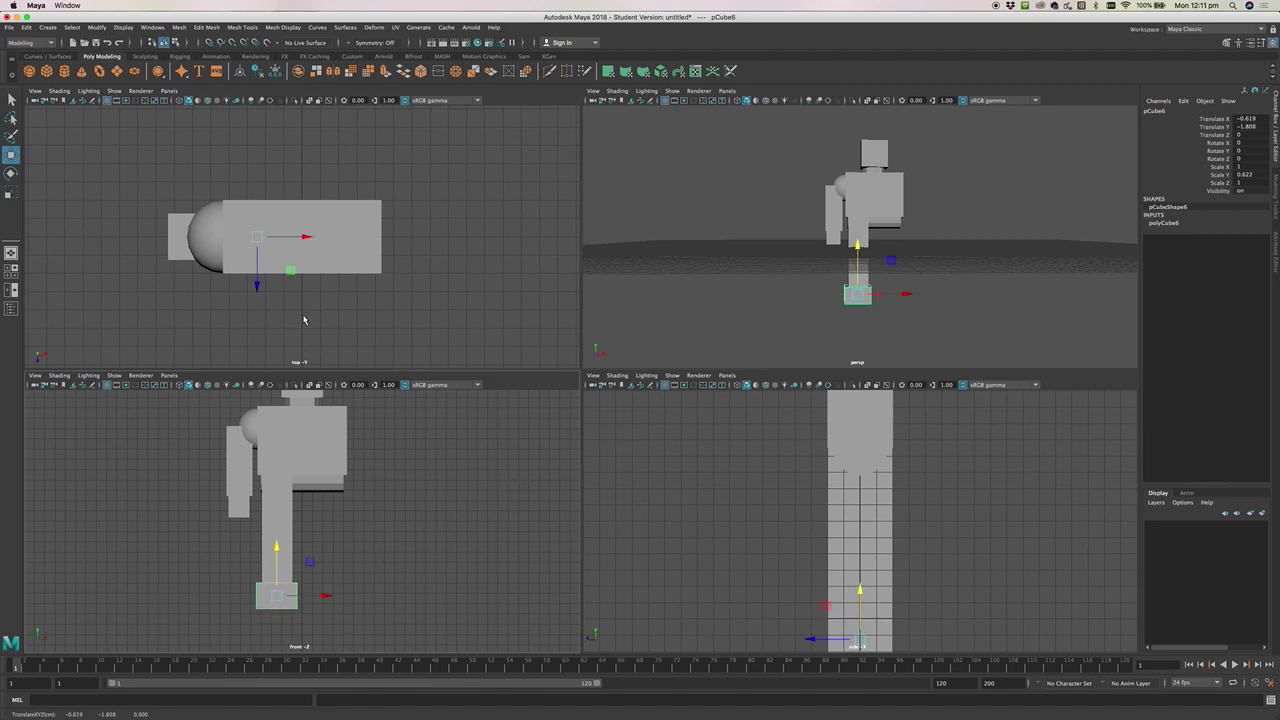
In the side view, lengthen the foot to a Z scale of about 1.289 and shift it forward to about Z 0.118
scroll(839, 491, down, 3)
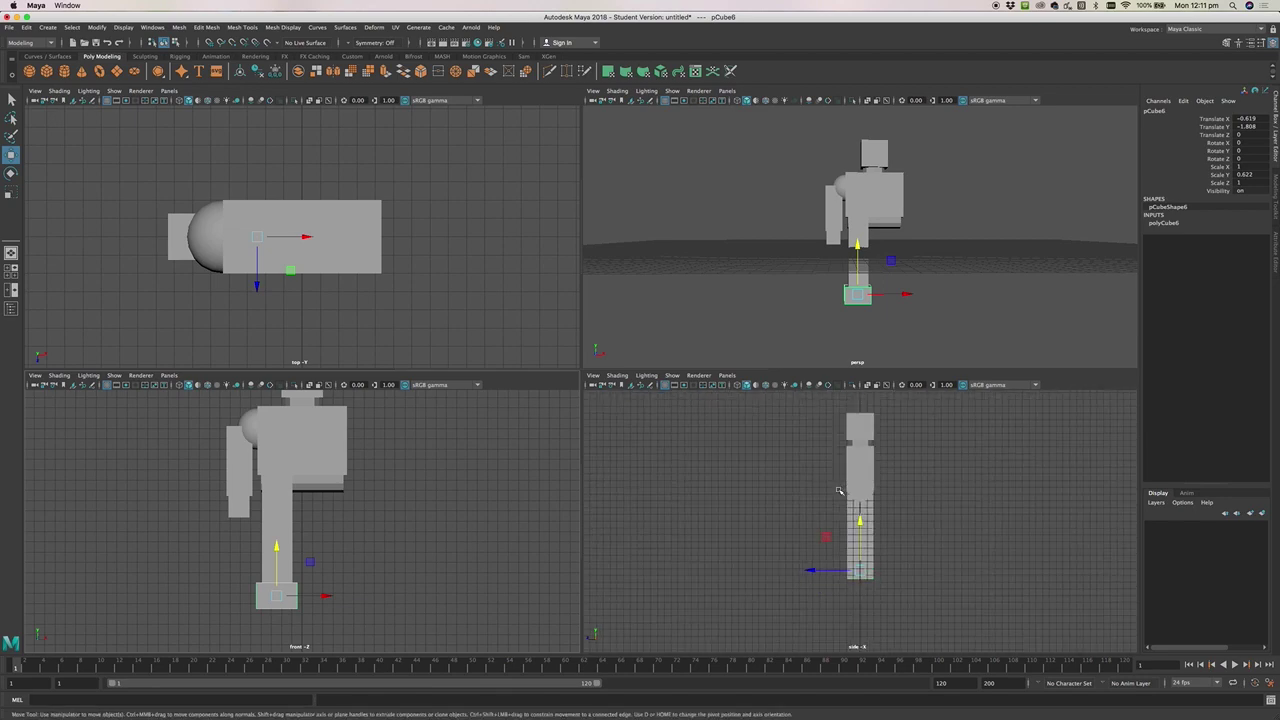
scroll(866, 519, up, 2)
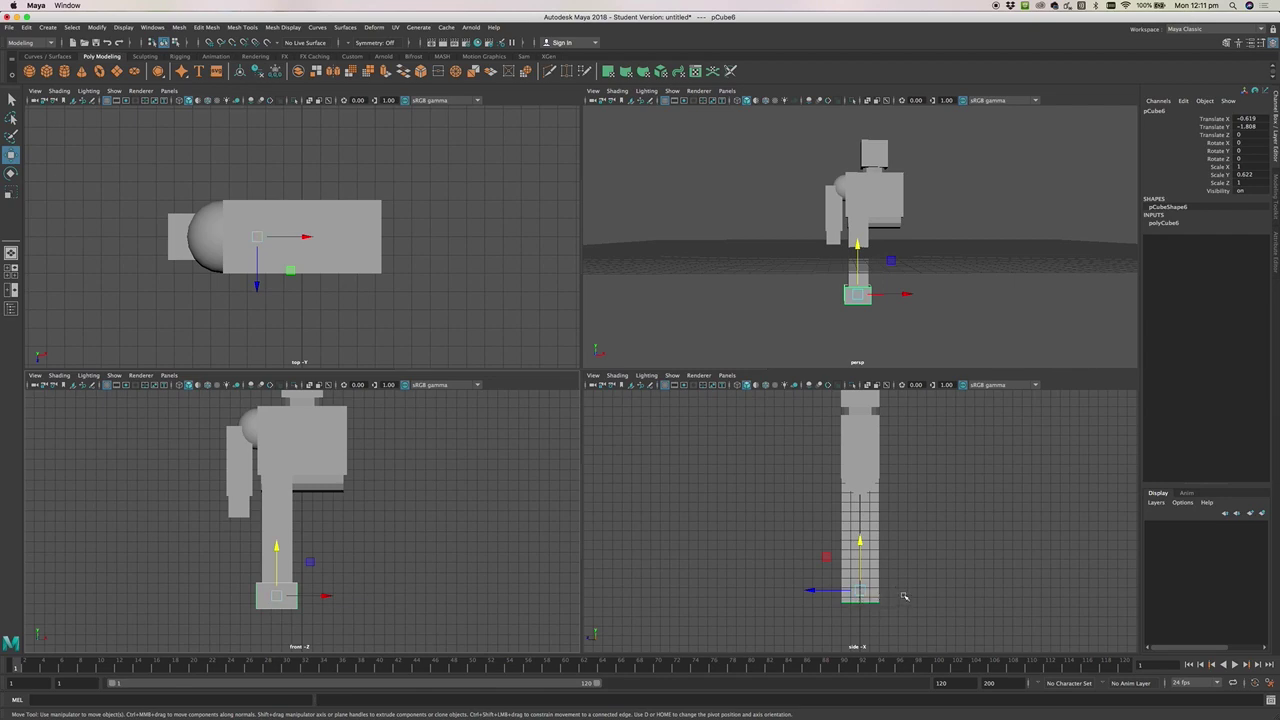
key(r)
drag(814, 590, 803, 591)
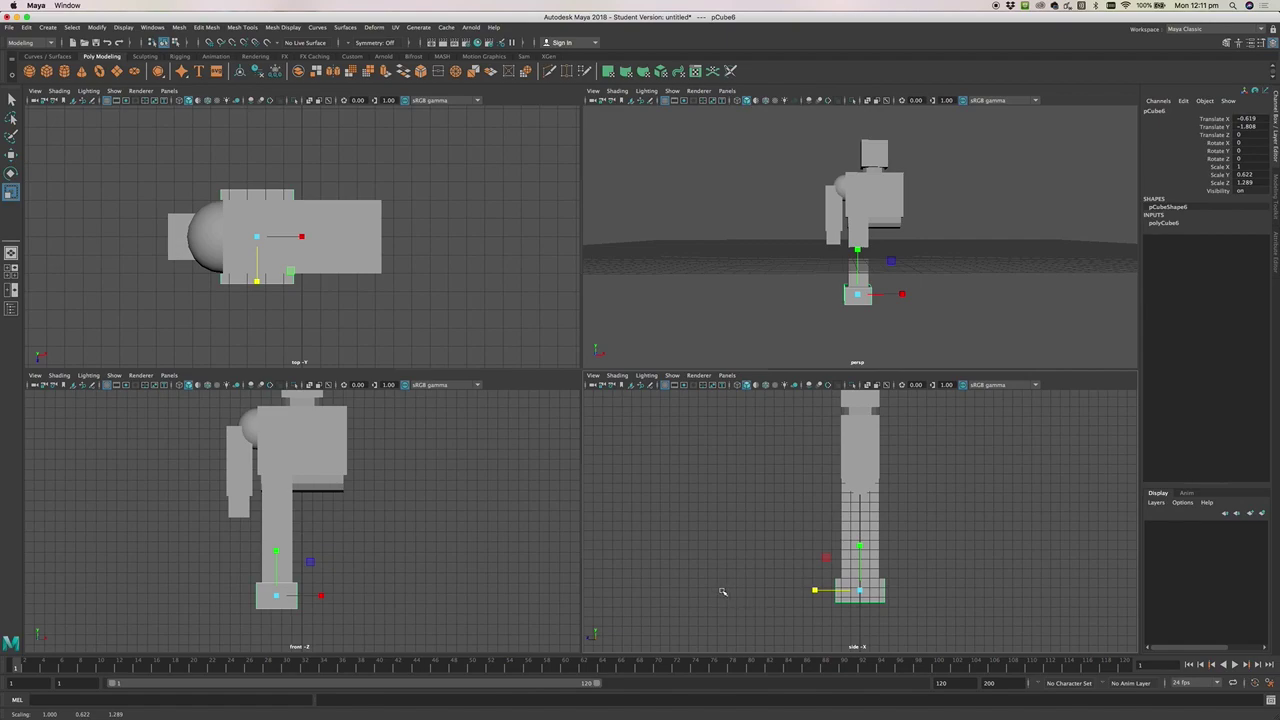
key(w)
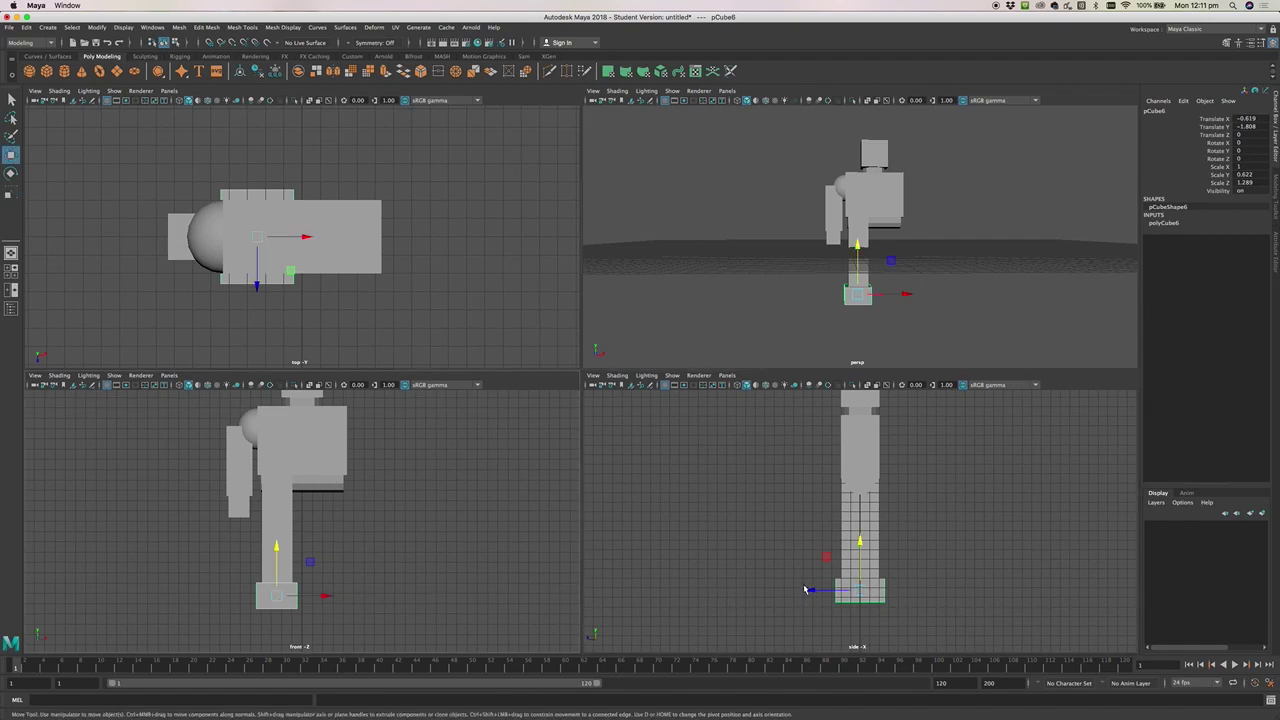
drag(811, 593, 807, 591)
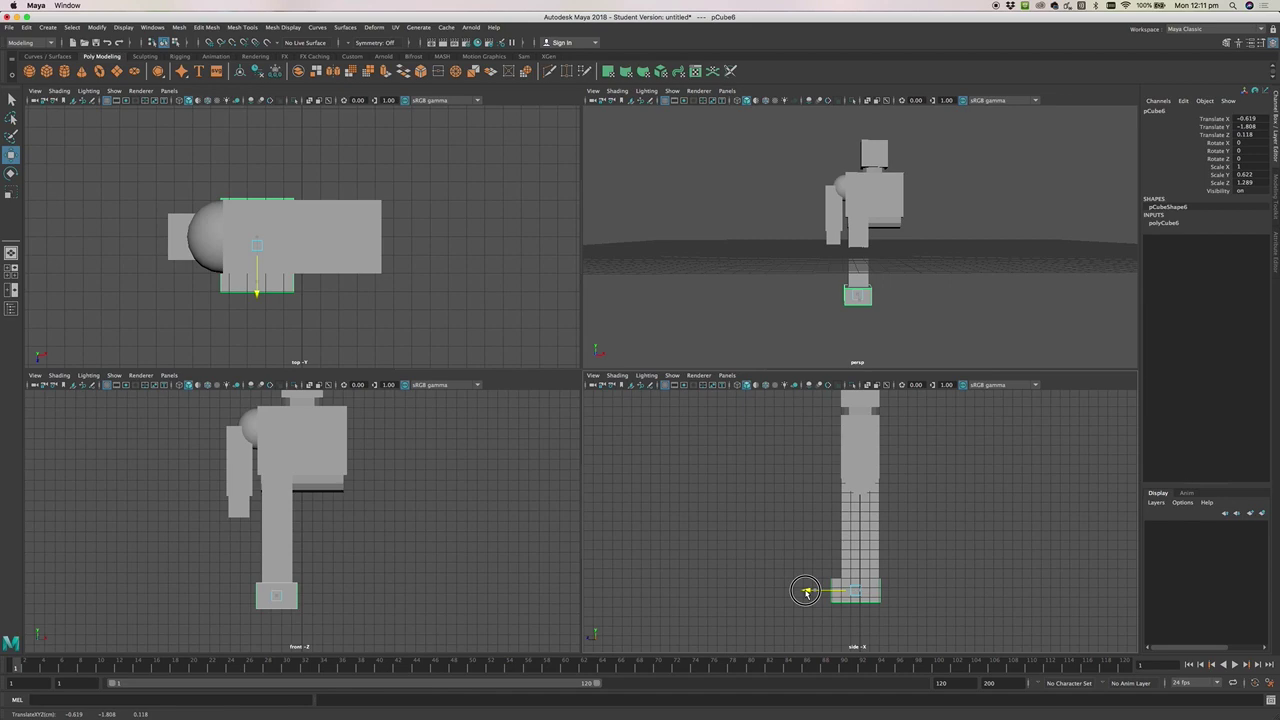
drag(806, 591, 806, 591)
View the figure from slightly above in the perspective view and select the head cube
mouse_move(830, 258)
alt+mouse_down()
mouse_move(923, 257)
mouse_move(815, 249)
mouse_move(737, 263)
mouse_move(908, 244)
mouse_move(920, 277)
mouse_move(905, 285)
mouse_move(991, 266)
mouse_move(808, 271)
mouse_move(775, 260)
mouse_move(766, 237)
mouse_move(835, 264)
mouse_move(849, 254)
mouse_move(769, 254)
mouse_move(828, 263)
alt+mouse_up()
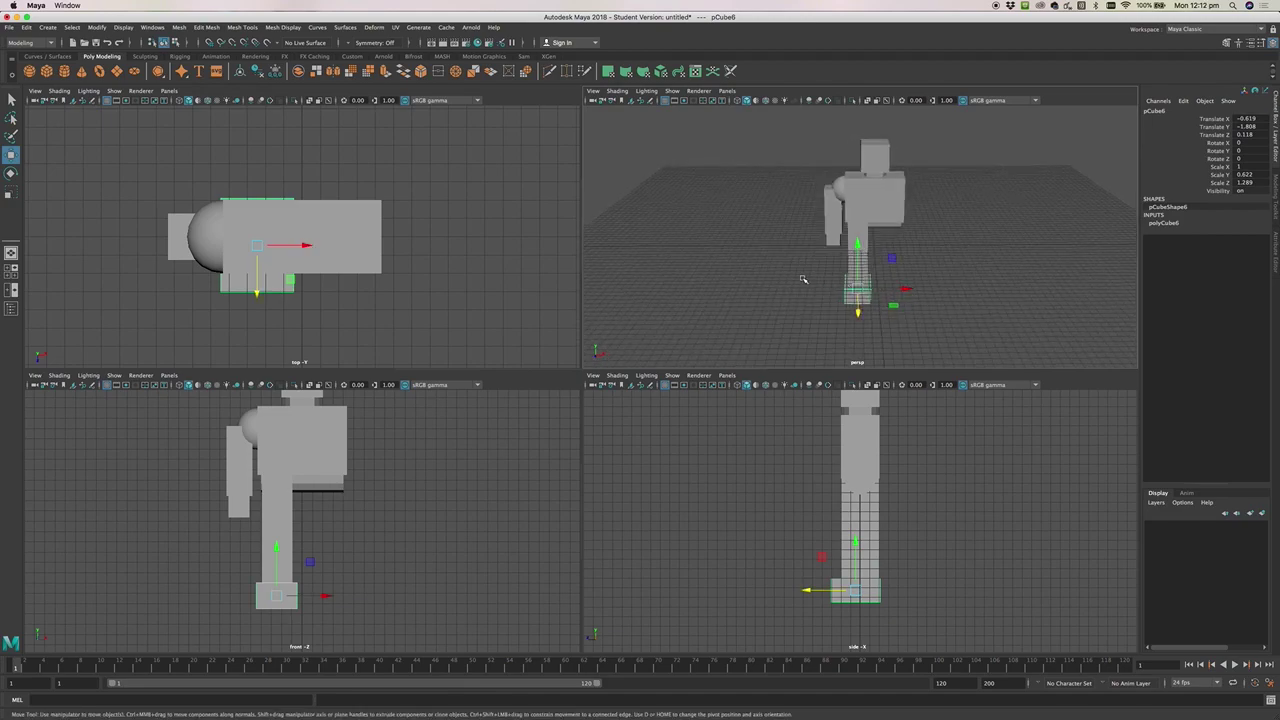
alt+drag(789, 274, 840, 182)
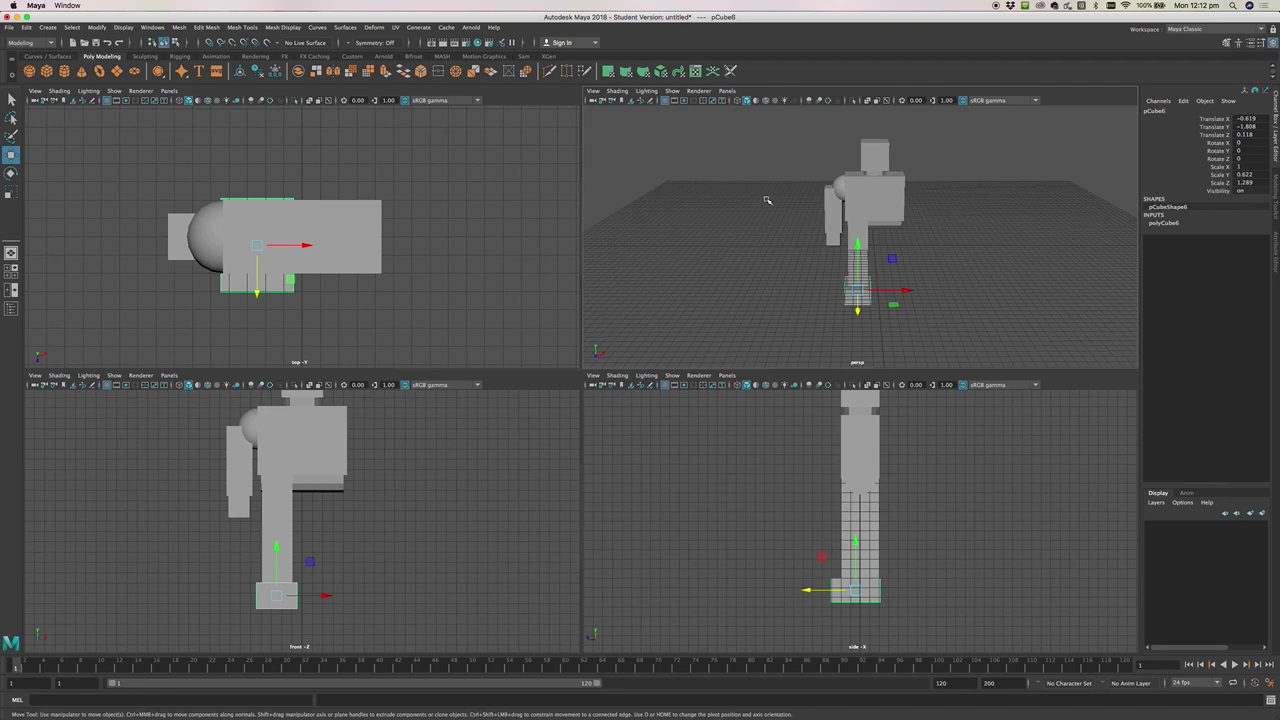
click(879, 160)
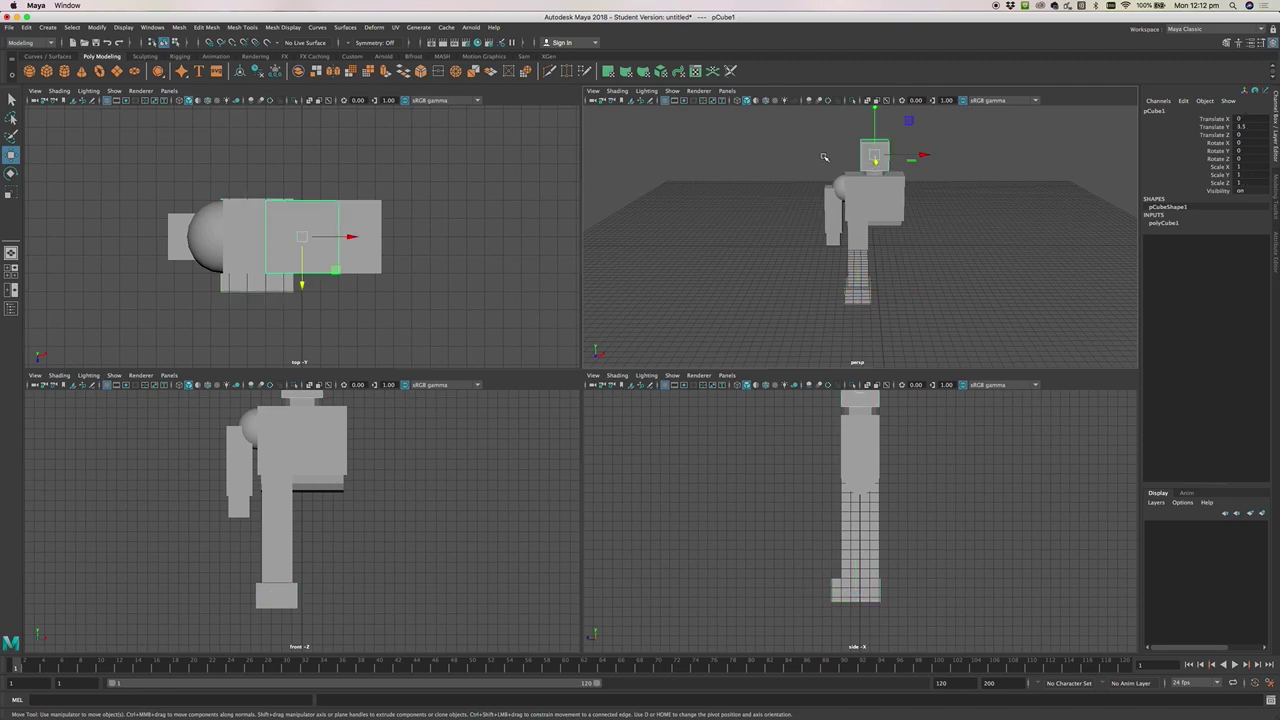
click(827, 163)
click(875, 152)
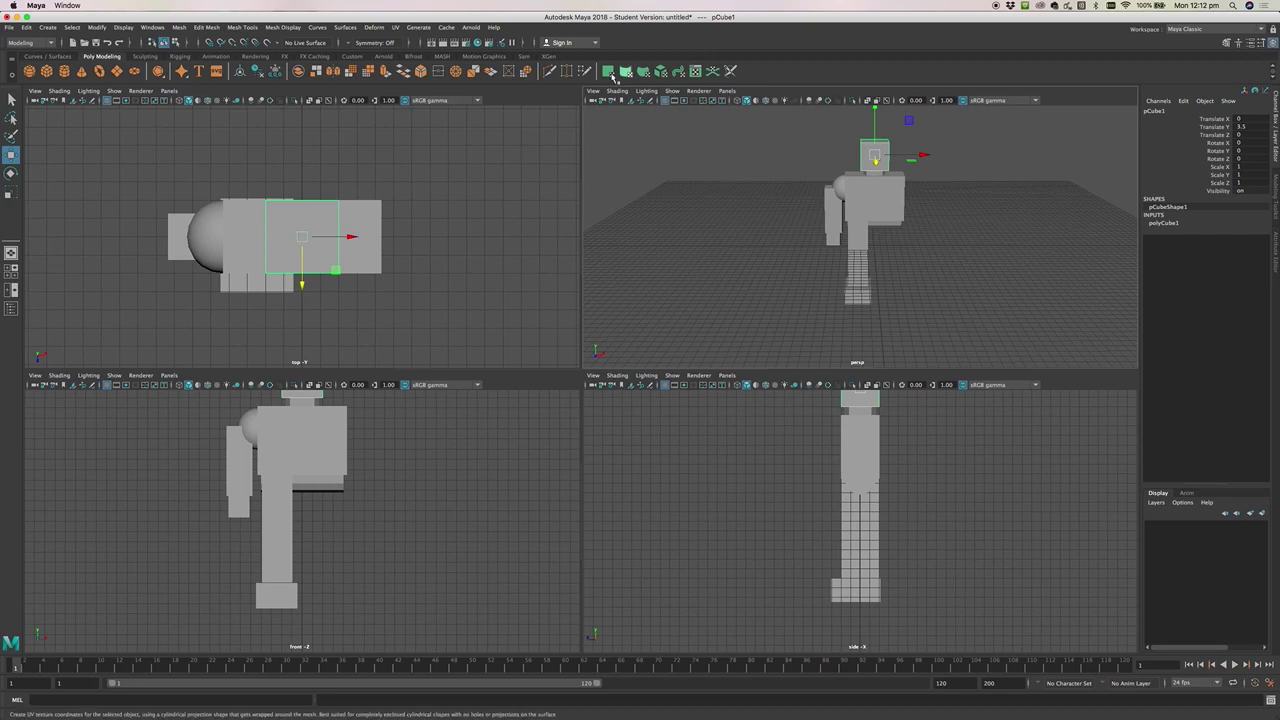
Create a polygon cylinder for an eye with 8 axis subdivisions and 1 height subdivision
click(65, 72)
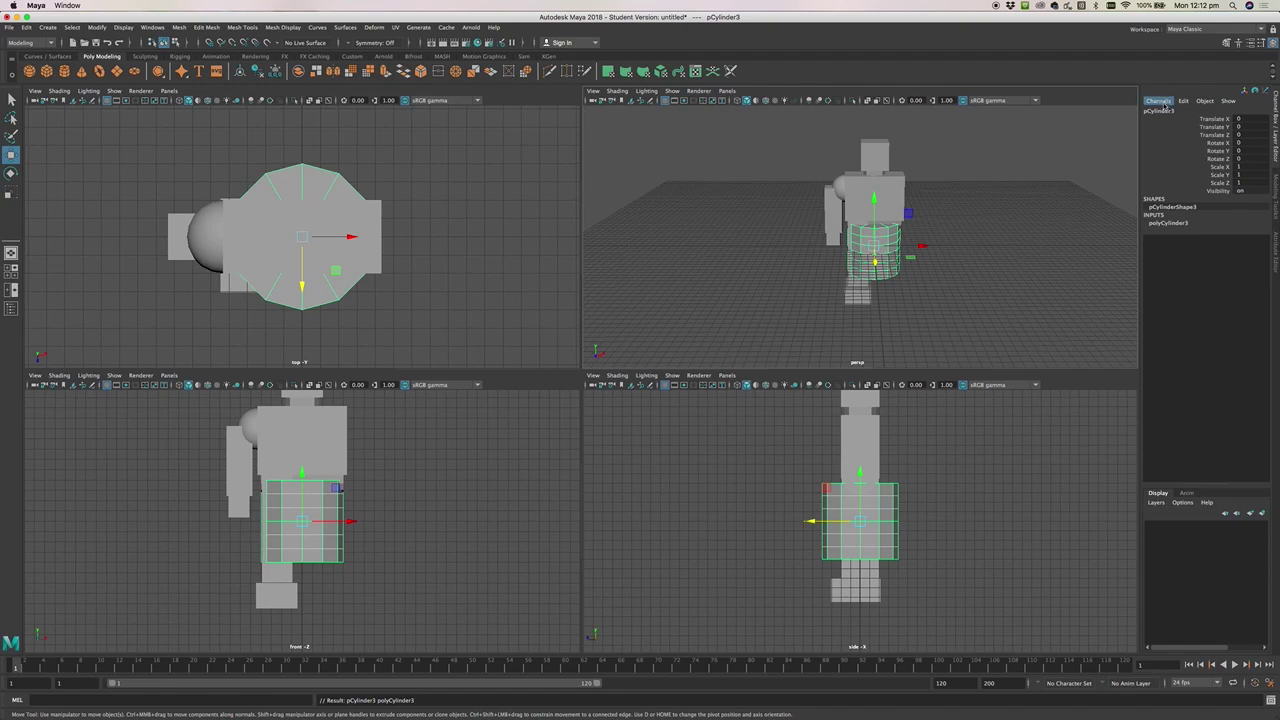
click(1173, 223)
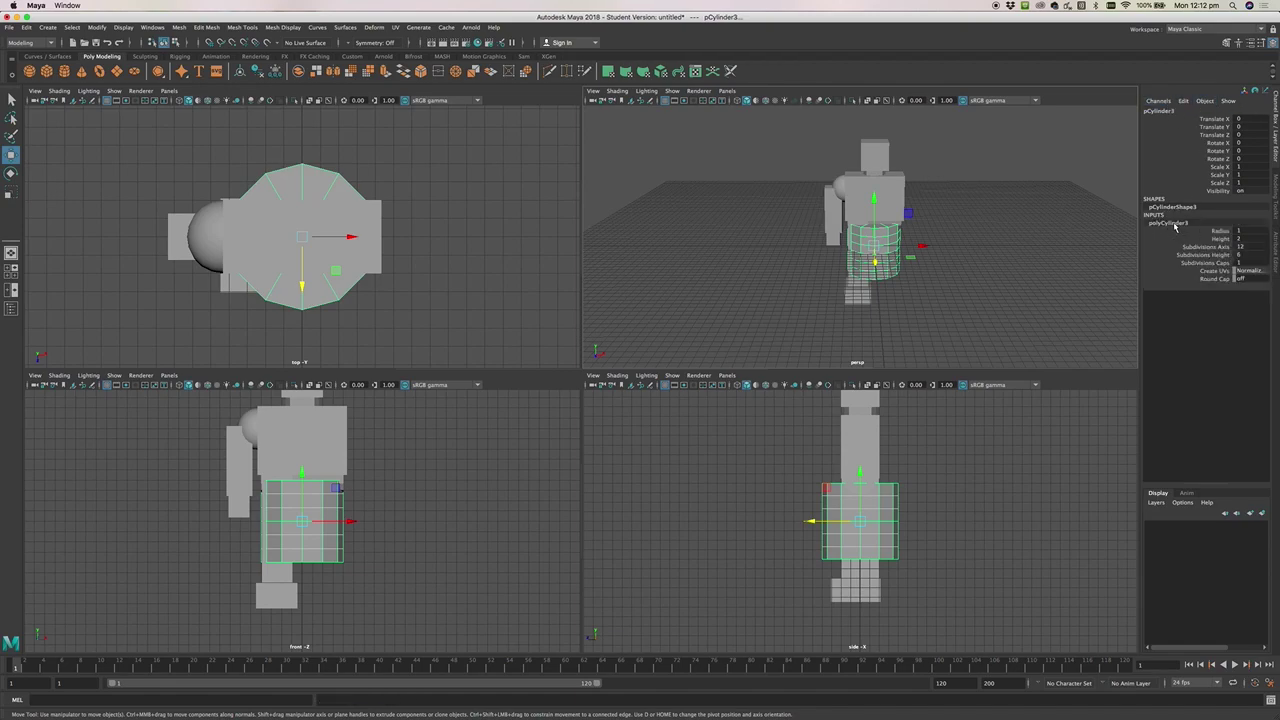
double_click(1250, 246)
text(8)
key(Return)
double_click(1250, 255)
text(1)
key(Return)
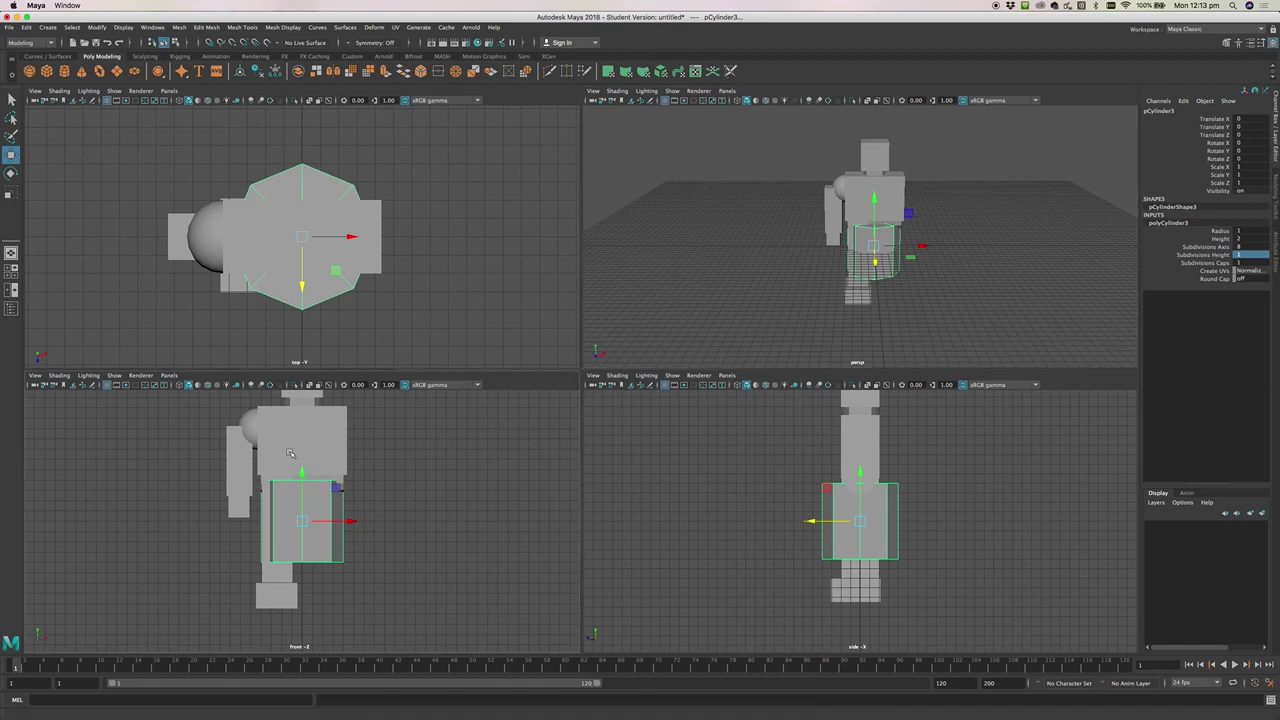
In the side view, flatten the new cylinder into a disc with a Y scale of about 0.178
scroll(260, 452, up, 2)
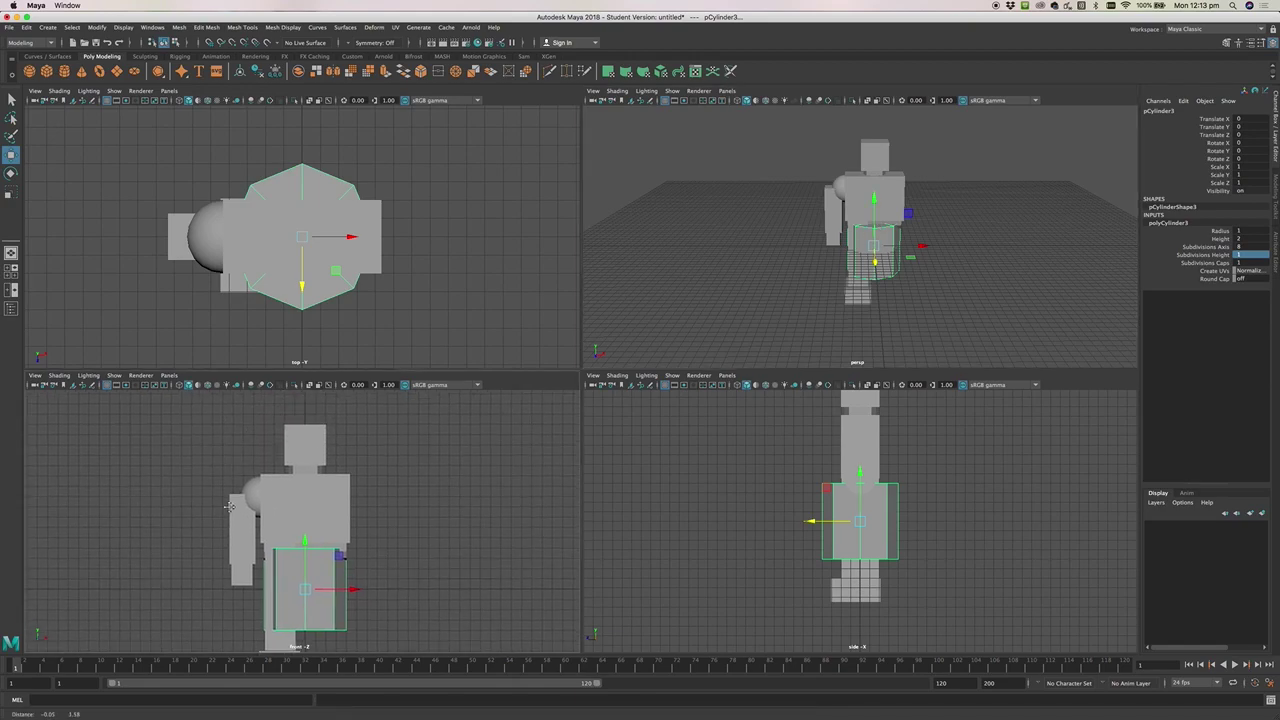
scroll(320, 472, up, 3)
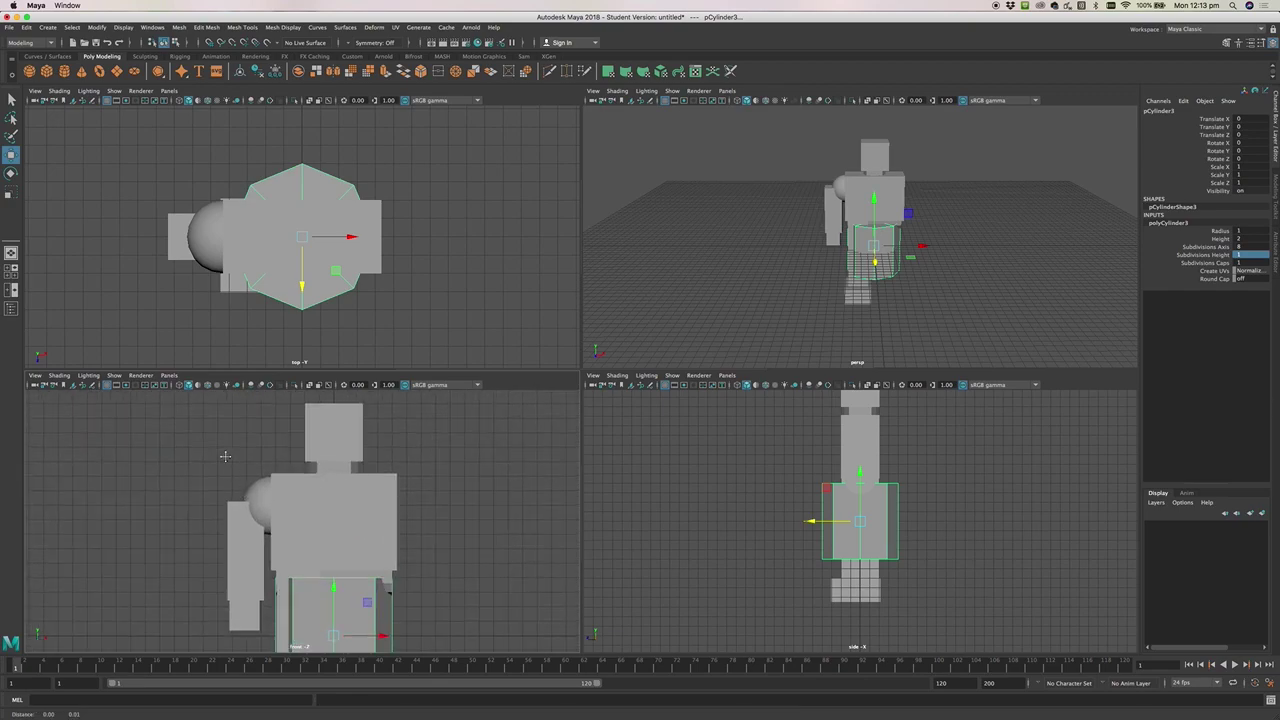
alt+middle_drag(241, 458, 241, 488)
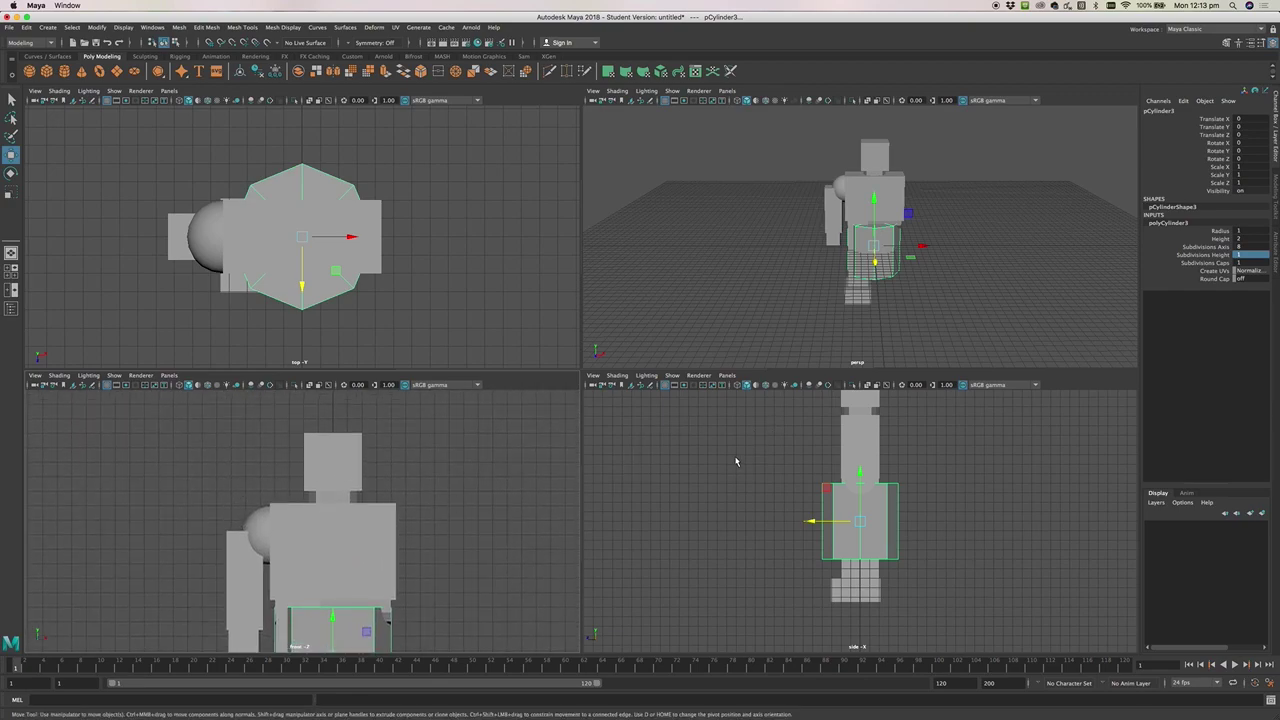
key(e)
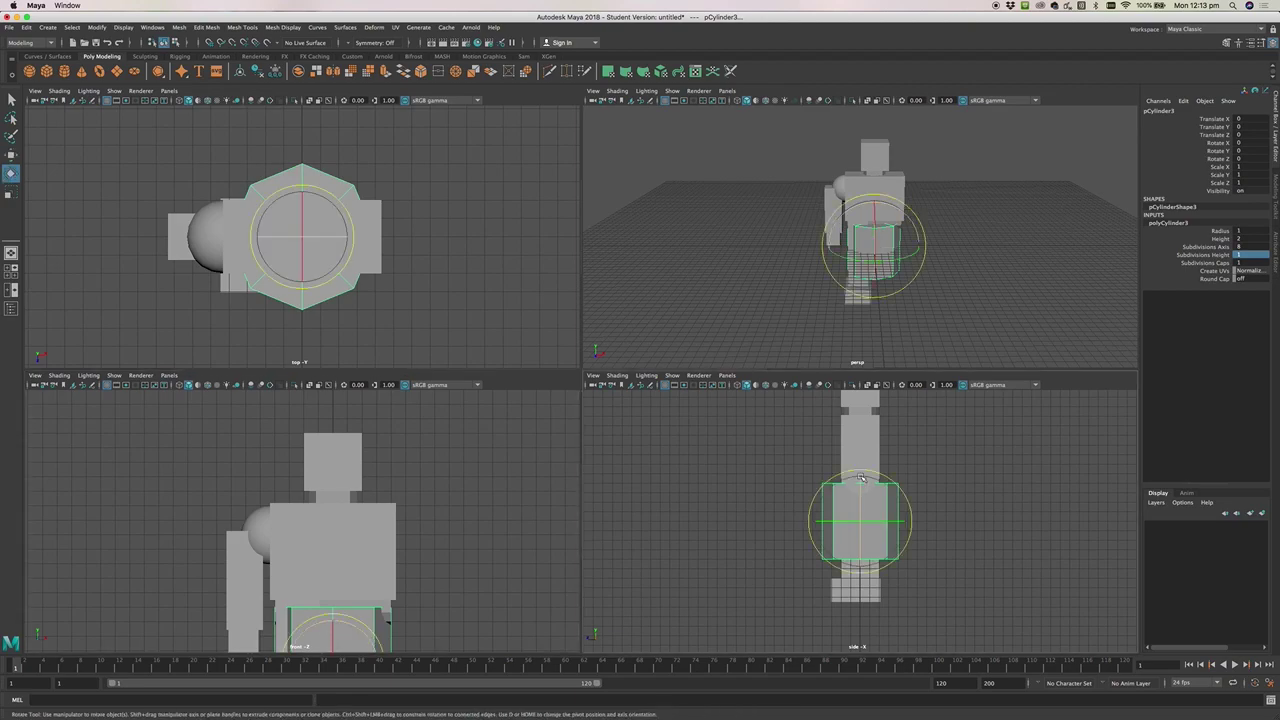
key(w)
key(r)
drag(860, 477, 858, 518)
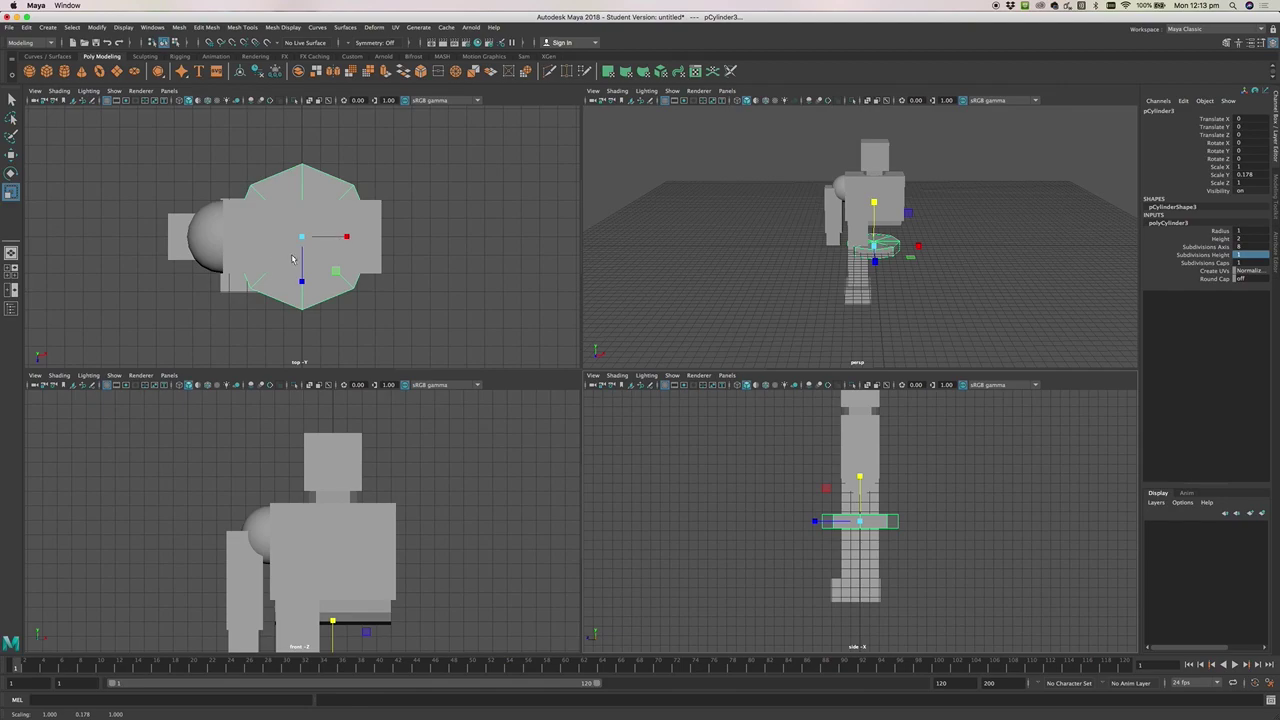
Shrink the disc to an X and Z scale of about 0.179 and thin it to a Y scale of about 0.117
drag(337, 270, 321, 261)
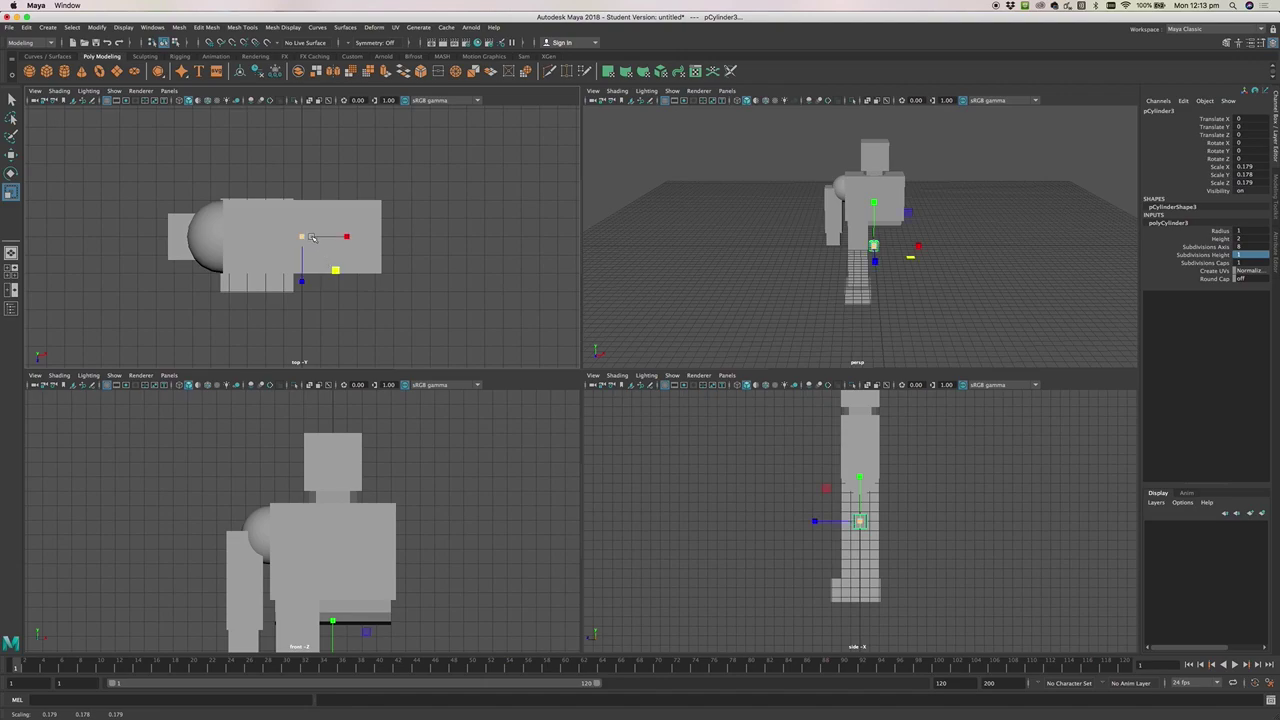
drag(303, 281, 303, 280)
key(super+z)
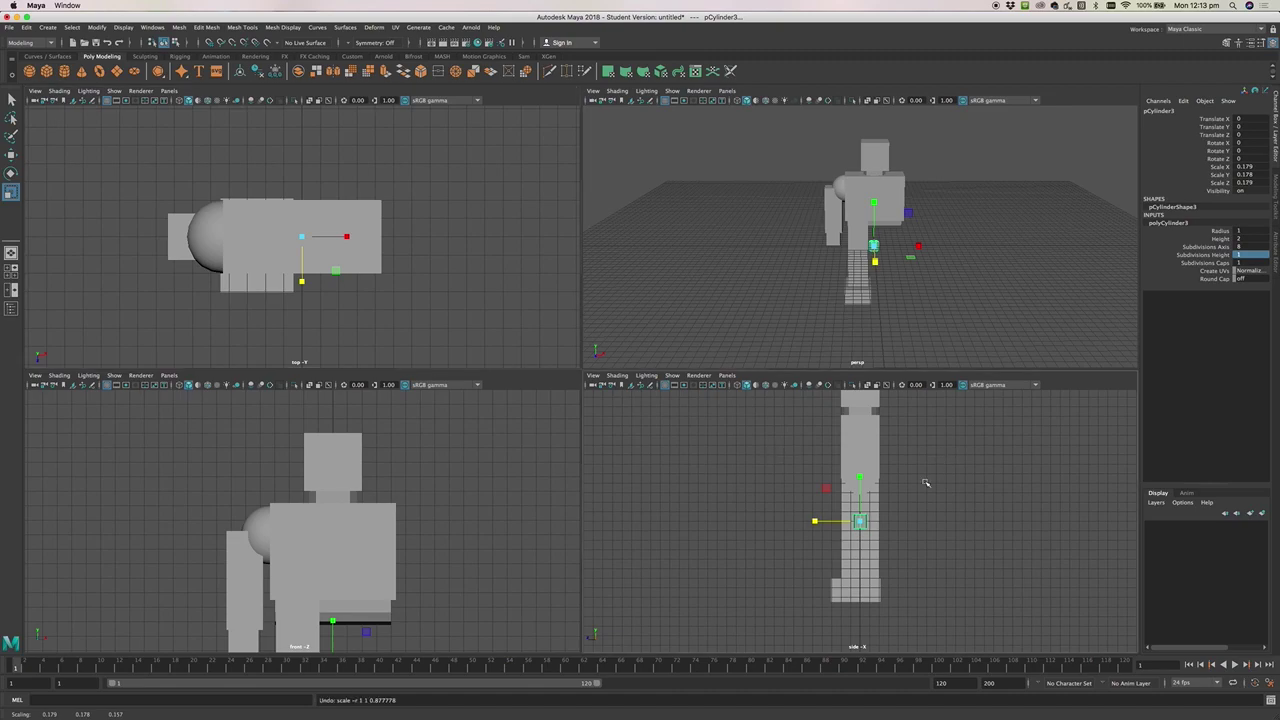
drag(860, 479, 860, 493)
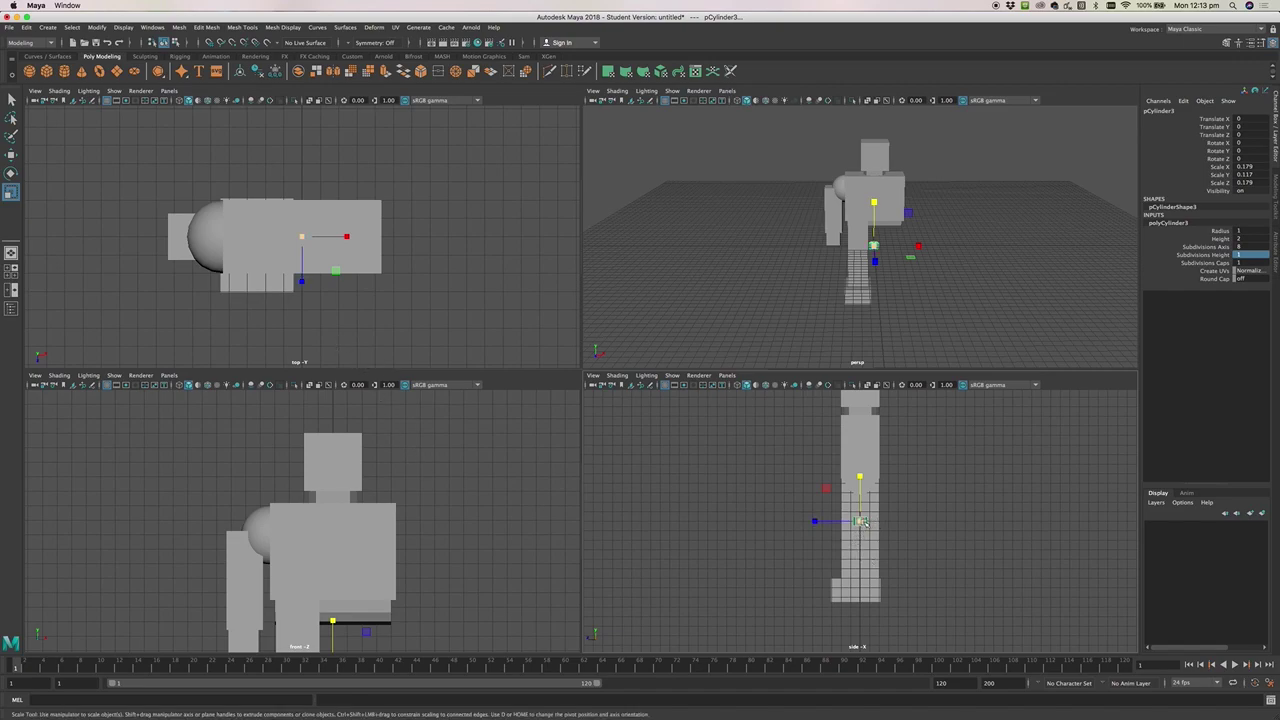
Rotate the small cylinder -90 degrees about X and raise it to head height, at about Y 3.589
key(e)
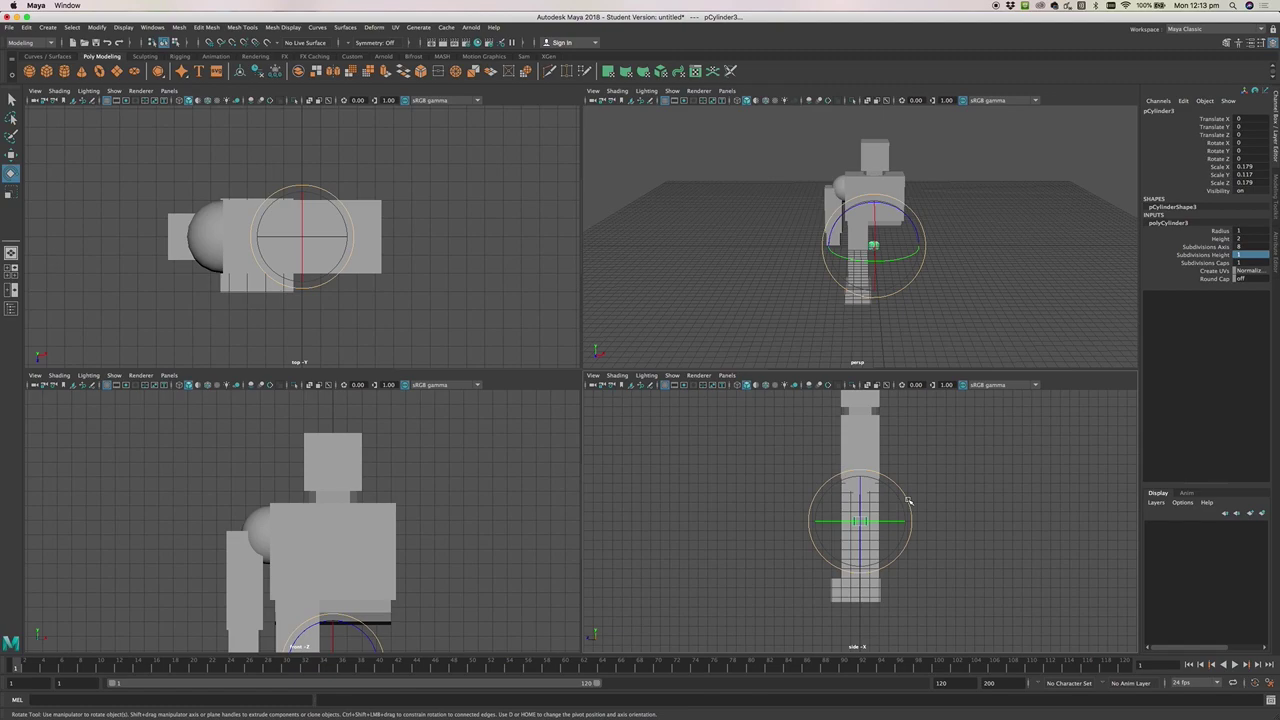
drag(908, 500, 931, 568)
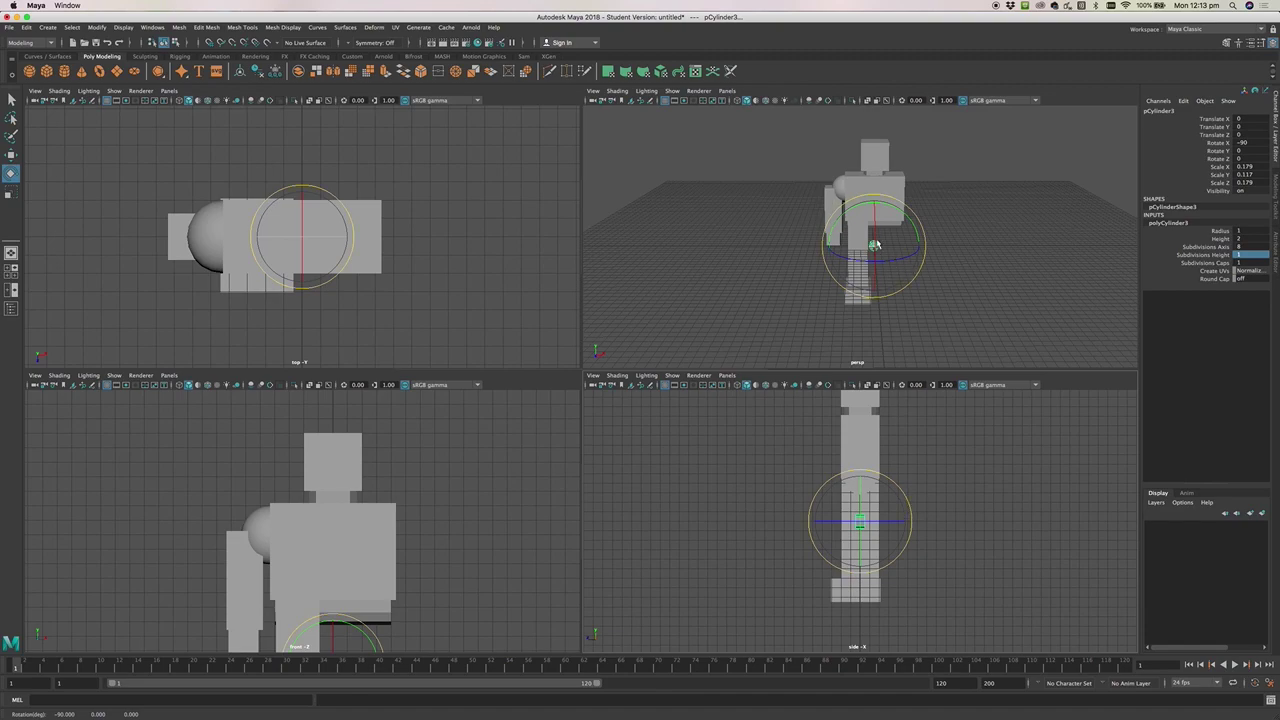
key(w)
drag(334, 620, 322, 409)
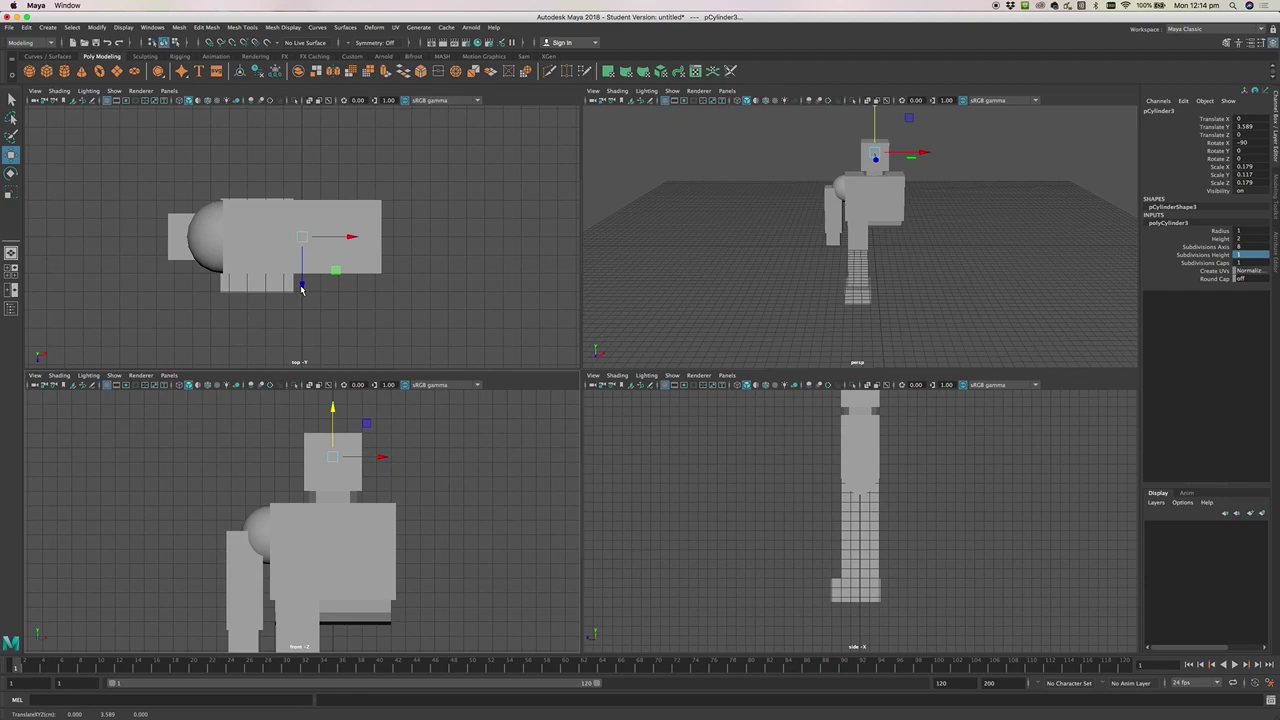
Place the eye cylinder on the front of the head at about X -0.224, Y 3.641, Z 0.486
drag(304, 287, 304, 322)
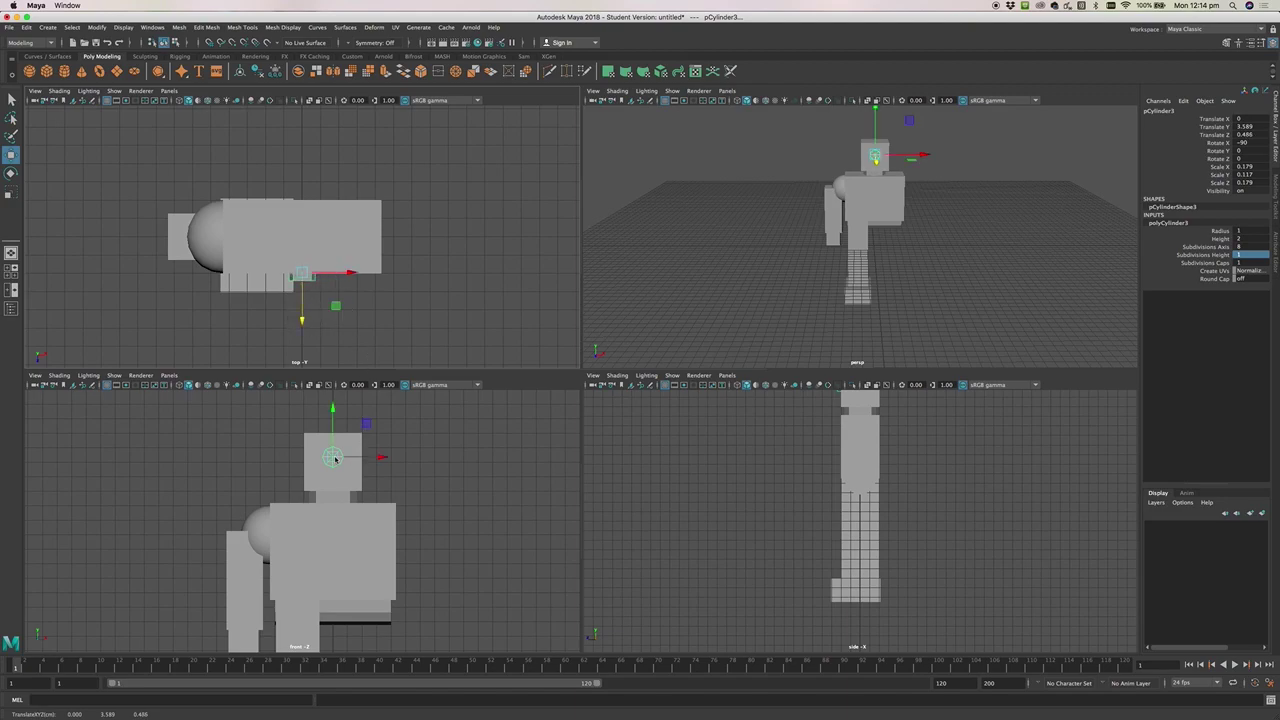
drag(383, 459, 369, 459)
drag(322, 421, 321, 413)
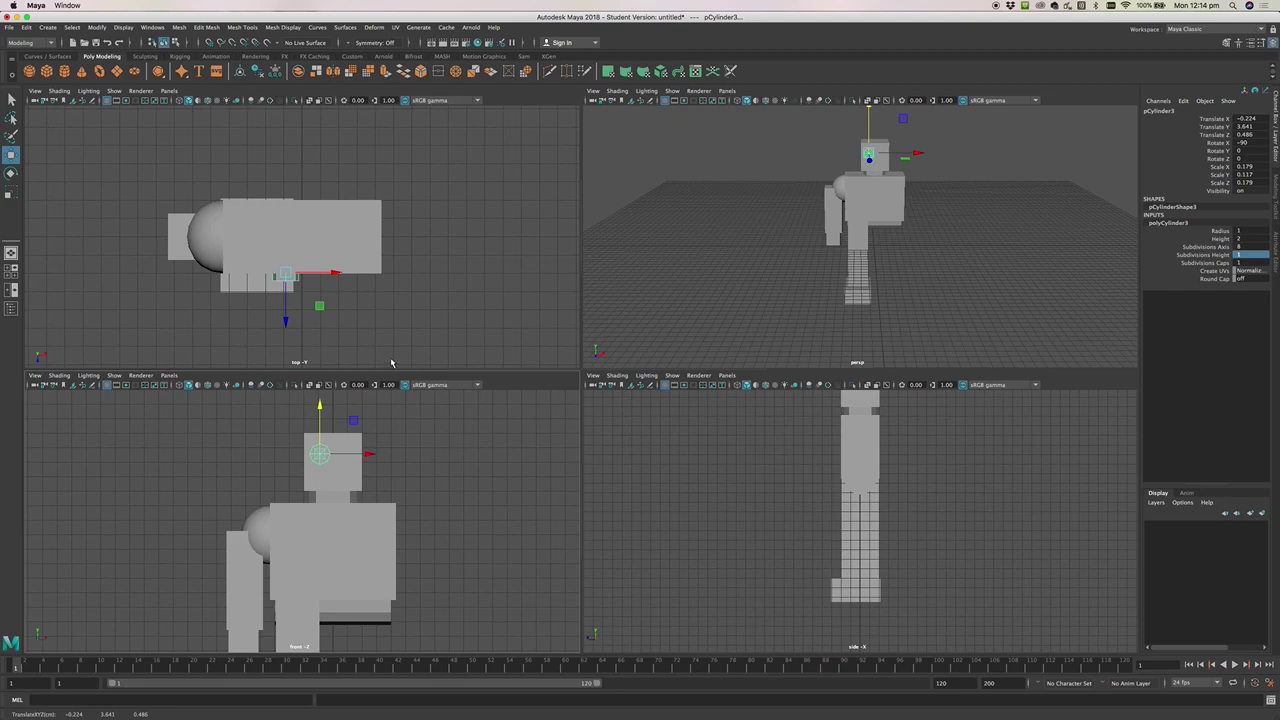
click(412, 489)
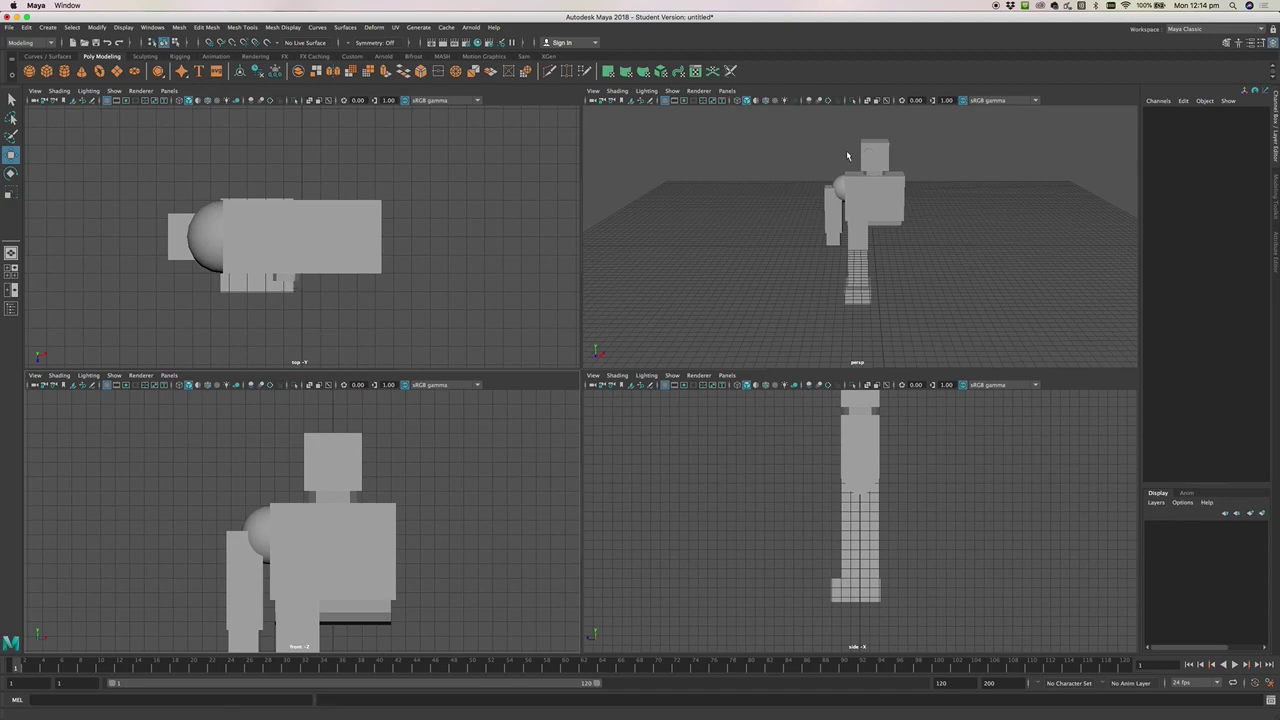
Examine the eye's placement on the head from an angled perspective and in front-view wireframe, and select the eye cylinder
alt+drag(861, 175, 888, 175)
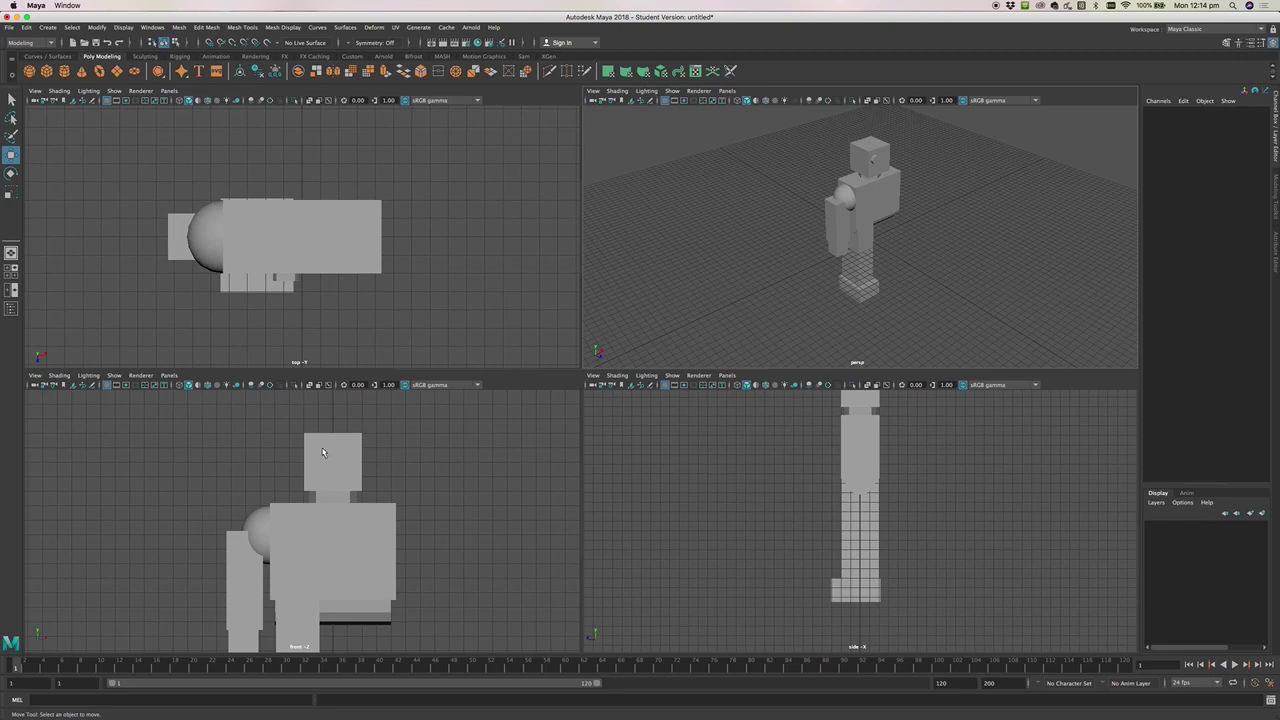
click(877, 161)
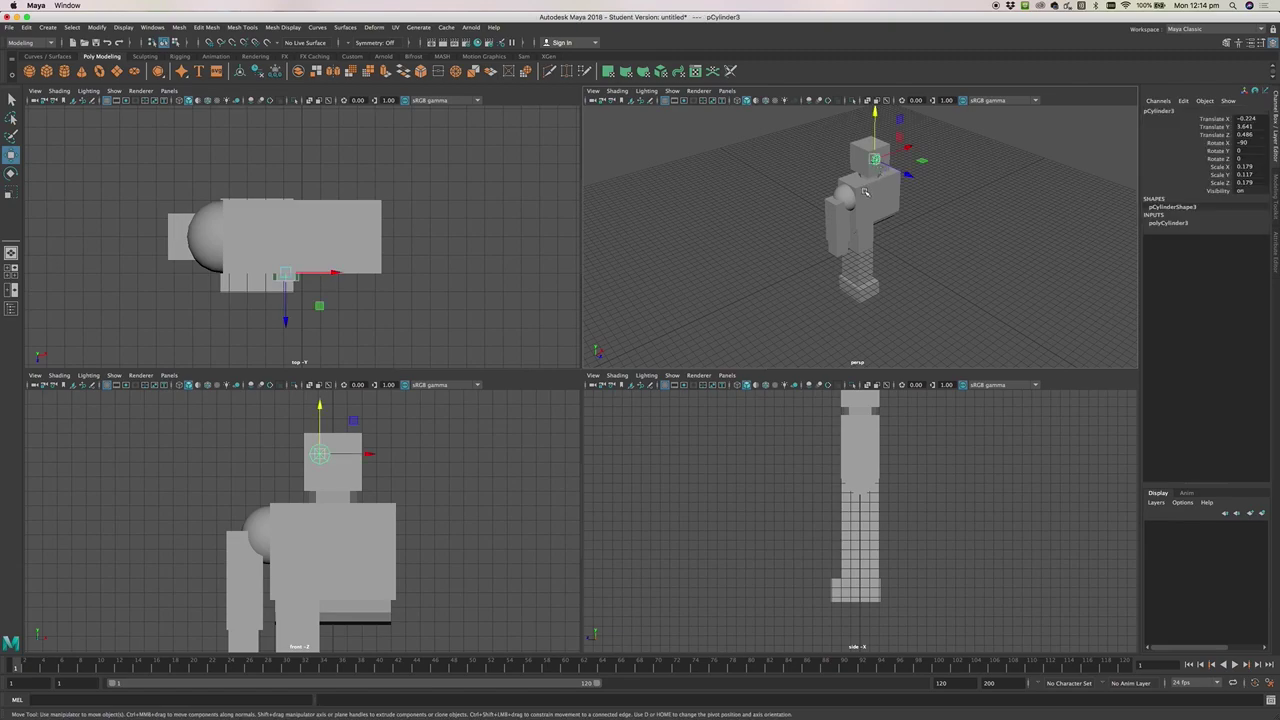
click(683, 270)
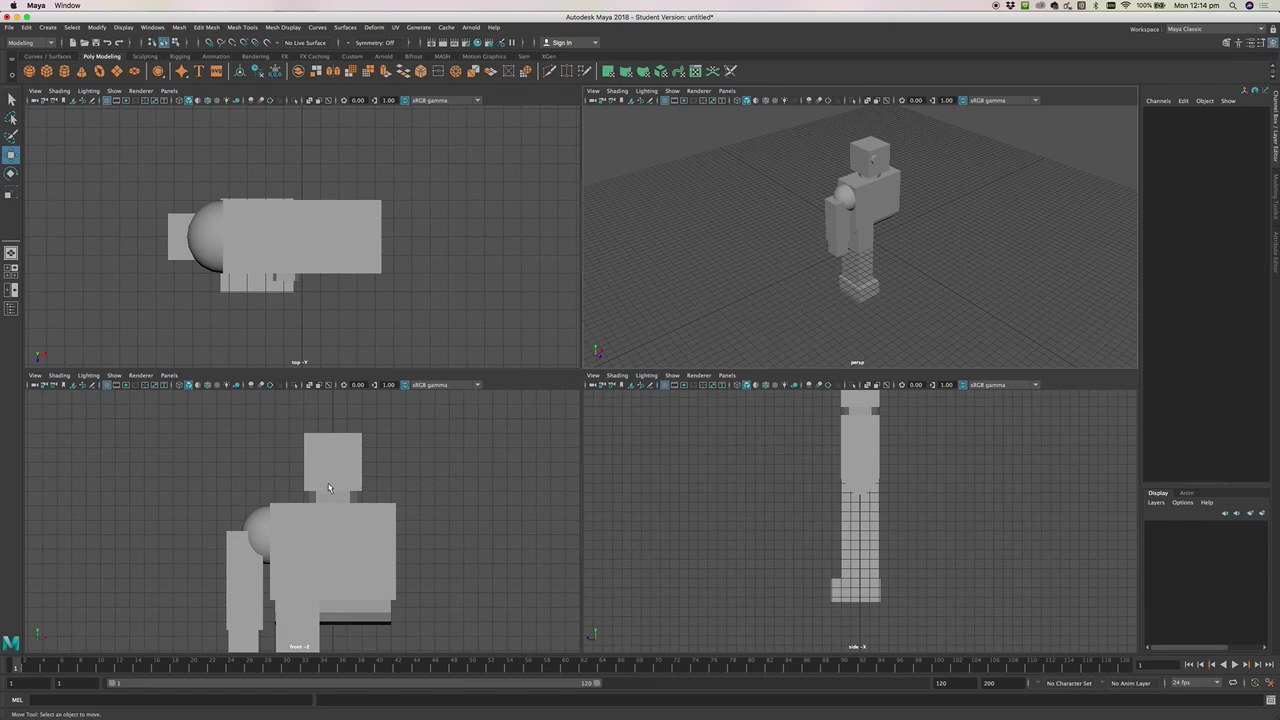
key(4)
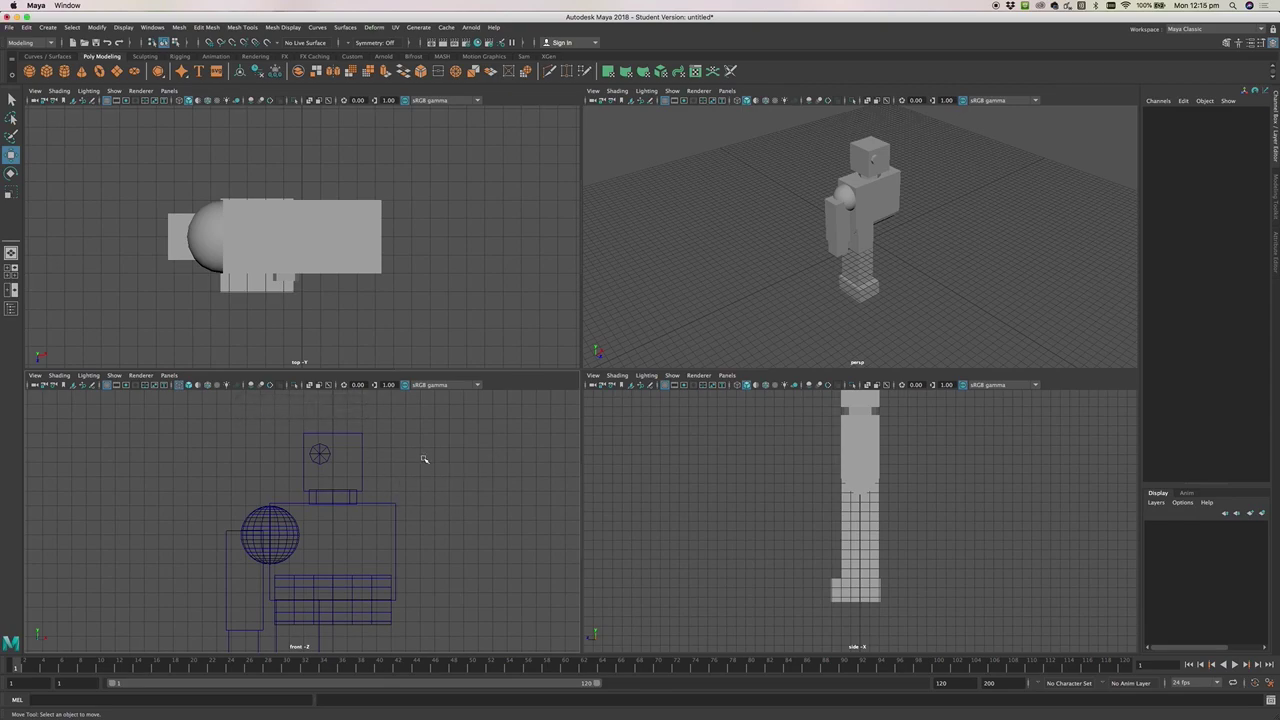
click(325, 459)
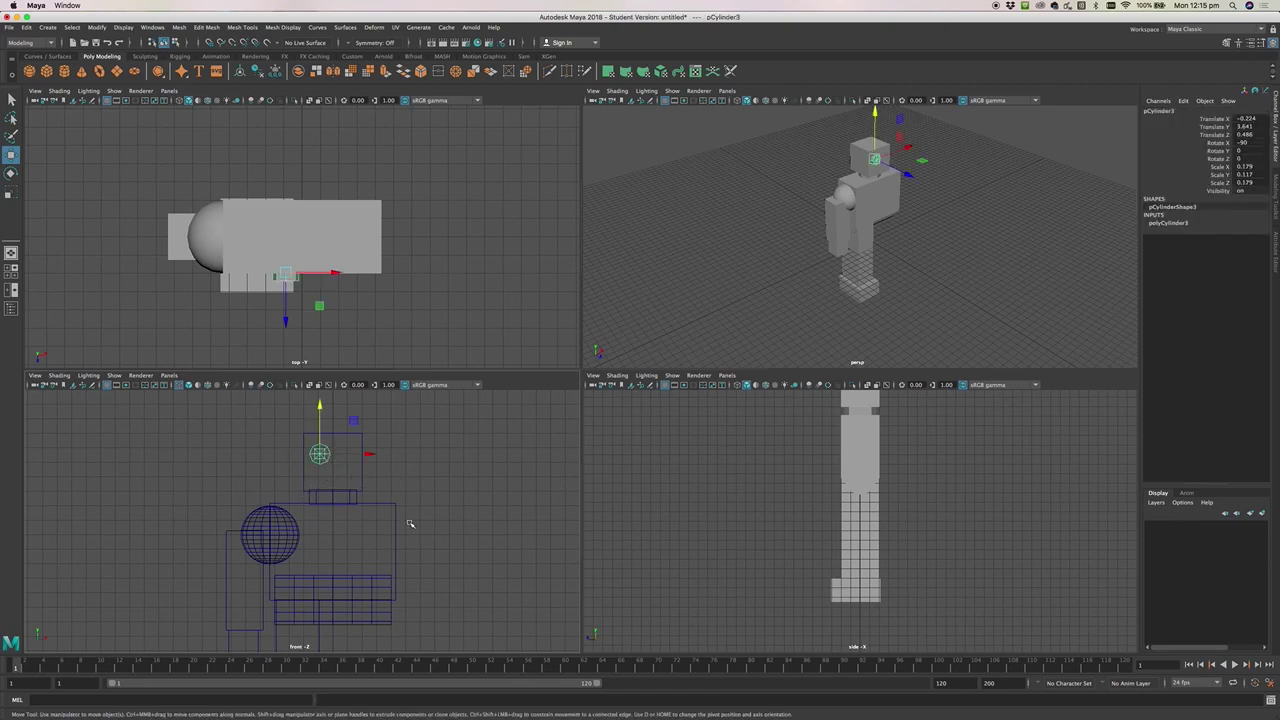
key(5)
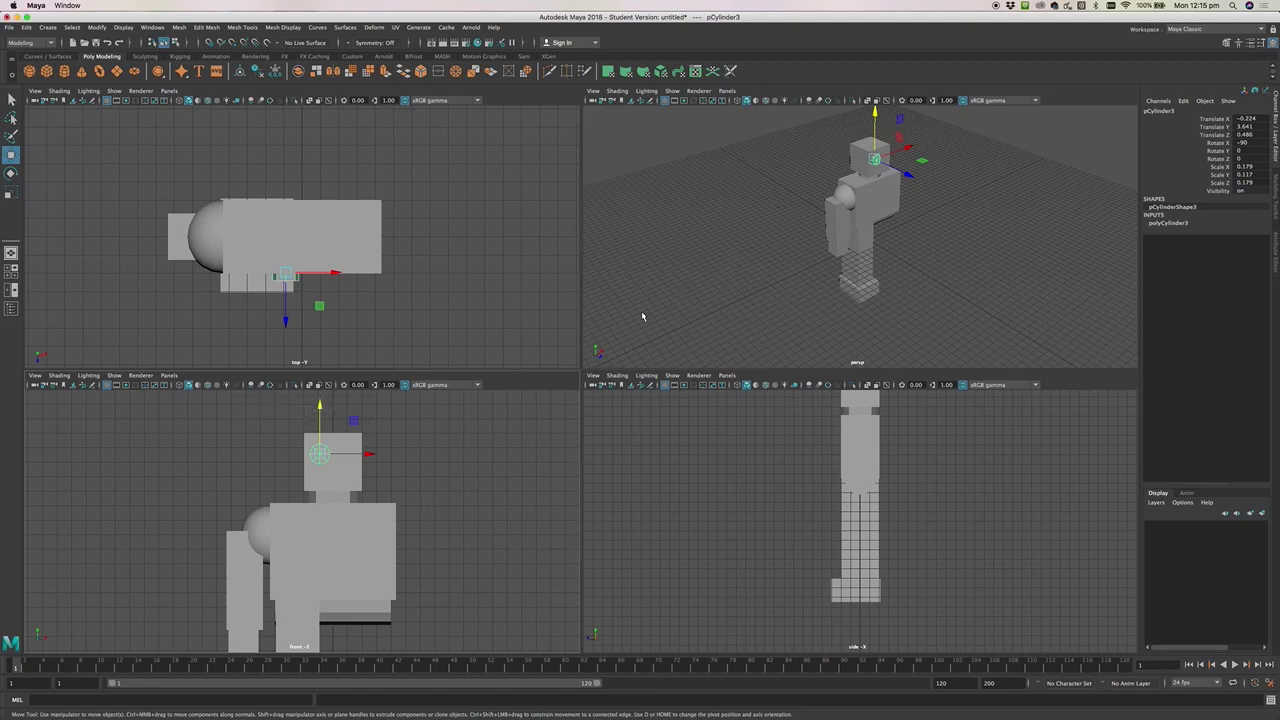
Duplicate the eye cylinder and move the copy across the face to about X 0.232, using the front view's wireframe display
click(361, 456)
click(27, 27)
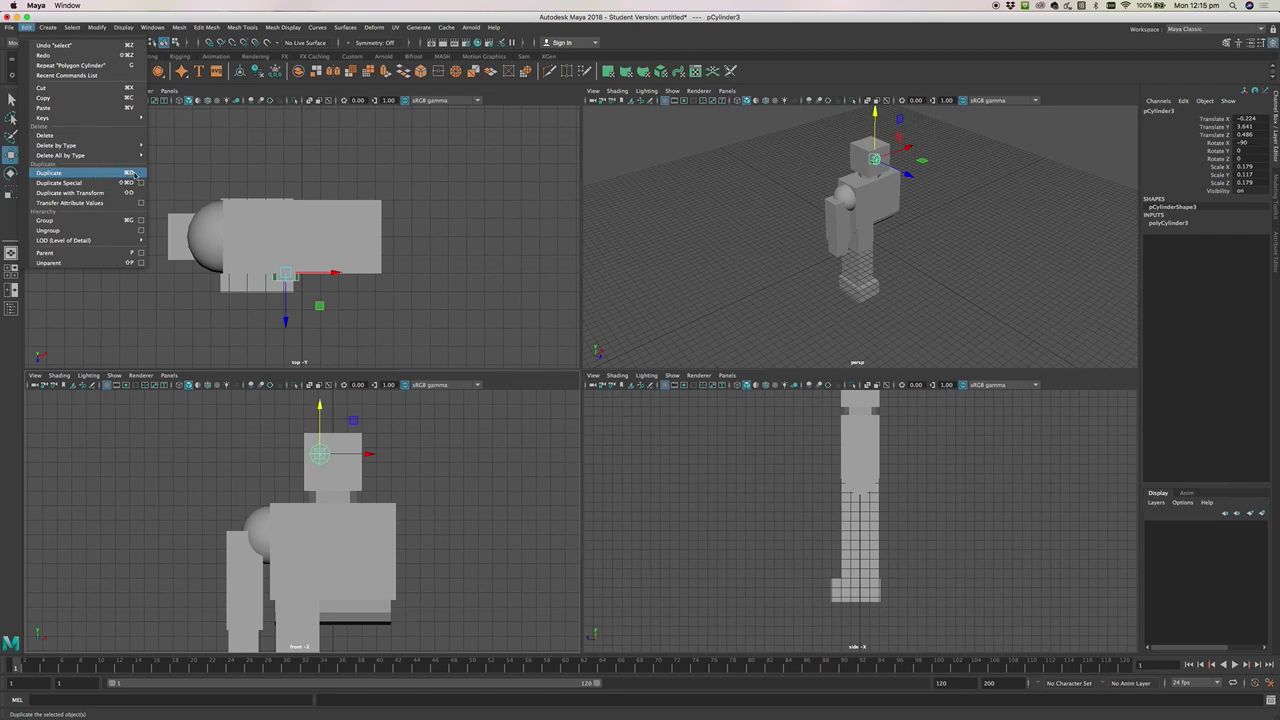
click(320, 455)
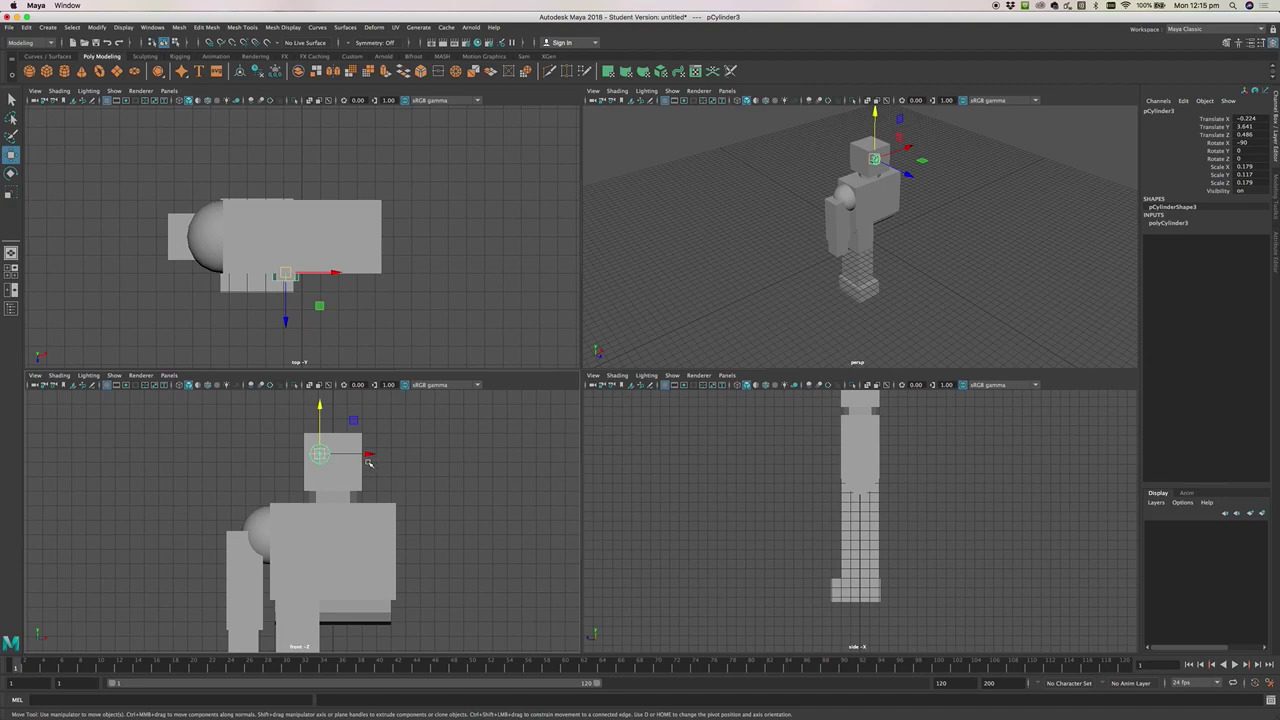
key(ctrl+d)
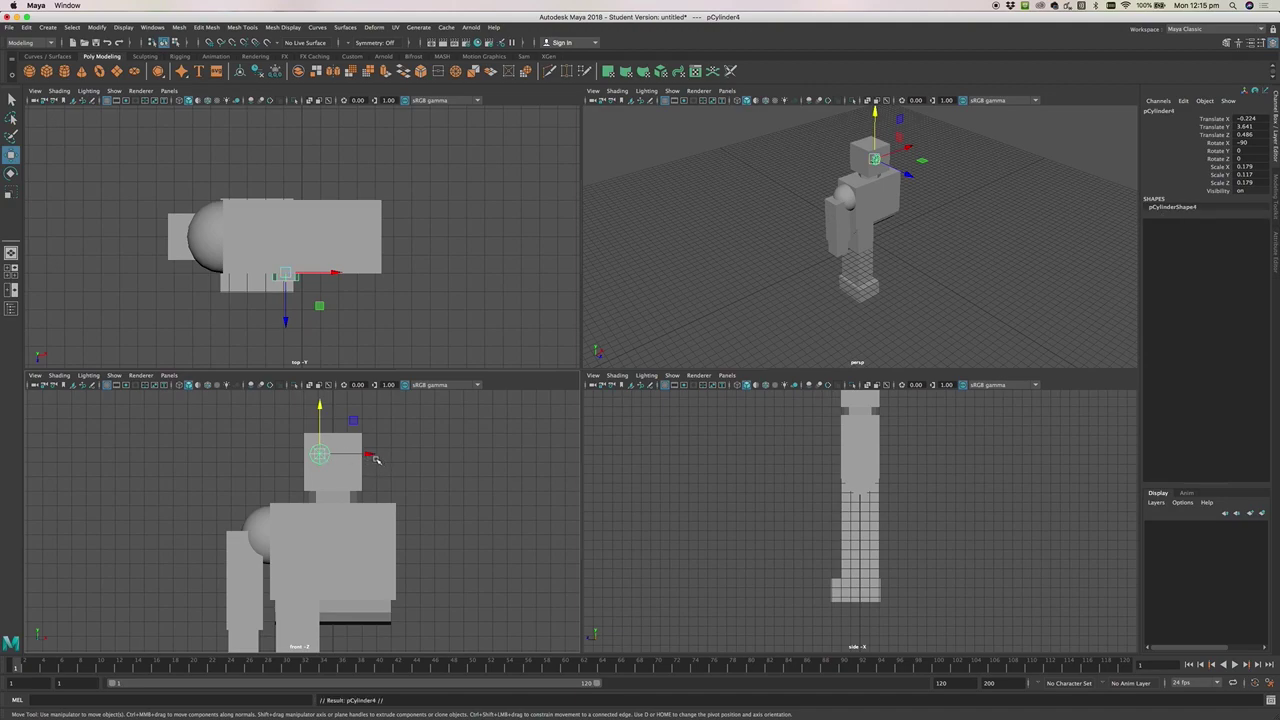
drag(373, 457, 398, 456)
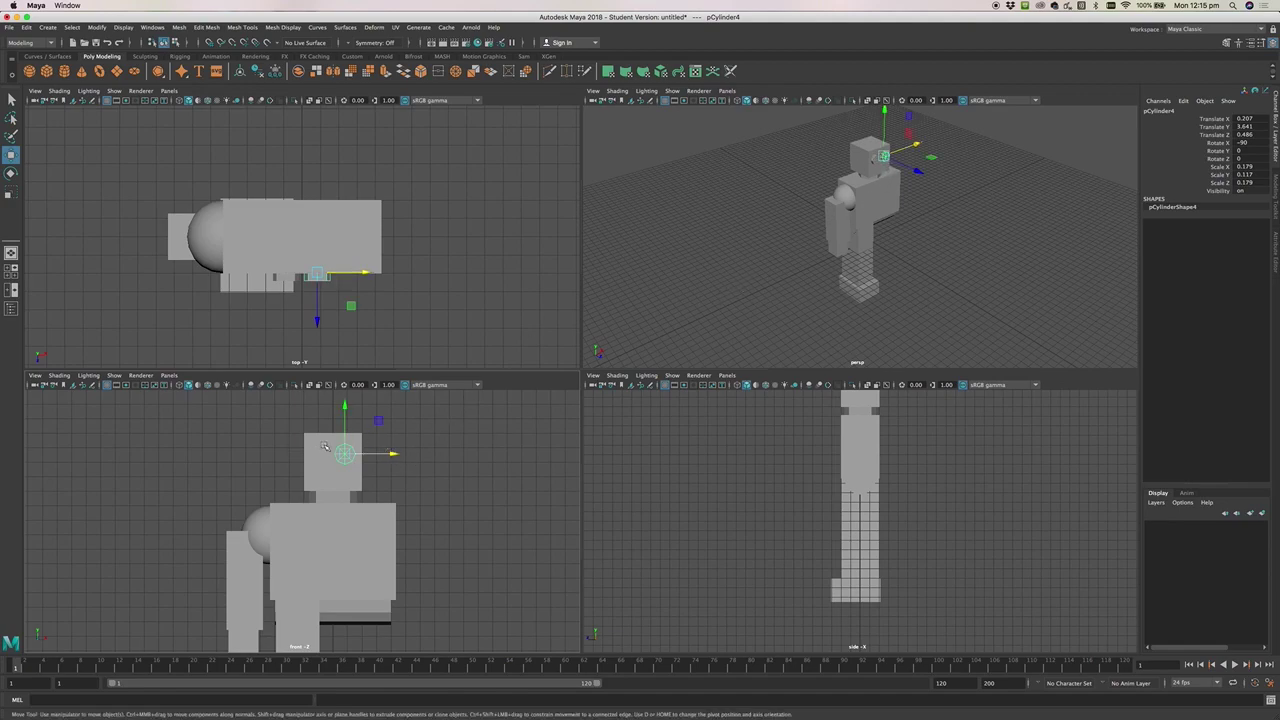
key(4)
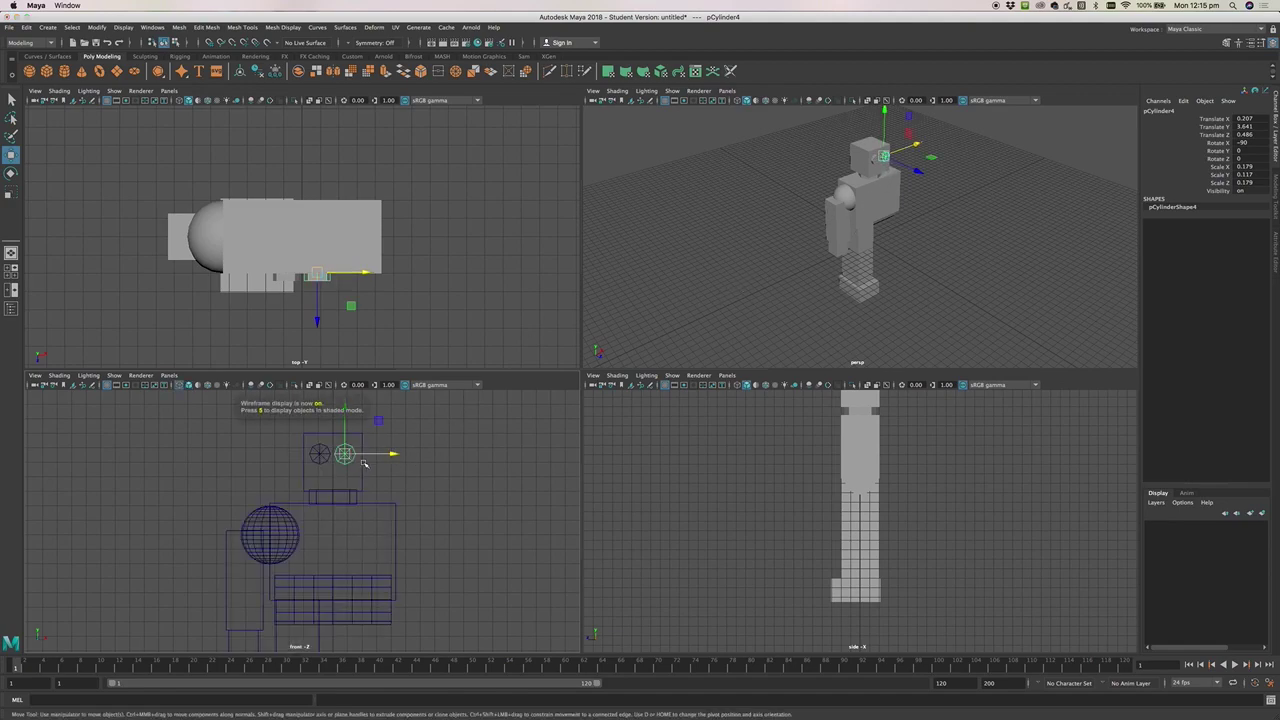
drag(397, 457, 418, 458)
click(440, 462)
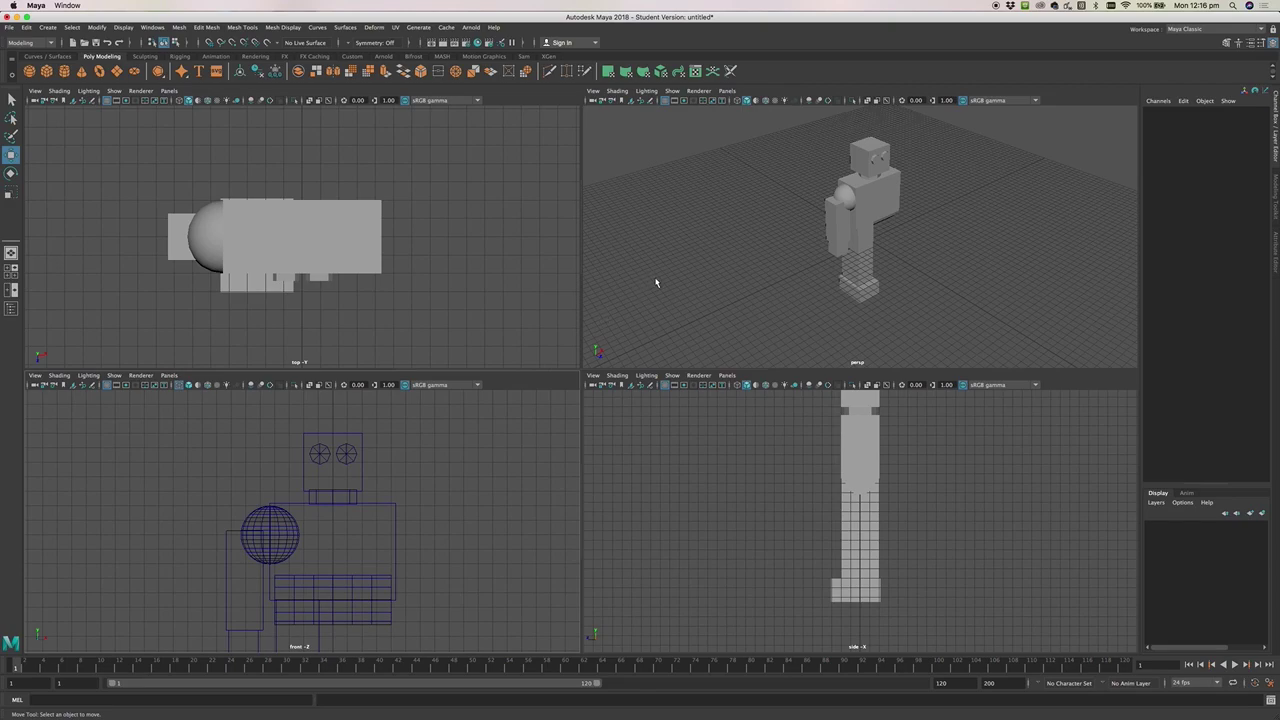
Try rotating the head cube by about -5.46 degrees around Y, and undo the rotation
click(866, 156)
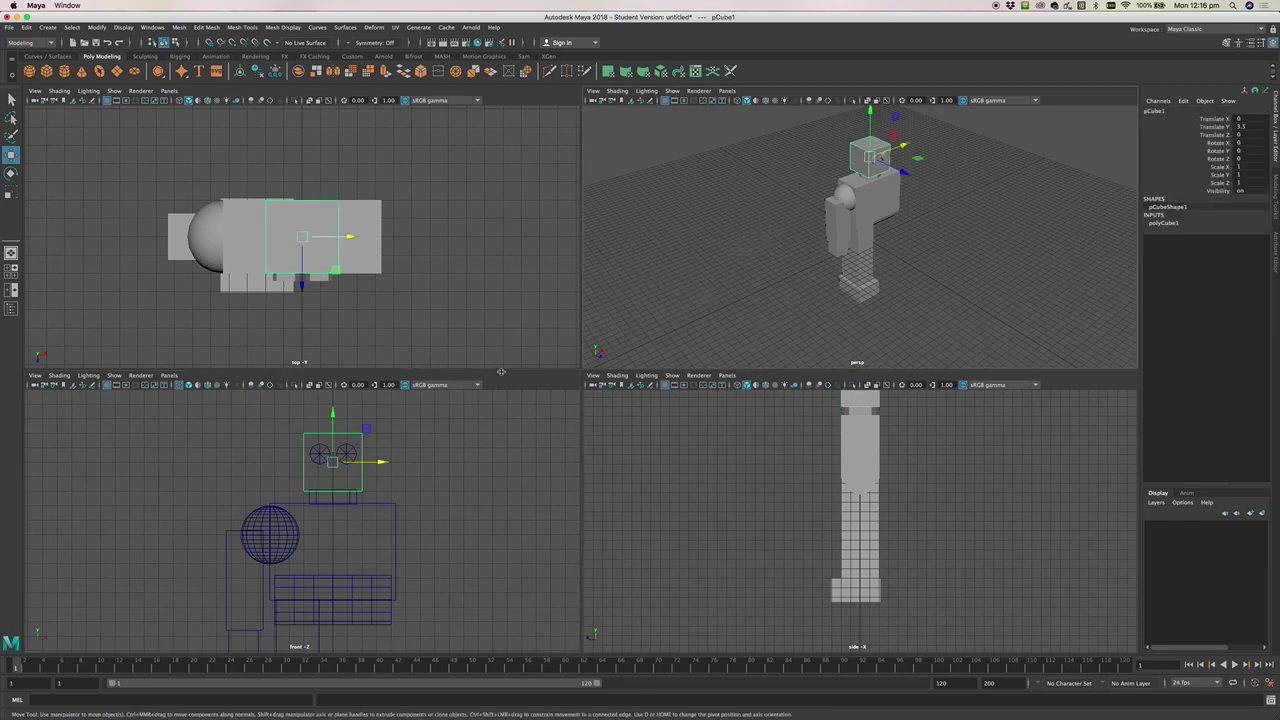
key(r)
key(e)
mouse_move(913, 167)
mouse_down()
mouse_move(886, 171)
mouse_move(930, 148)
mouse_move(890, 170)
mouse_move(920, 189)
mouse_move(907, 191)
mouse_up()
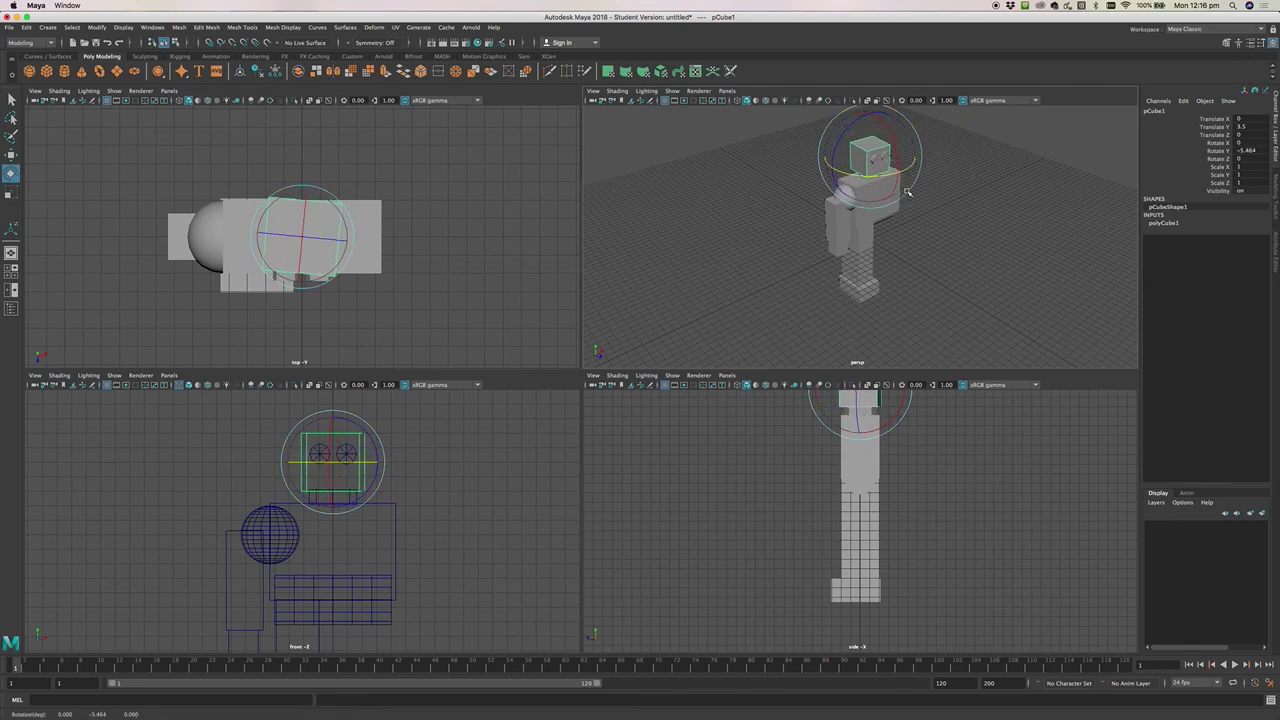
key(ctrl+z)
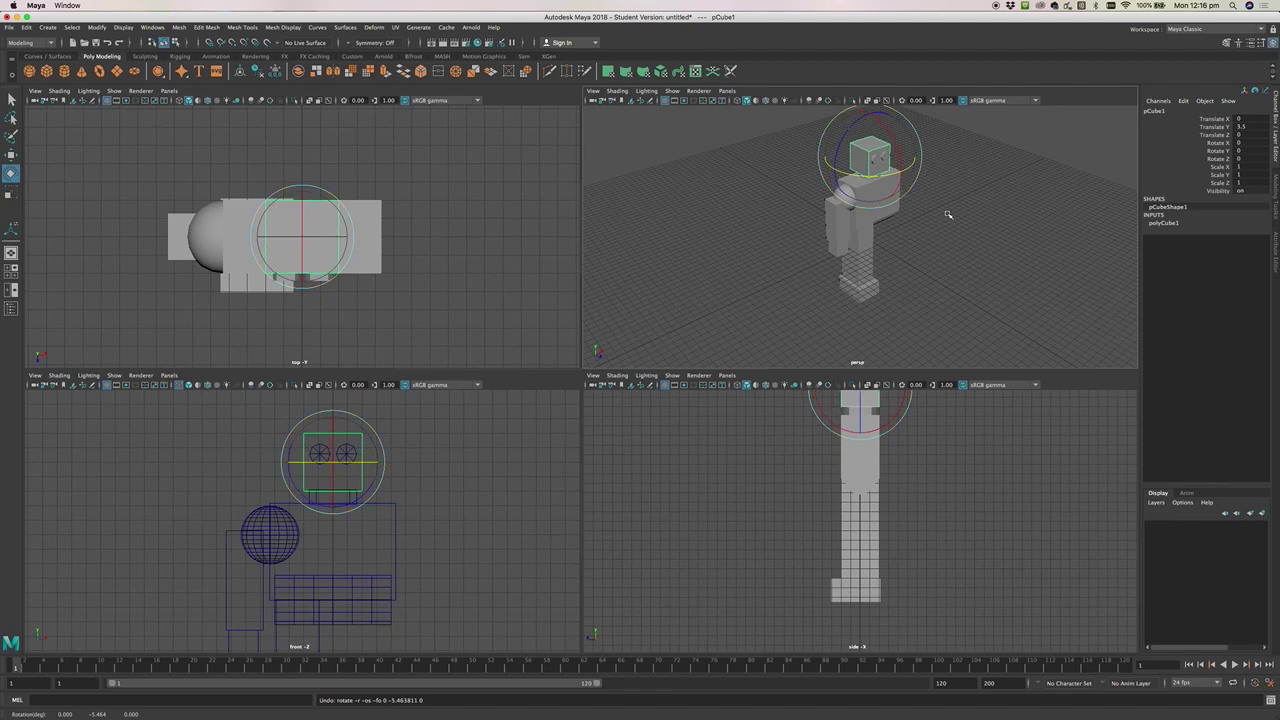
click(947, 214)
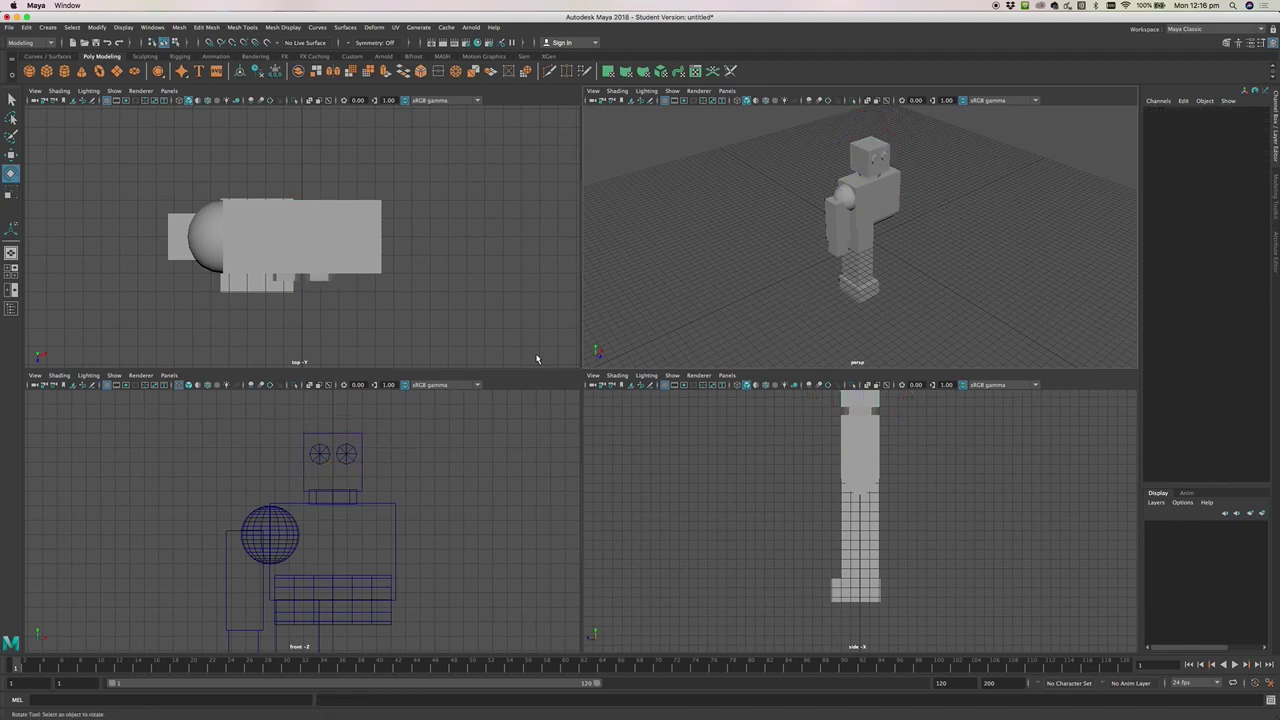
Try selecting the two eye cylinders and the head cube together in different orders, and clear the selection
click(877, 162)
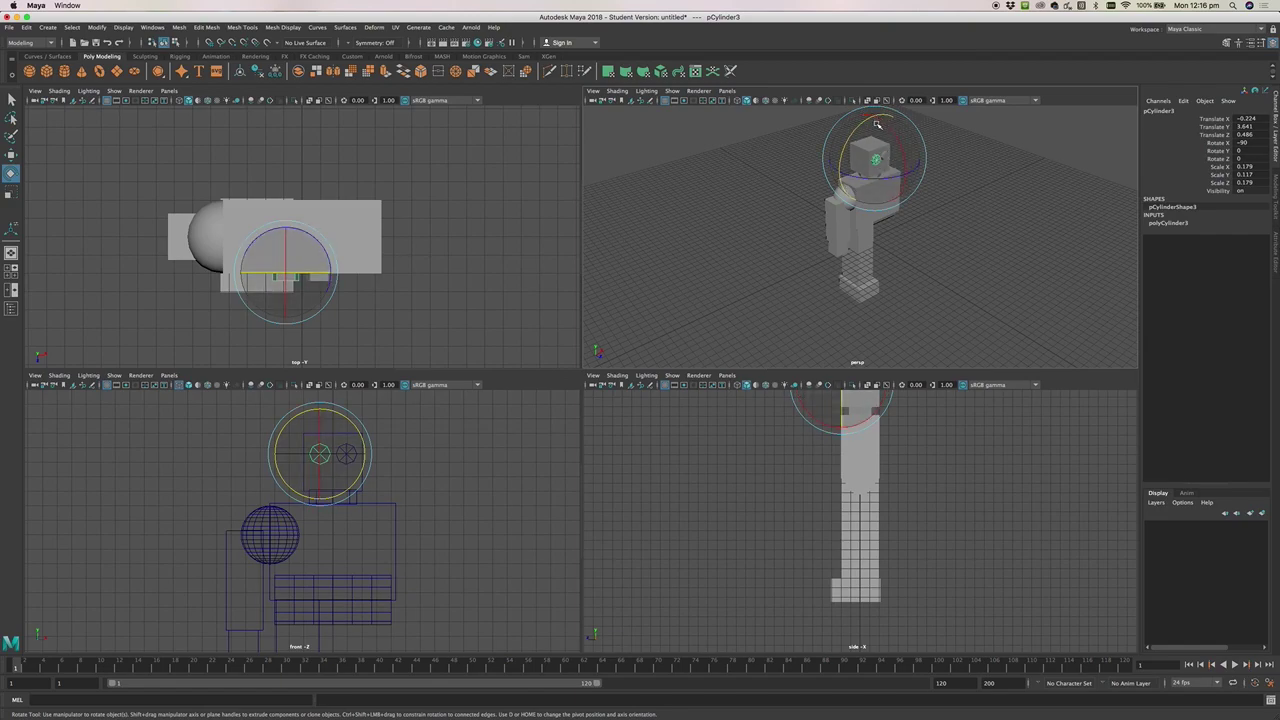
click(12, 99)
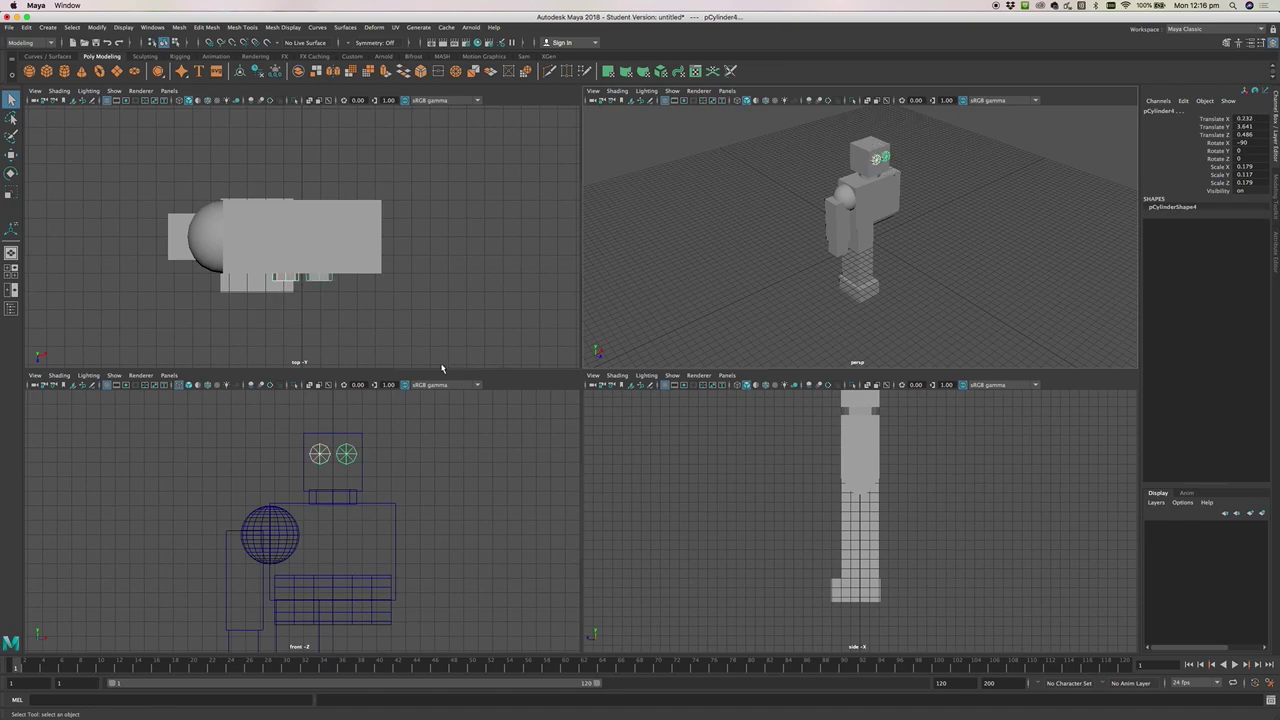
click(859, 155)
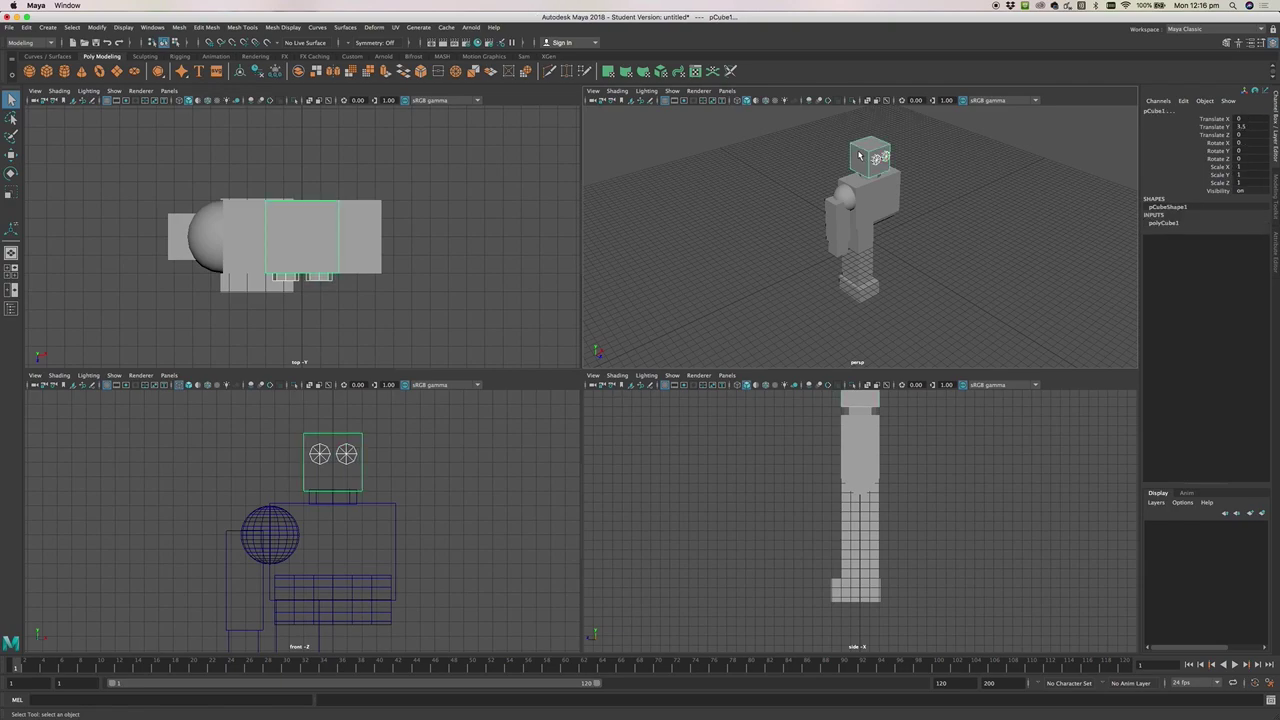
ctrl+click(868, 174)
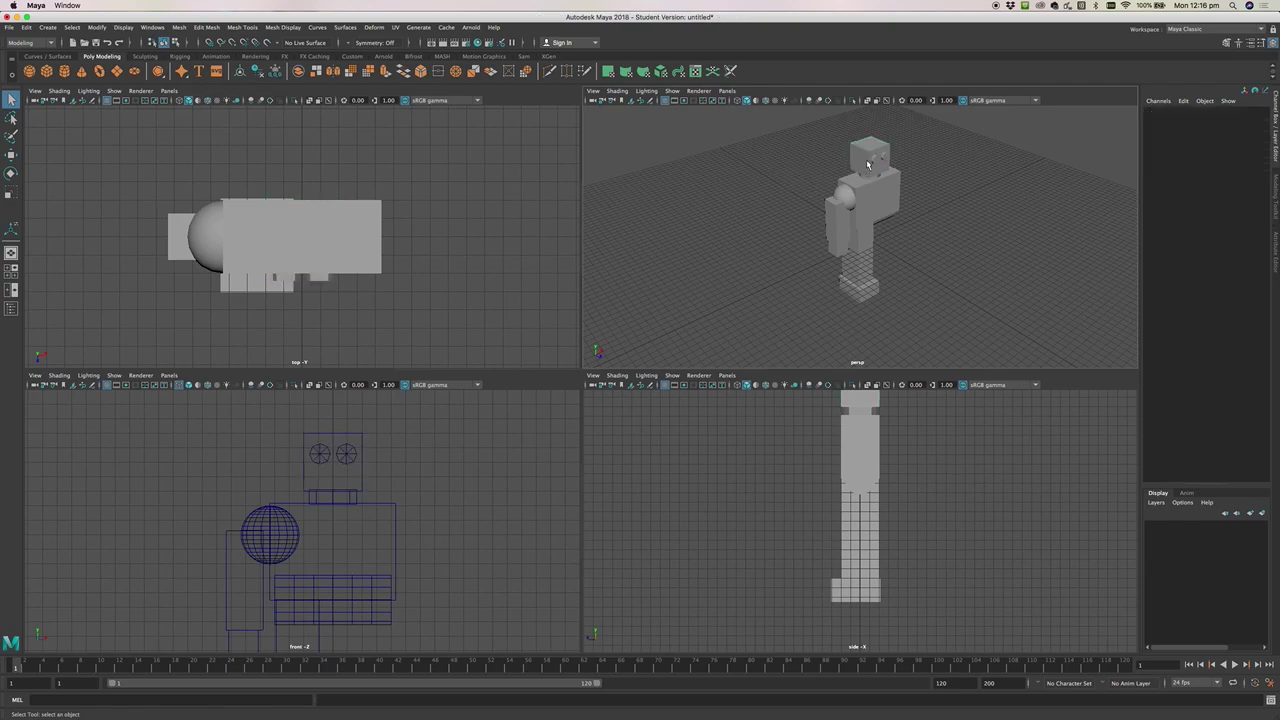
click(876, 160)
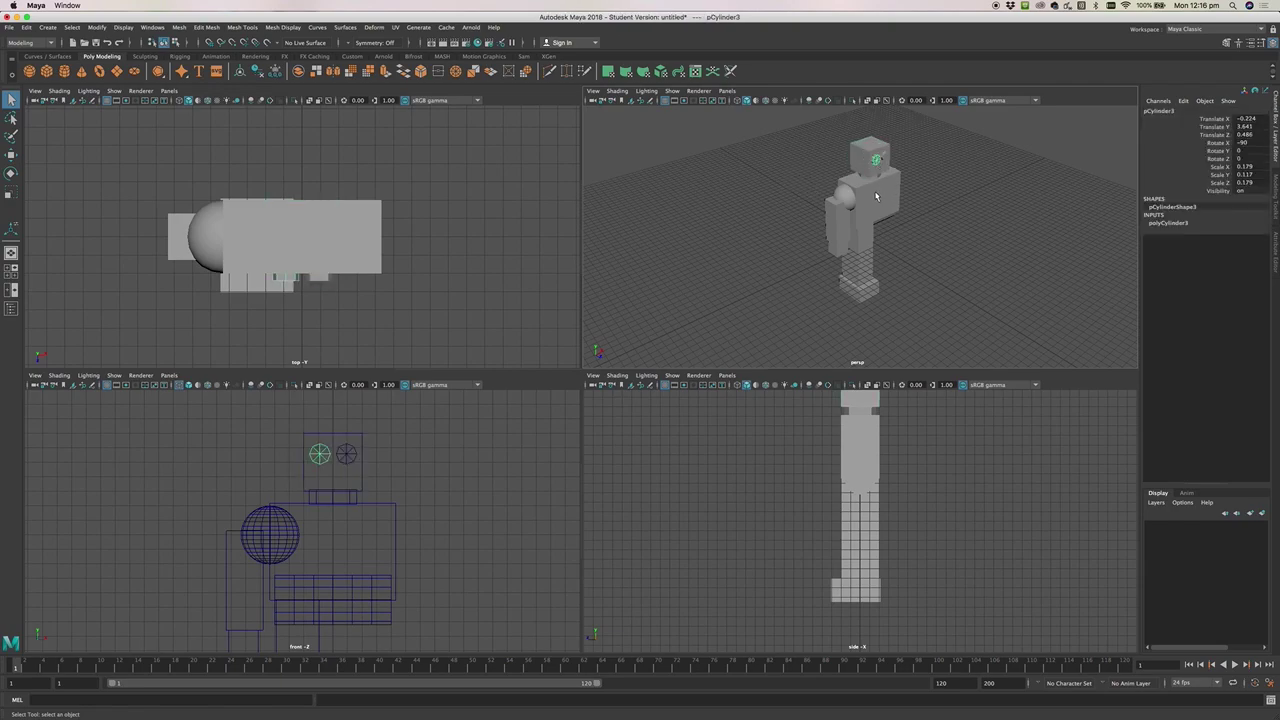
shift+click(886, 158)
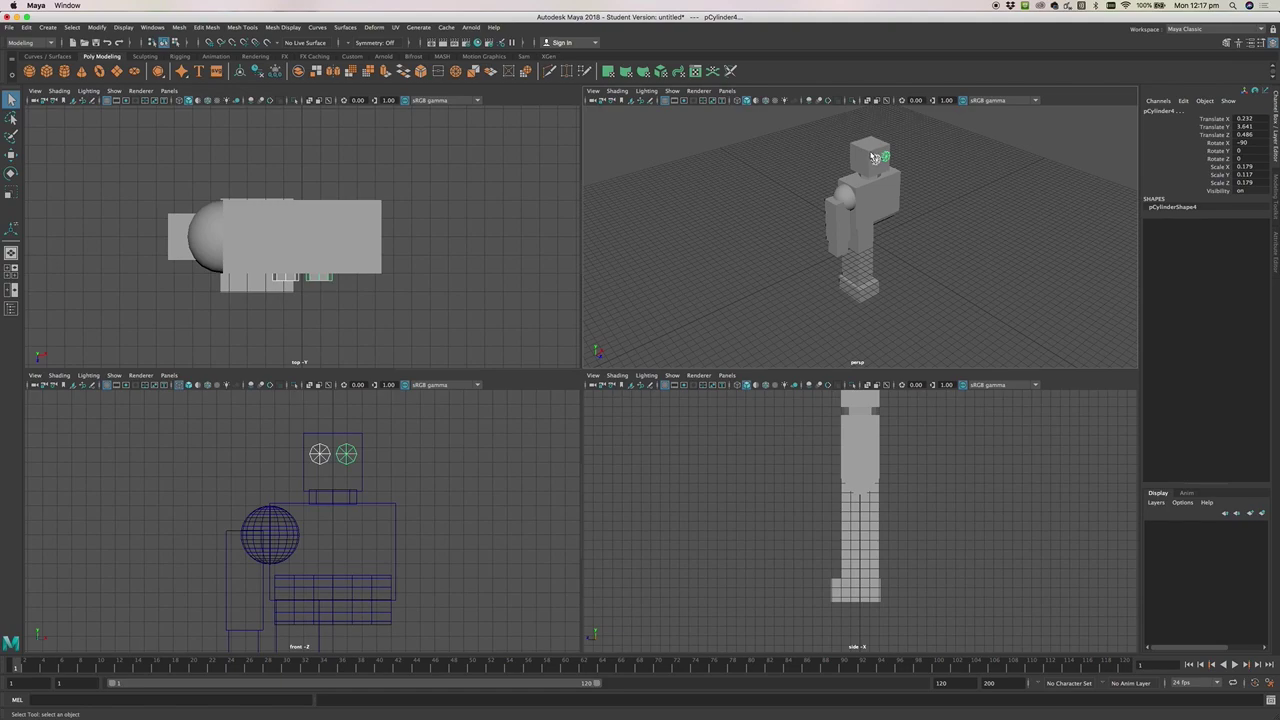
click(868, 156)
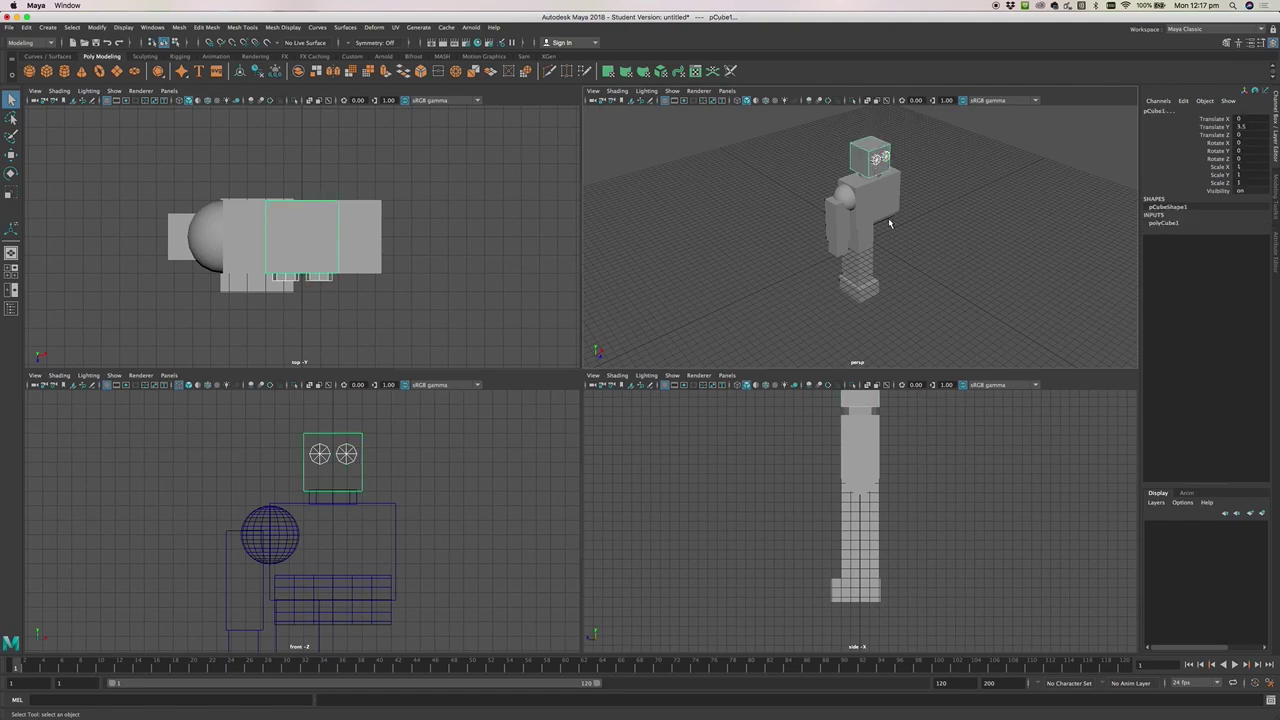
click(877, 161)
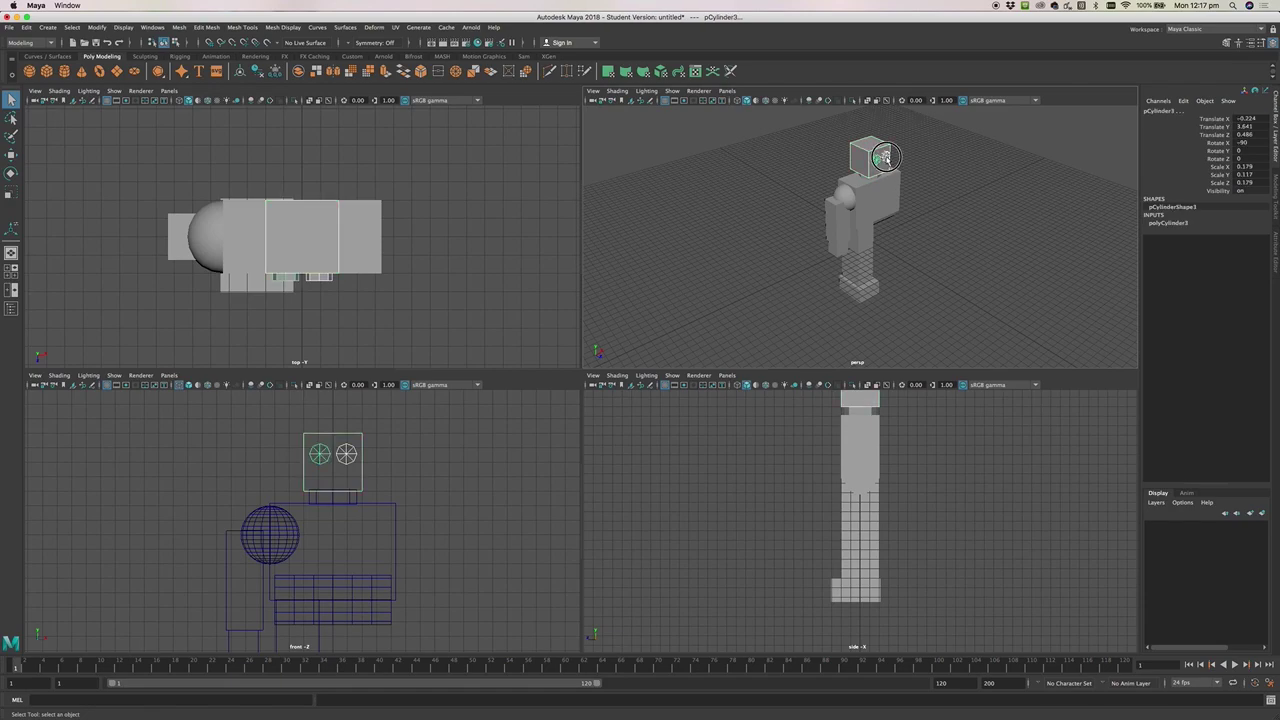
click(885, 158)
click(868, 152)
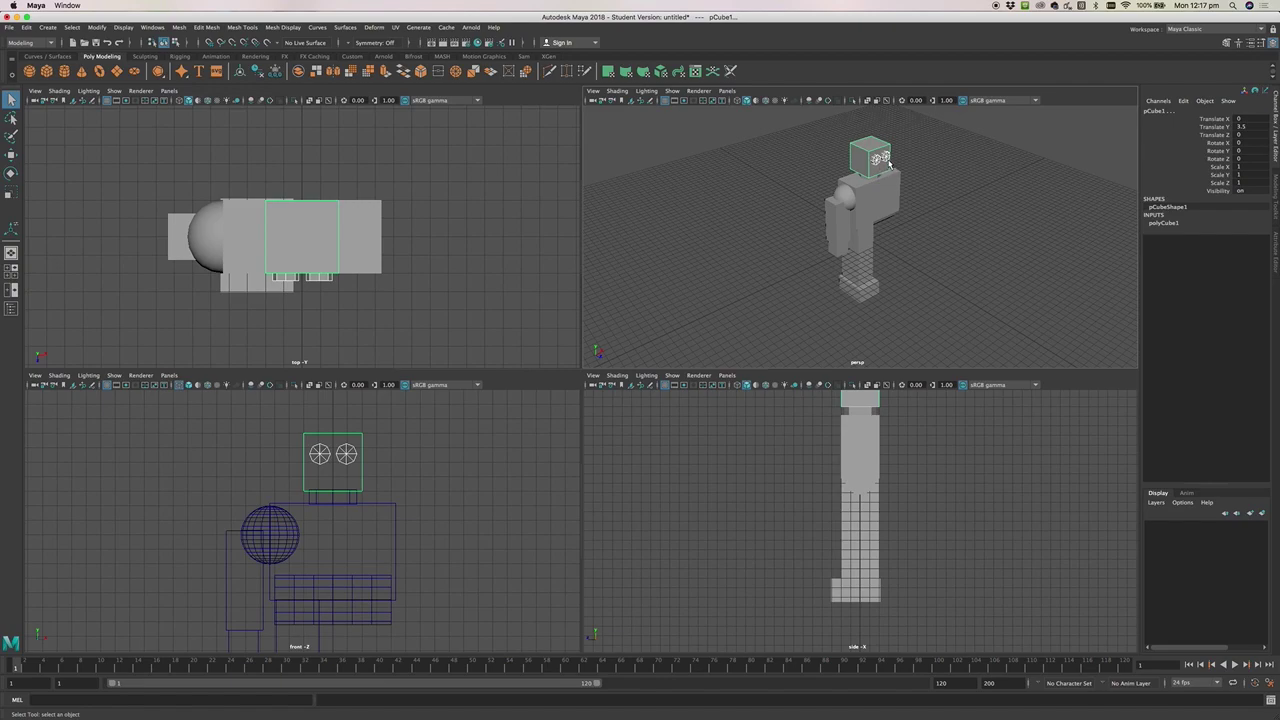
click(877, 161)
click(872, 157)
click(887, 160)
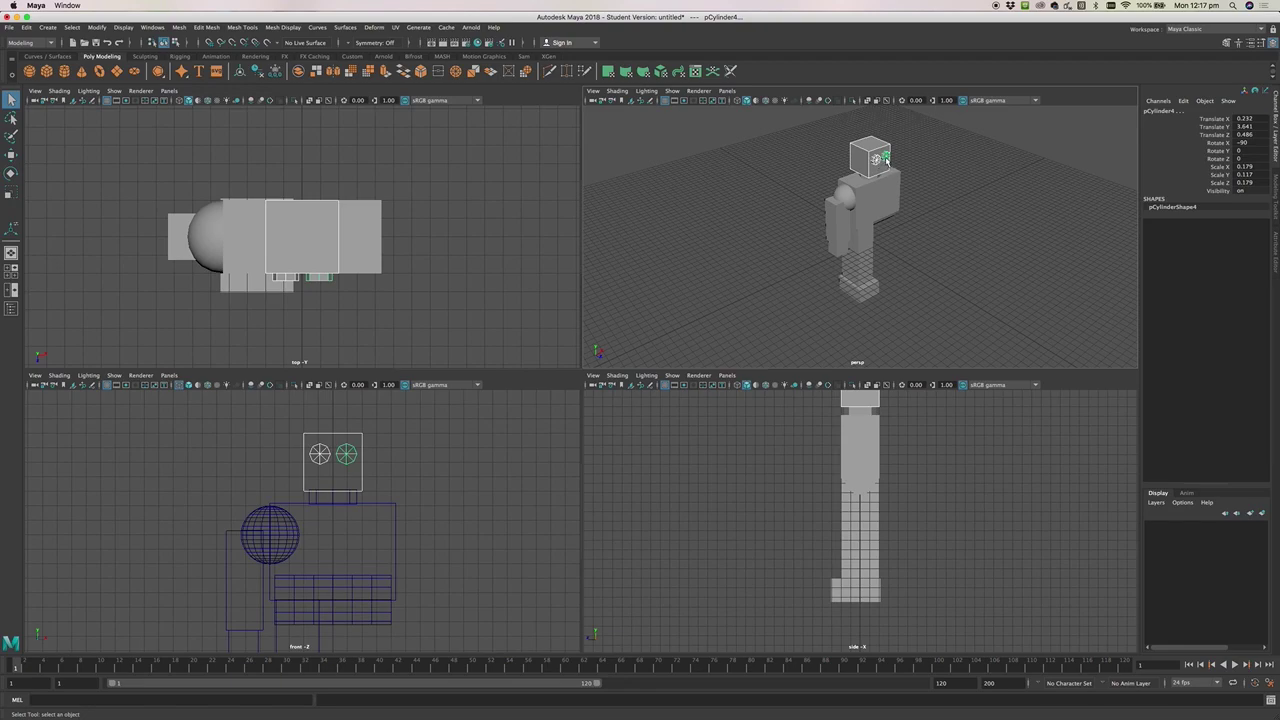
click(899, 165)
Parent both eye cylinders to the head cube, with the head as the last selected object
click(875, 157)
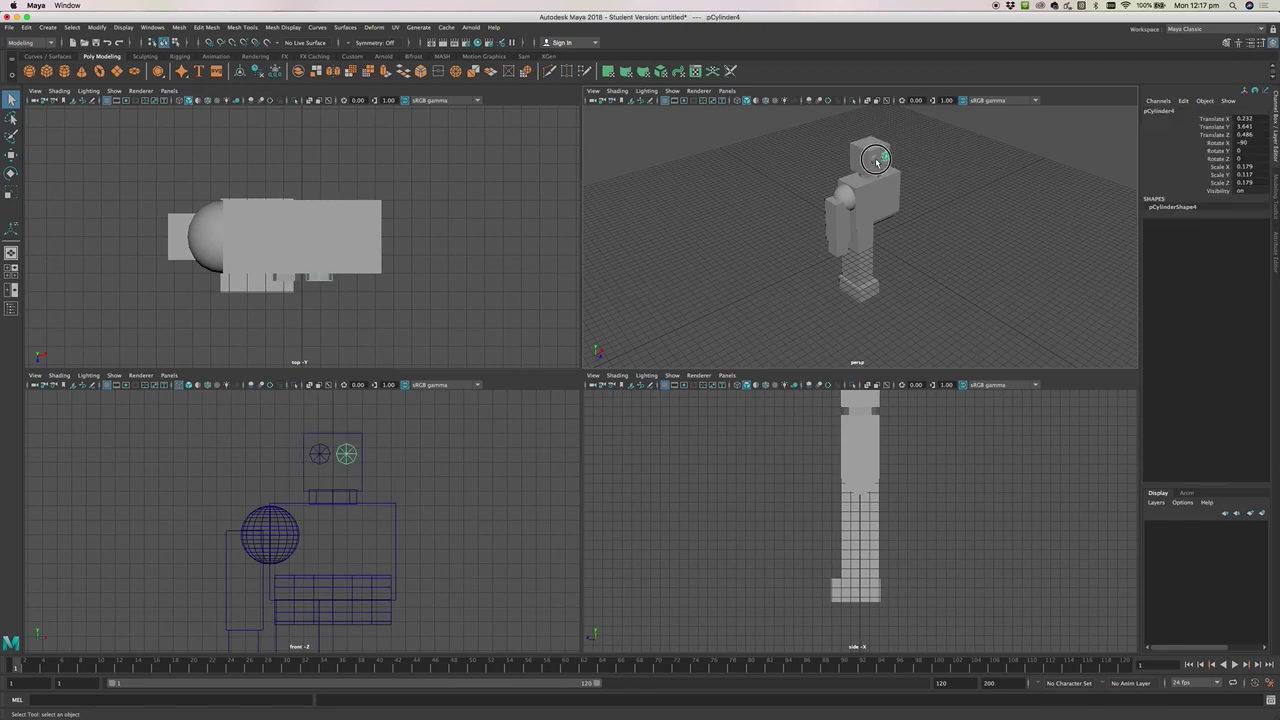
shift+click(873, 158)
shift+click(860, 150)
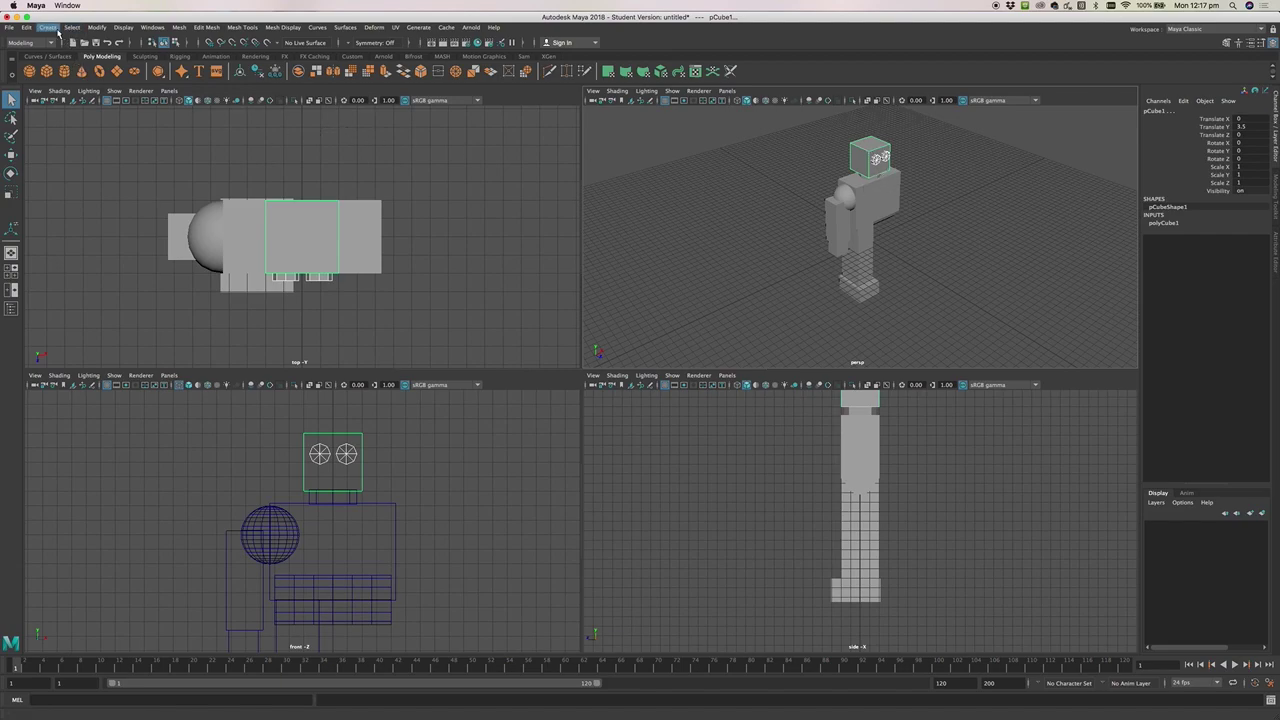
click(99, 29)
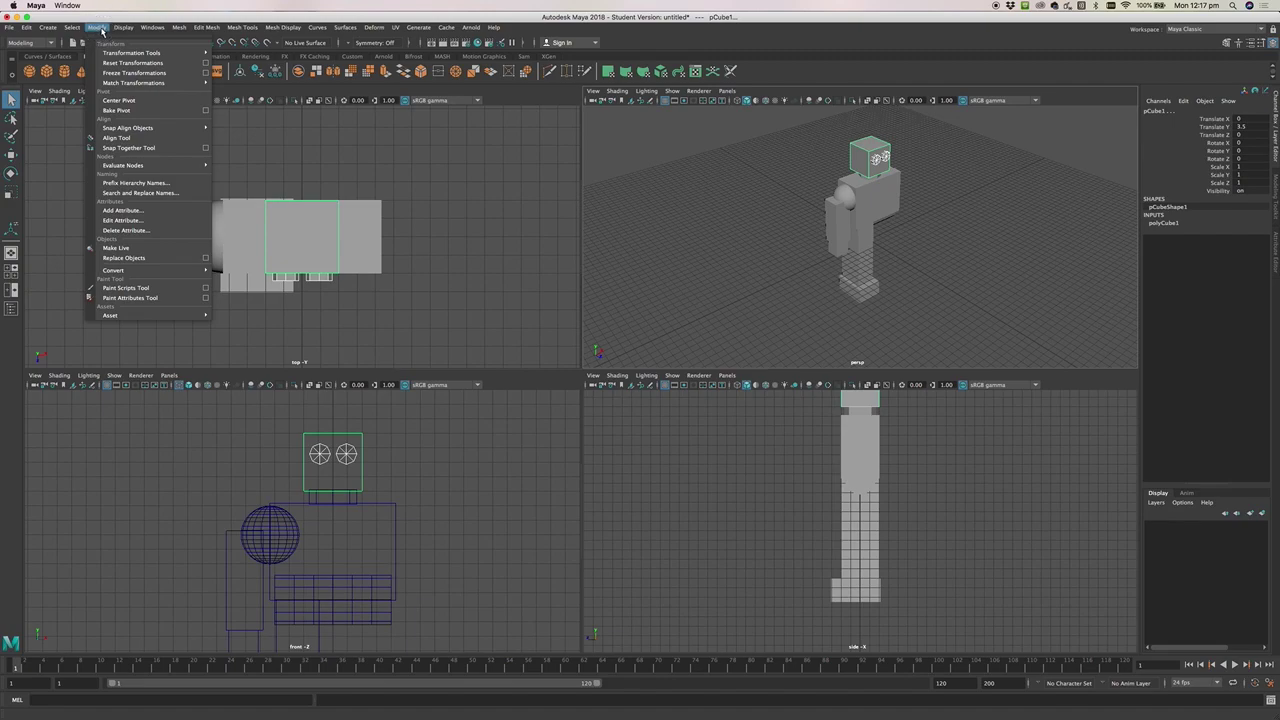
mouse_move(125, 29)
mouse_move(180, 29)
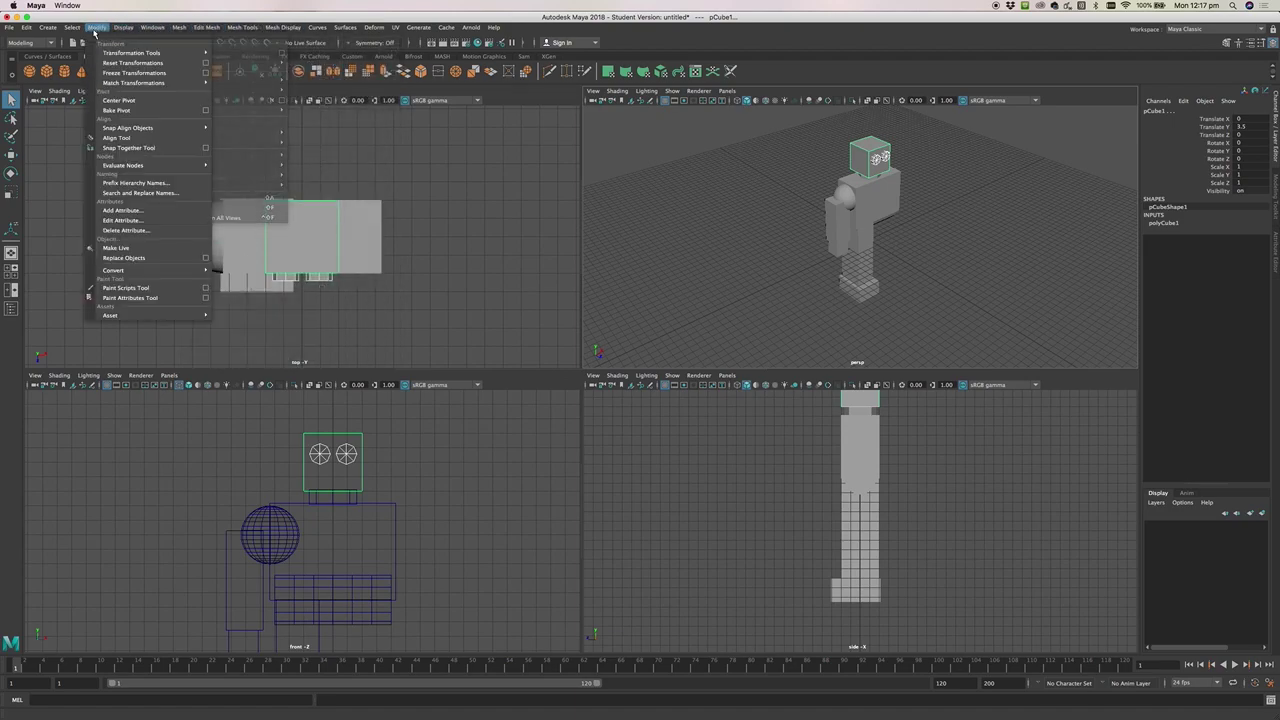
mouse_move(28, 29)
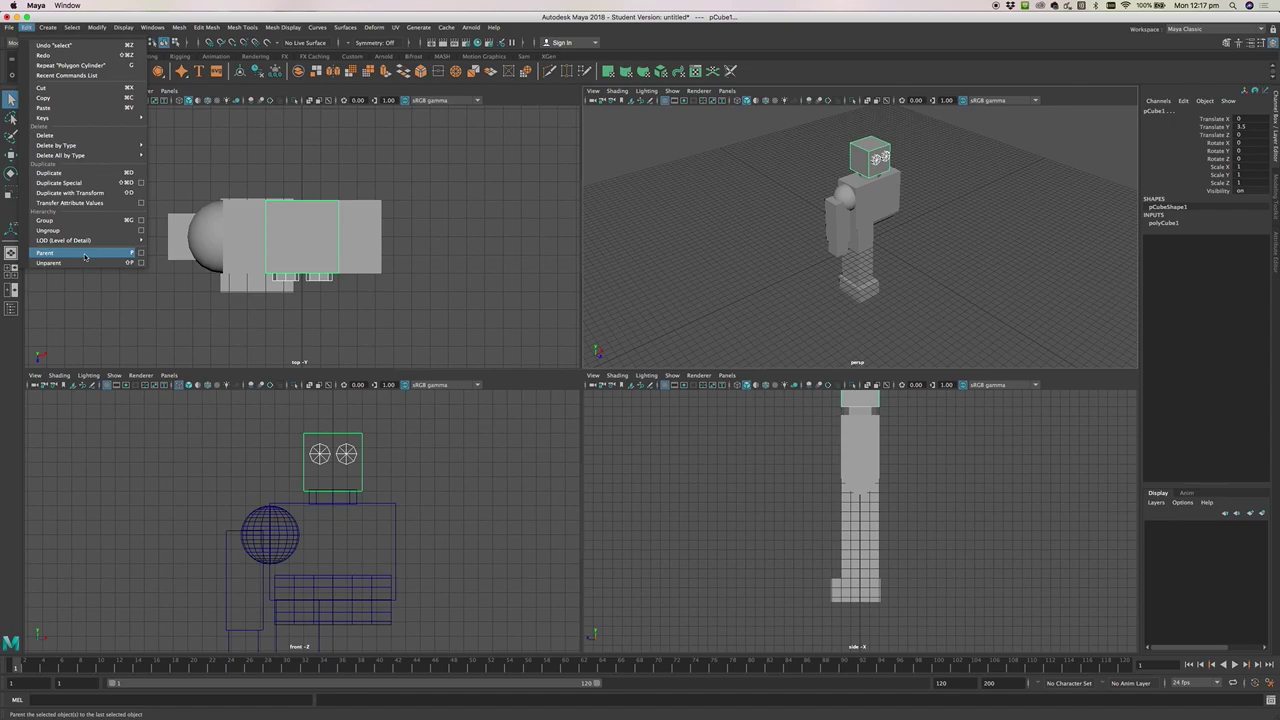
click(420, 167)
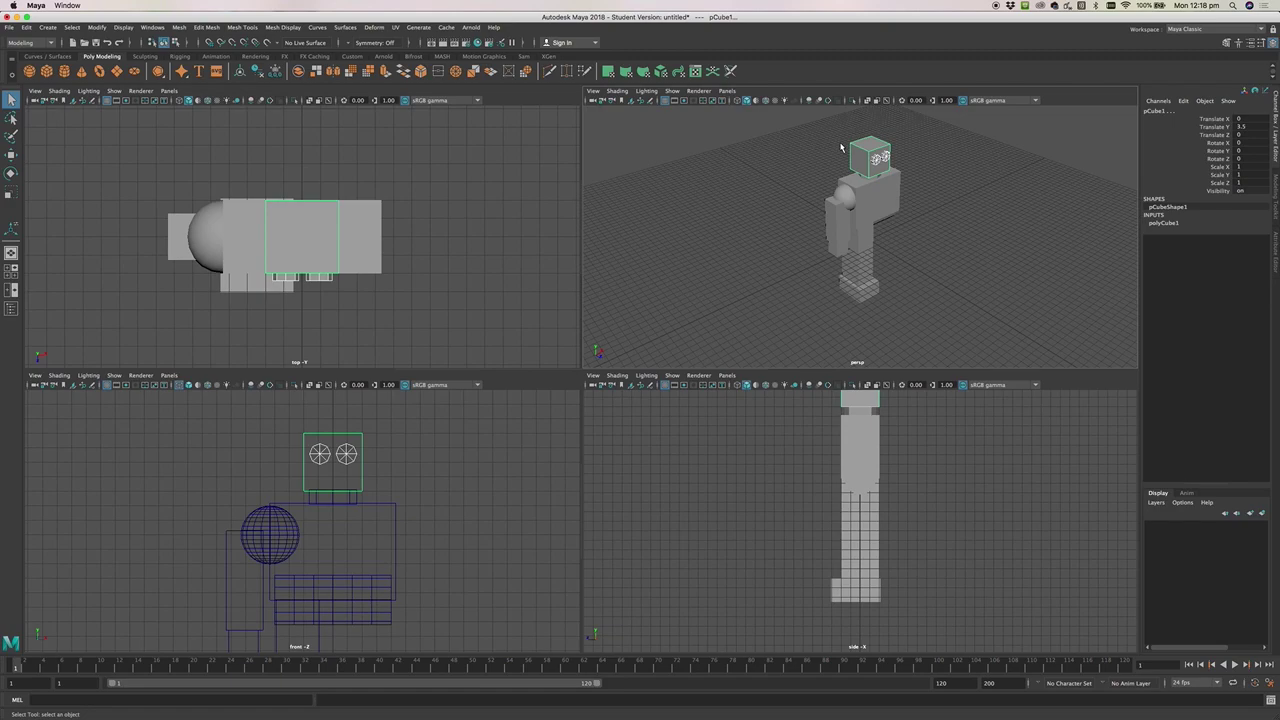
key(p)
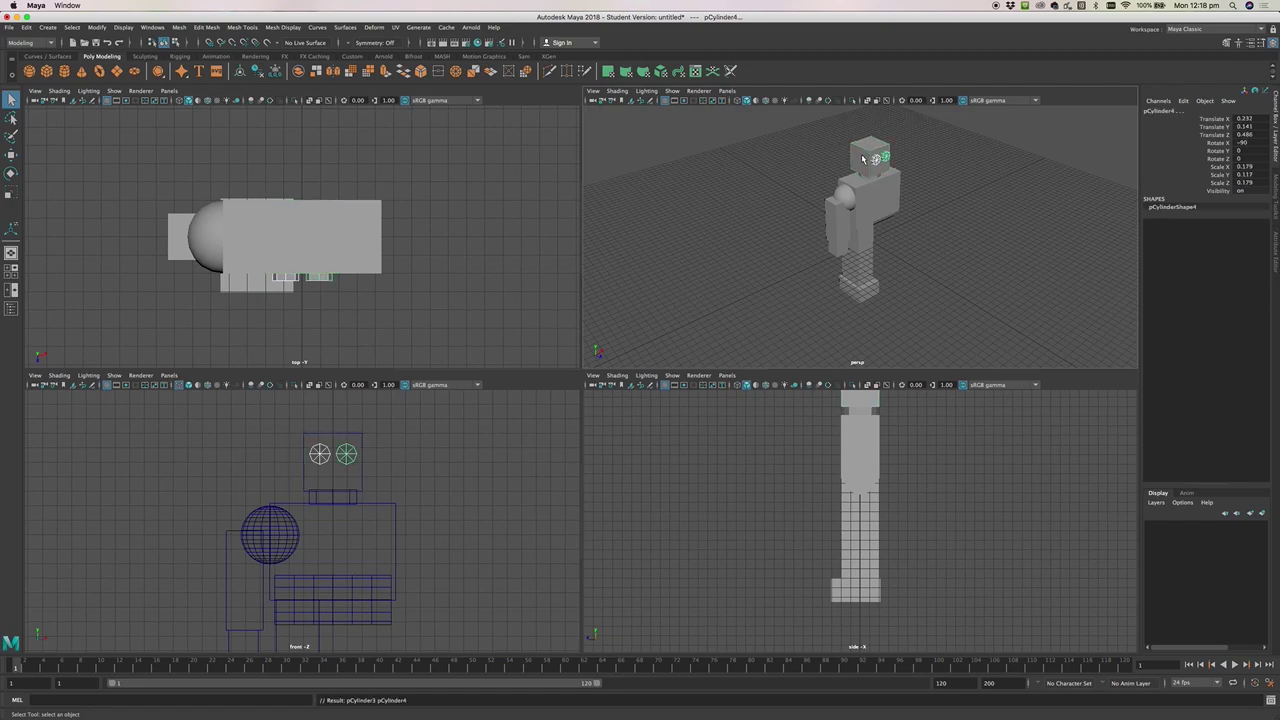
Check the head's parenting by selecting the head cube and an individual eye cylinder in turn
click(773, 141)
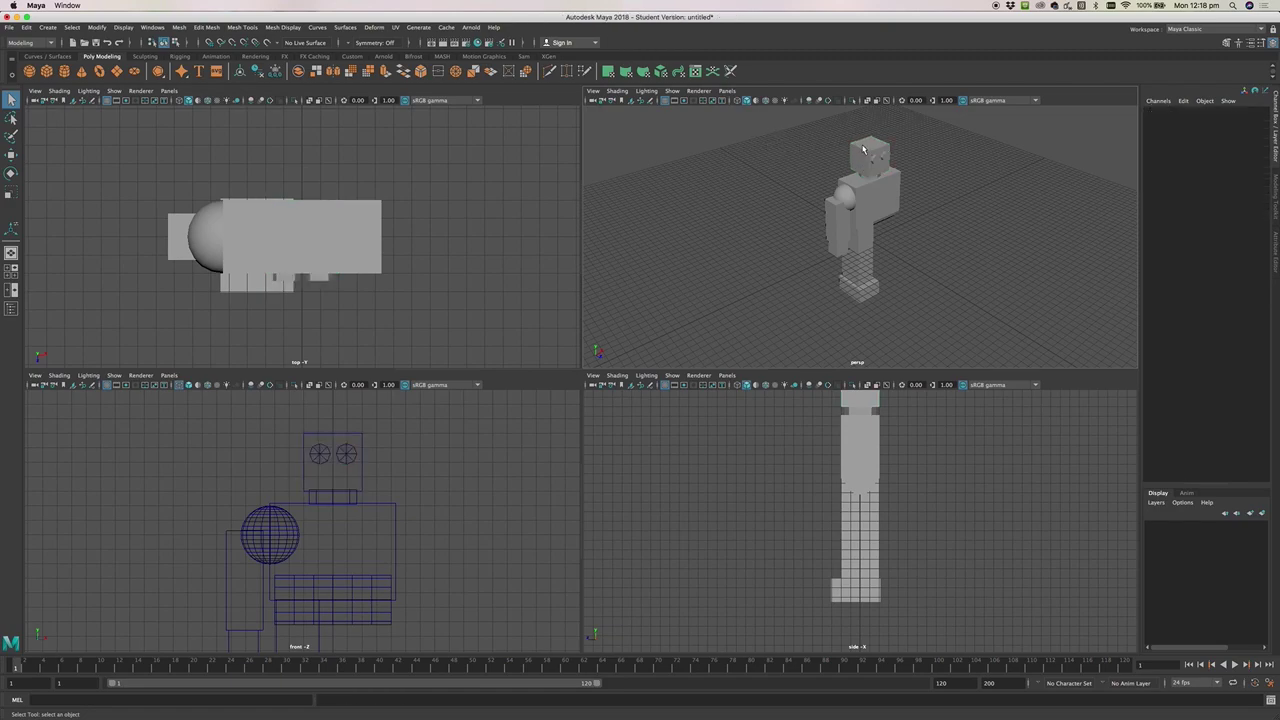
click(862, 151)
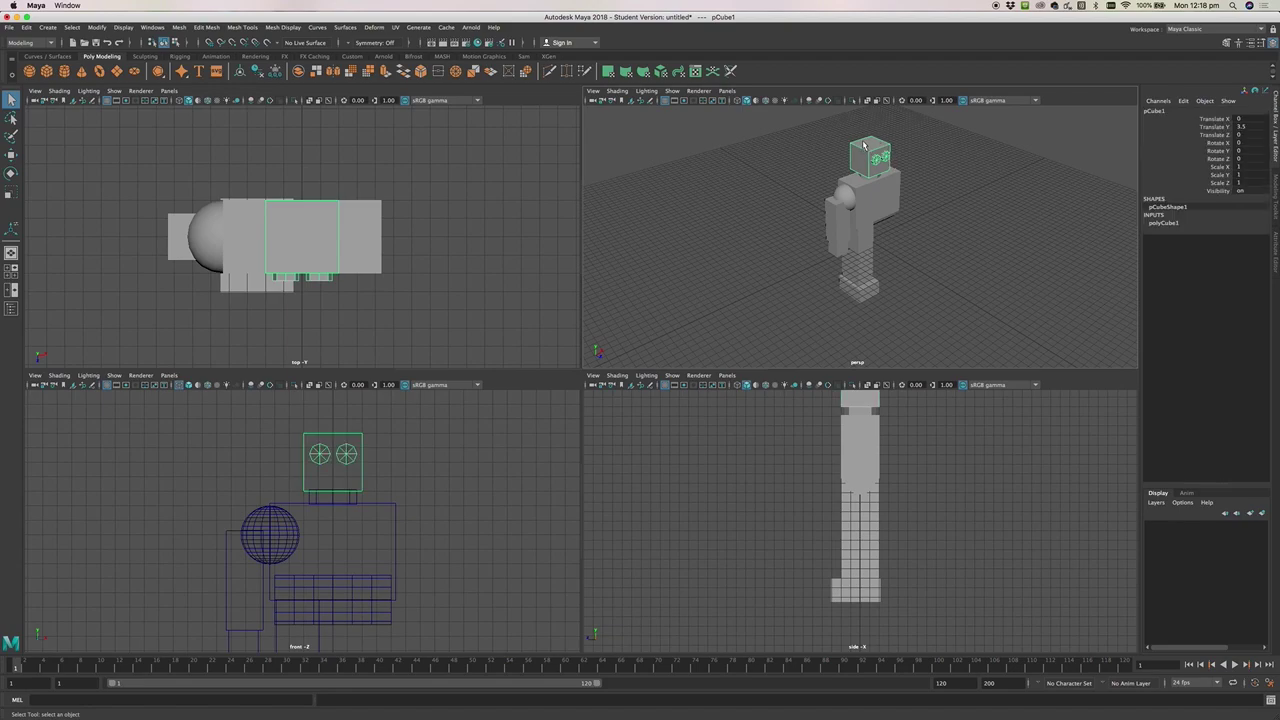
click(795, 140)
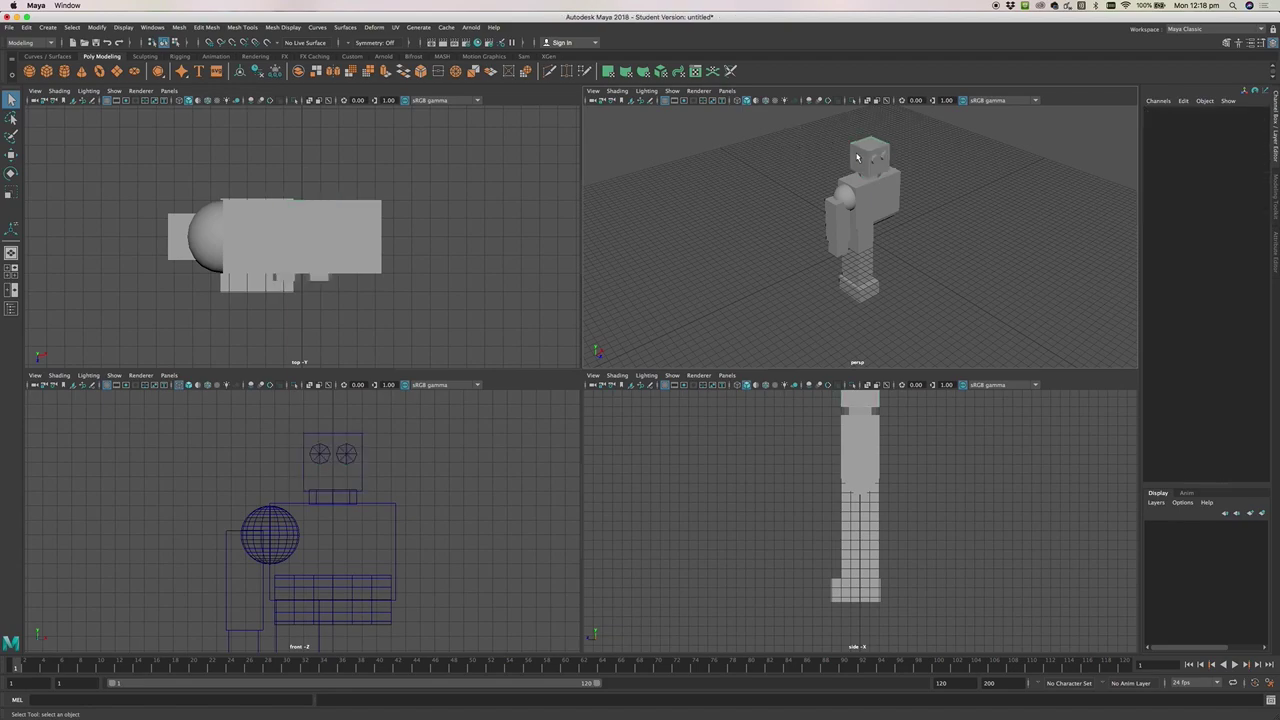
click(875, 165)
click(878, 162)
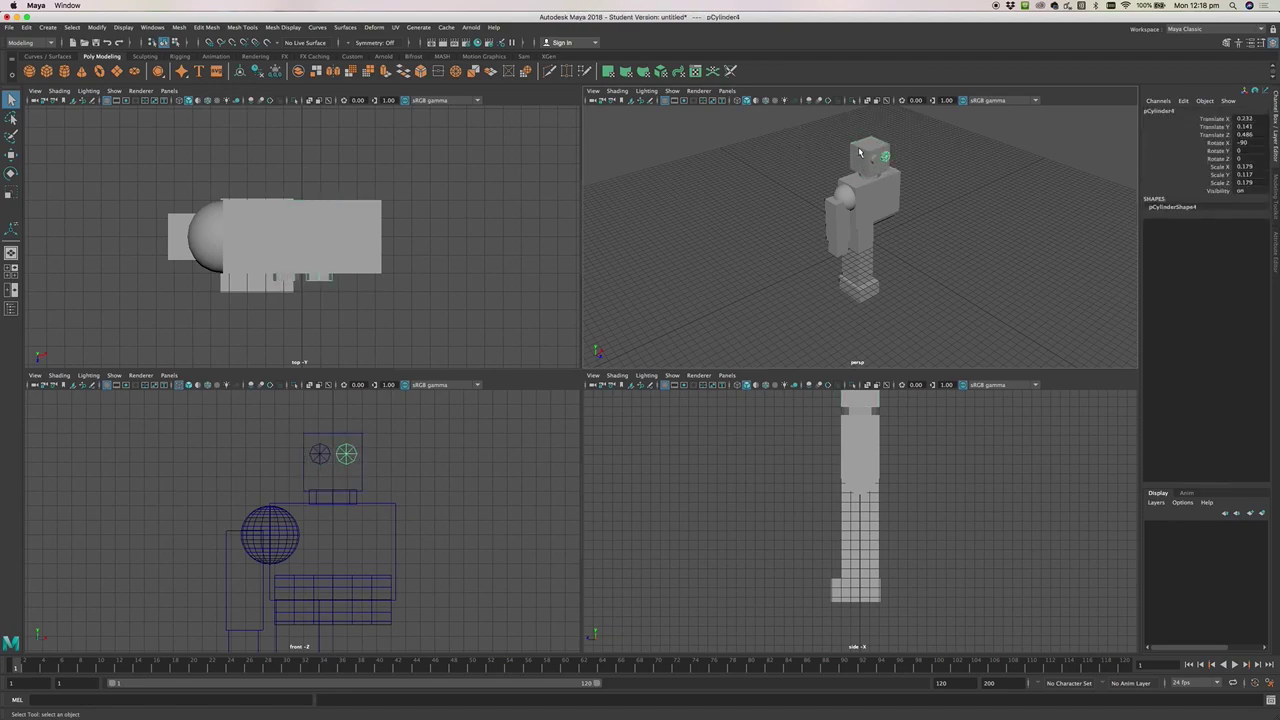
click(858, 156)
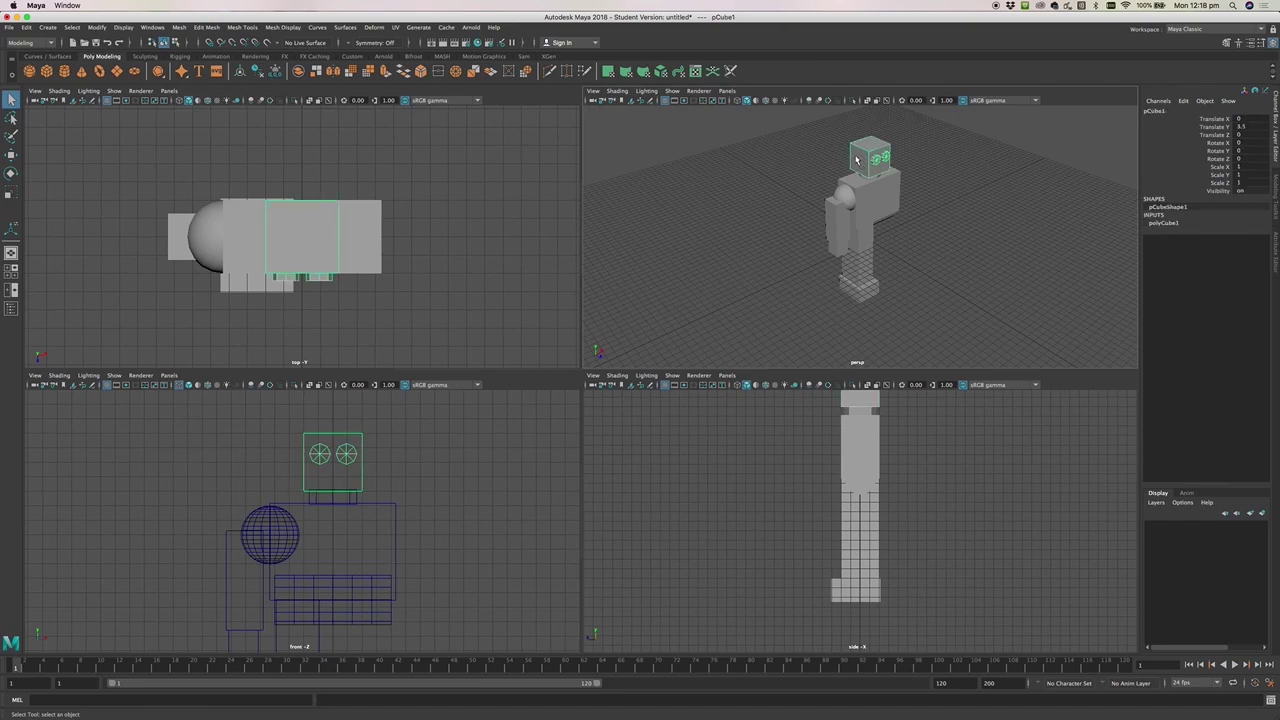
Try rotating the head cube by about -4.2 degrees around Y, undo the rotation and clear the selection
key(e)
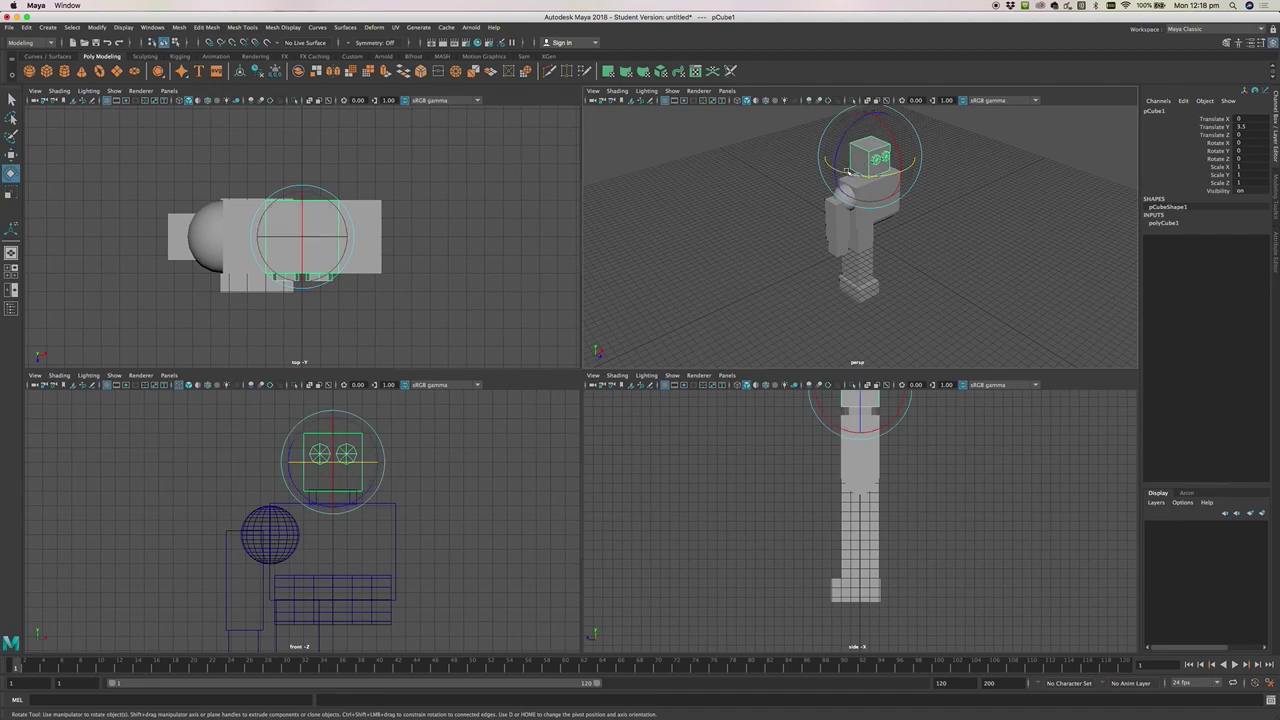
mouse_move(849, 178)
mouse_down()
mouse_move(835, 163)
mouse_move(869, 172)
mouse_up()
key(z)
key(z)
key(z)
key(z)
key(z)
key(z)
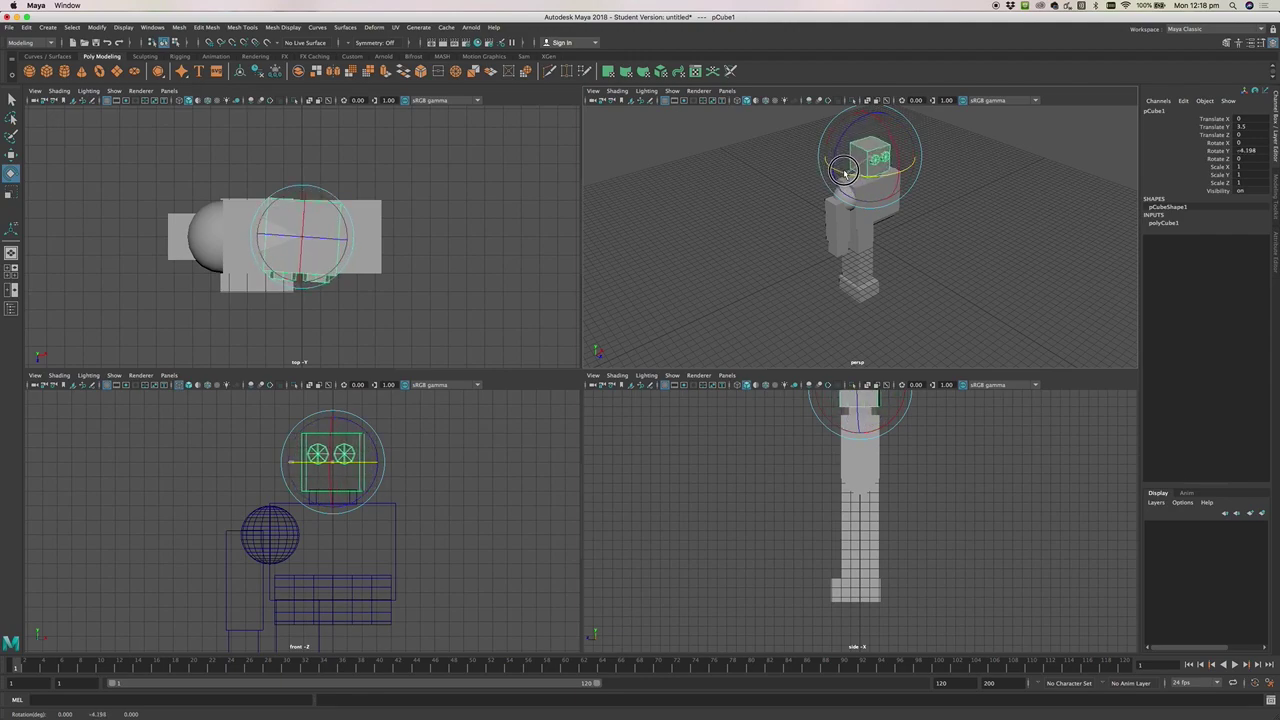
click(962, 220)
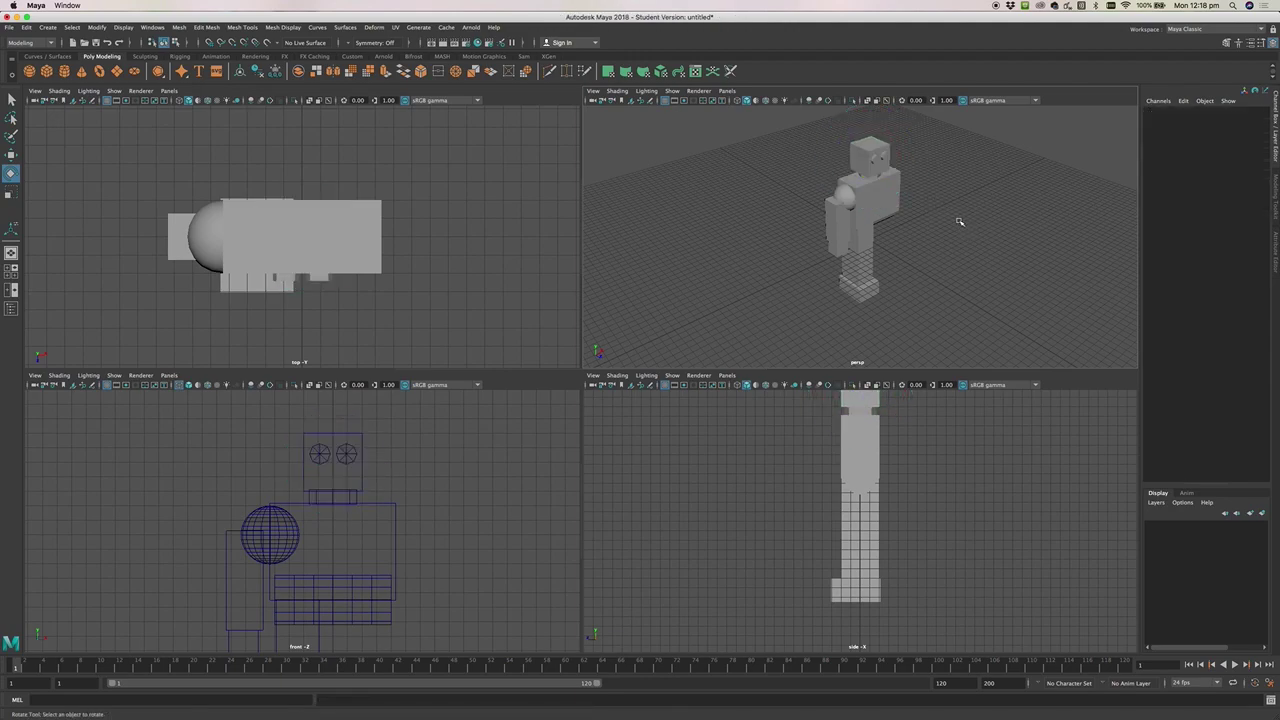
Parent the hand cube and the arm cube to the shoulder sphere
click(838, 235)
click(754, 194)
click(840, 200)
click(762, 208)
key(q)
click(841, 201)
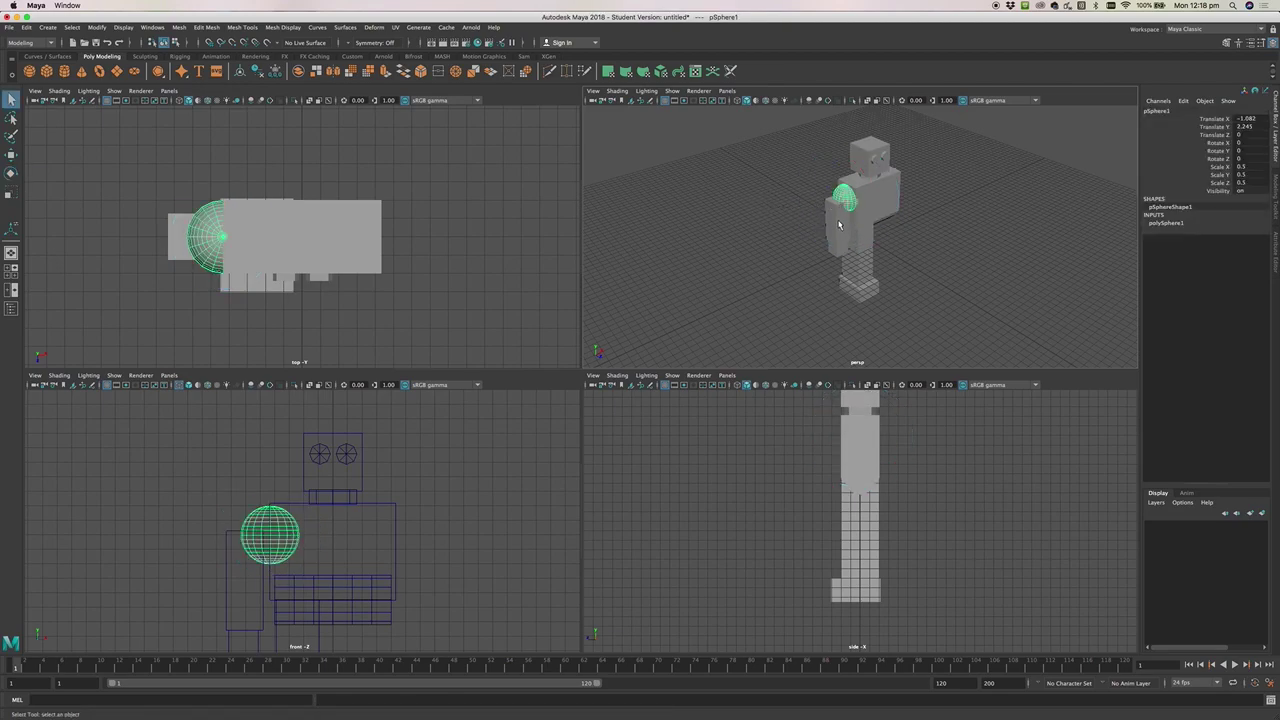
click(840, 226)
click(842, 252)
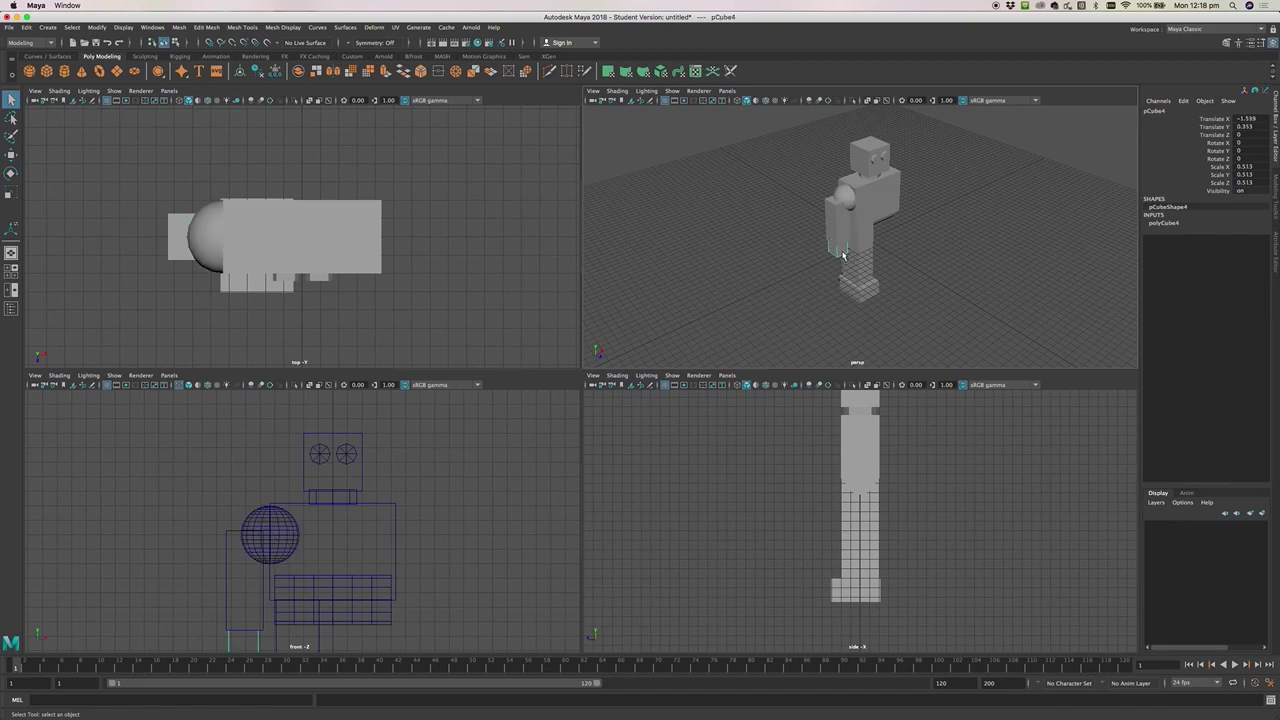
click(836, 224)
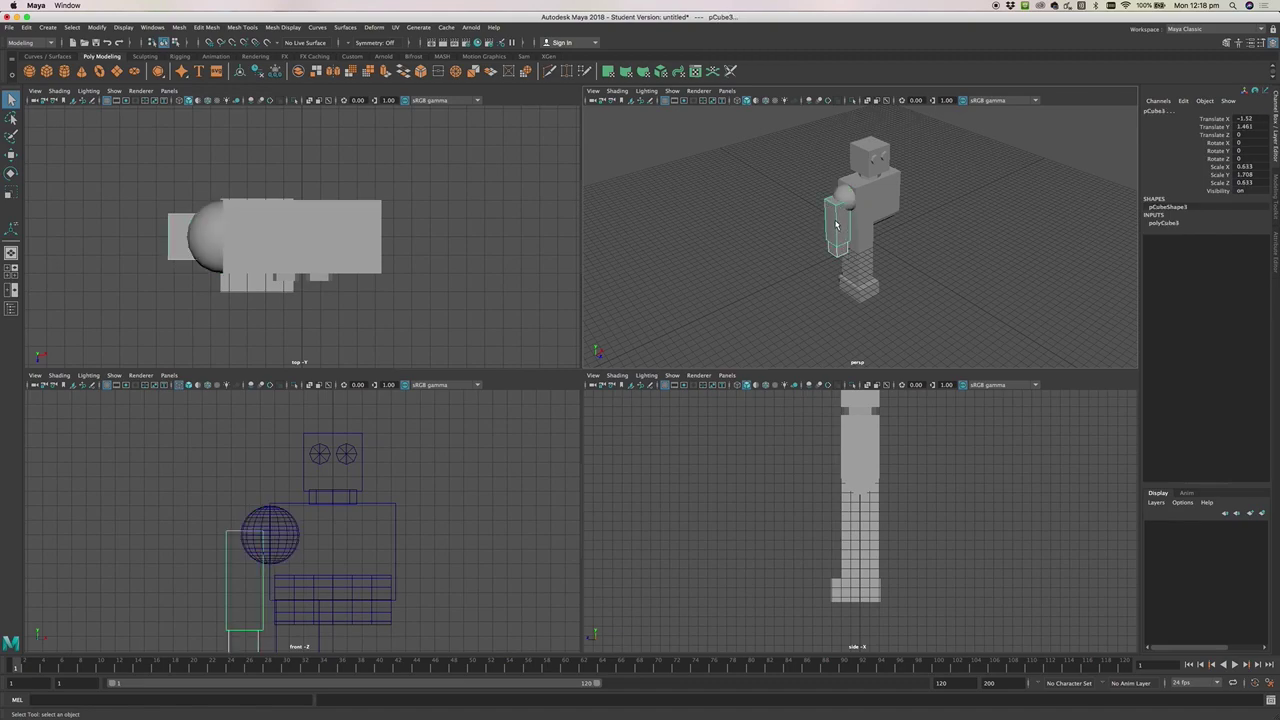
click(846, 198)
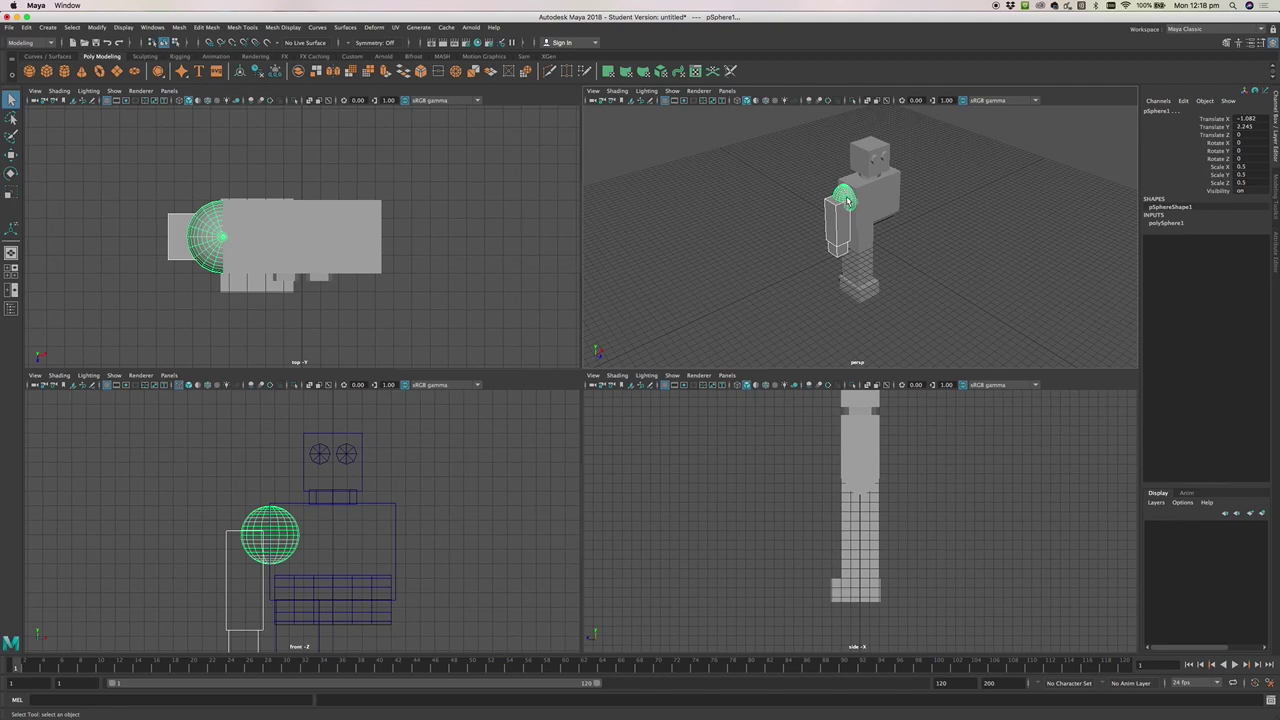
key(Up)
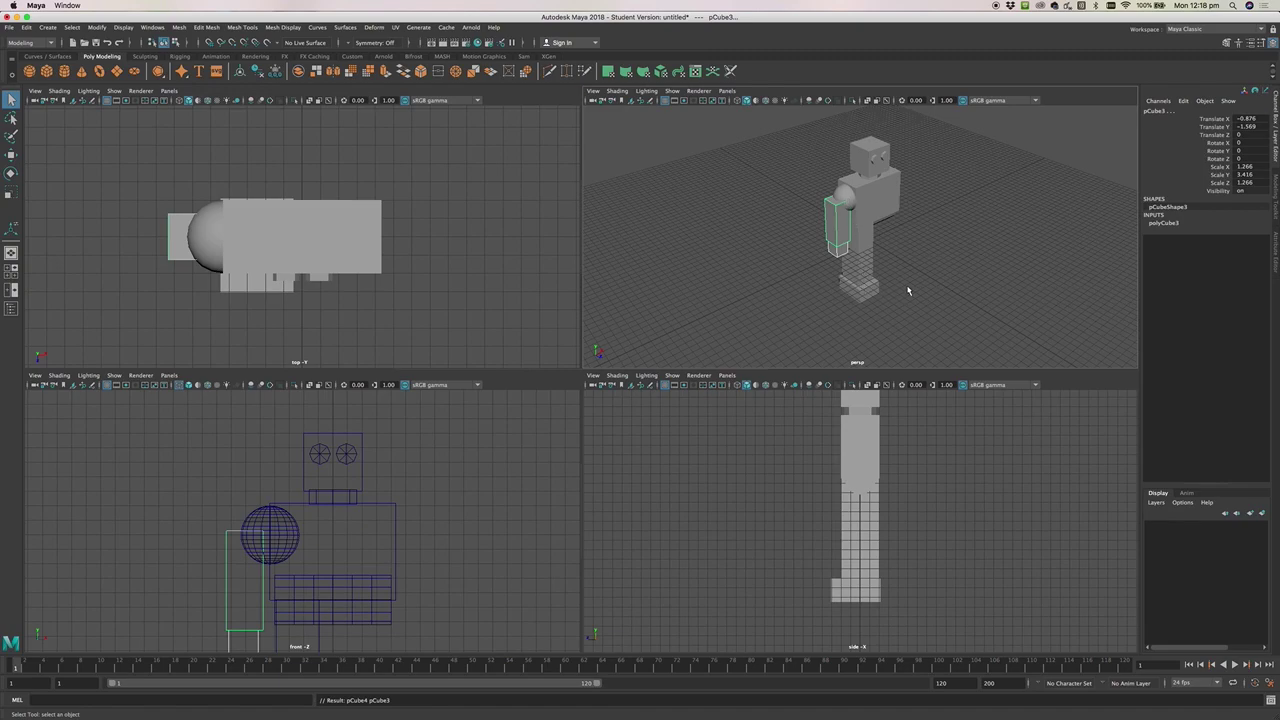
Parent the foot cube to the leg cube
alt+drag(908, 292, 866, 274)
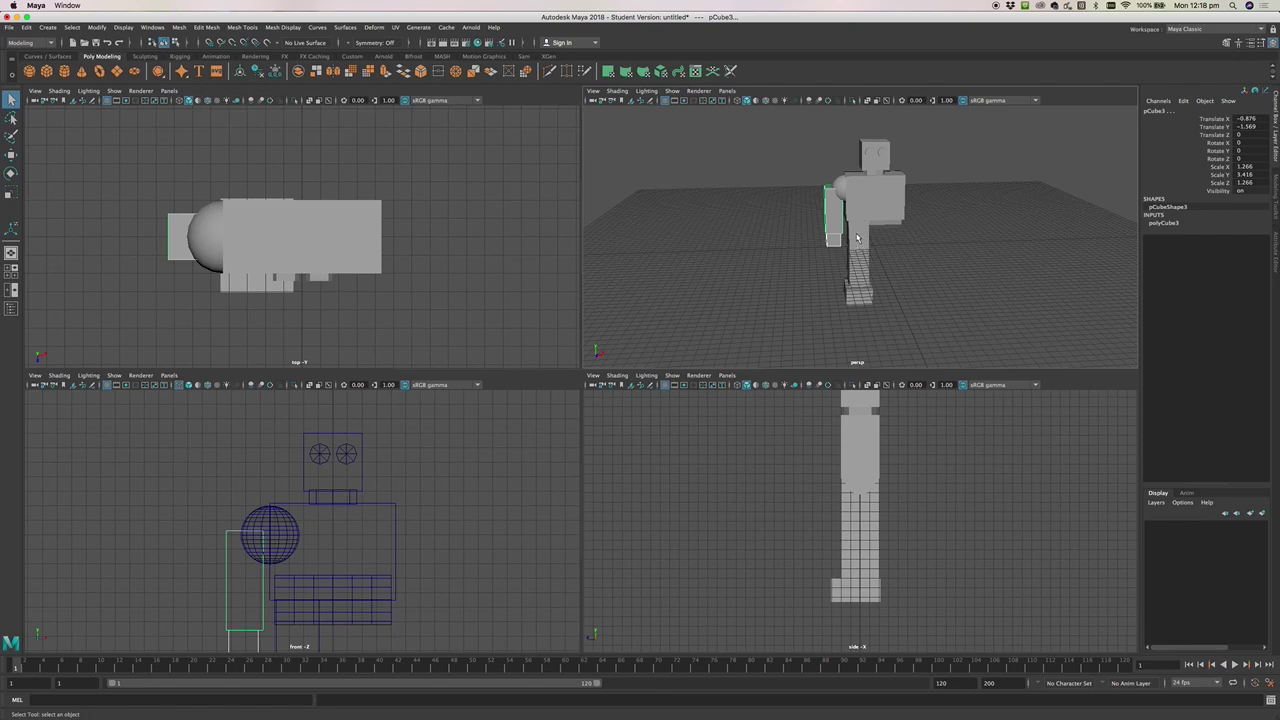
click(862, 297)
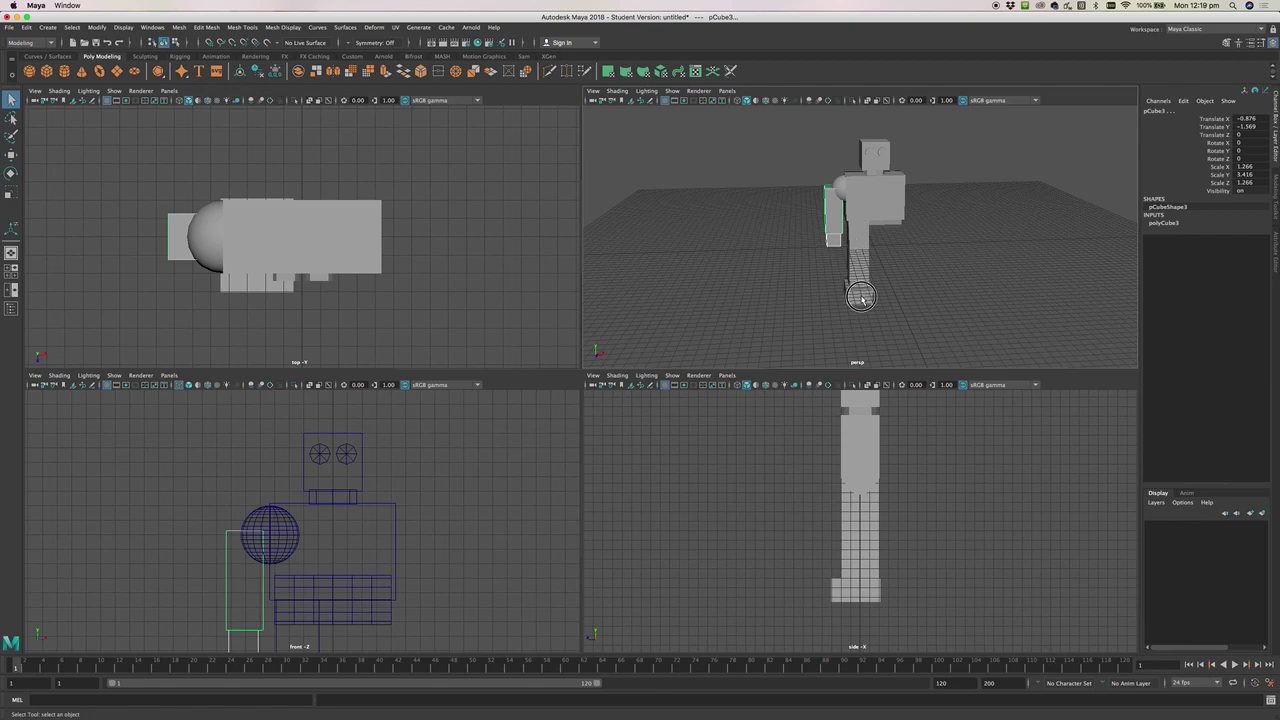
click(861, 246)
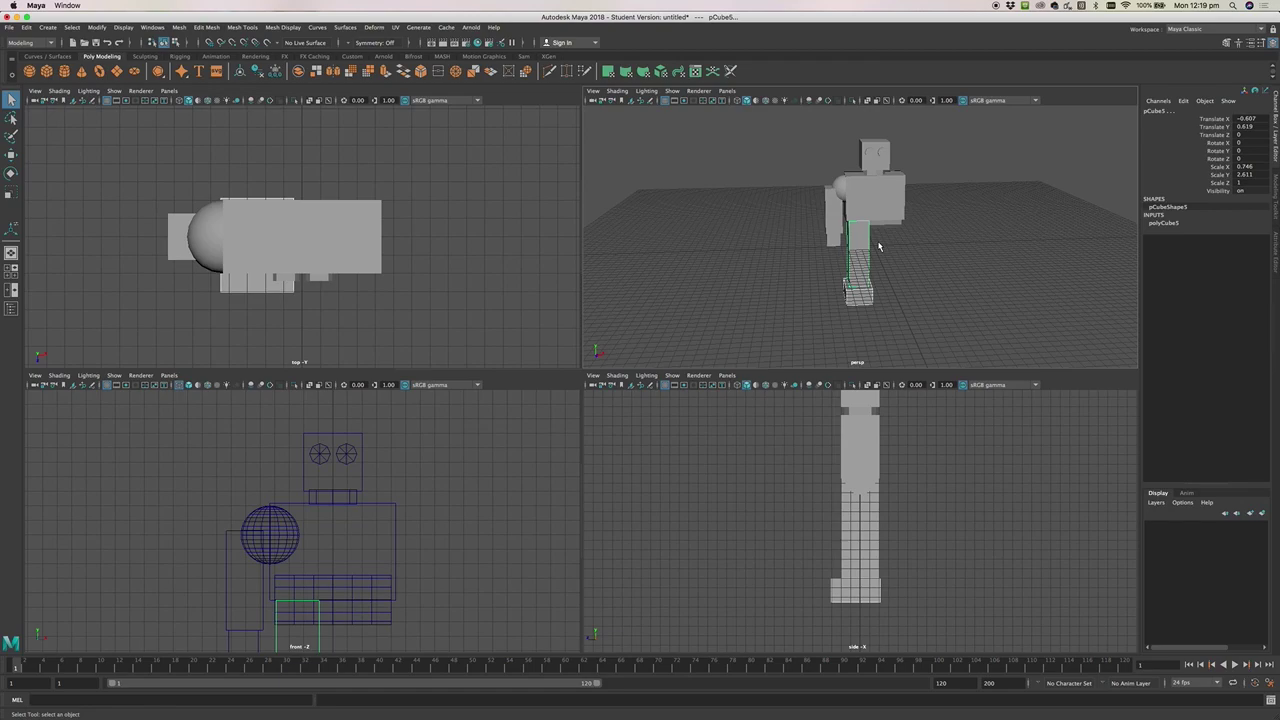
key(Right)
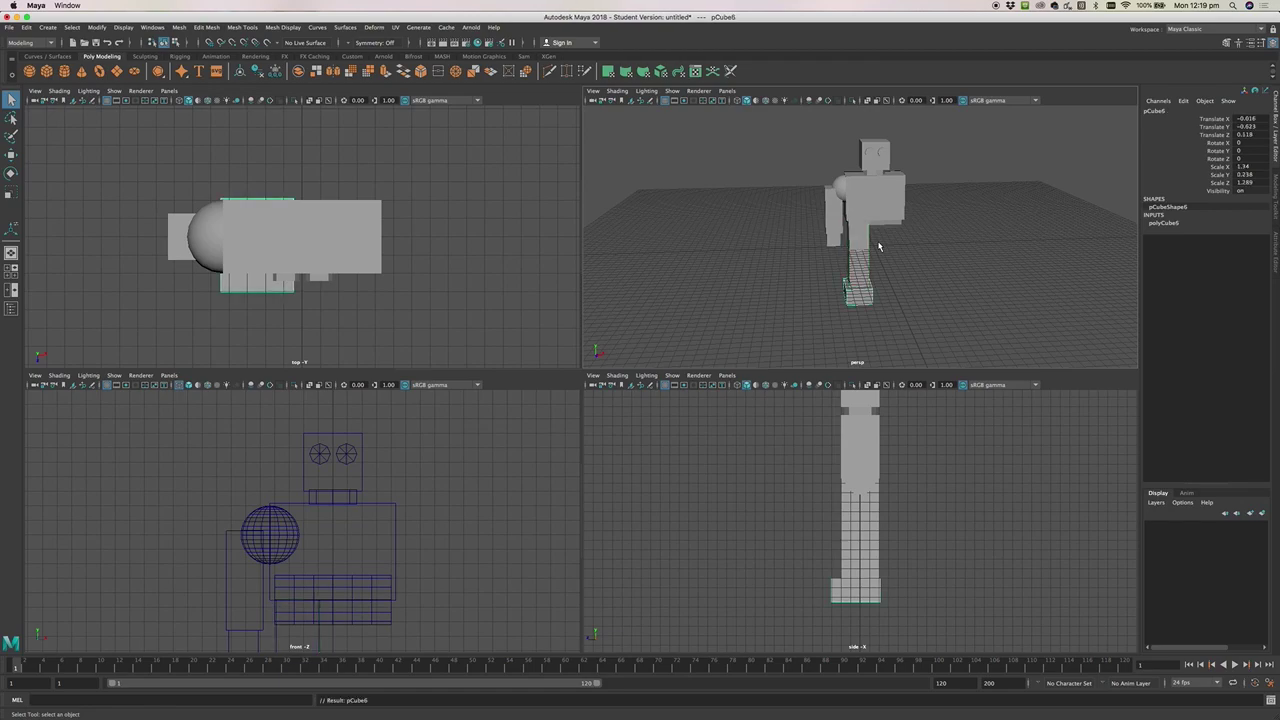
mouse_move(908, 262)
alt+mouse_down()
mouse_move(956, 268)
mouse_move(949, 286)
mouse_move(1017, 247)
mouse_move(920, 277)
alt+mouse_up()
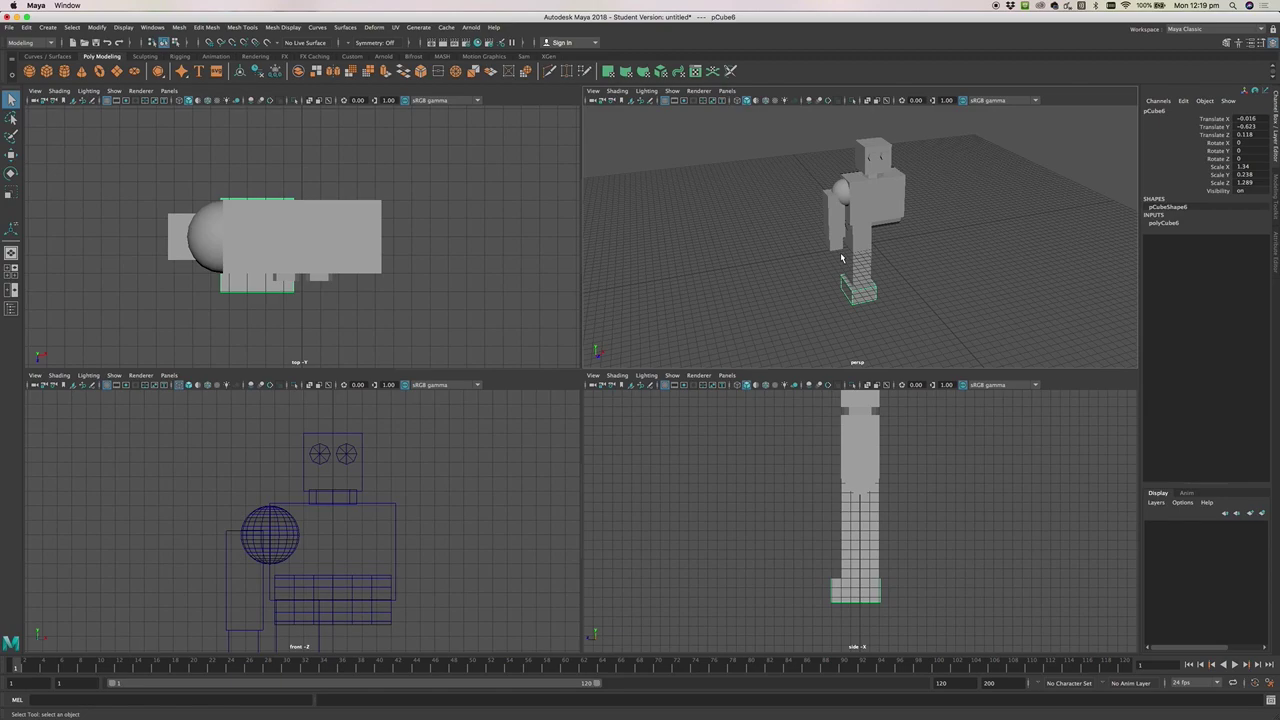
Check the arm and leg parenting by selecting the shoulder sphere and the neighbouring body parts in turn
click(842, 197)
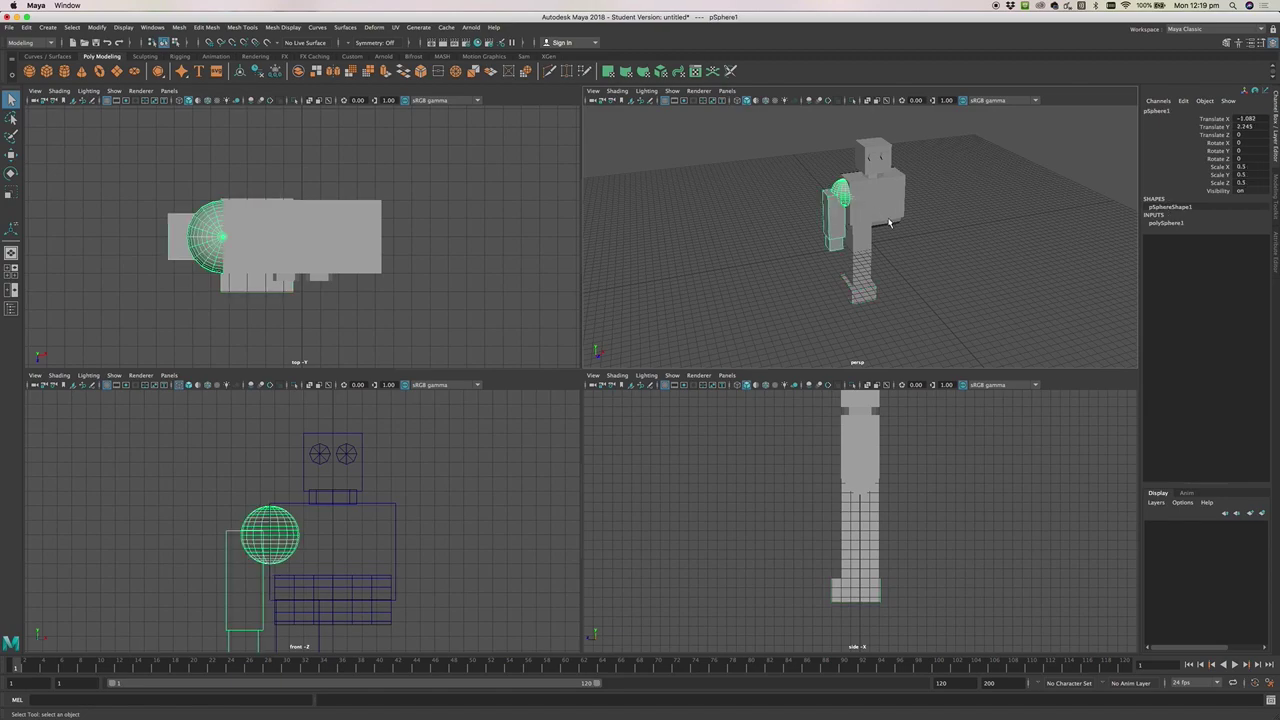
click(864, 244)
key(z)
key(z)
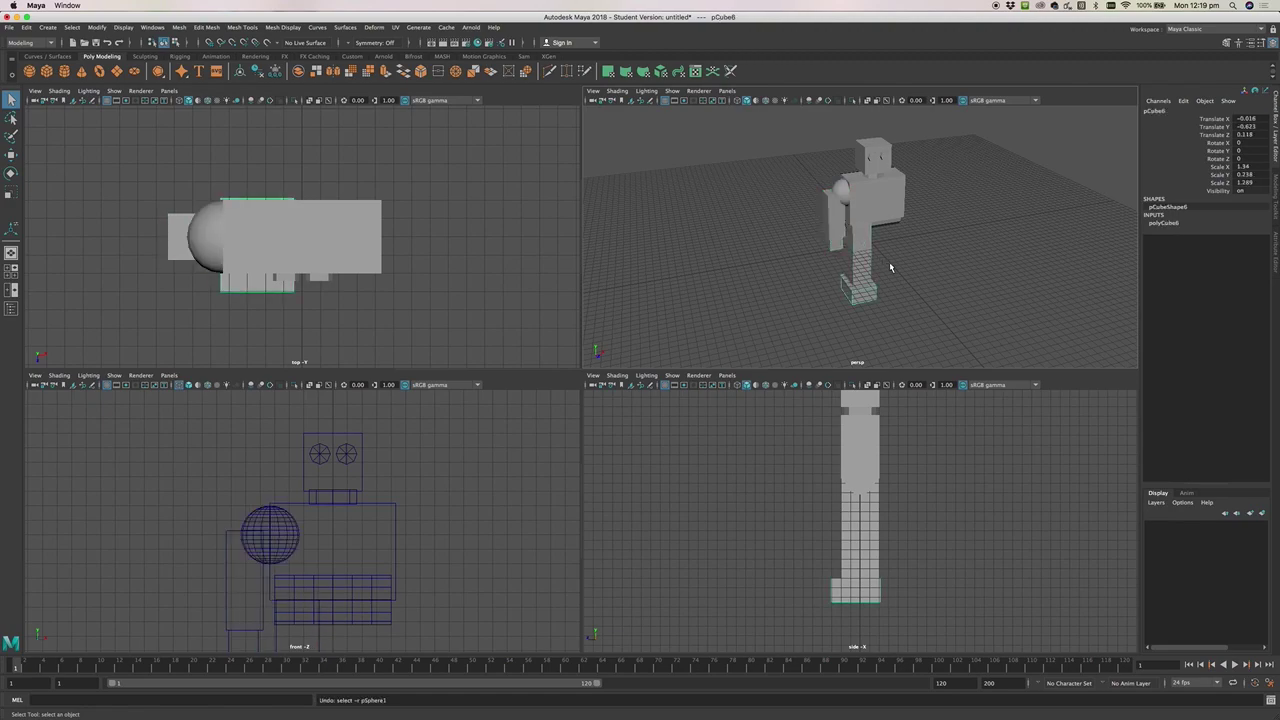
click(842, 232)
click(846, 190)
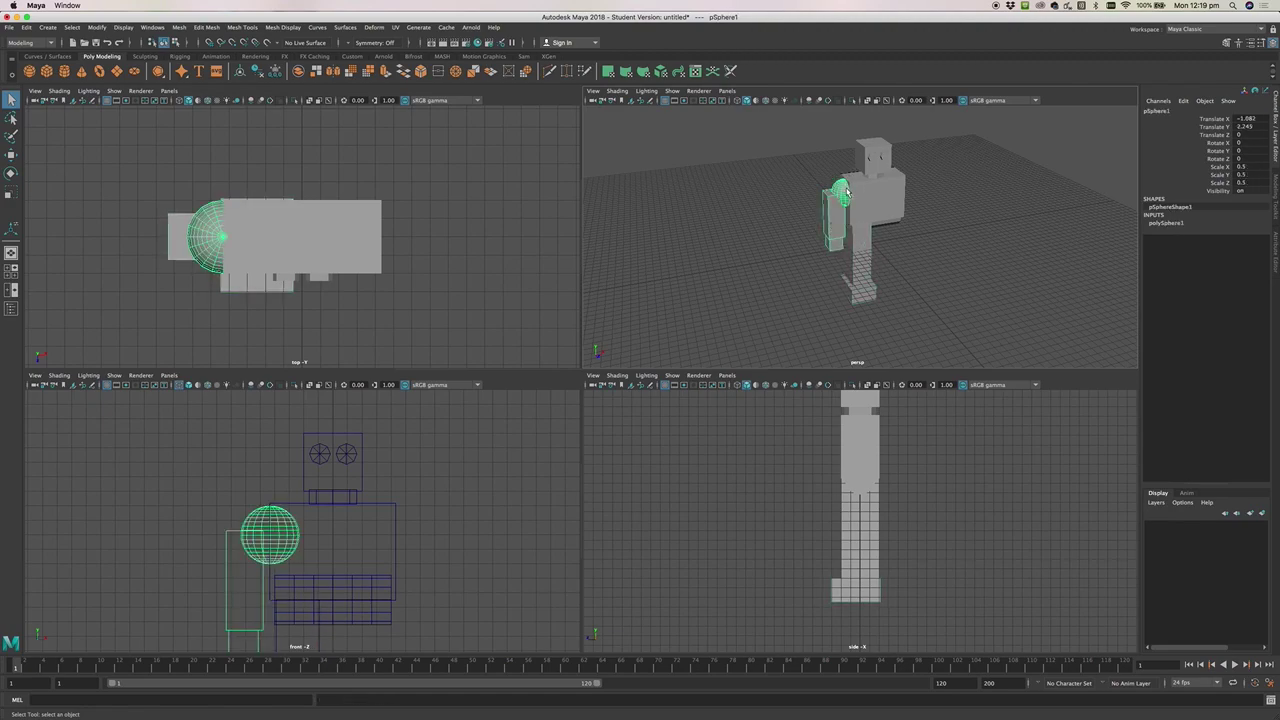
click(850, 214)
click(822, 184)
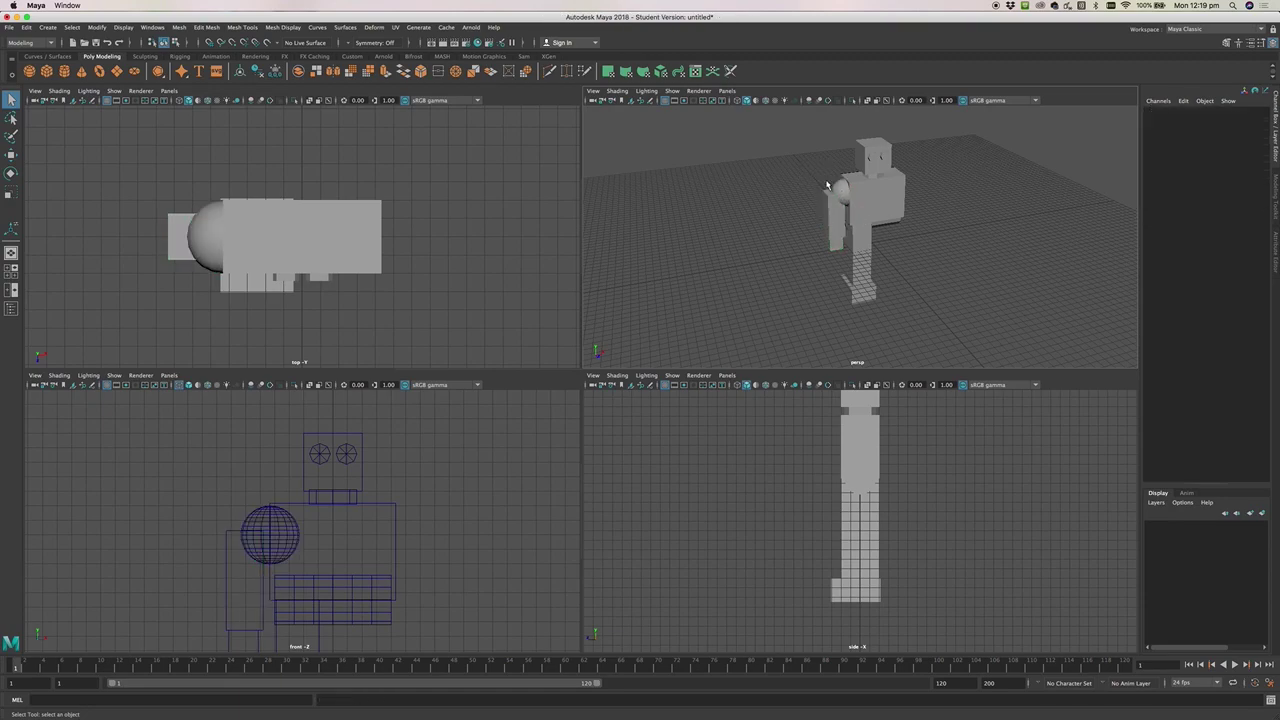
click(843, 190)
Undo the parenting of the foot to the leg and of the hand and arm to the shoulder sphere
key(z)
key(z)
key(z)
key(z)
key(z)
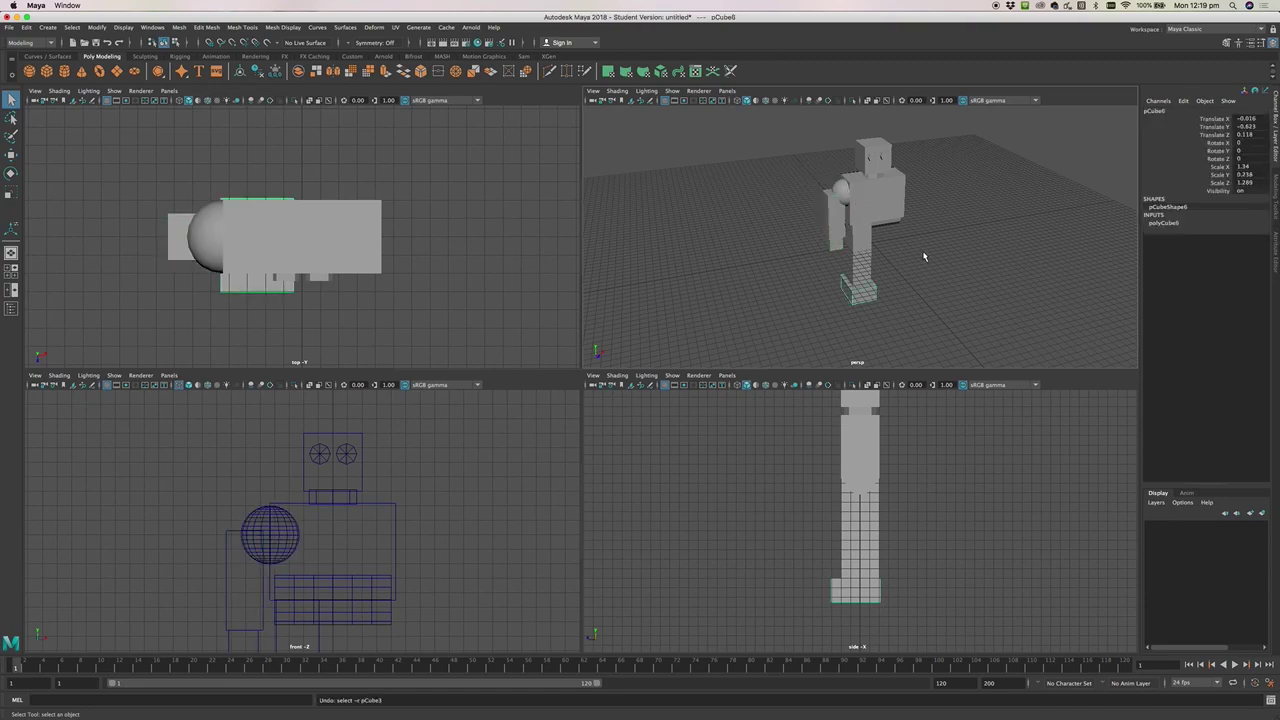
key(z)
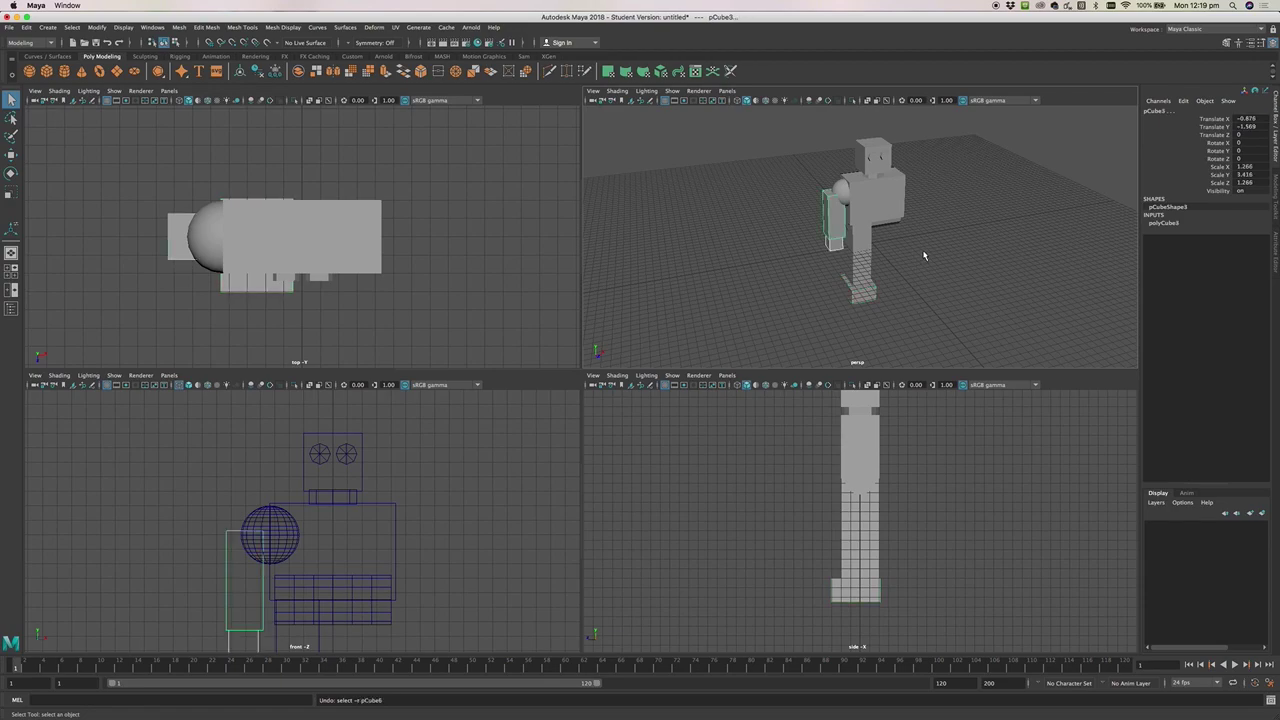
click(843, 203)
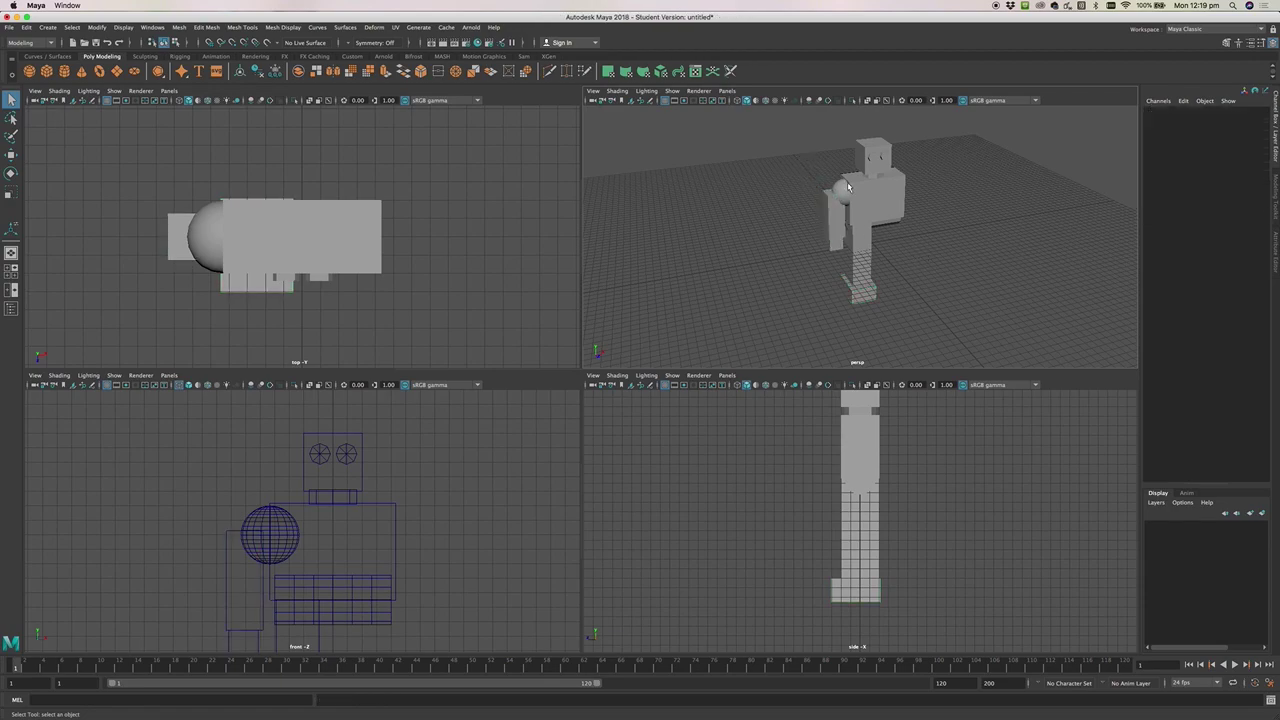
click(843, 190)
key(z)
key(z)
key(z)
key(z)
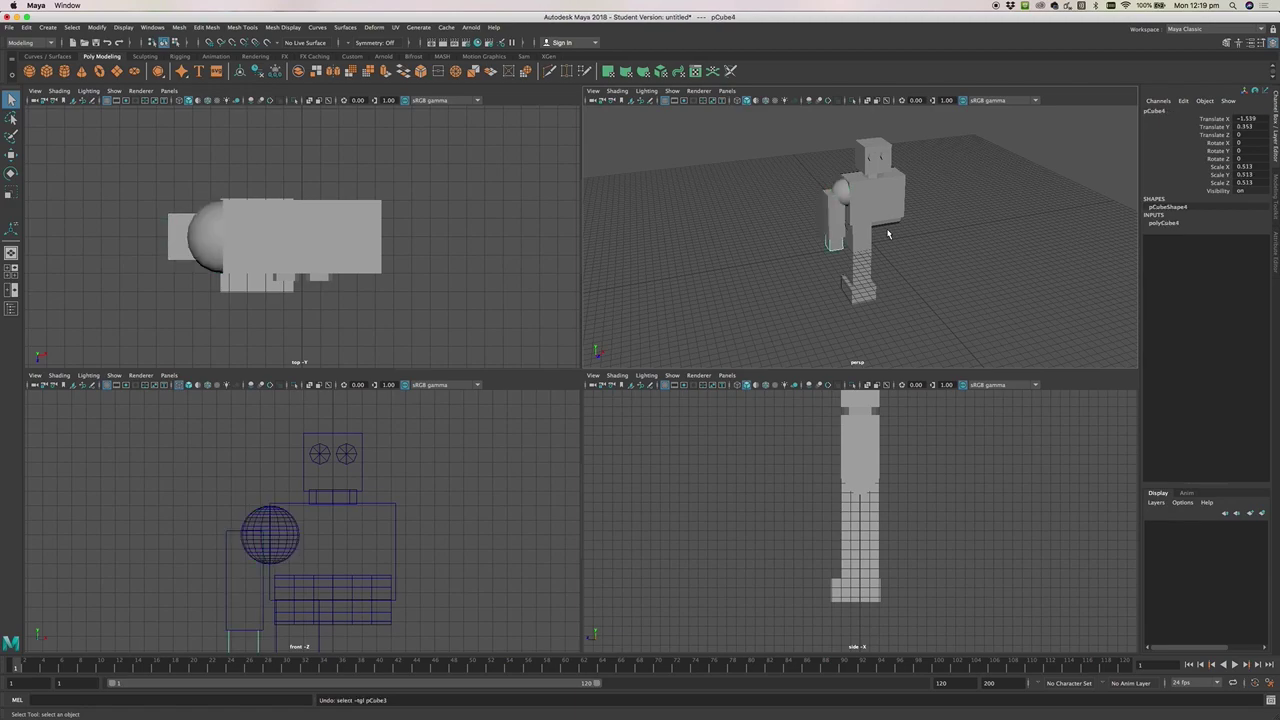
key(z)
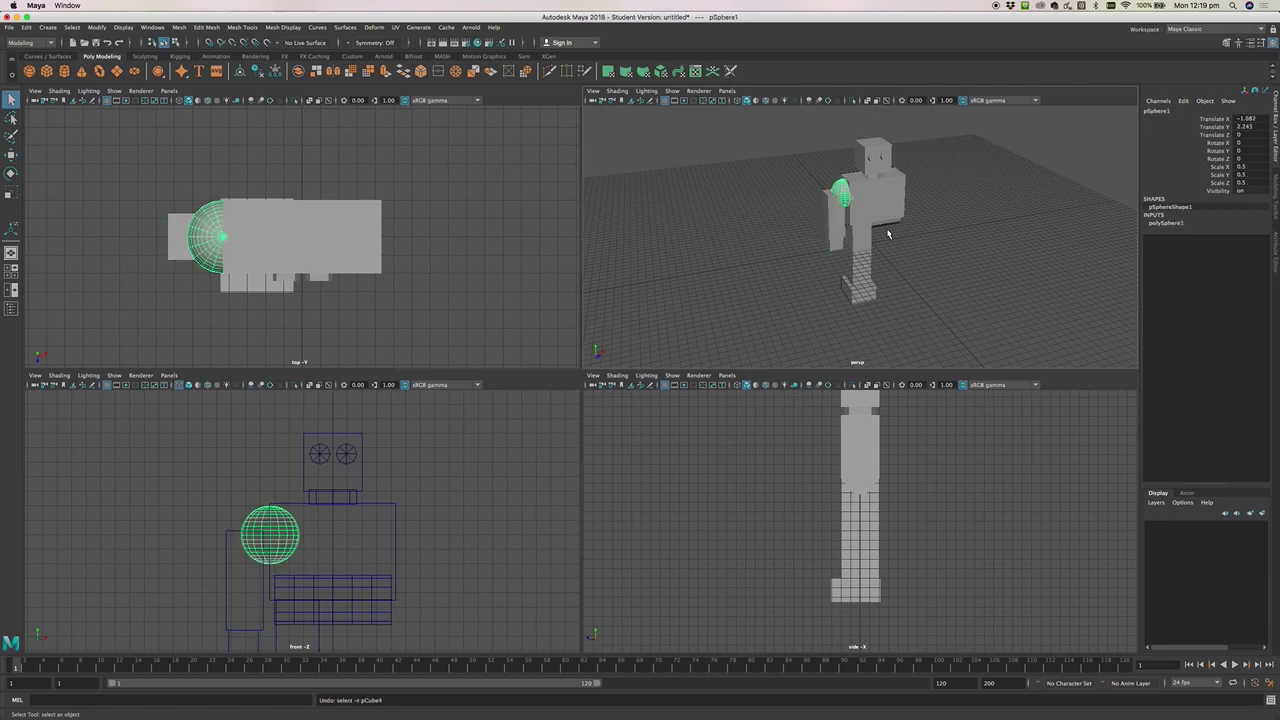
key(z)
key(z)
key(z)
key(z)
key(z)
key(z)
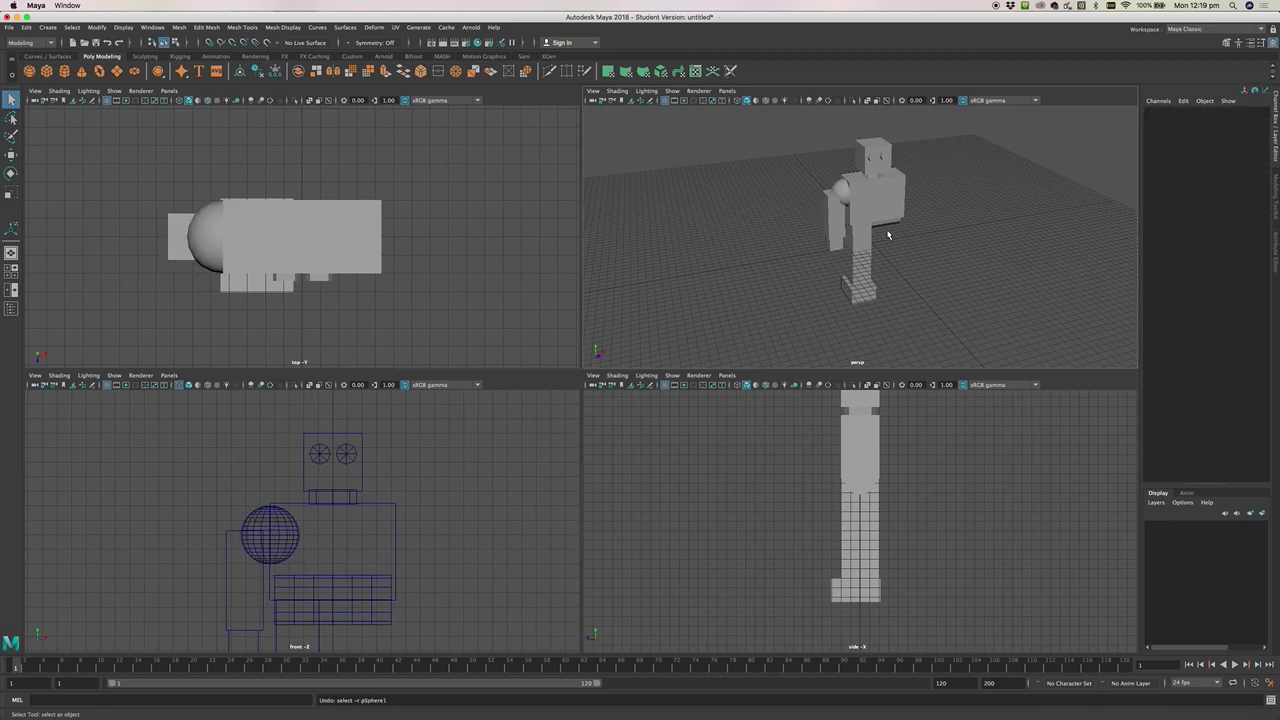
key(z)
key(z)
key(z)
key(z)
Inspect the transform values of the shoulder sphere, arm, leg, foot and torso individually, then clear the selection
click(845, 193)
click(835, 225)
click(870, 287)
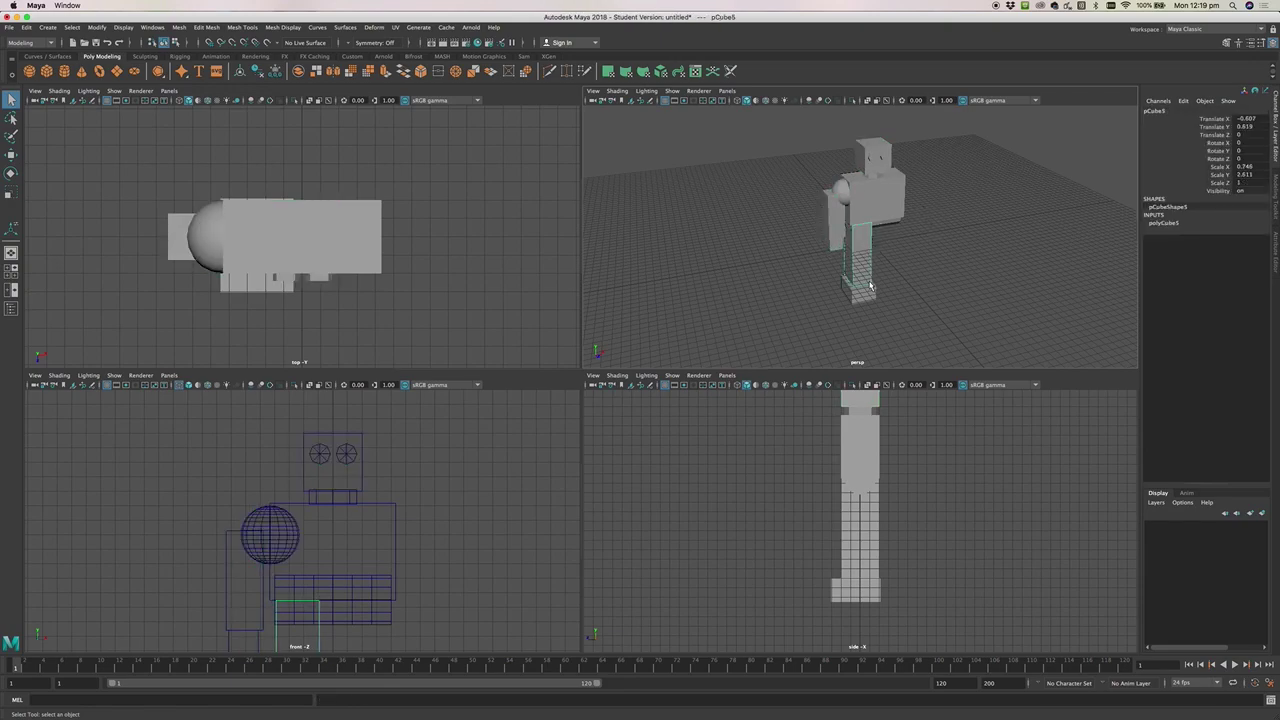
click(864, 292)
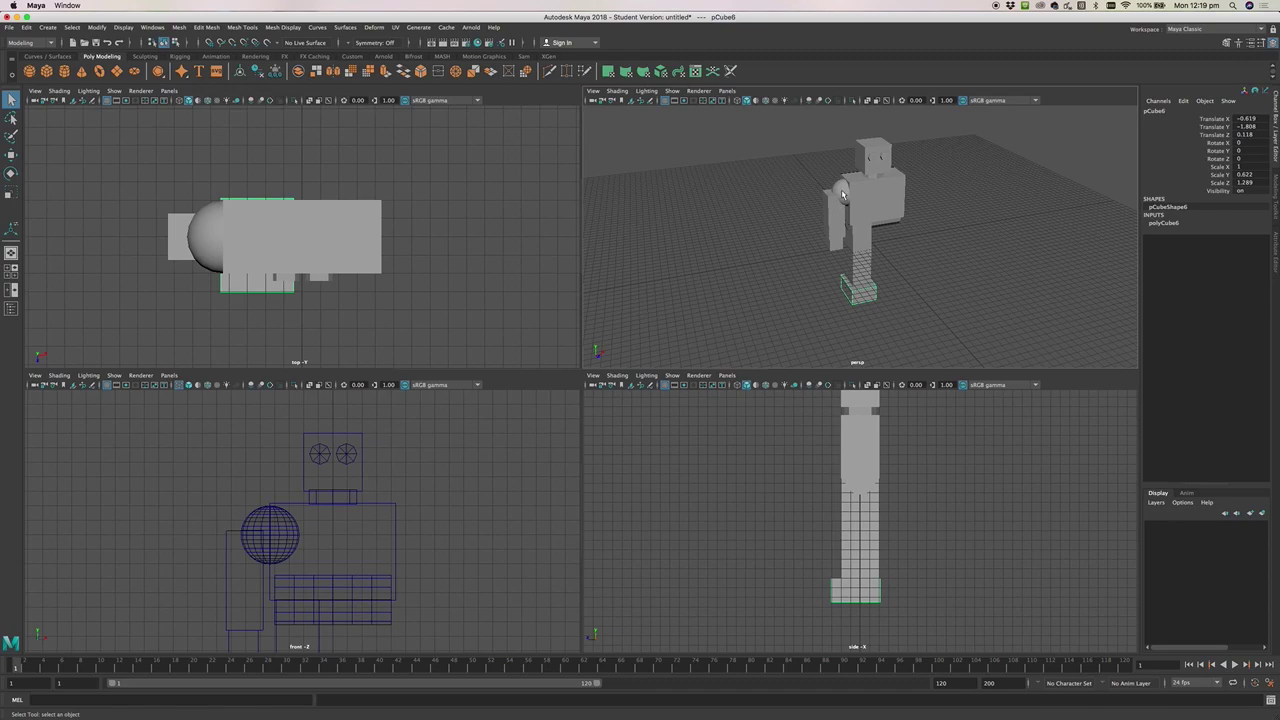
click(845, 194)
click(886, 200)
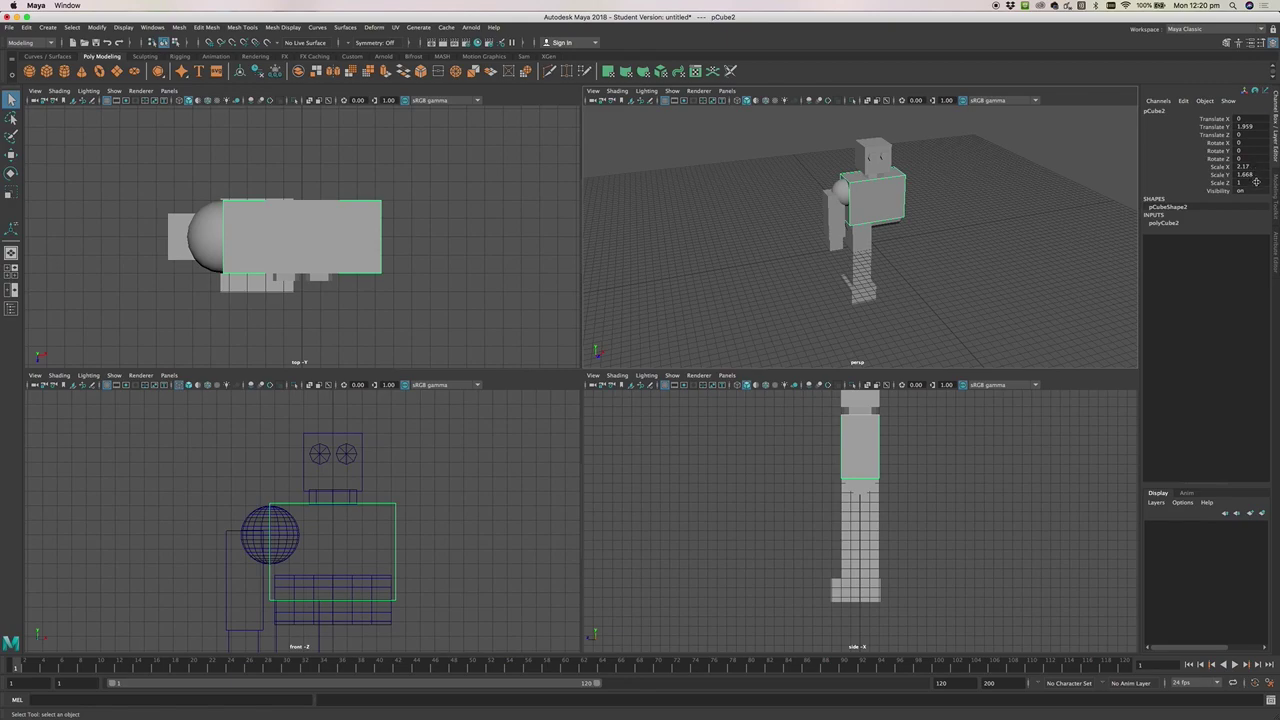
click(841, 194)
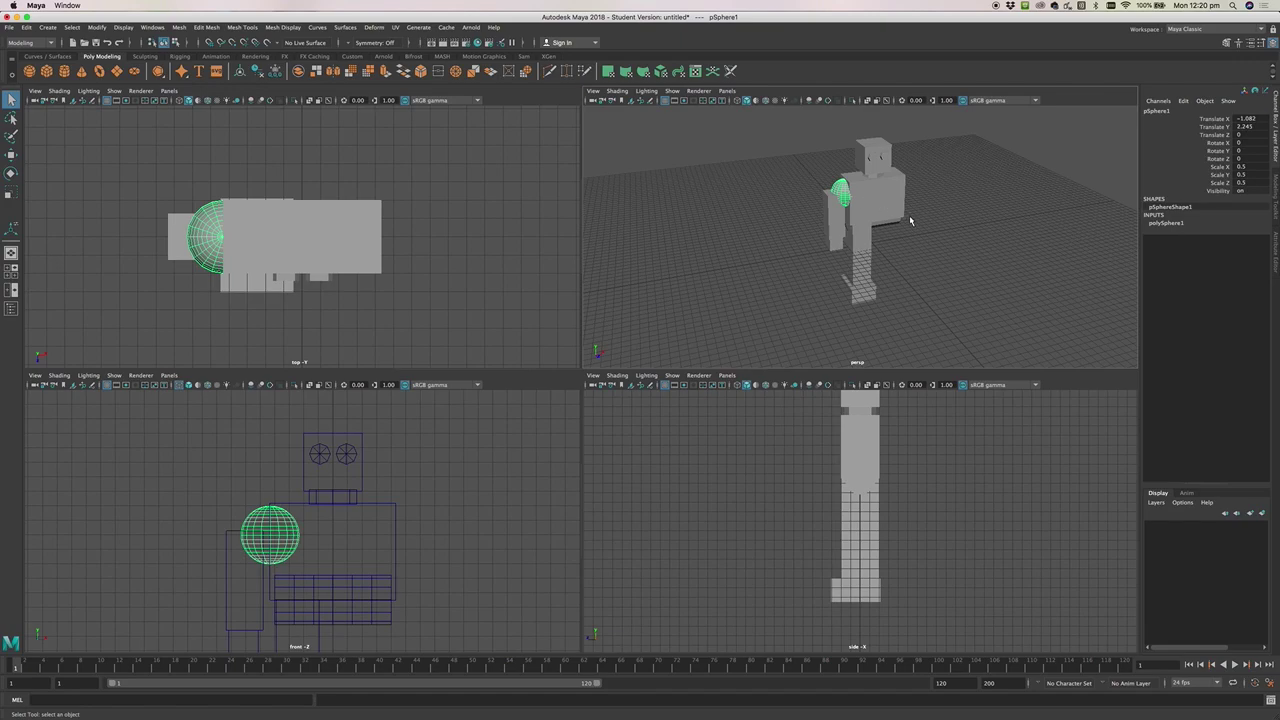
drag(792, 130, 980, 313)
click(1016, 283)
Freeze the transformations of the arm cube and of the shoulder sphere
click(837, 217)
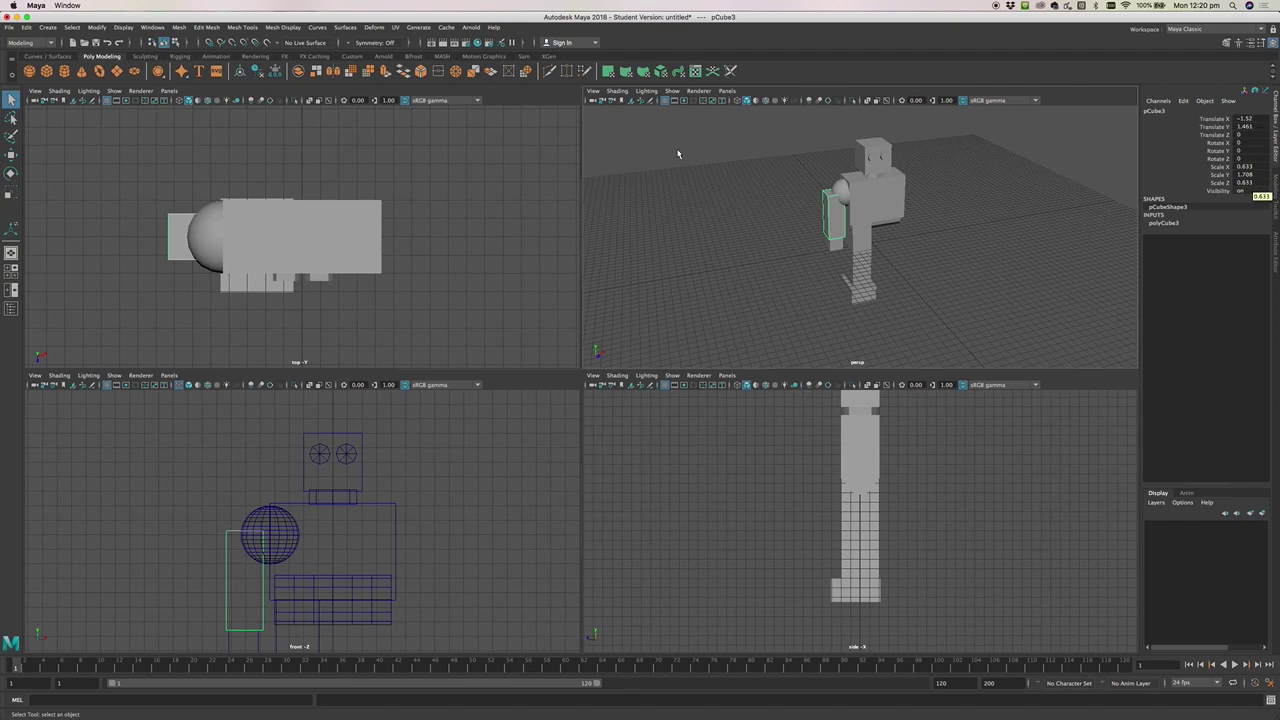
click(281, 75)
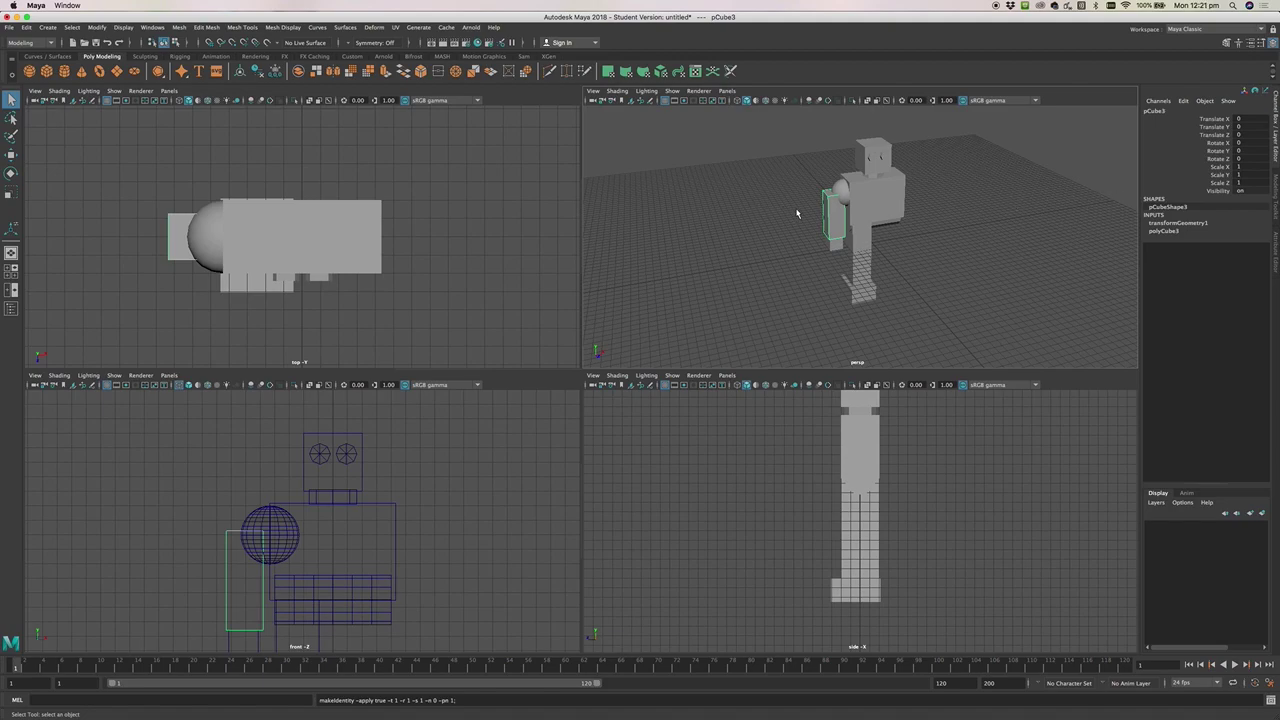
click(843, 192)
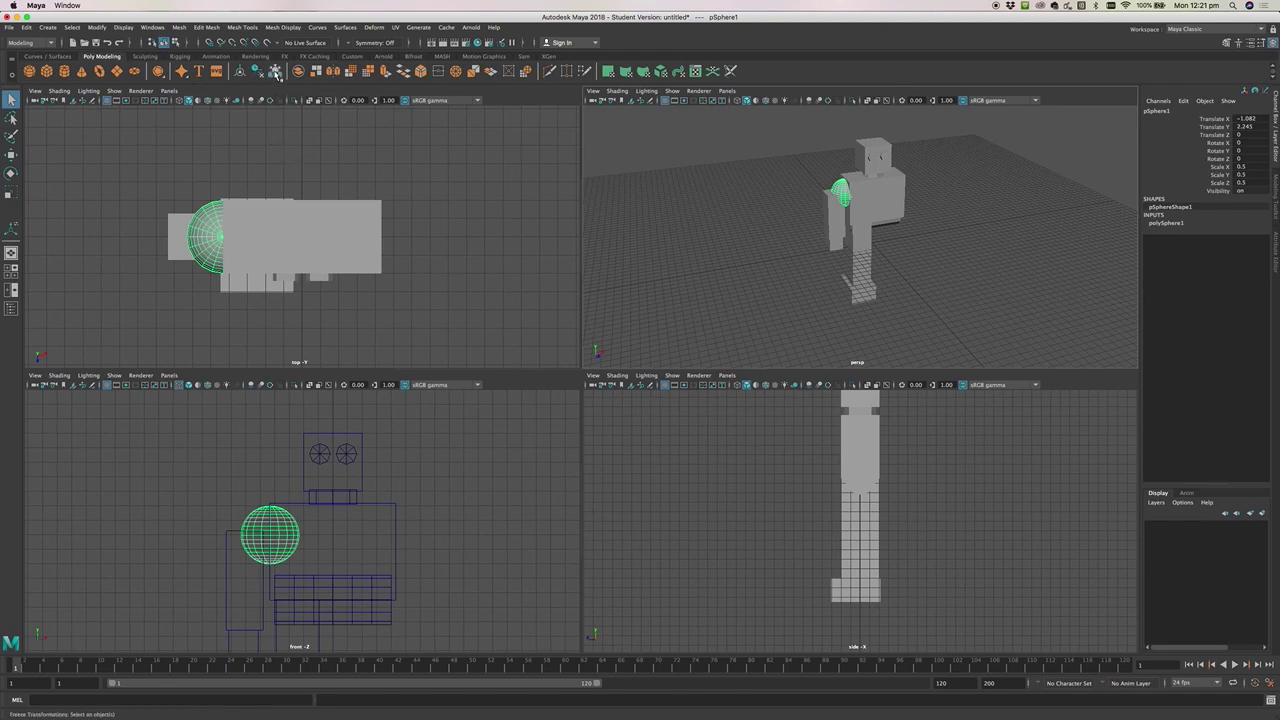
click(274, 72)
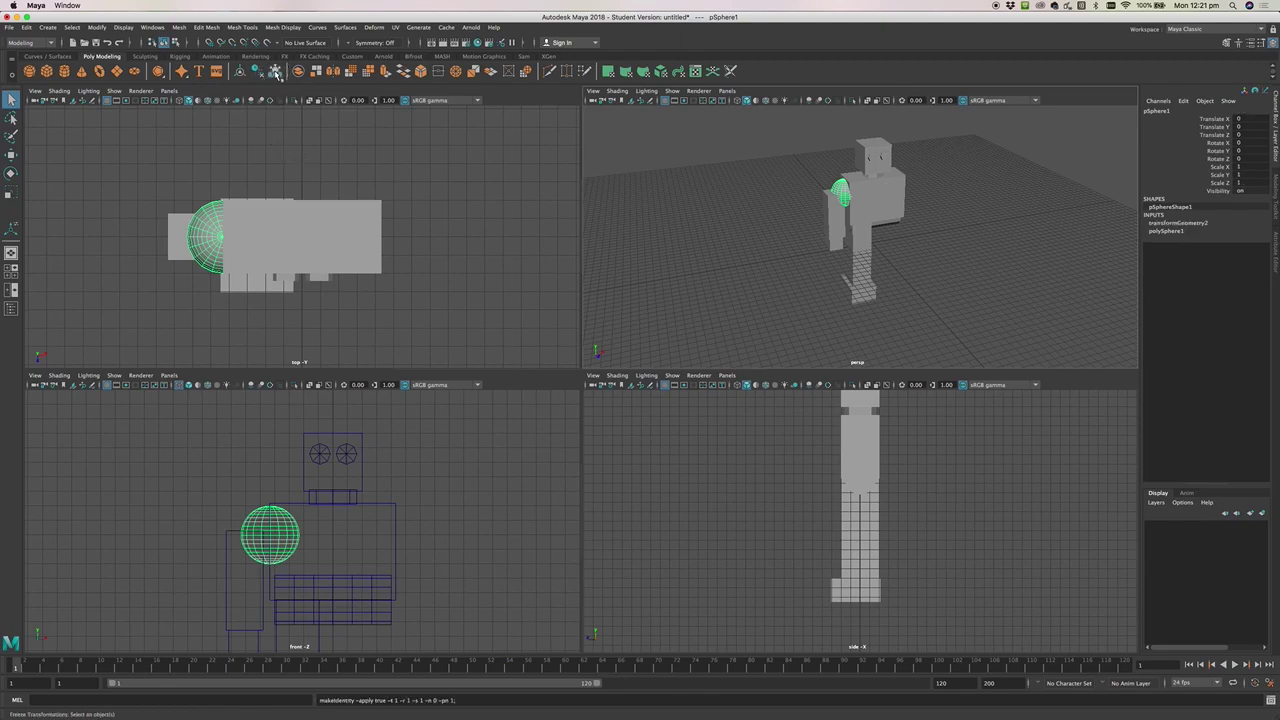
Select all parts of the figure together and freeze their transformations
click(836, 243)
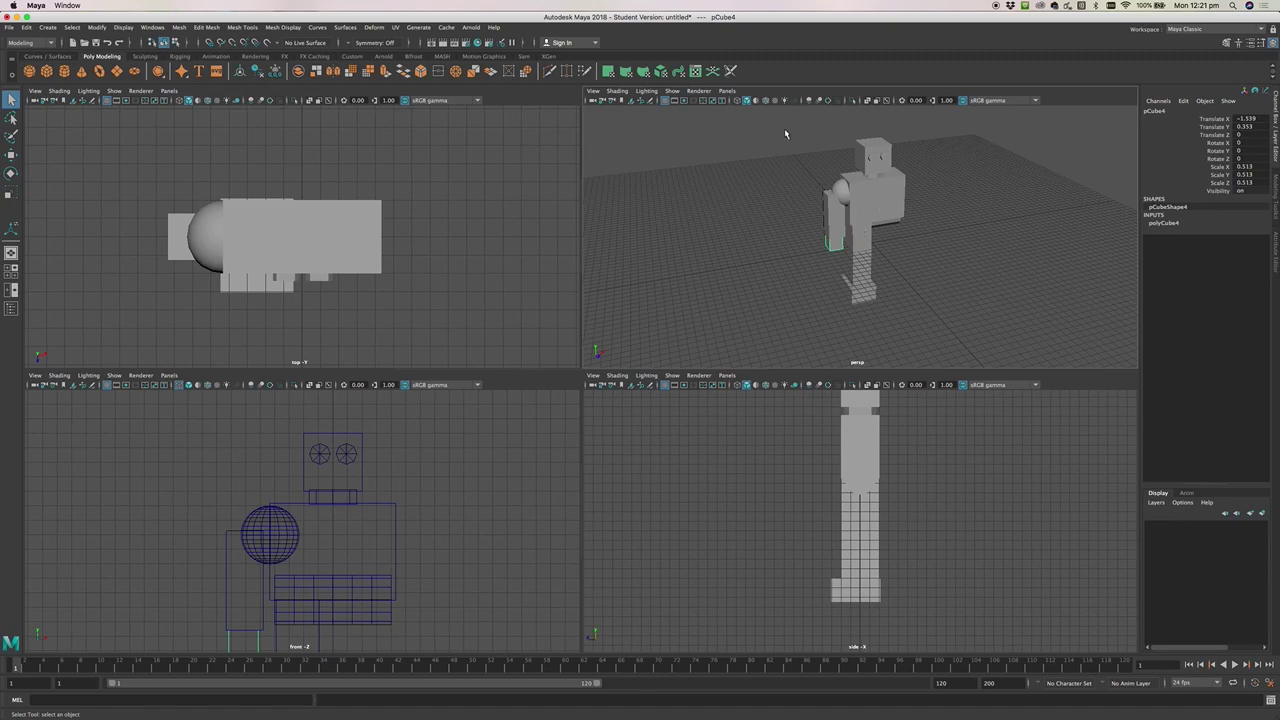
drag(783, 130, 959, 324)
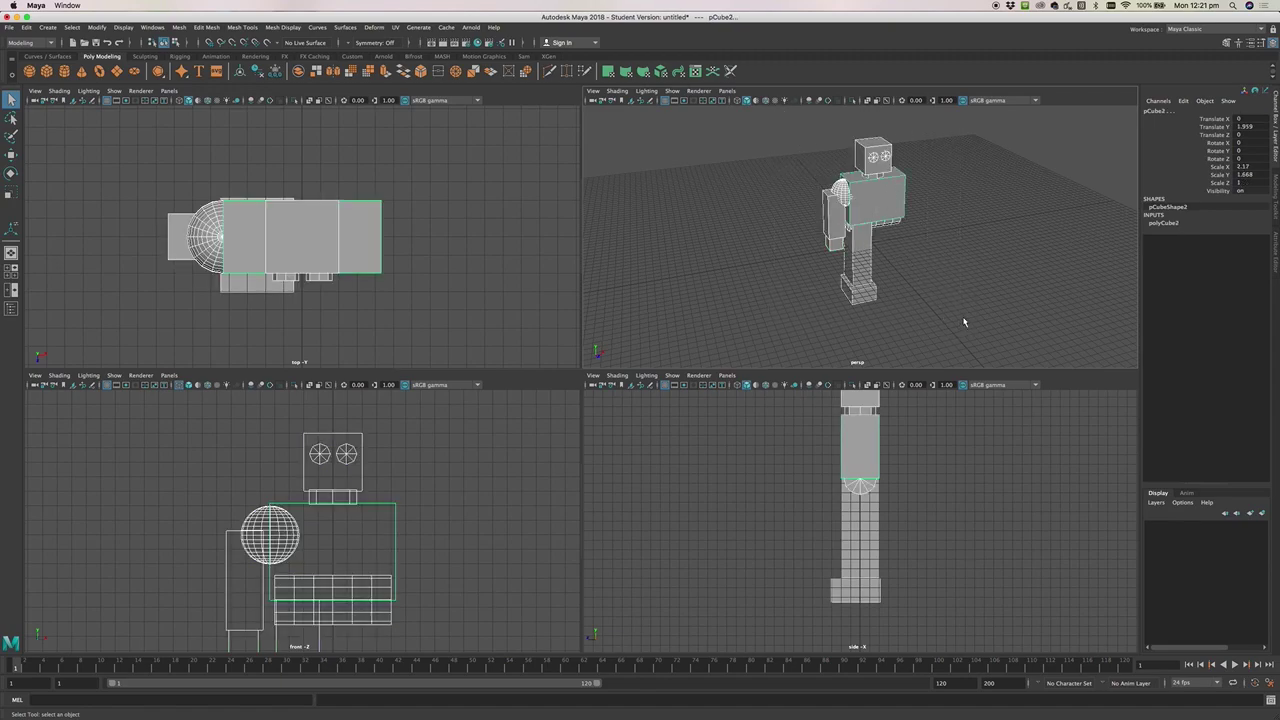
click(750, 228)
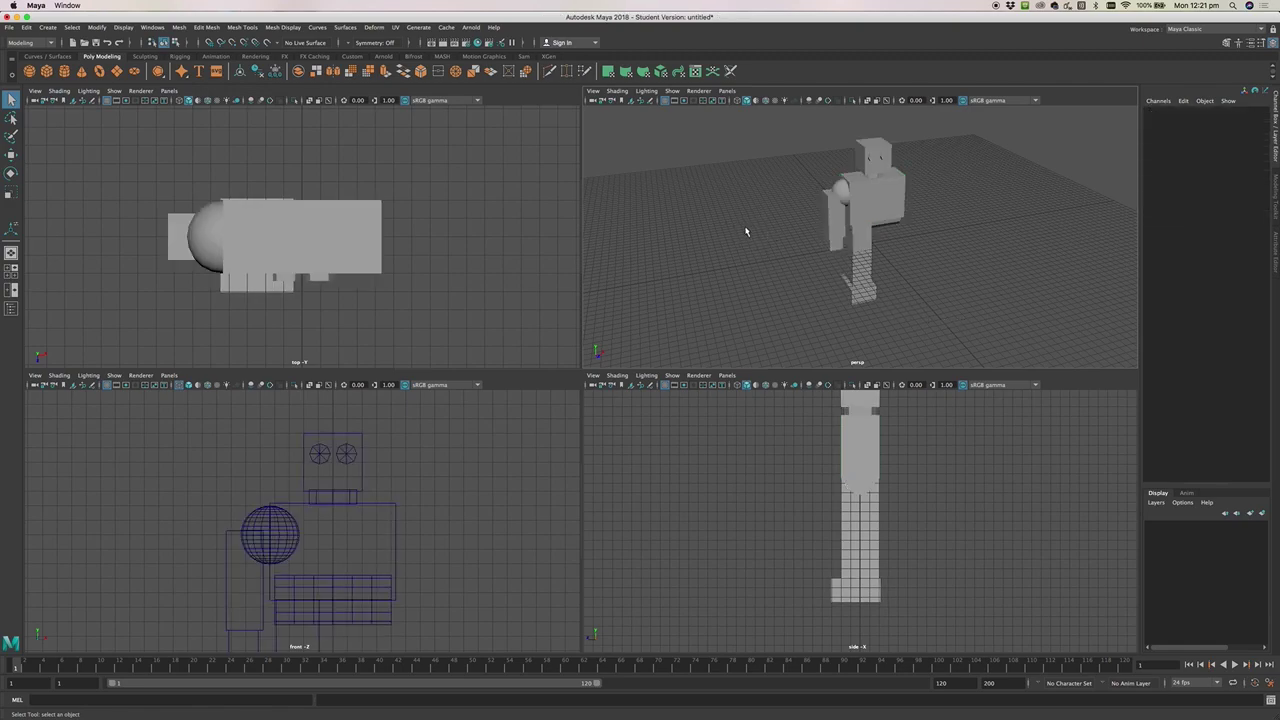
click(27, 27)
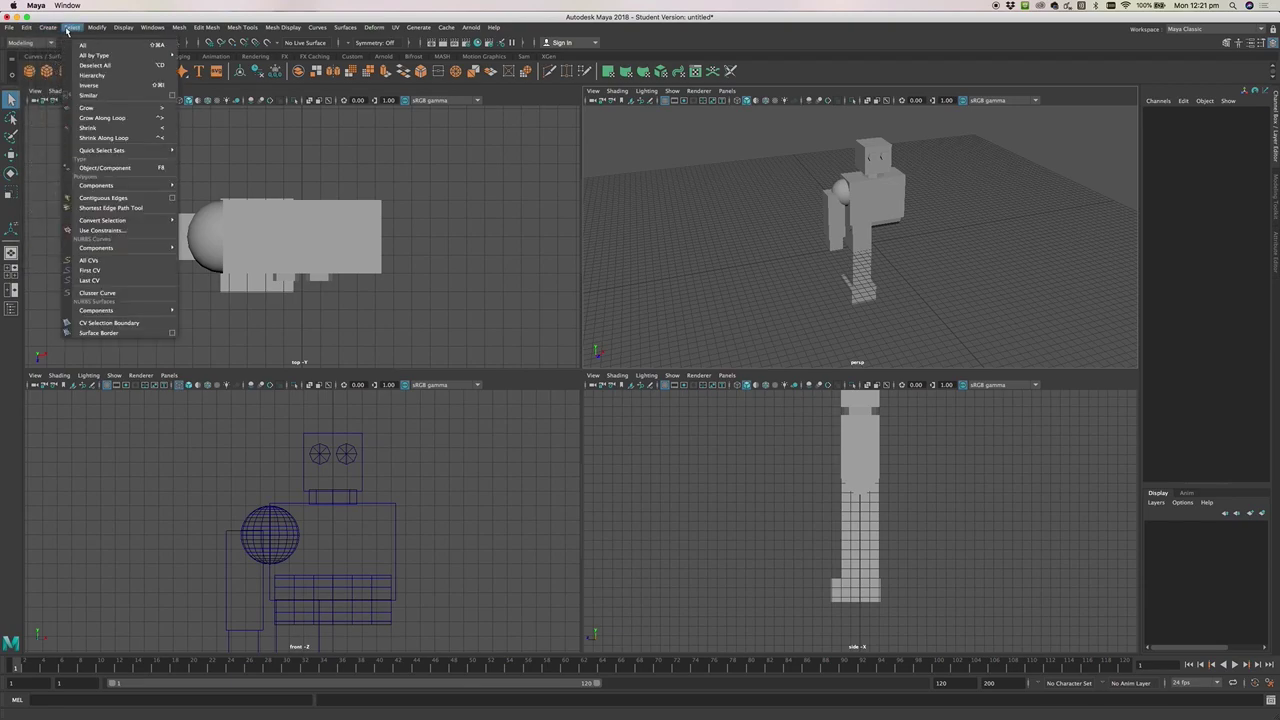
click(93, 44)
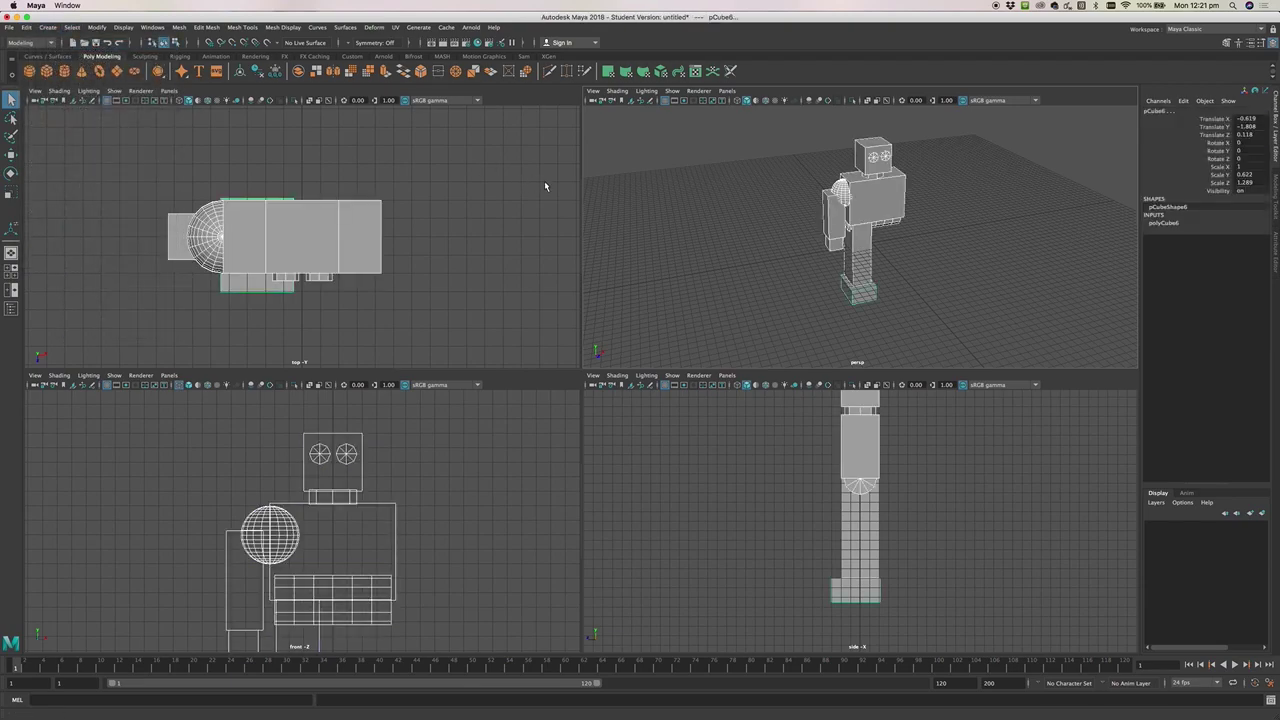
click(776, 188)
drag(795, 130, 960, 336)
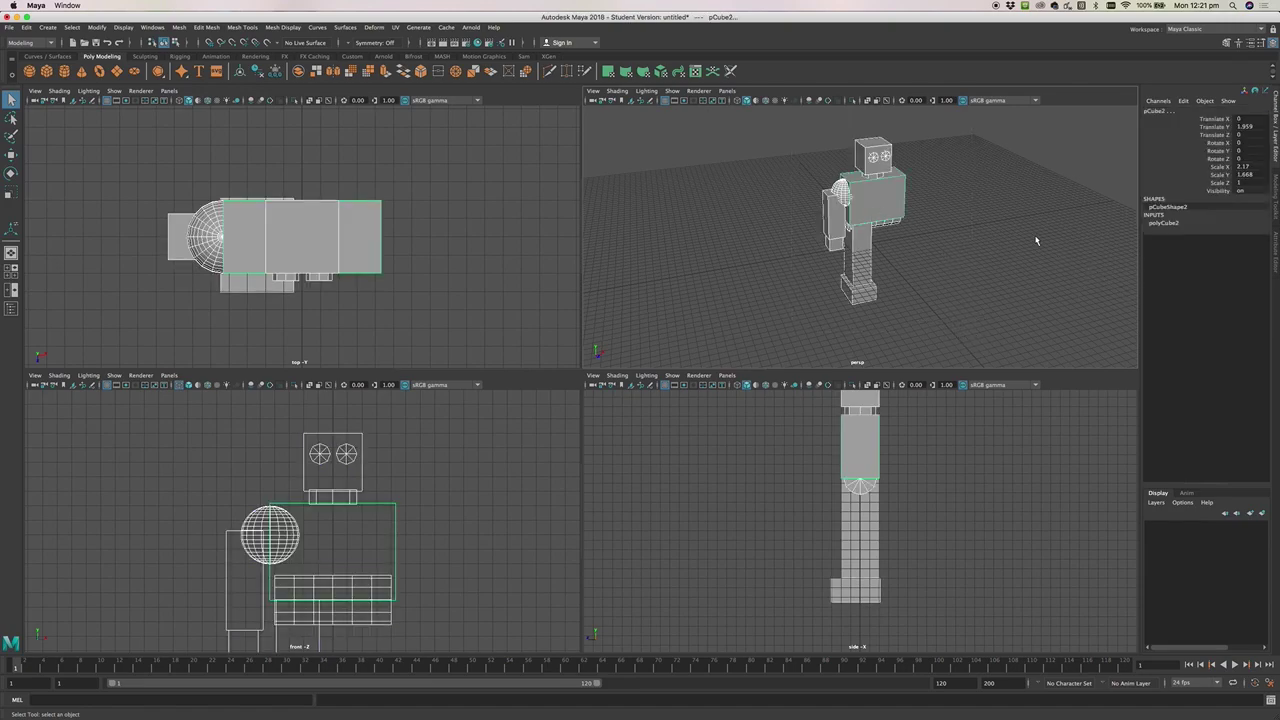
click(275, 72)
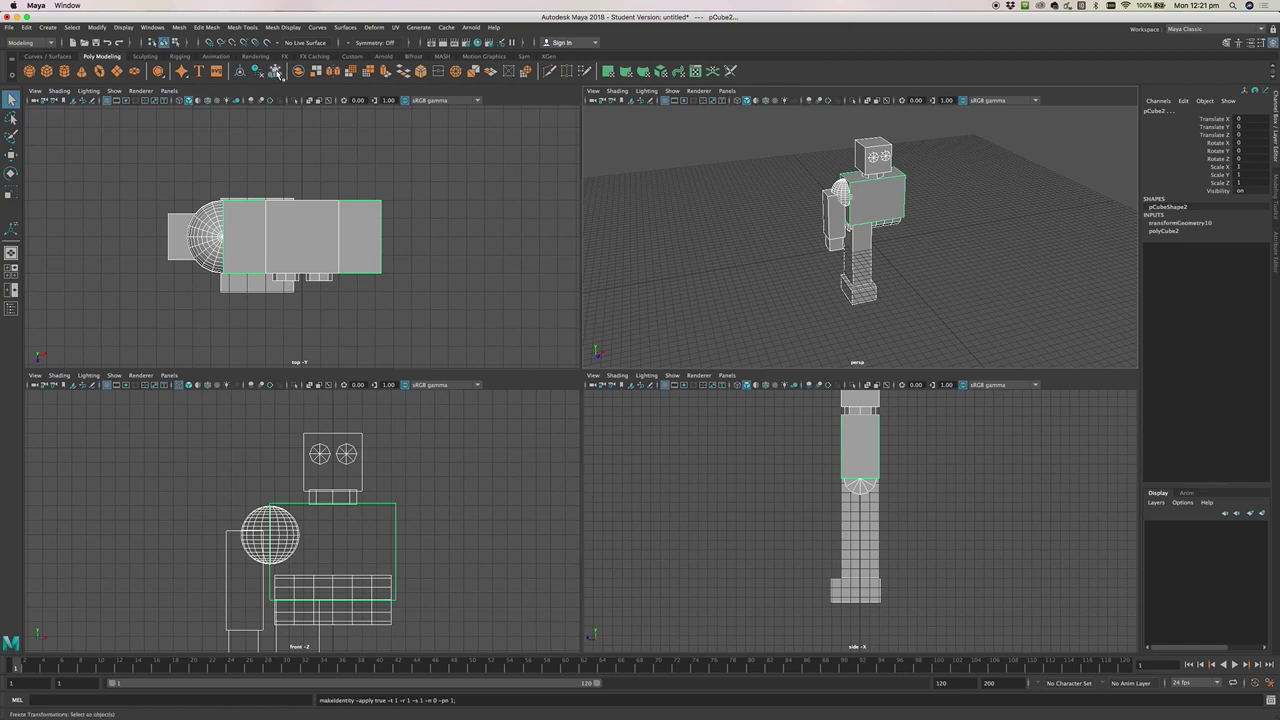
Examine the frozen transform values by selecting the torso, leg, foot, shoulder sphere, head and hand one at a time
click(793, 195)
click(872, 208)
click(863, 248)
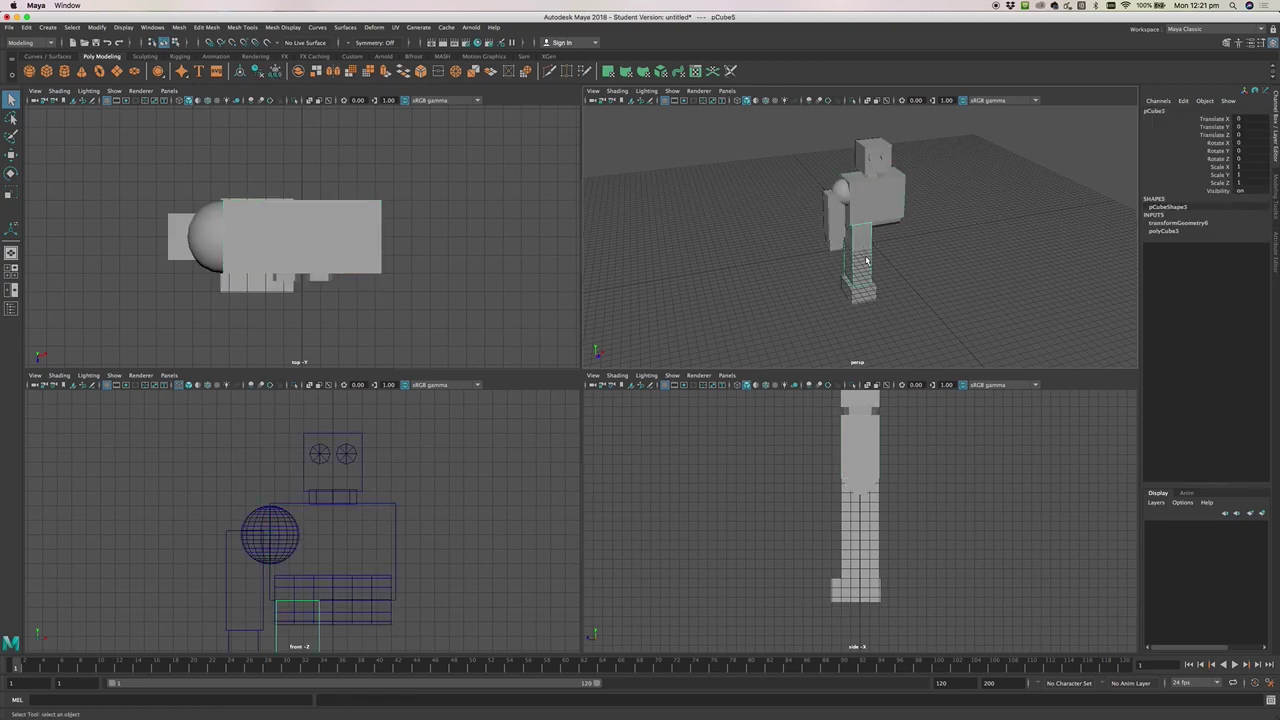
click(866, 292)
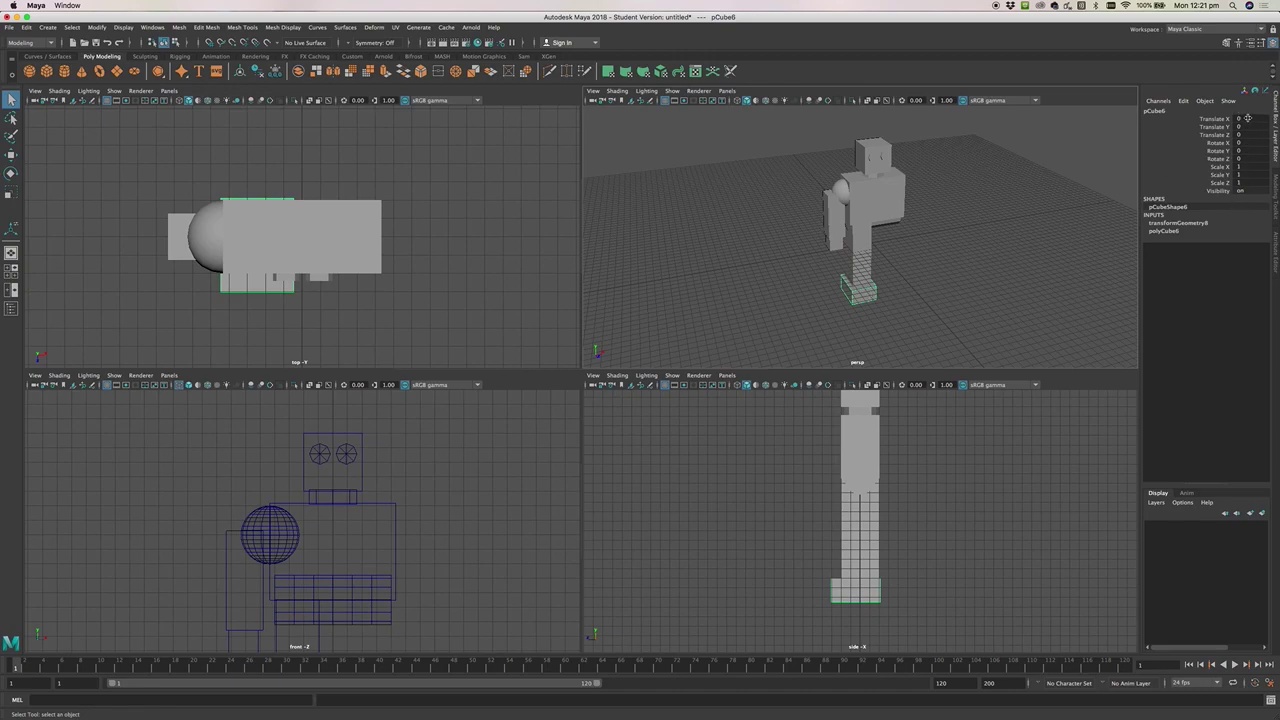
click(838, 244)
click(838, 195)
click(838, 195)
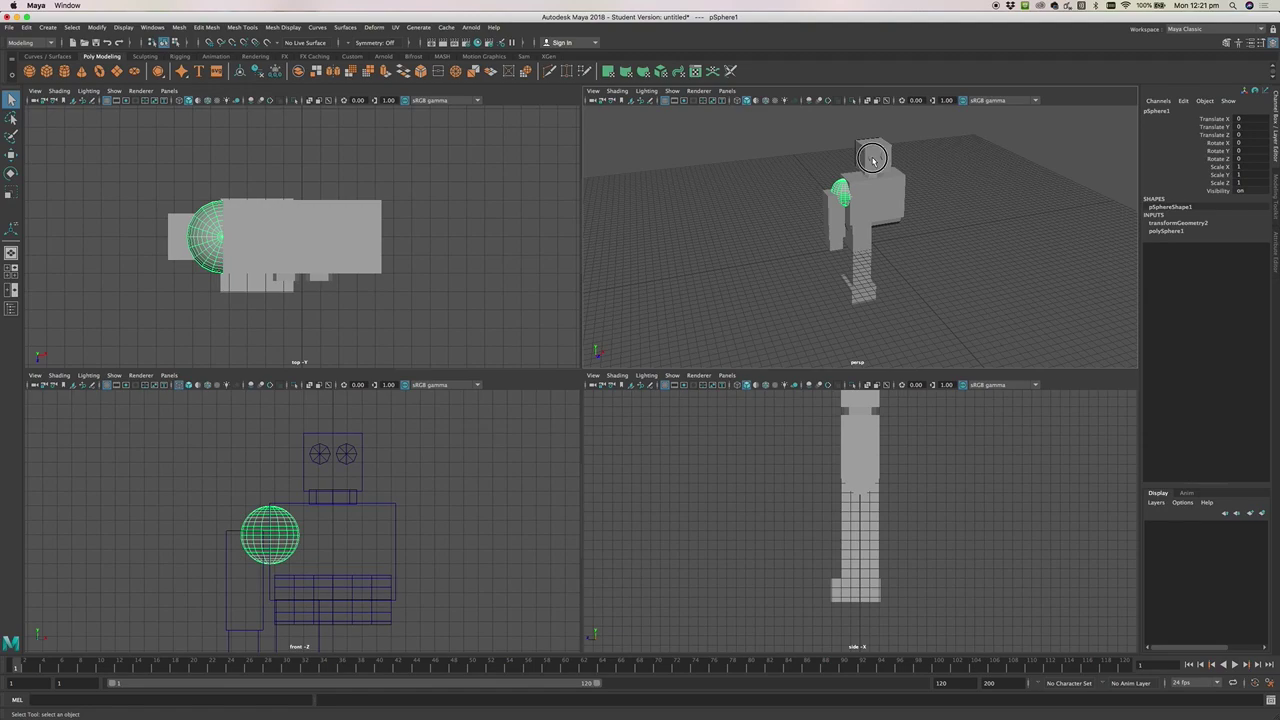
click(874, 160)
click(885, 158)
click(878, 149)
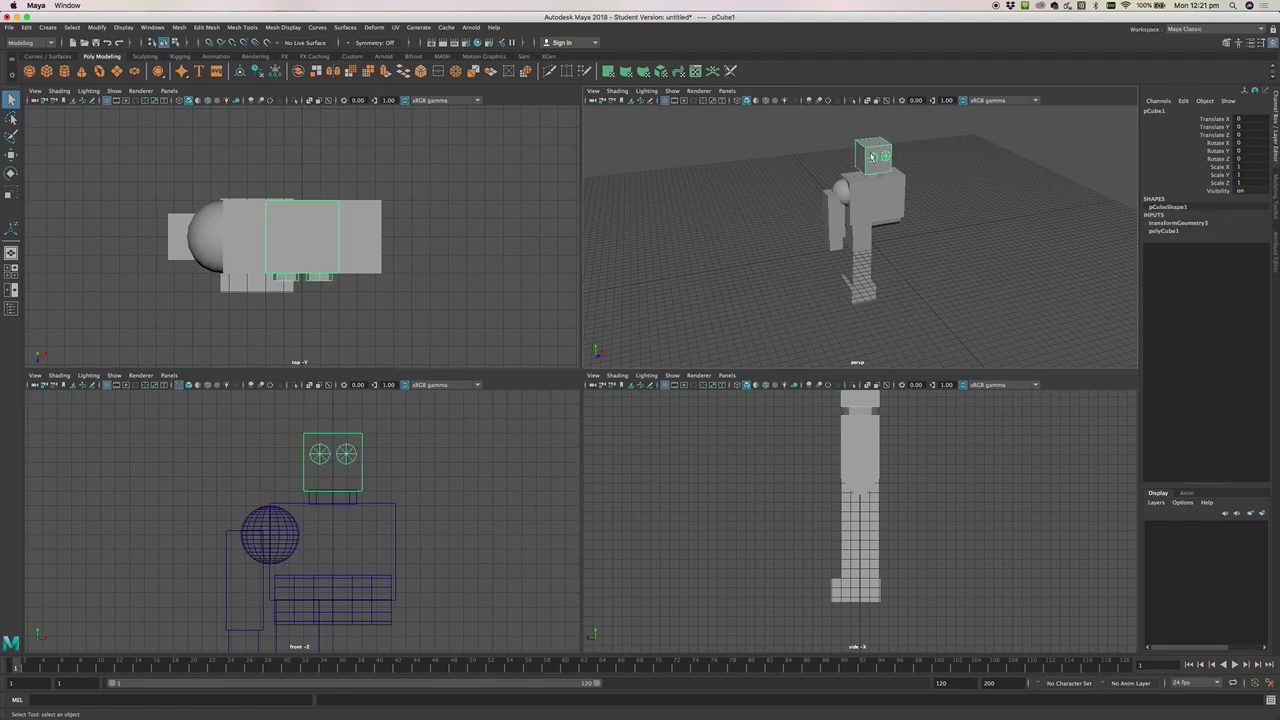
click(870, 206)
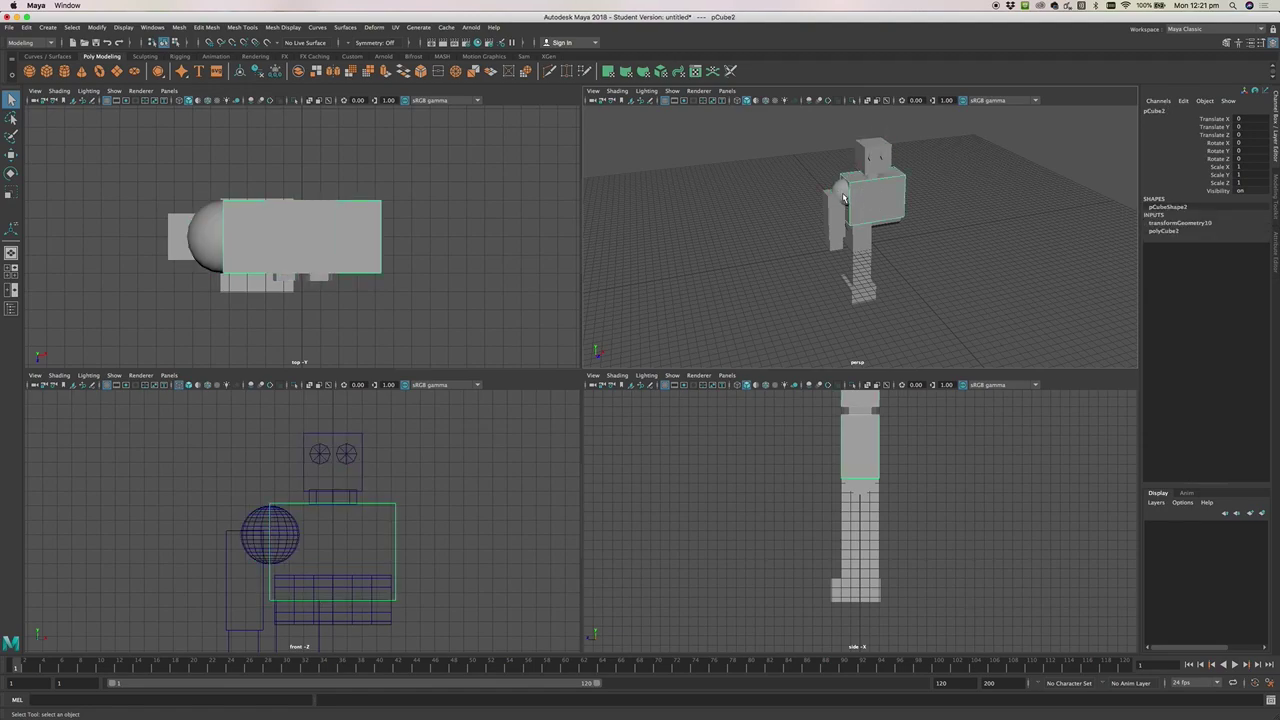
click(846, 200)
click(836, 232)
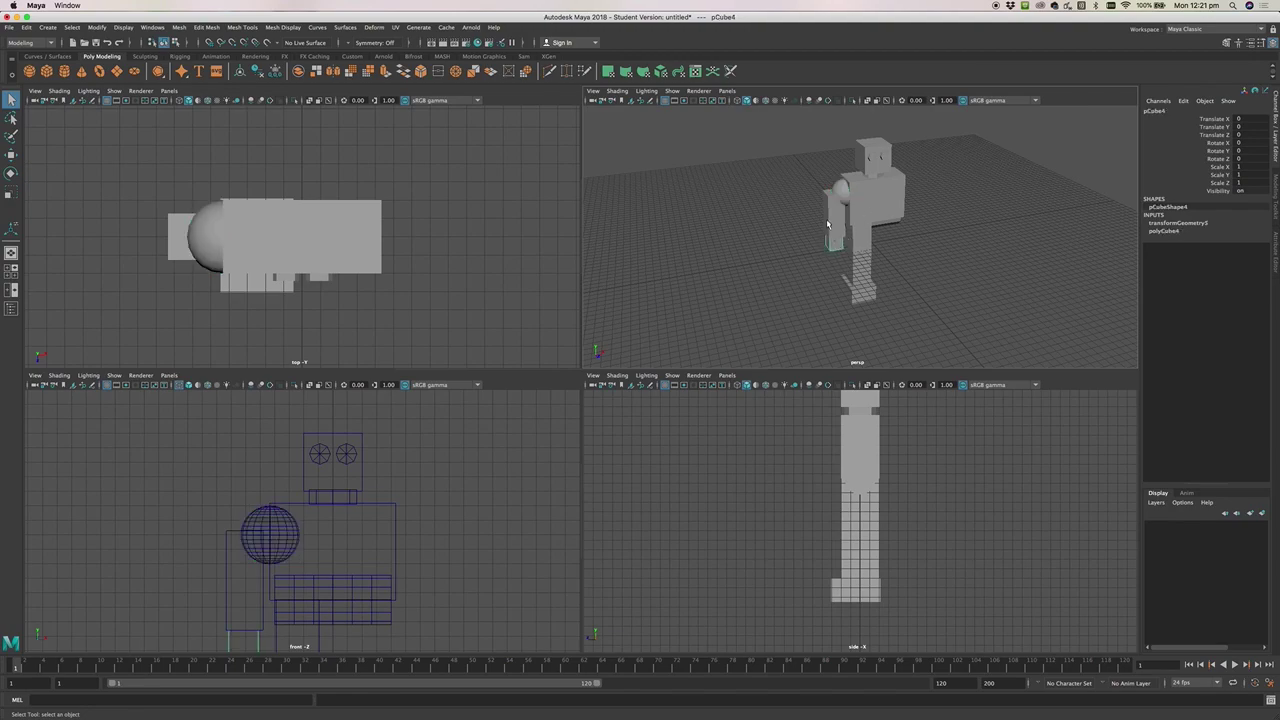
Parent the hand cube and the arm cube to the shoulder sphere again
click(842, 254)
click(839, 217)
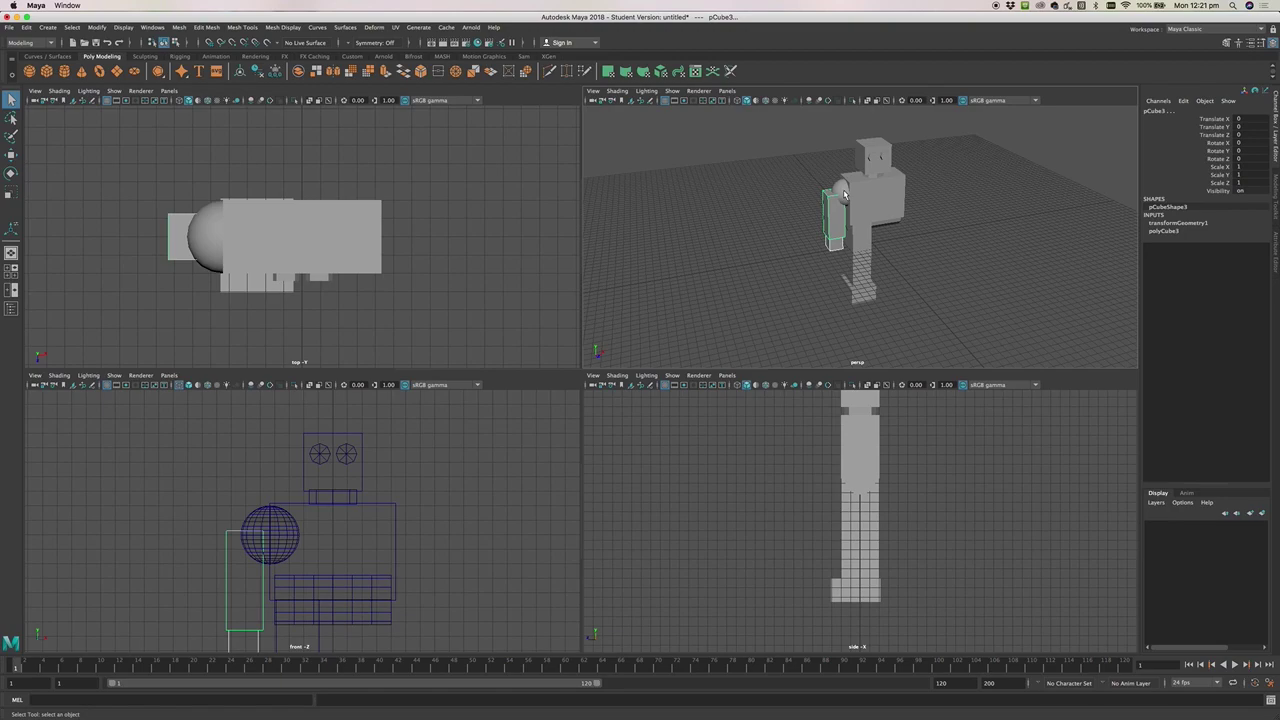
click(845, 197)
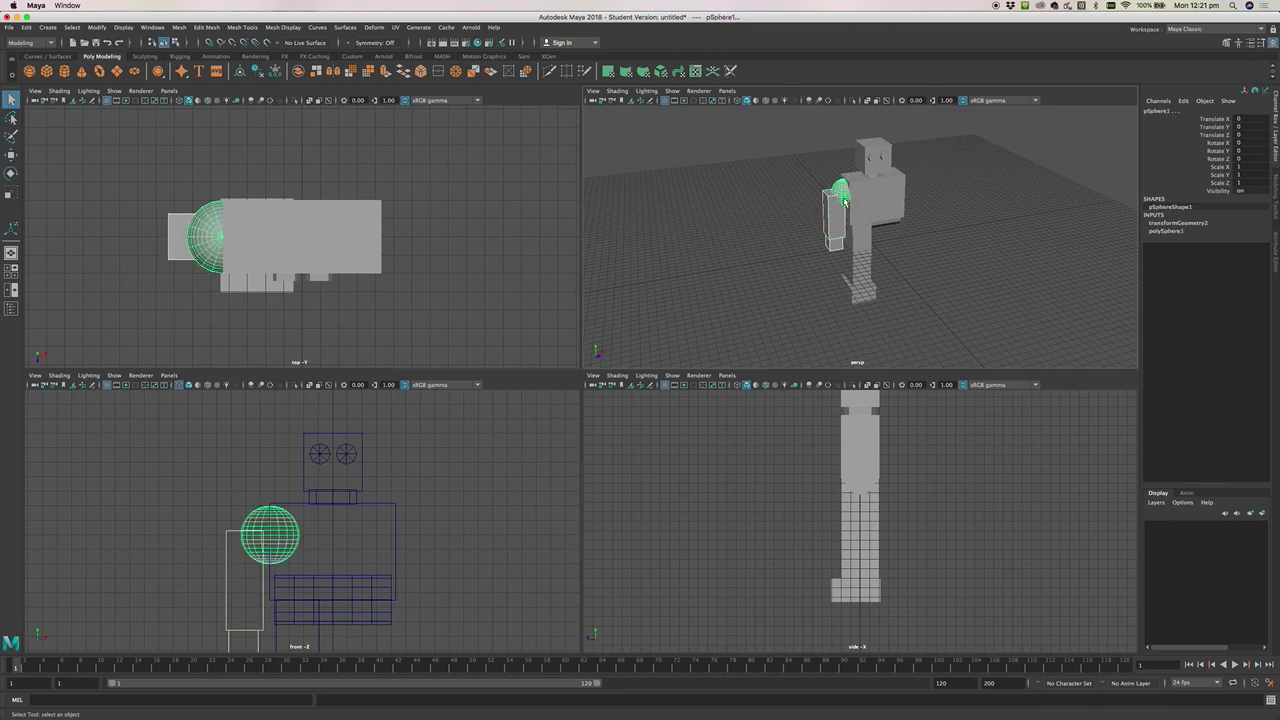
key(p)
Parent the foot cube to the leg cube
click(862, 290)
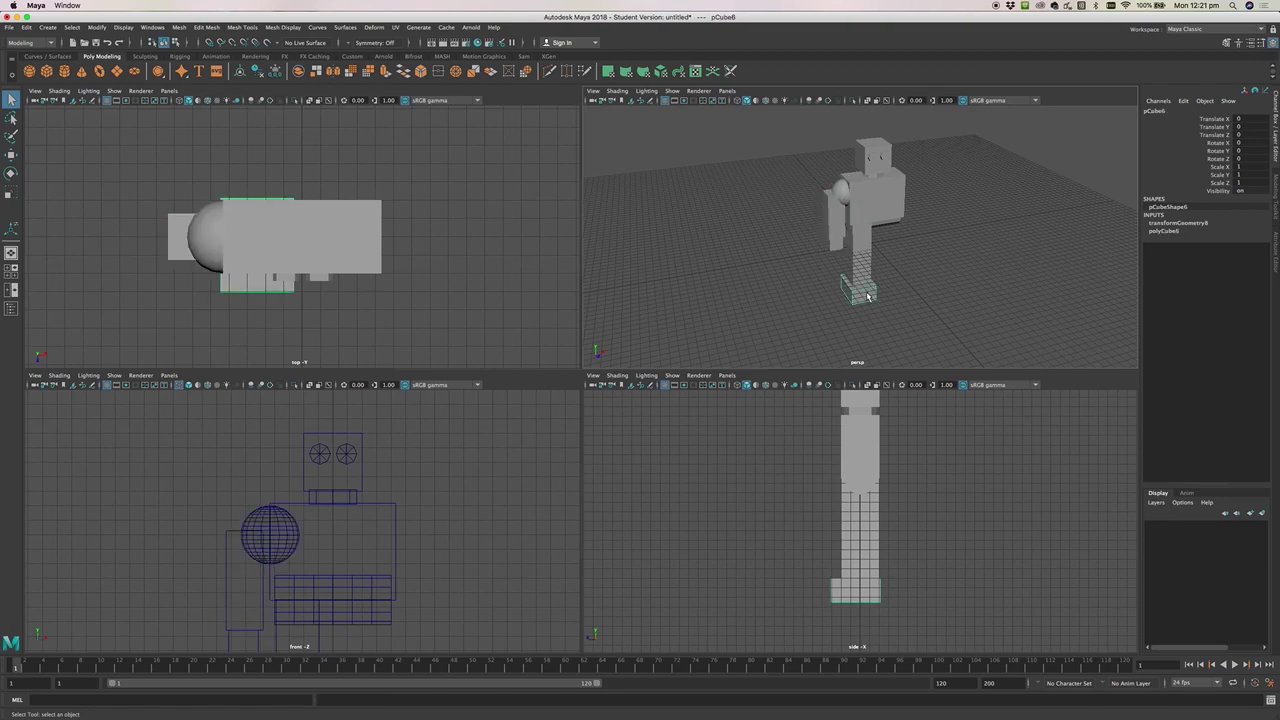
click(863, 259)
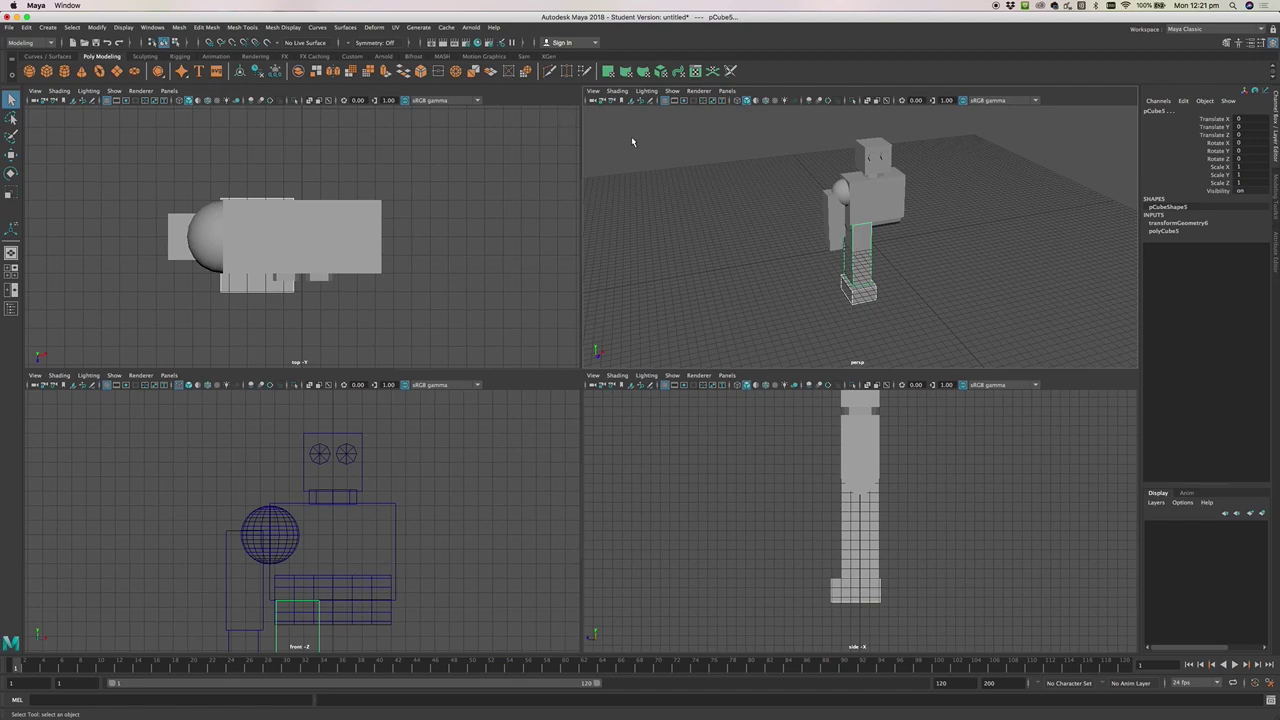
key(p)
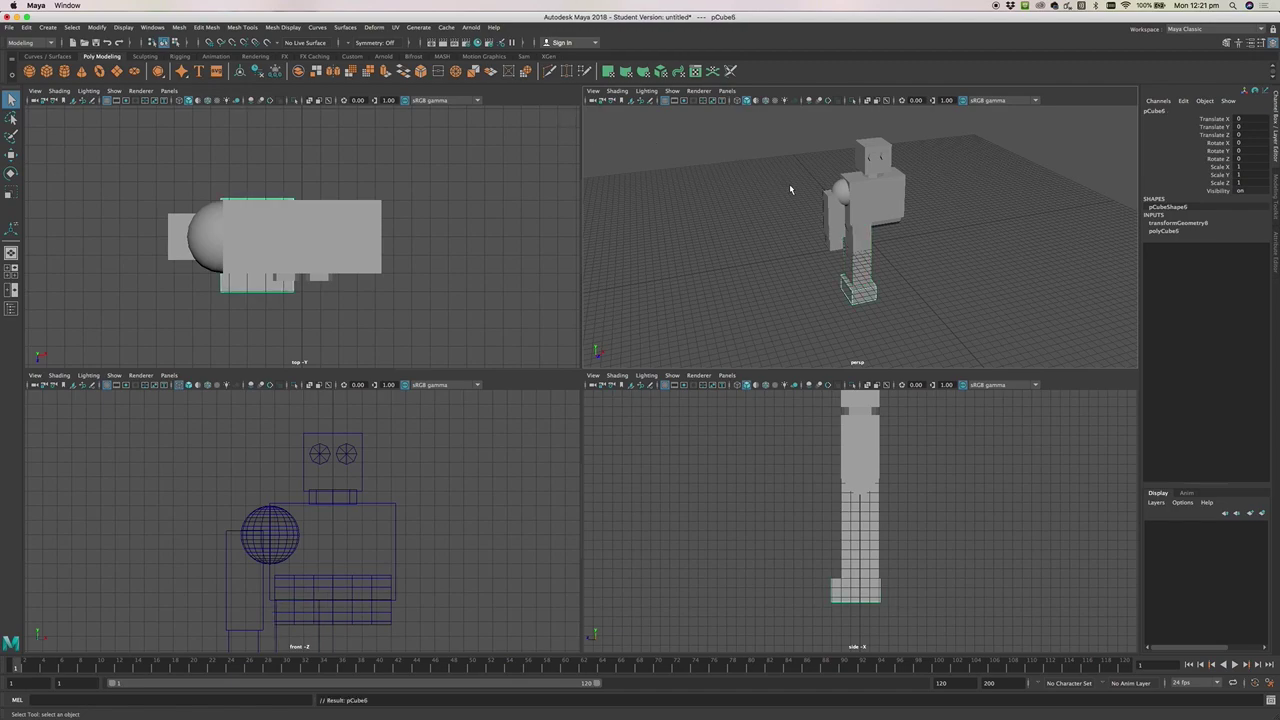
Test the arm hierarchy by rotating the shoulder sphere about 30 degrees around Z and moving it about 2.6 units in negative X, undoing each change
click(845, 191)
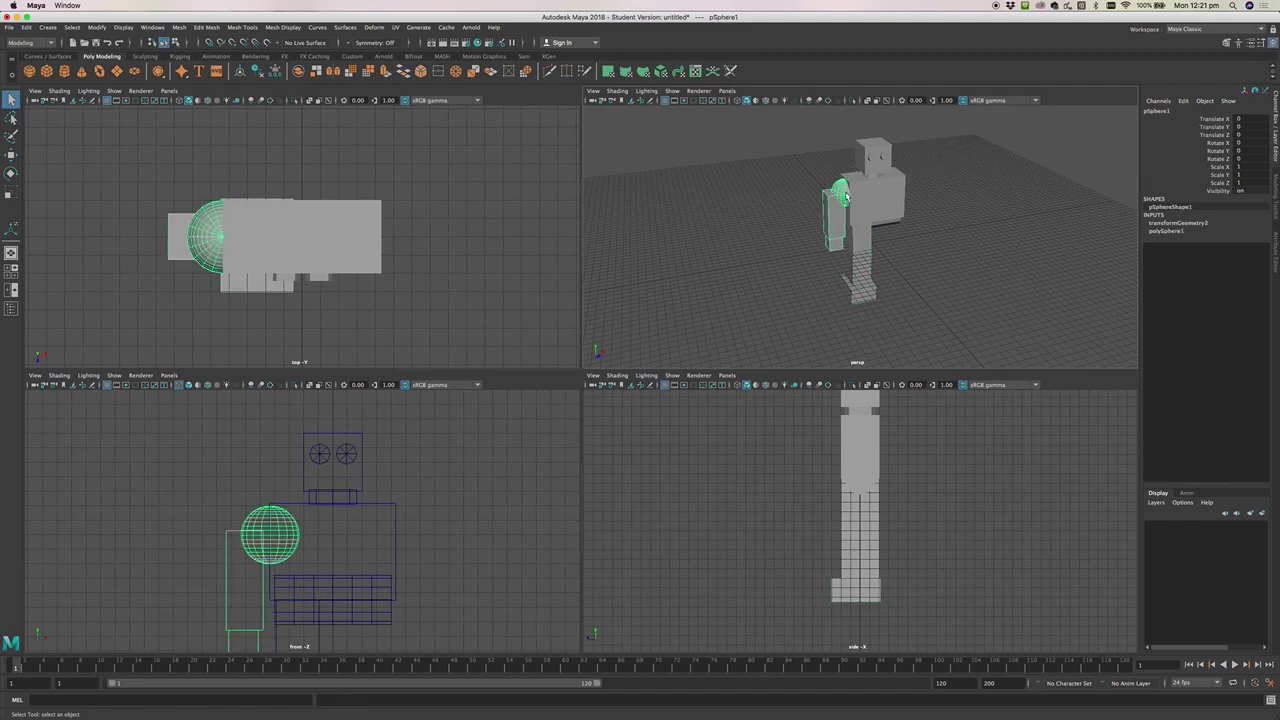
key(w)
key(e)
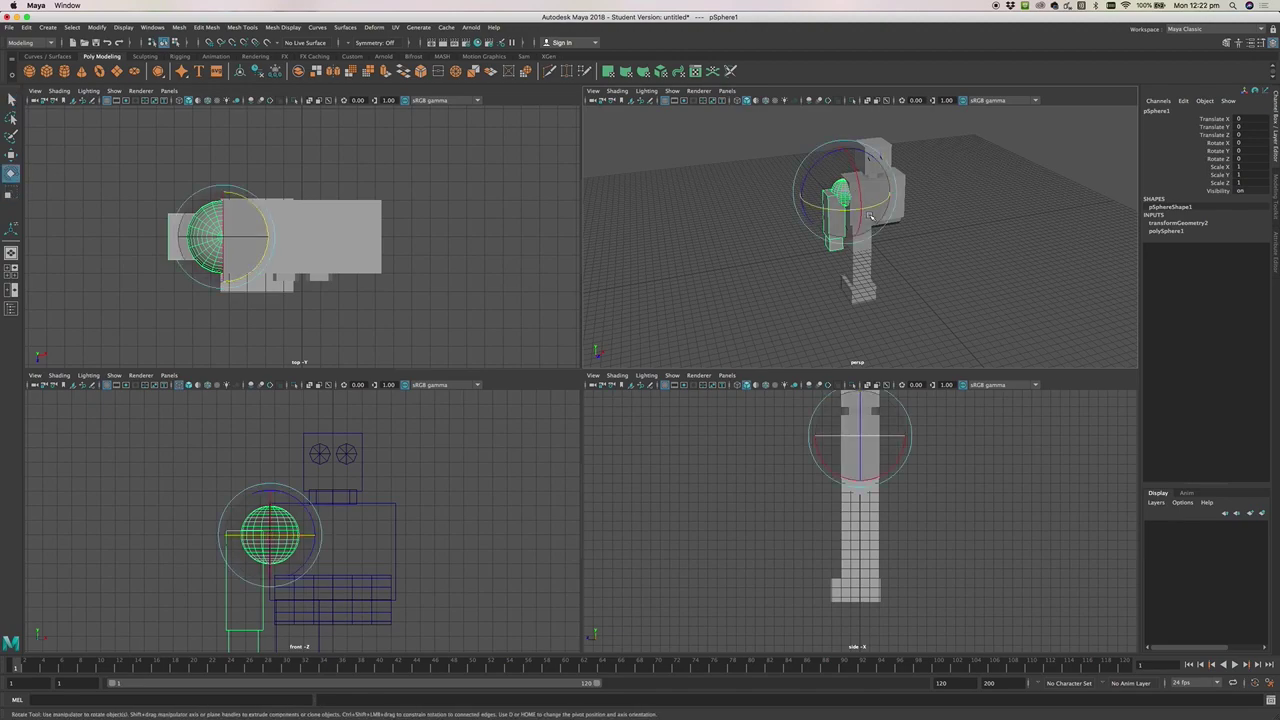
mouse_move(812, 183)
mouse_down()
mouse_move(808, 218)
mouse_move(800, 193)
mouse_move(815, 218)
mouse_move(805, 195)
mouse_move(830, 166)
mouse_up()
key(ctrl+z)
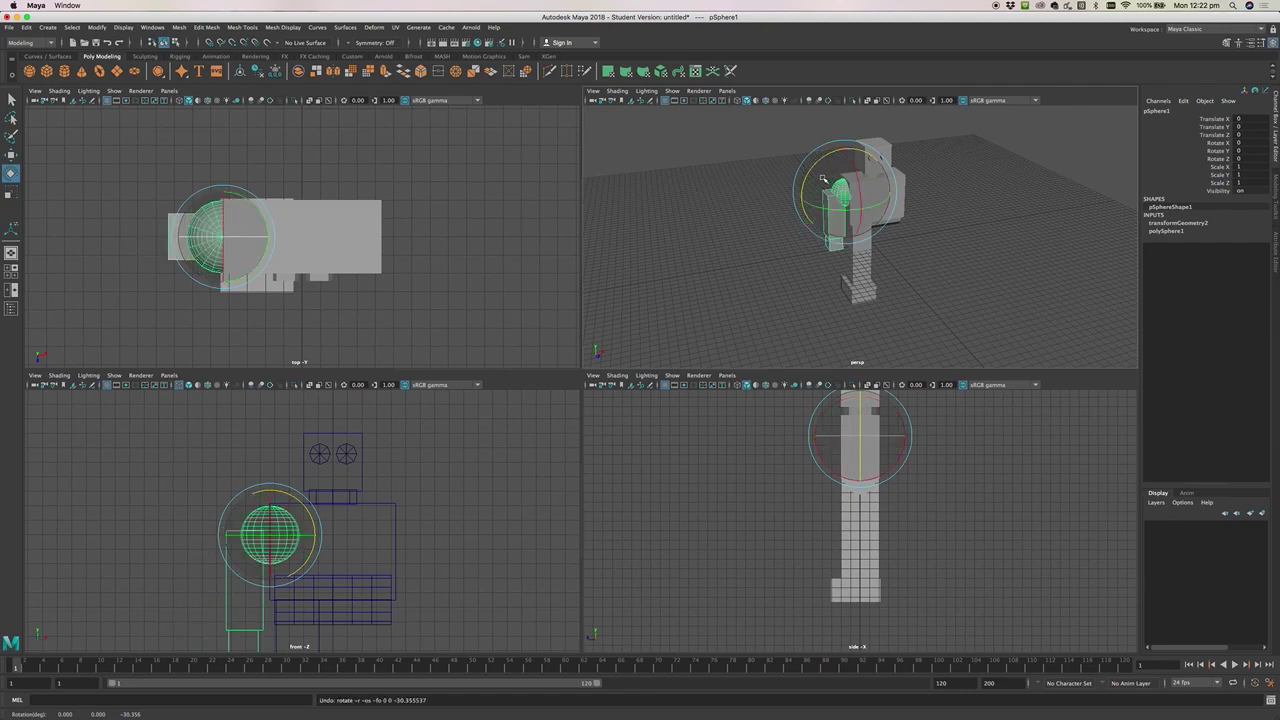
key(w)
drag(884, 190, 823, 203)
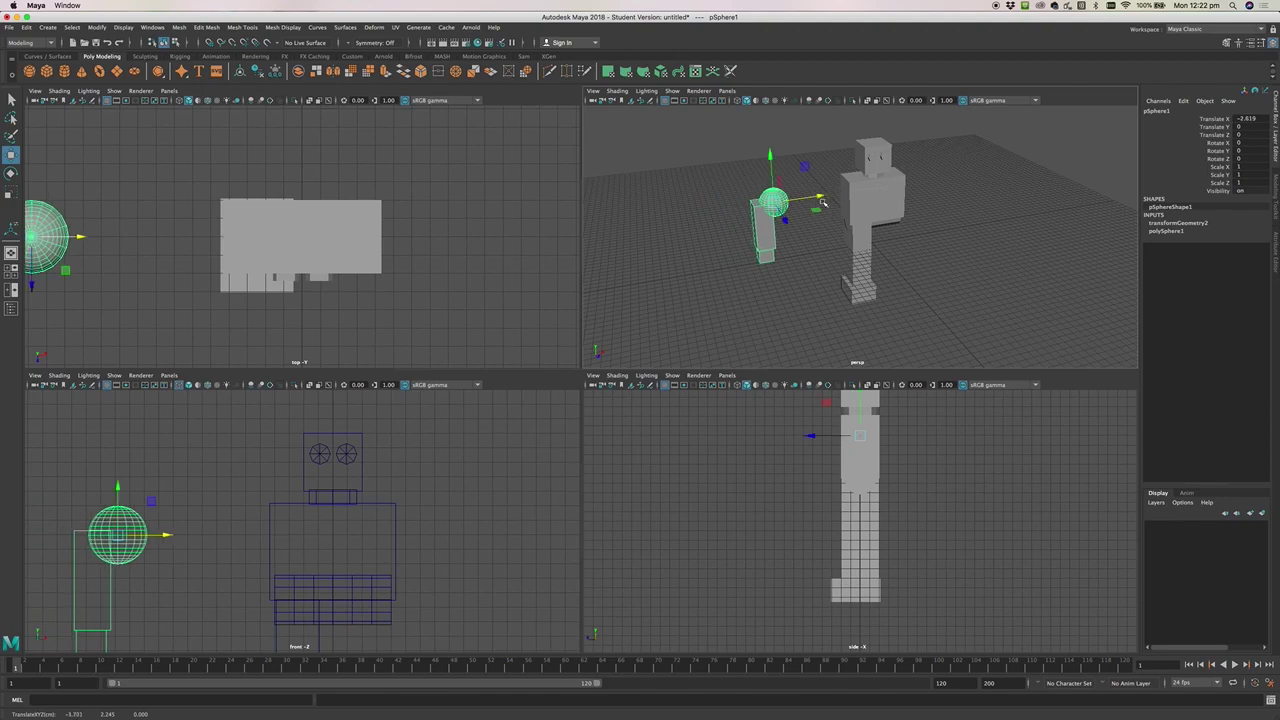
click(971, 257)
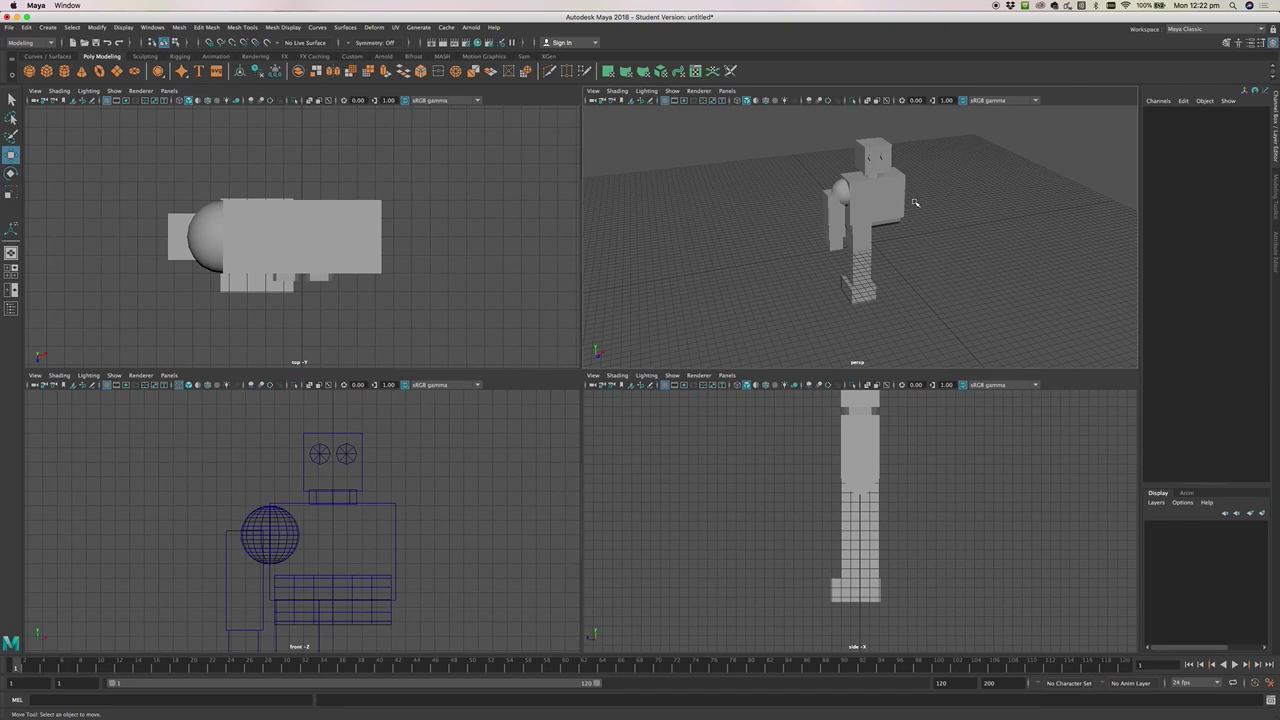
Try a plain duplicate of the shoulder and arm moved about 2 units in negative X and rotated about 169 degrees around Y, and undo it
click(844, 193)
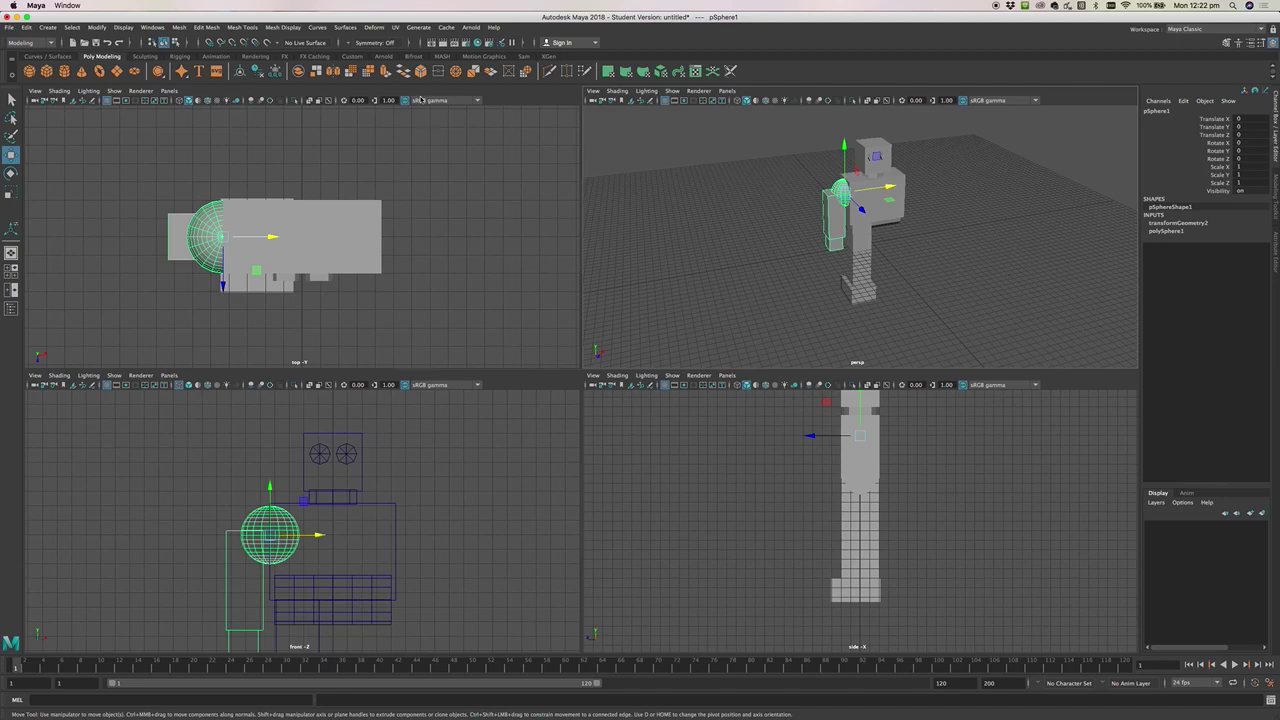
click(27, 27)
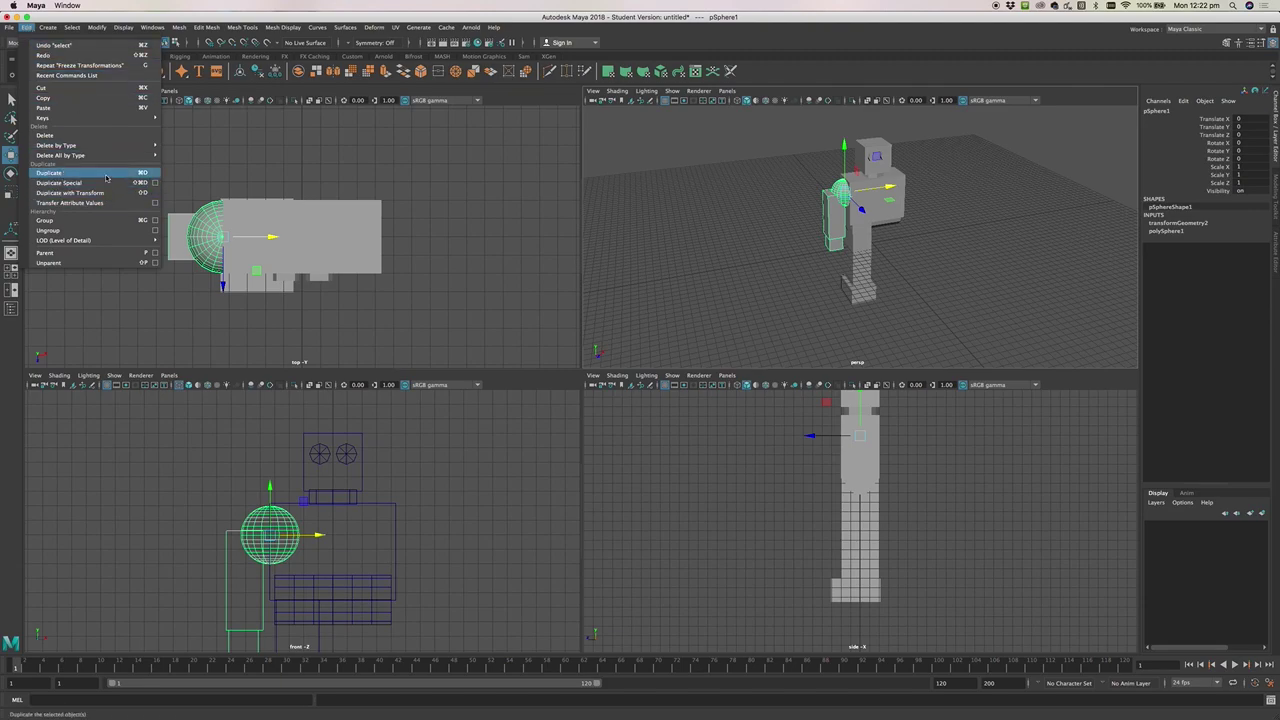
click(27, 27)
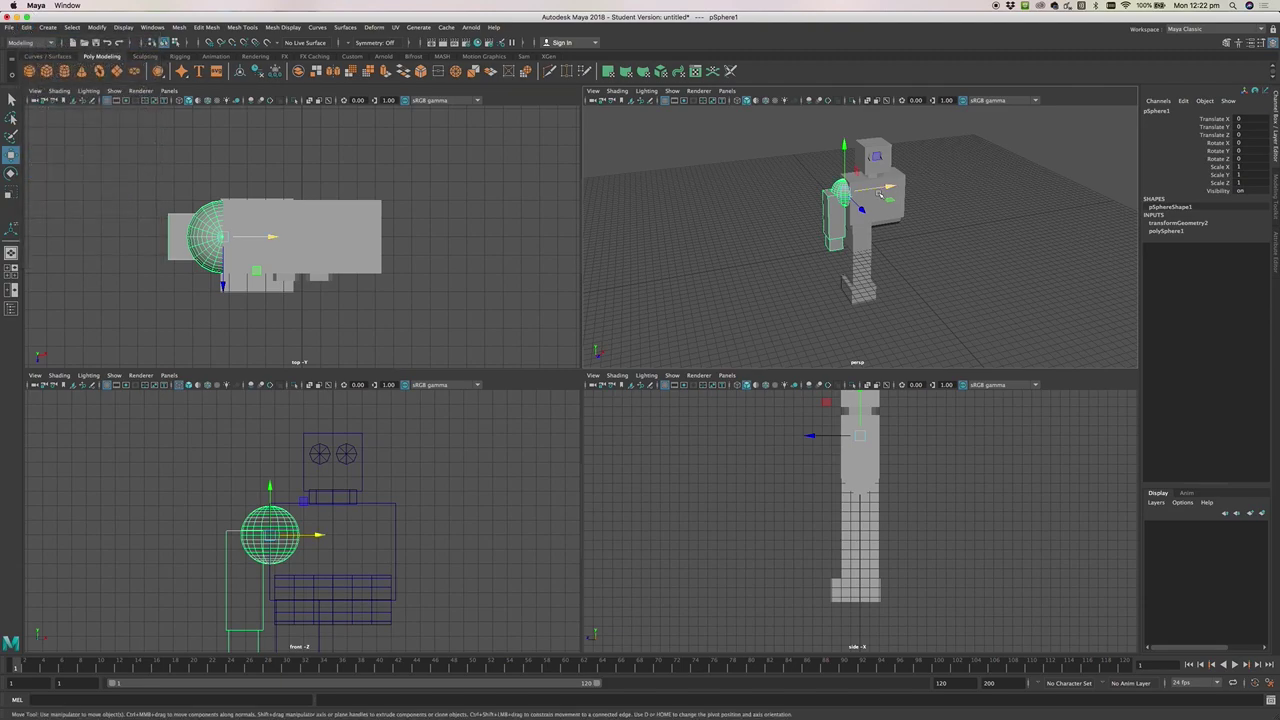
key(ctrl+d)
drag(890, 190, 840, 194)
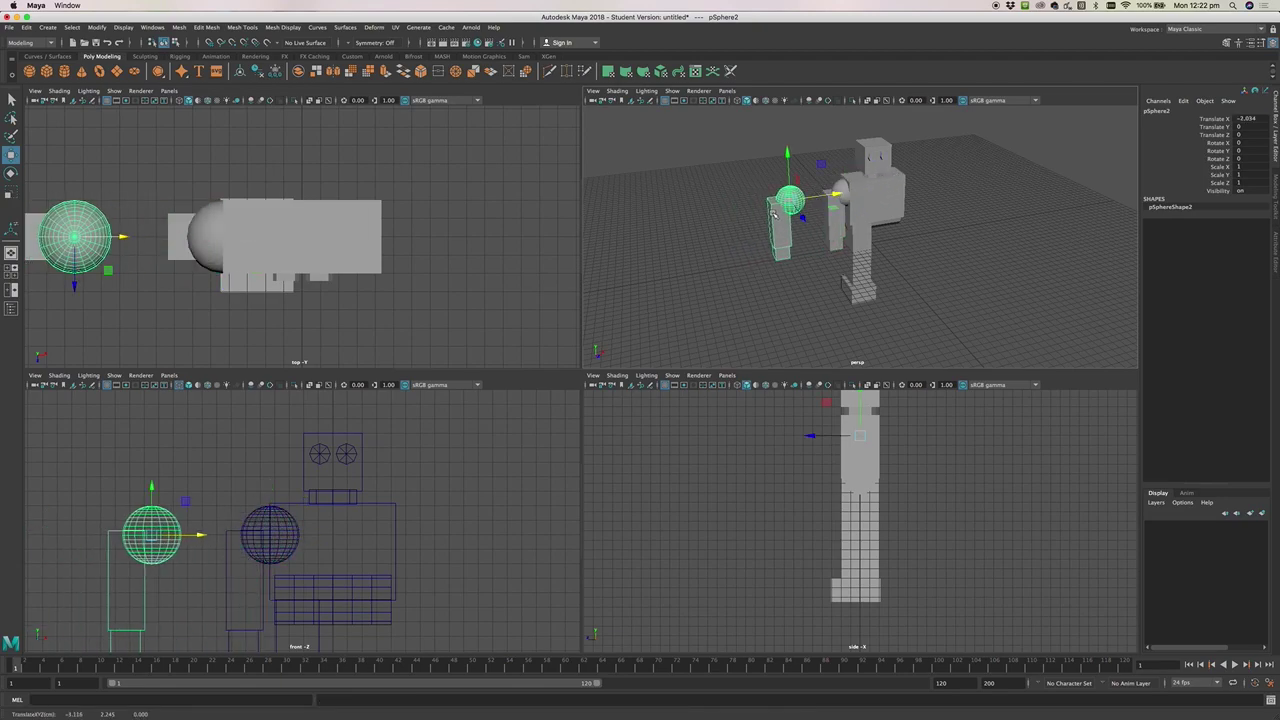
key(e)
drag(772, 216, 810, 108)
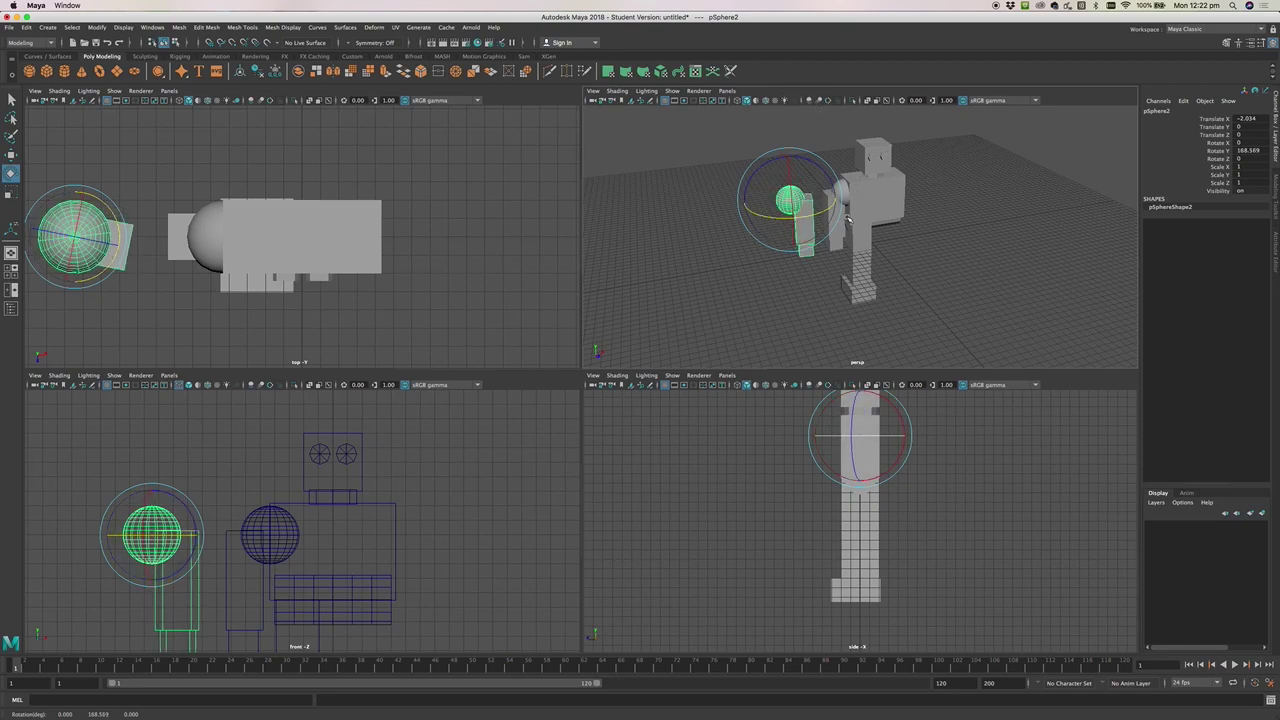
key(ctrl+z)
key(ctrl+z)
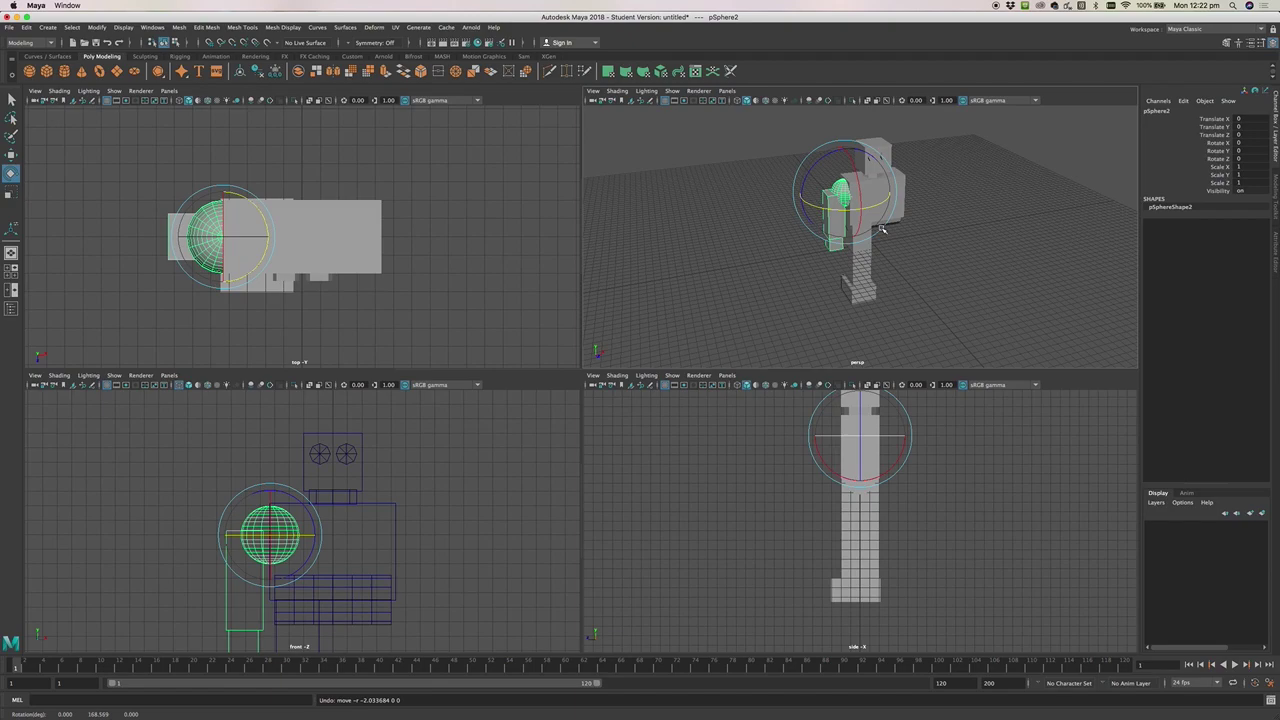
key(ctrl+z)
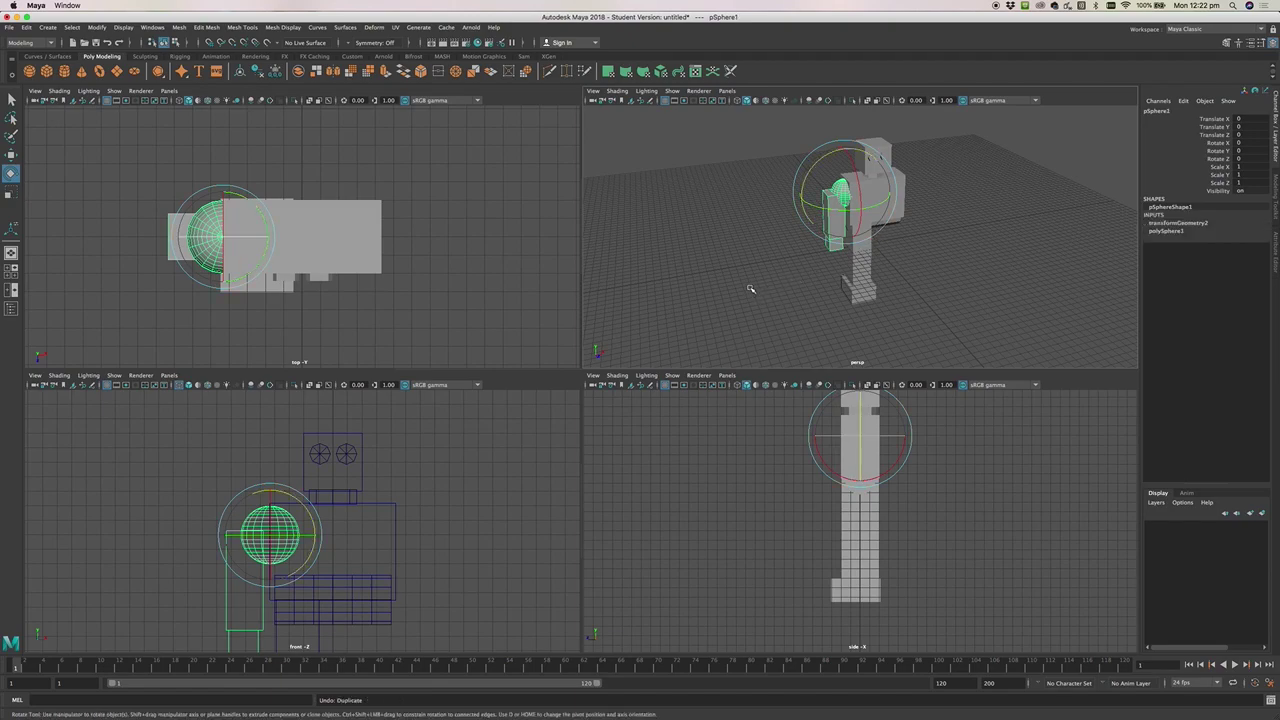
Select the shoulder sphere with its arm and bring up the Duplicate Special options
click(818, 237)
click(839, 212)
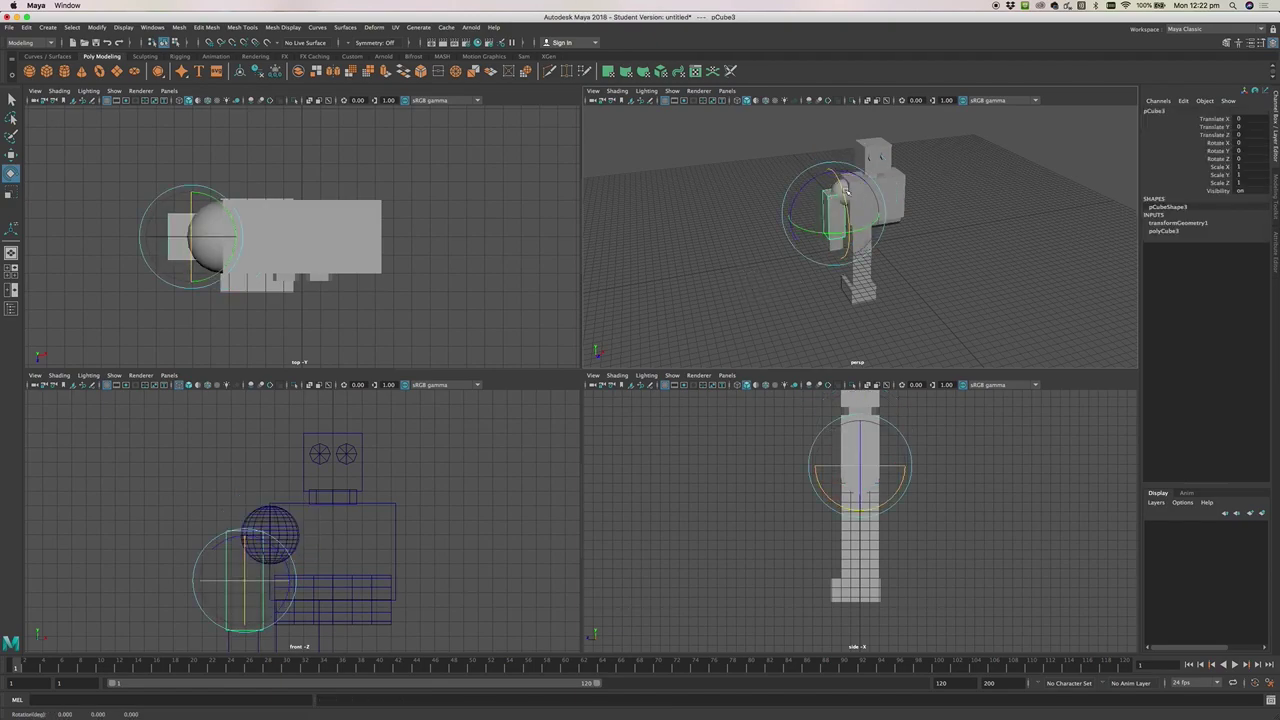
click(766, 171)
click(842, 190)
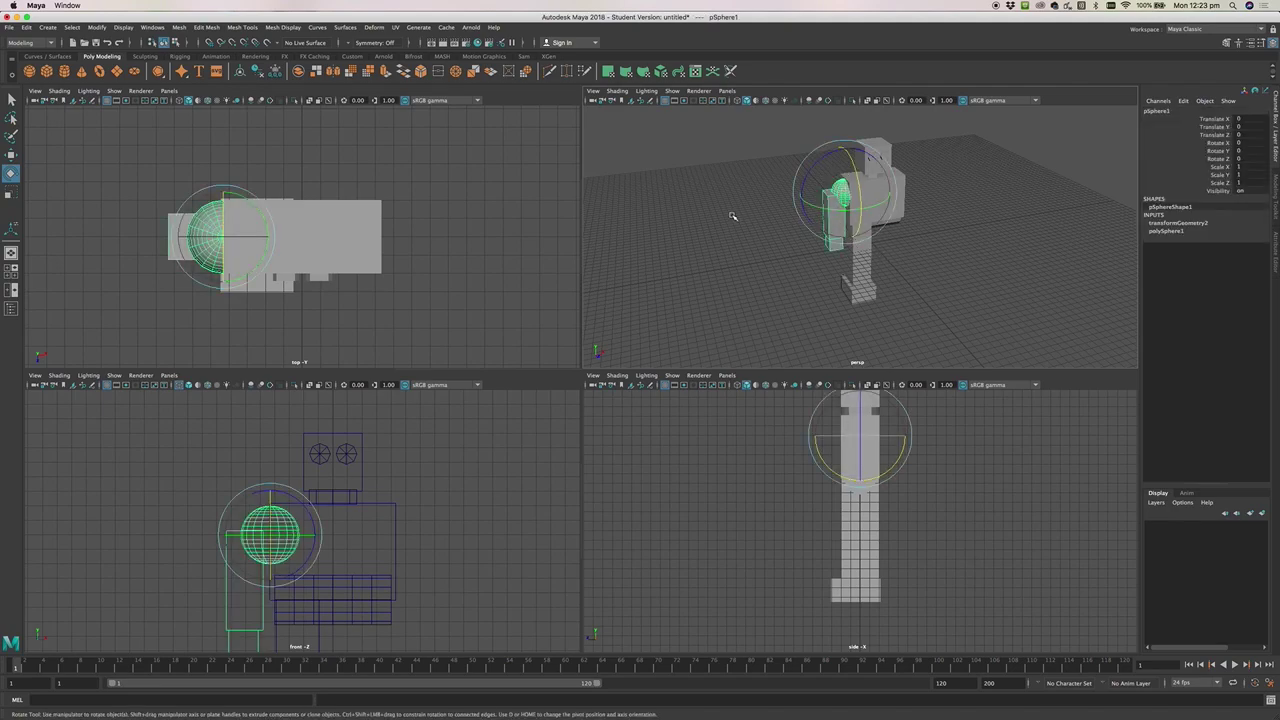
key(q)
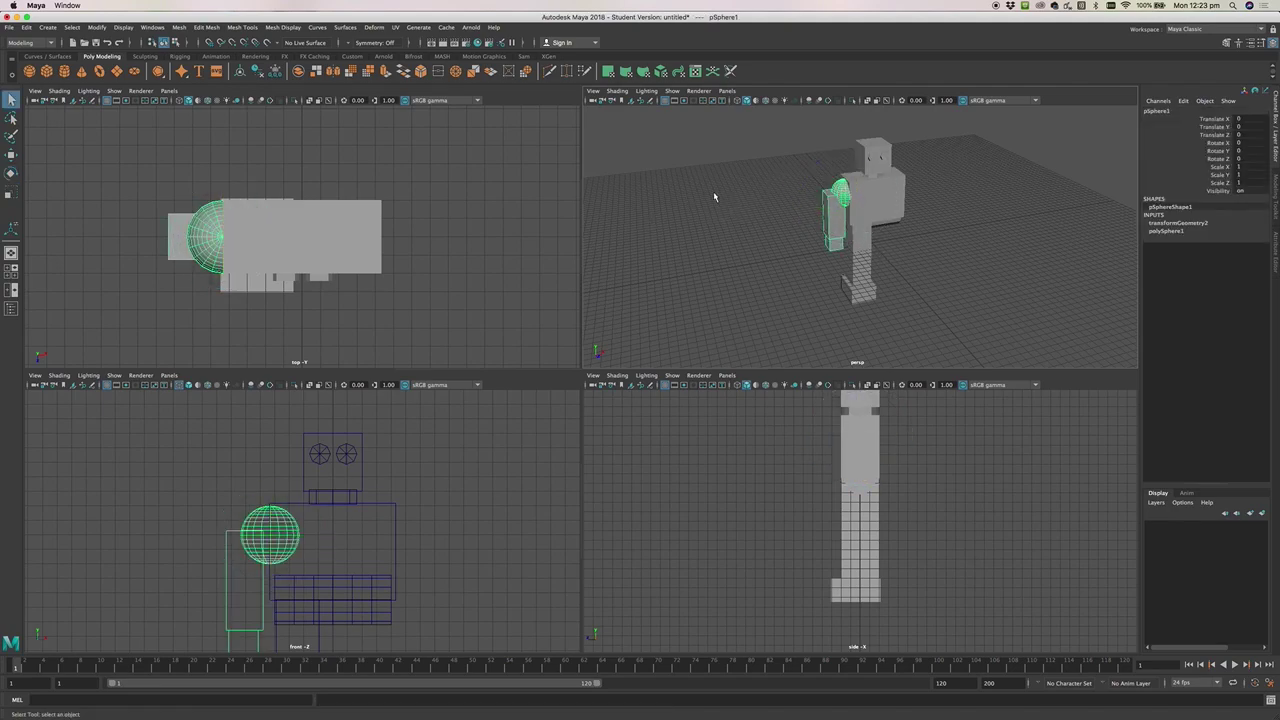
click(27, 27)
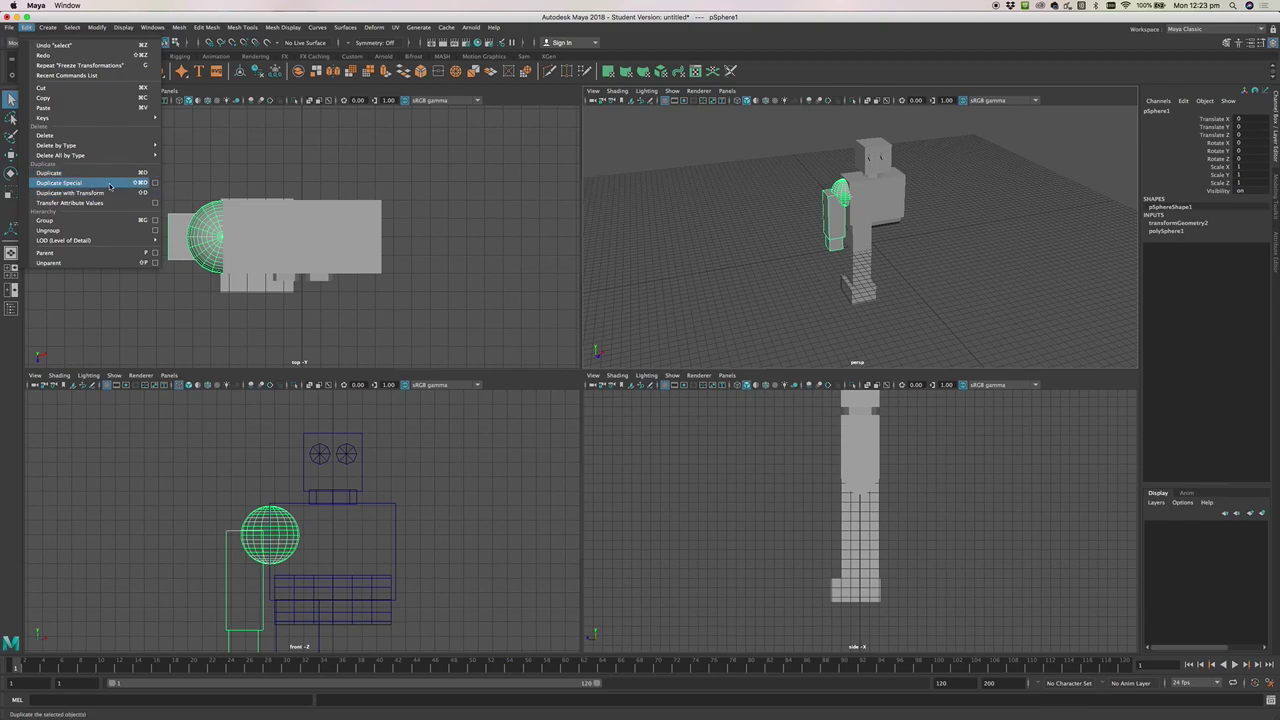
click(156, 185)
drag(178, 131, 487, 178)
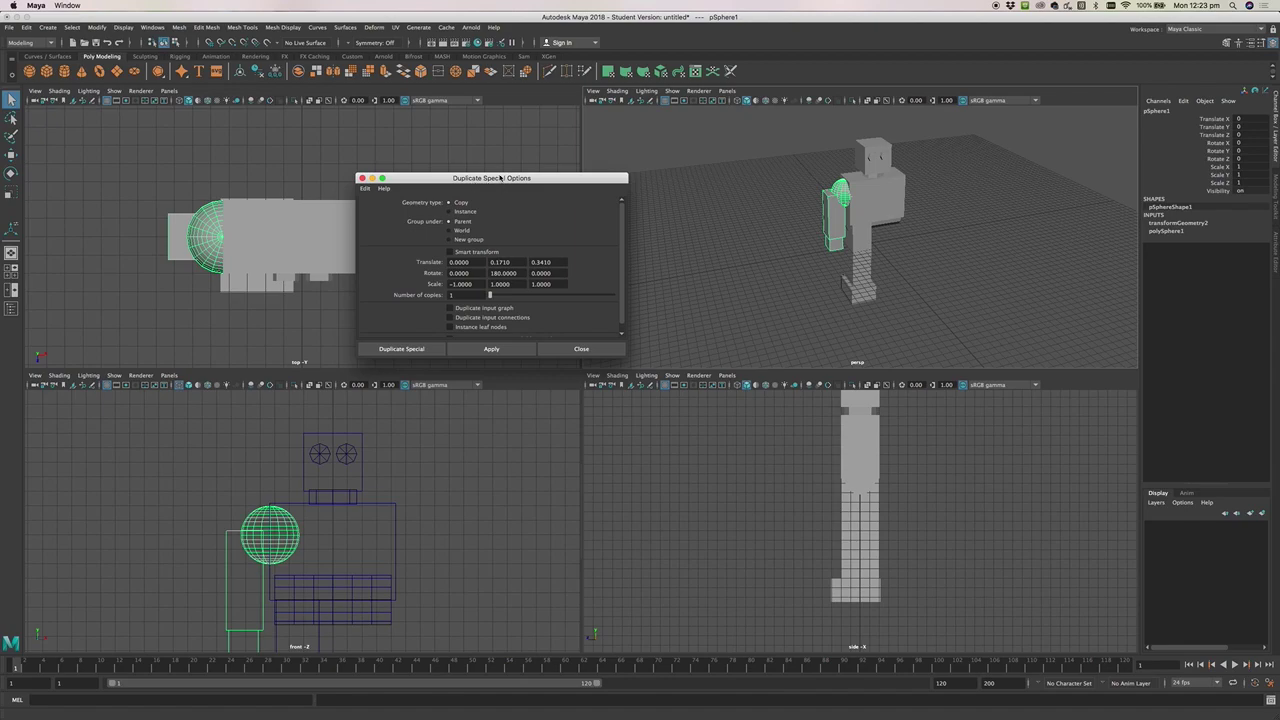
drag(499, 177, 469, 126)
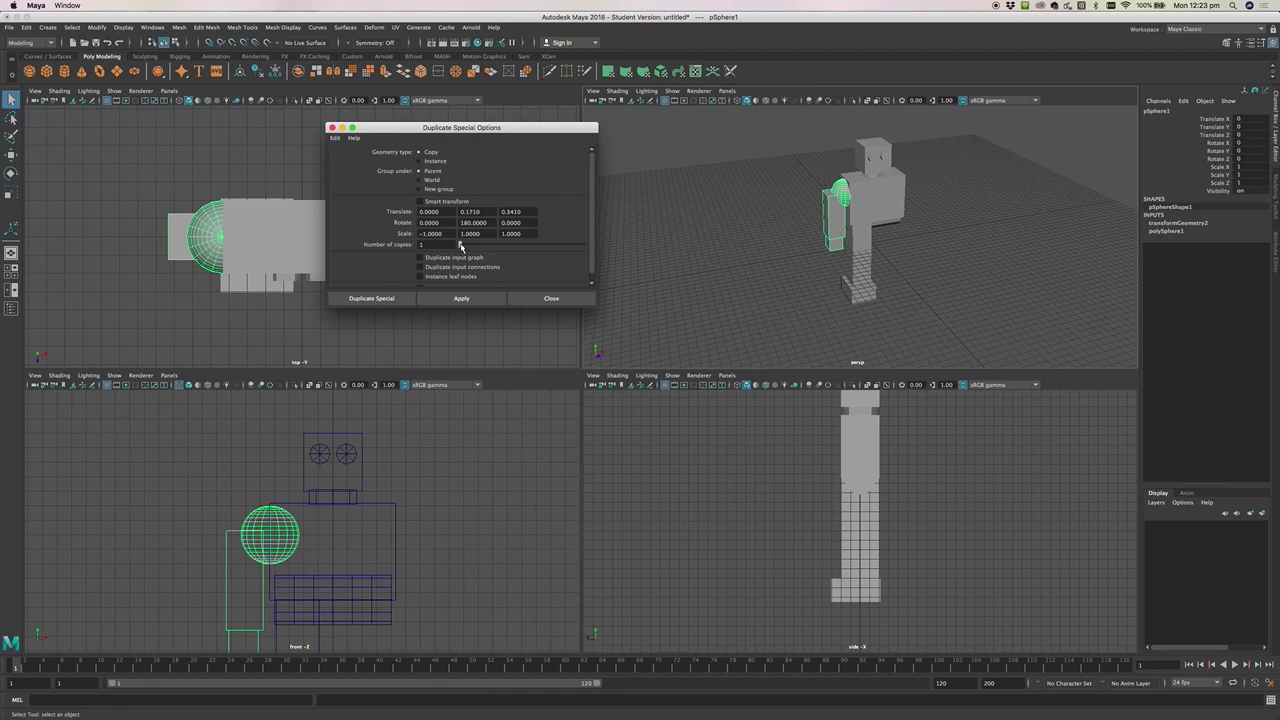
Set the Y and Z translation of the special duplicate to 0
drag(461, 245, 444, 245)
double_click(470, 212)
text(0)
key(Tab)
text(0)
click(461, 222)
scroll(466, 260, down, 1)
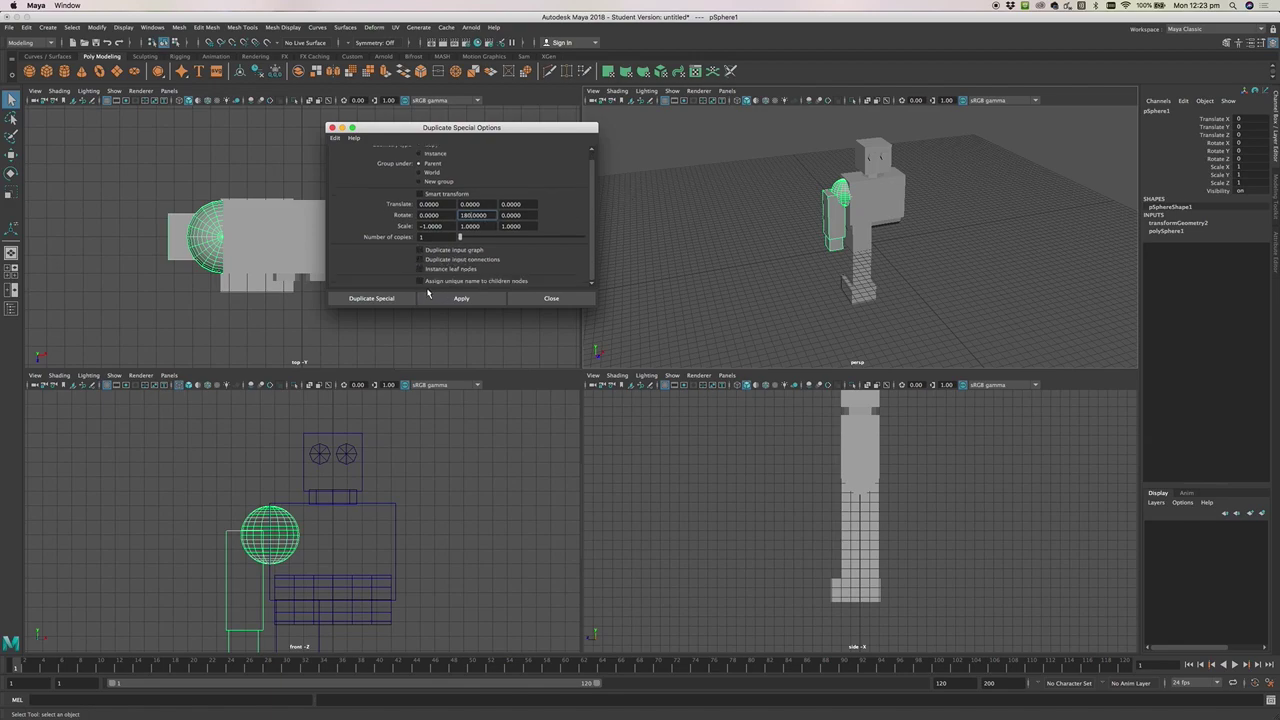
Try the special duplicate with X scale -1 and Y rotation 180, move it about 3.2 units in X and set Rotate Y to 0
click(371, 298)
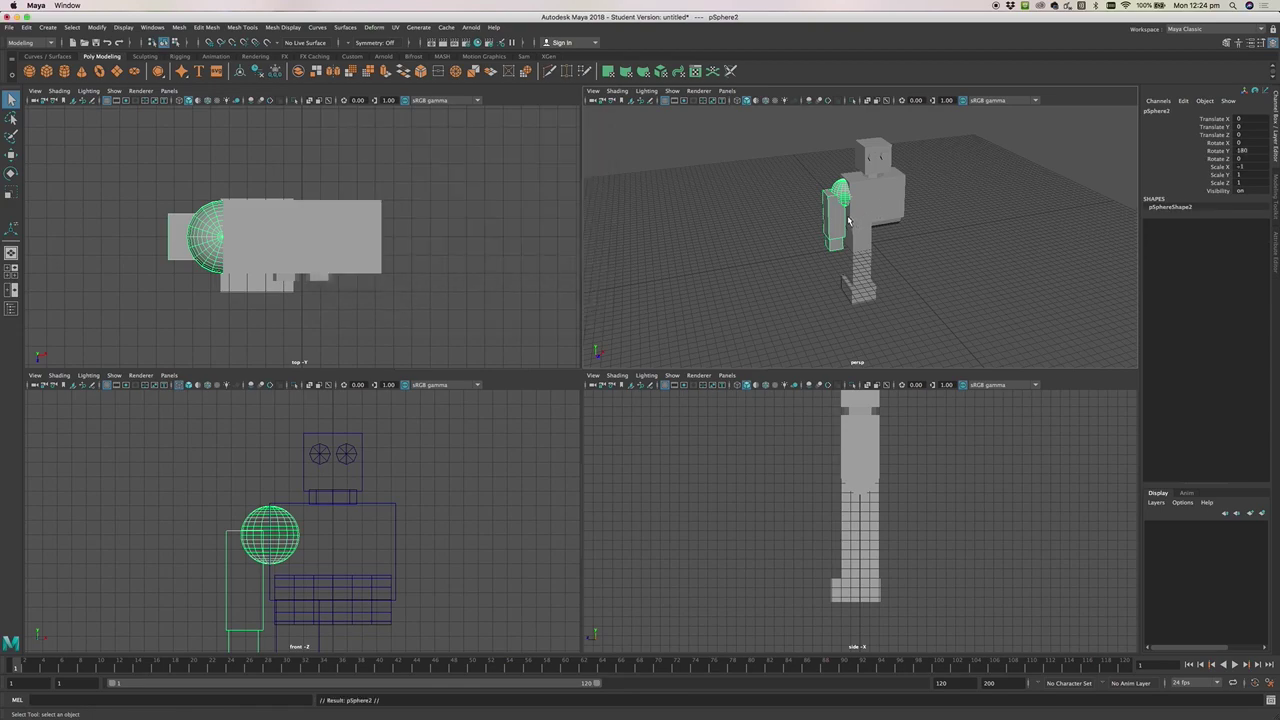
key(w)
drag(890, 190, 969, 185)
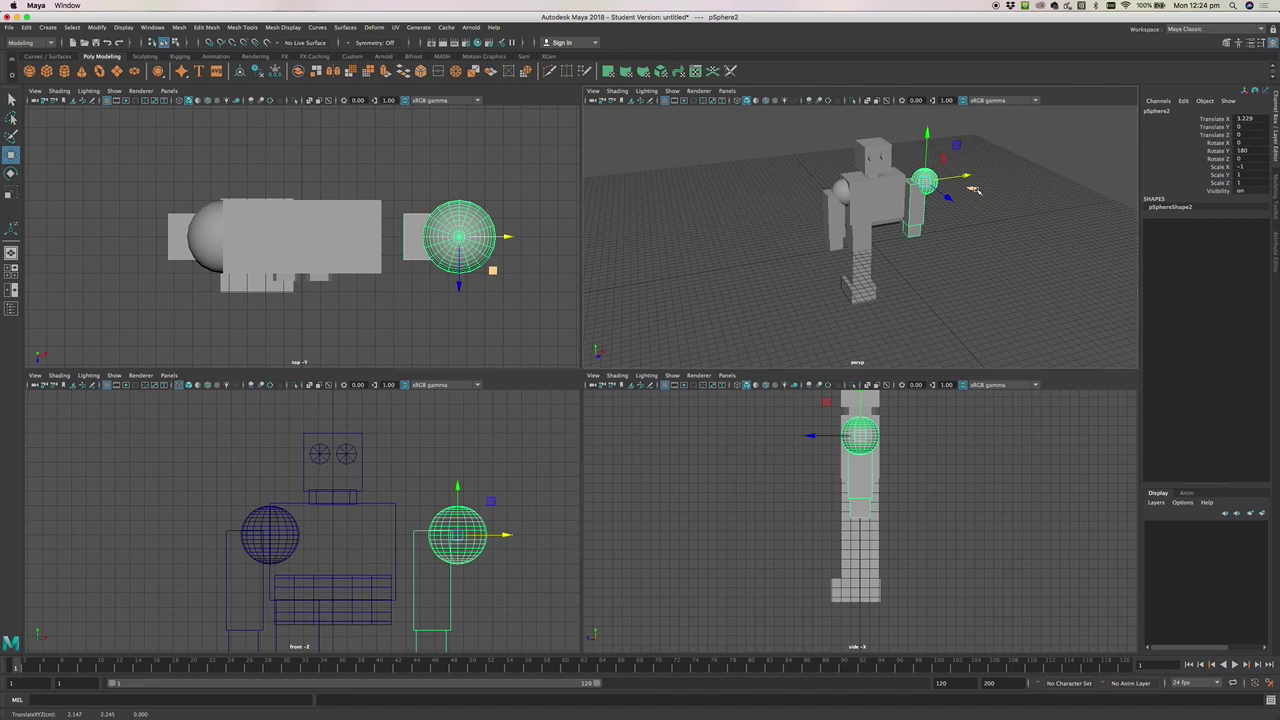
click(1250, 150)
text(0)
key(Return)
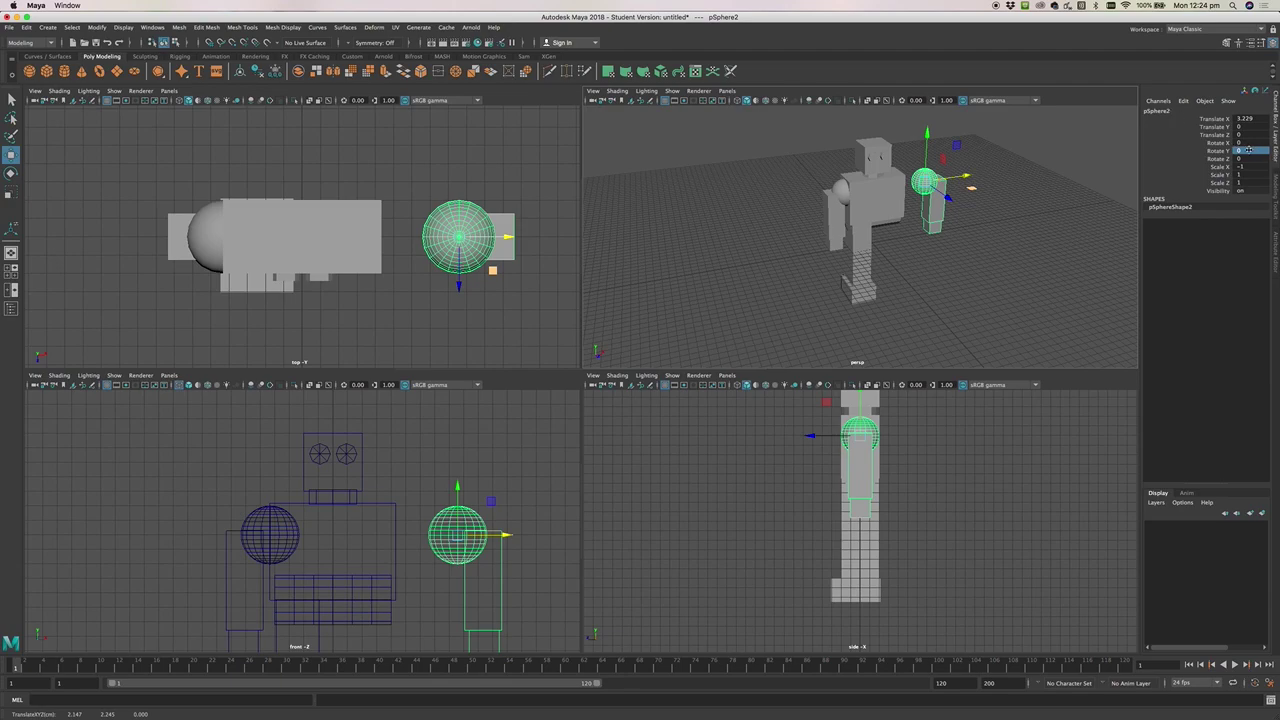
Undo the rotation and move, try shifting the copied arm about 1.5 units in negative X, and undo back to before the duplication
key(super+z)
key(super+z)
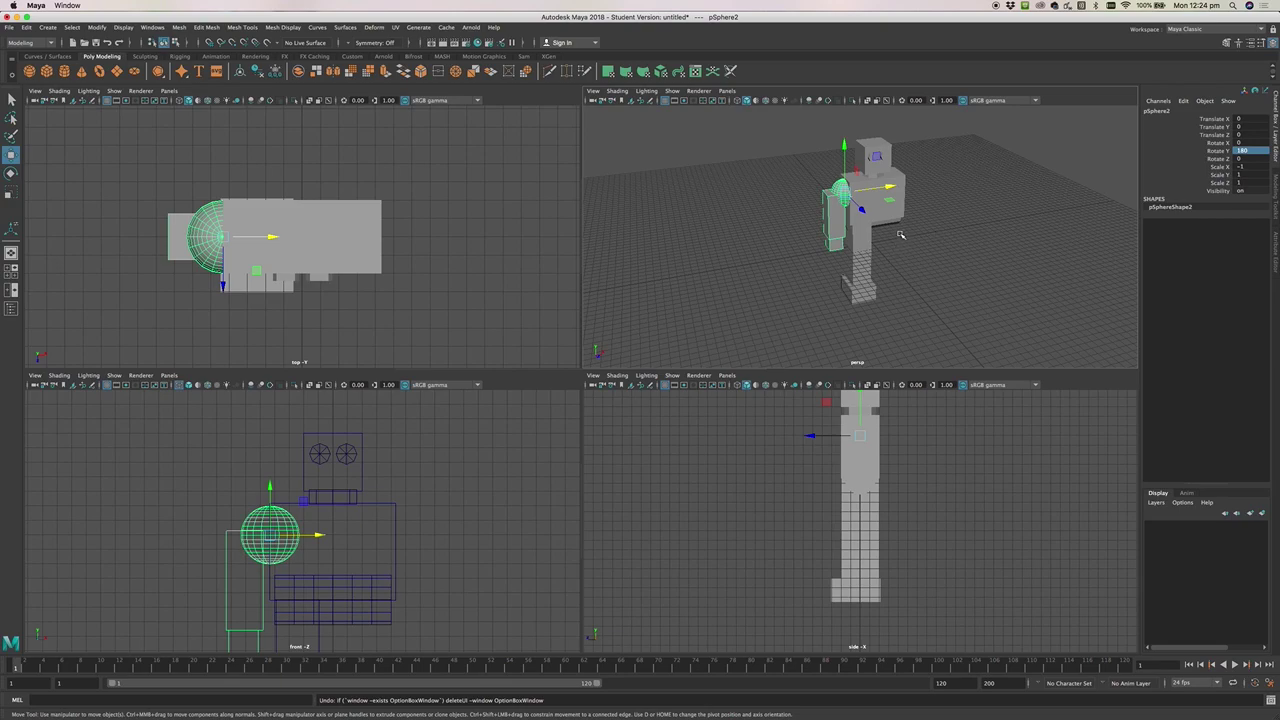
shift+drag(889, 188, 850, 192)
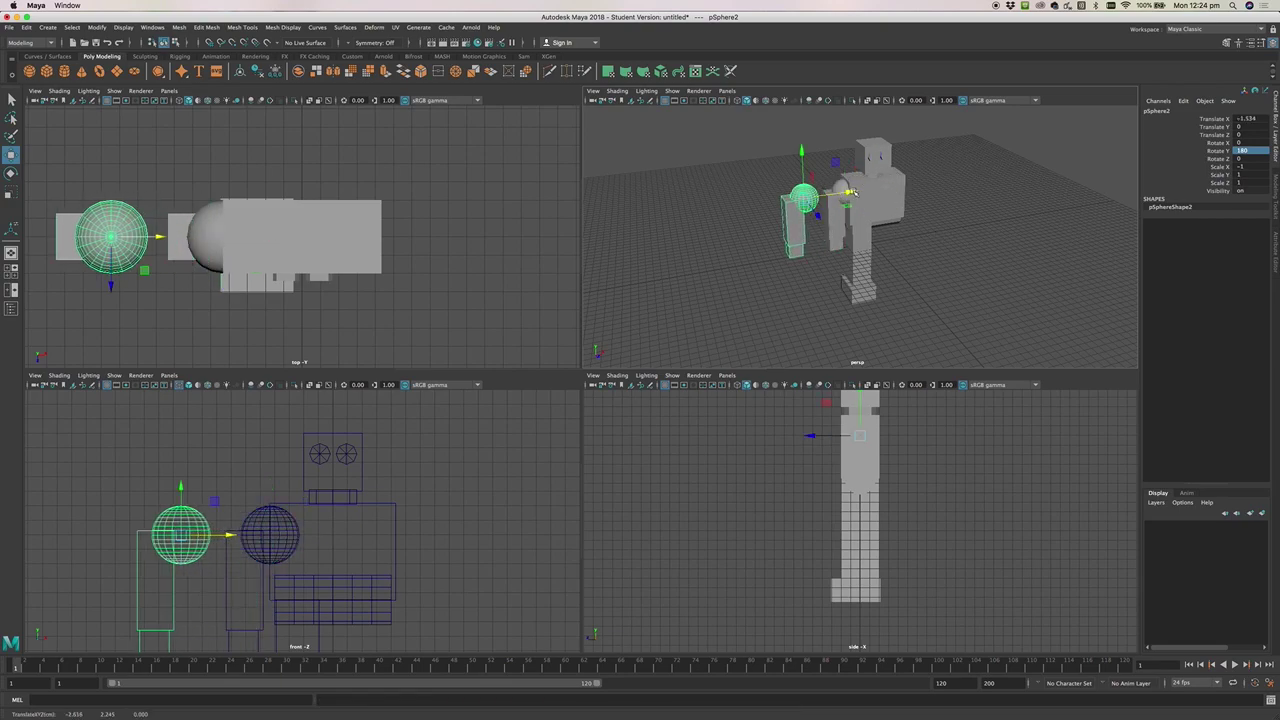
key(super+z)
key(super+z)
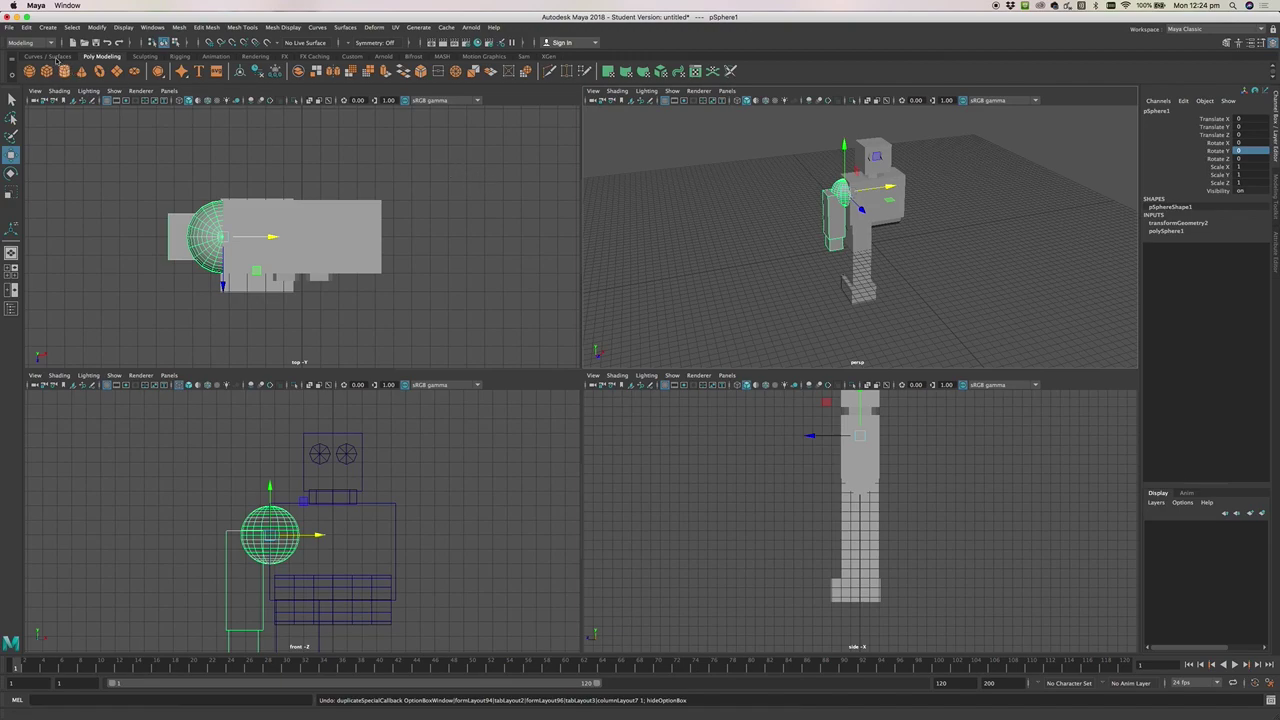
Create a special duplicate of the arm with X scale 1 and Y rotation 180, and move it about 2.1 units in X to the torso's opposite shoulder
click(27, 27)
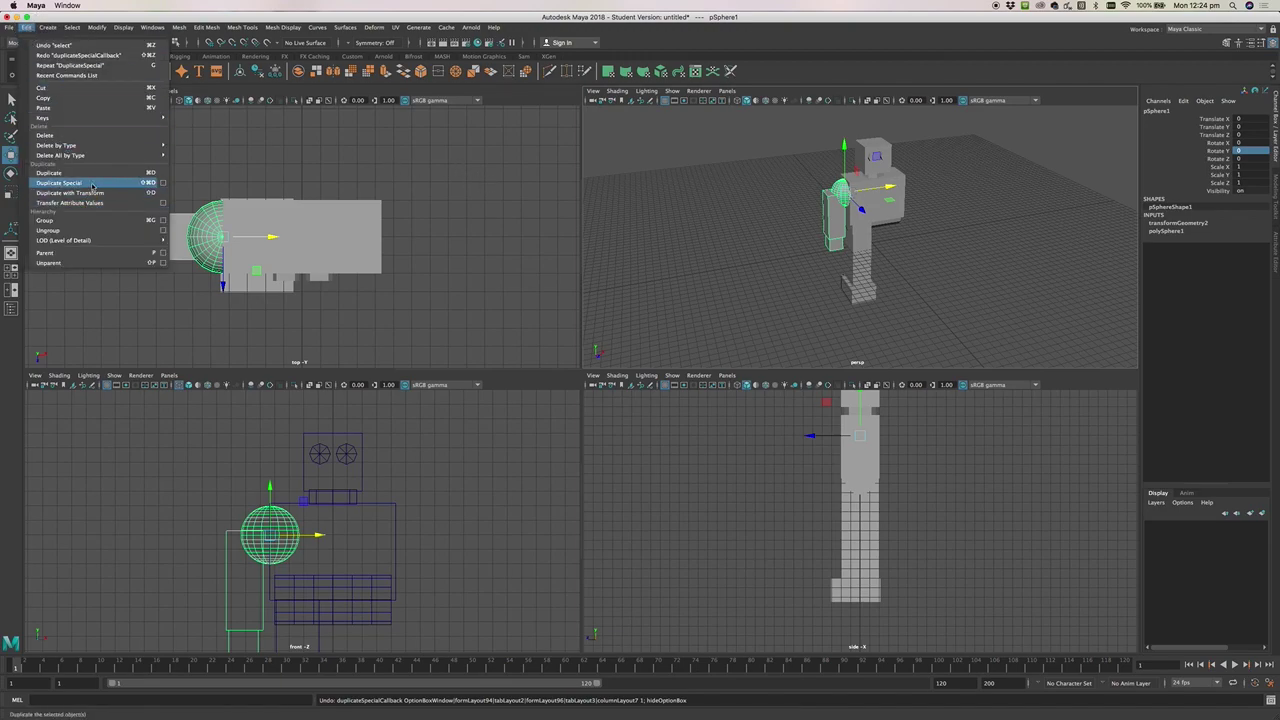
click(163, 185)
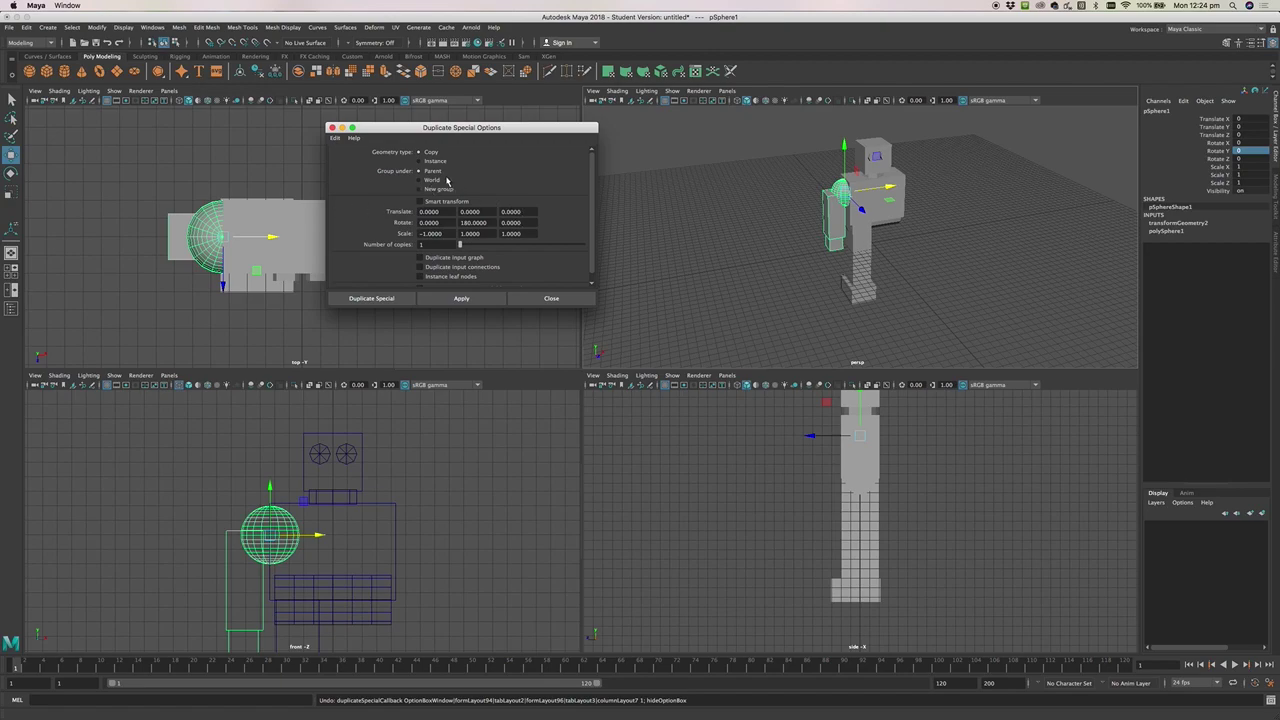
scroll(404, 187, down, 1)
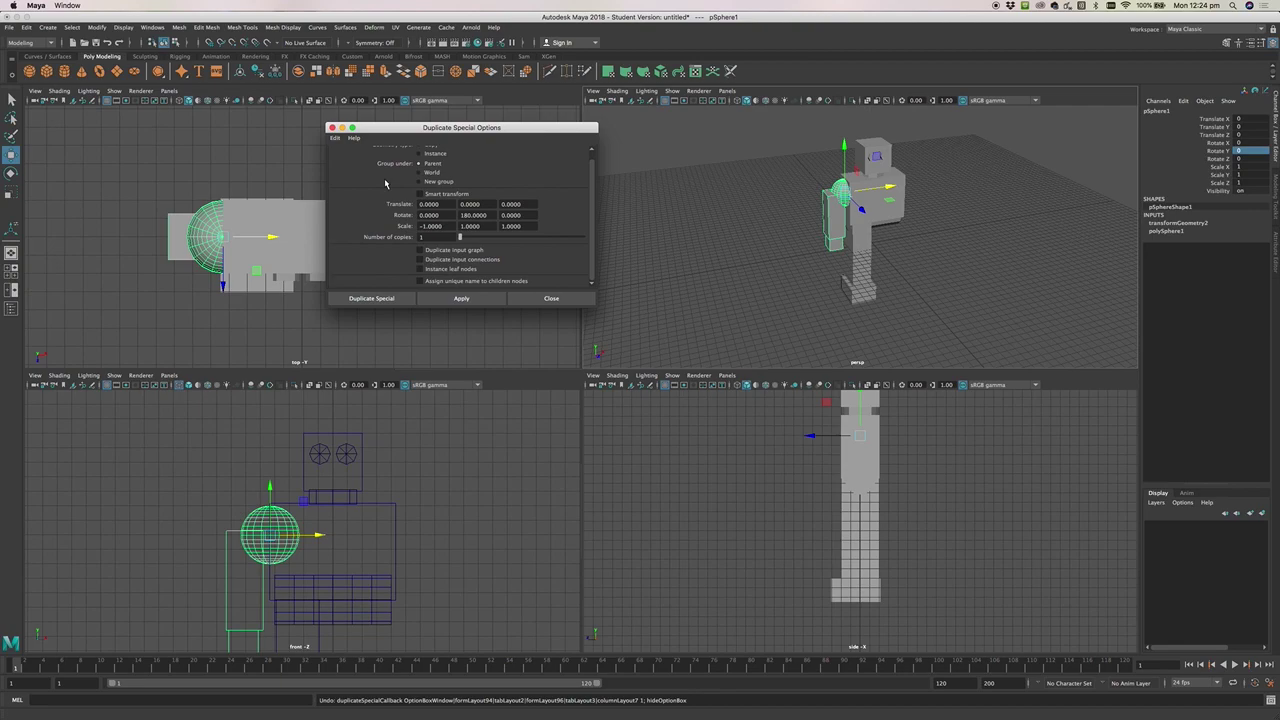
scroll(385, 183, up, 1)
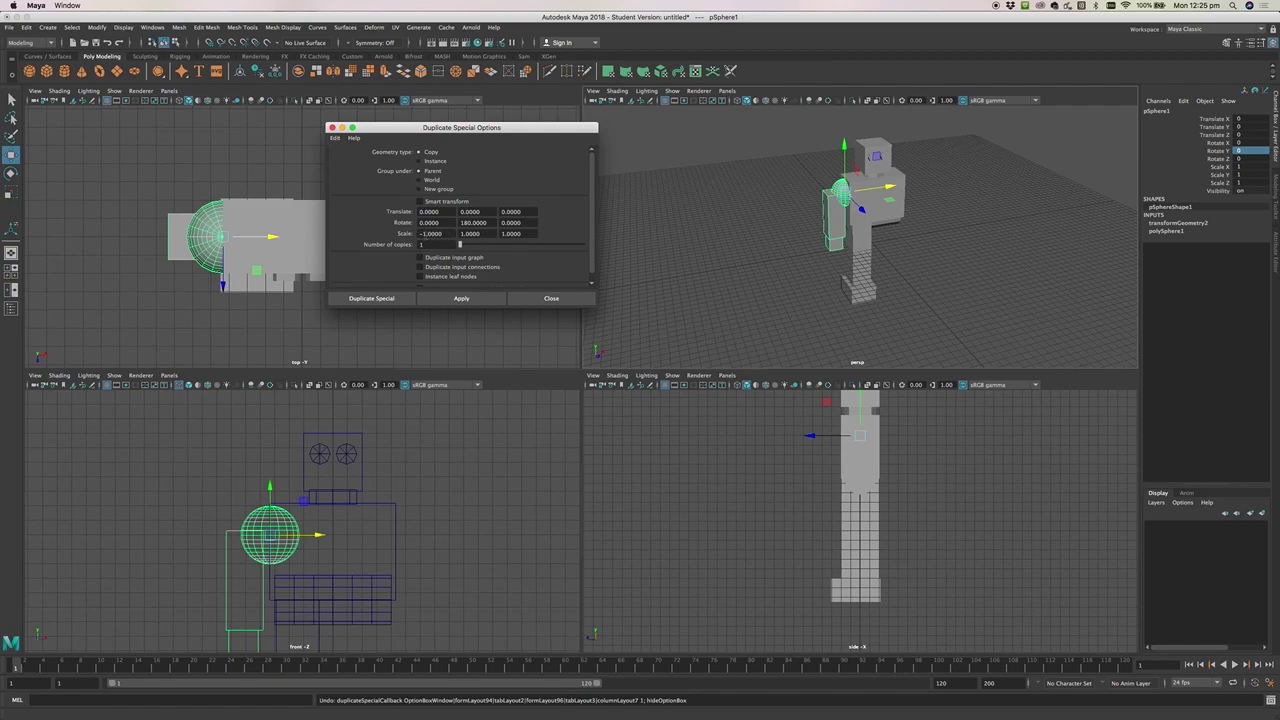
click(422, 233)
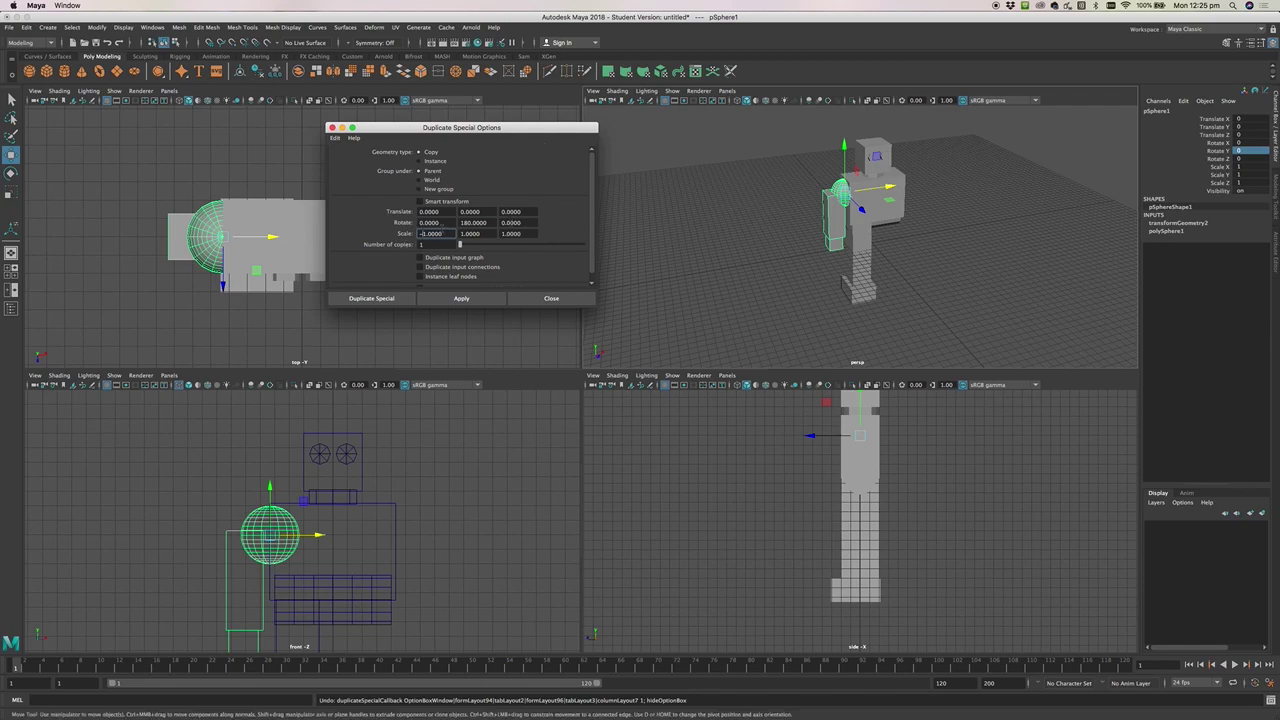
key(BackSpace)
click(485, 222)
click(512, 233)
click(382, 303)
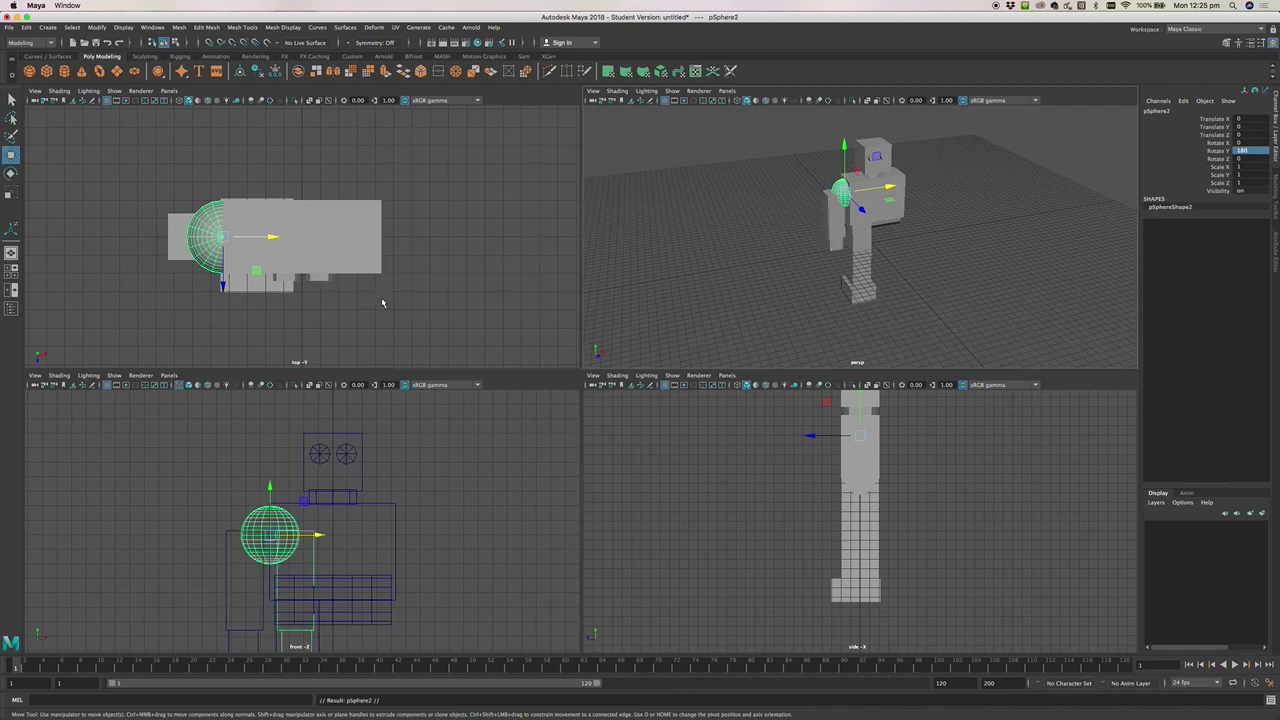
drag(889, 188, 935, 182)
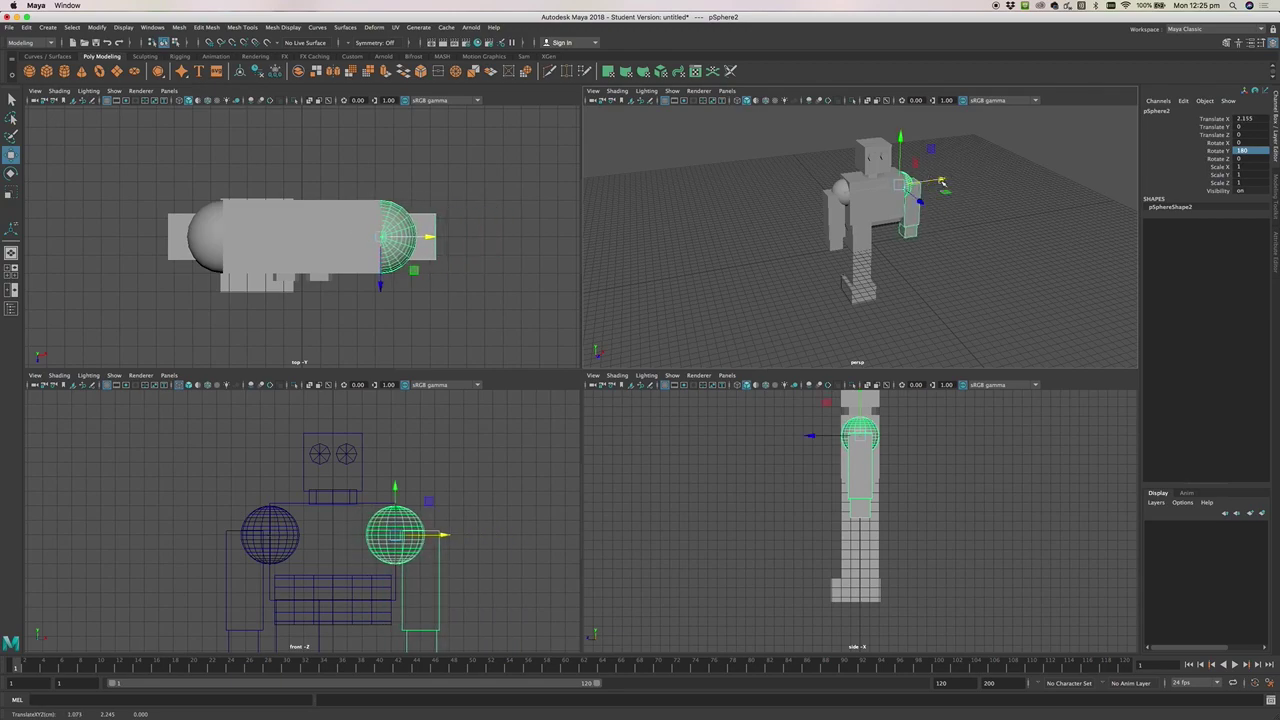
Try a special duplicate of the leg with Y rotation 180, move it about 1.1 units in X, and undo both
click(870, 250)
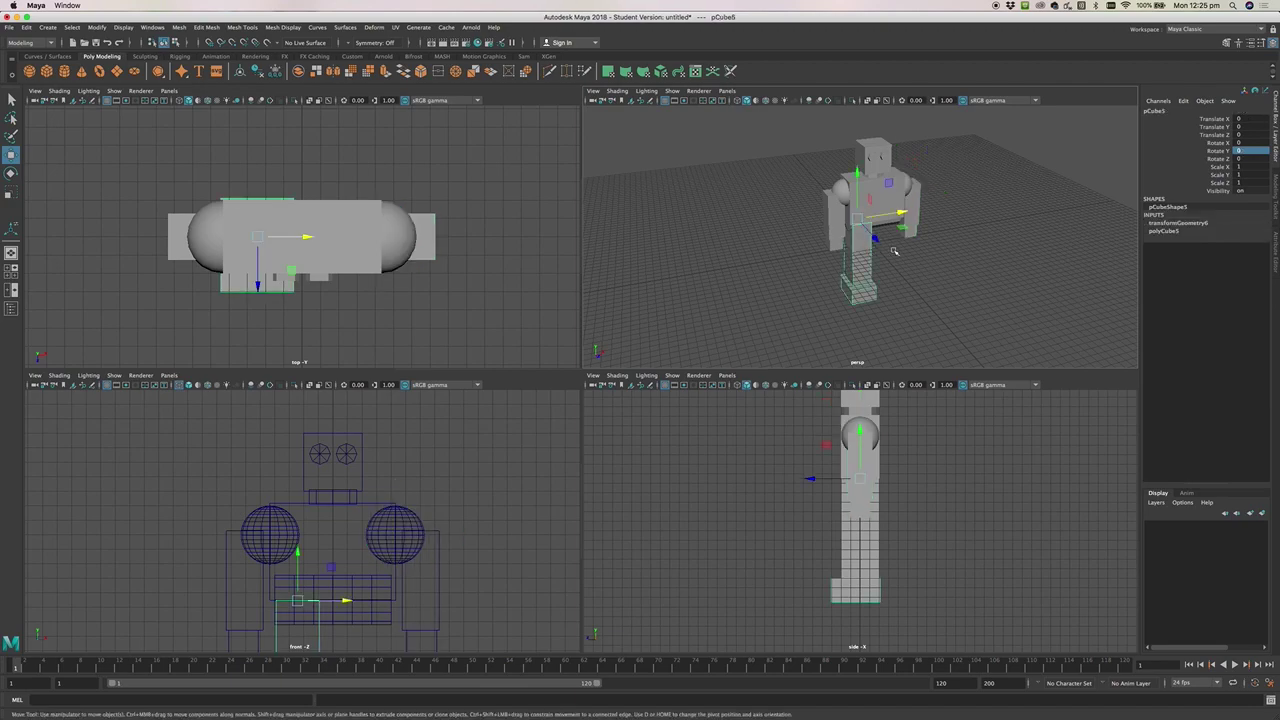
click(27, 27)
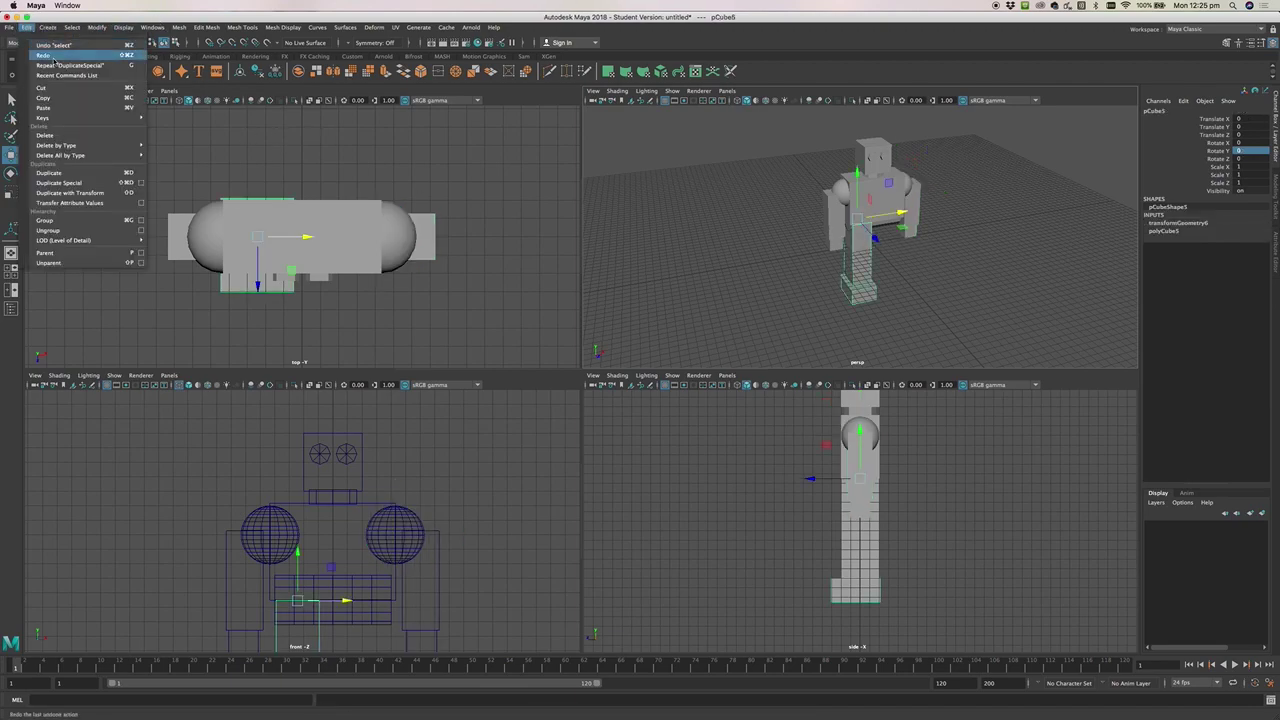
click(143, 183)
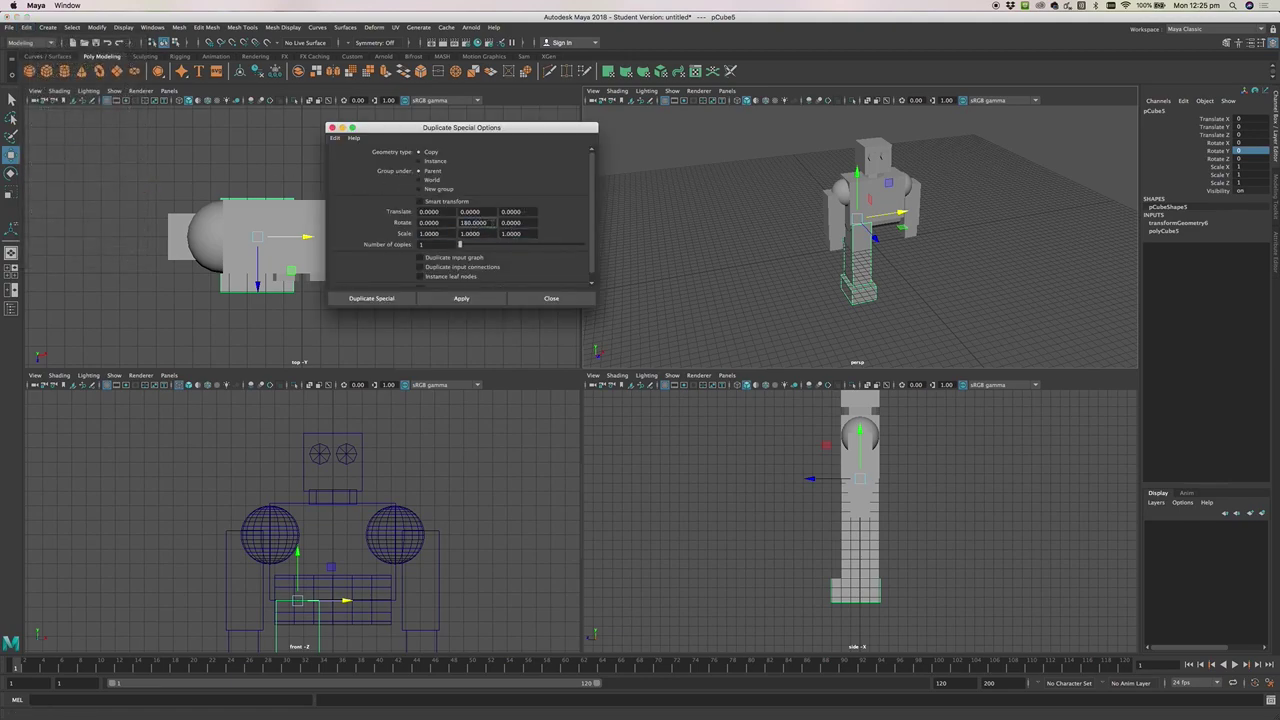
click(489, 296)
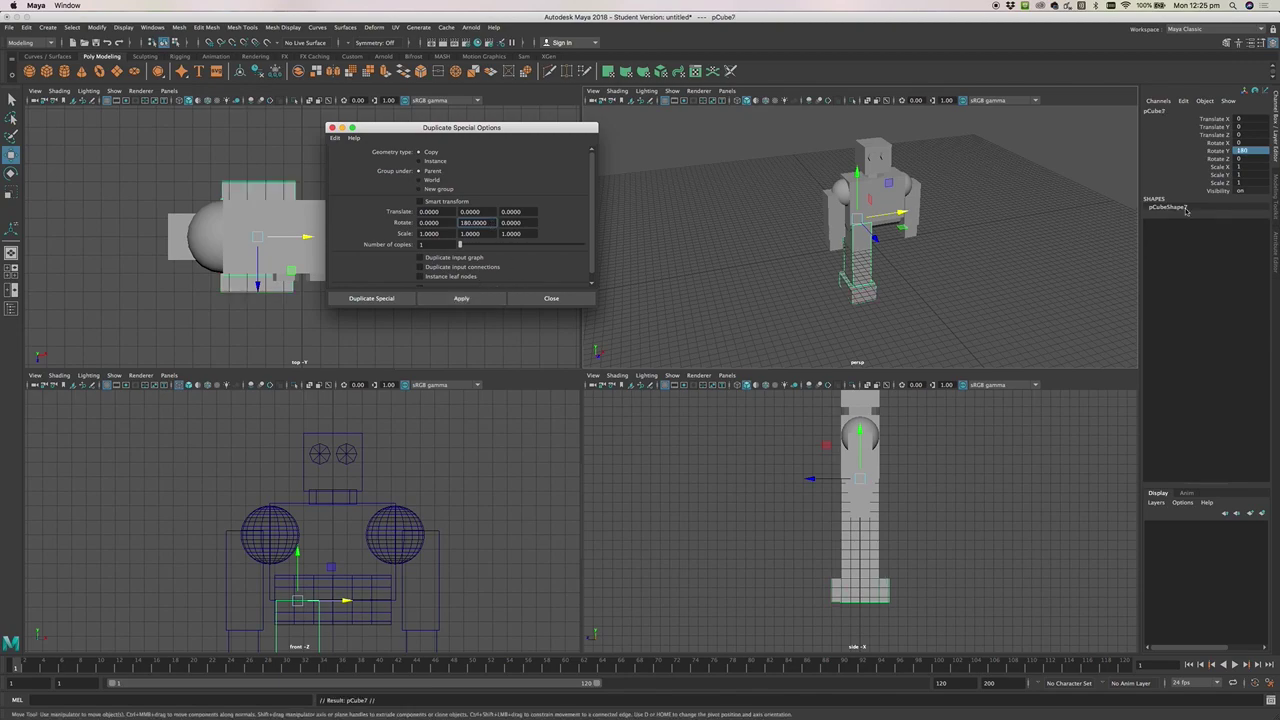
drag(900, 213, 934, 221)
mouse_move(813, 265)
alt+mouse_down()
mouse_move(918, 266)
mouse_move(820, 263)
alt+mouse_up()
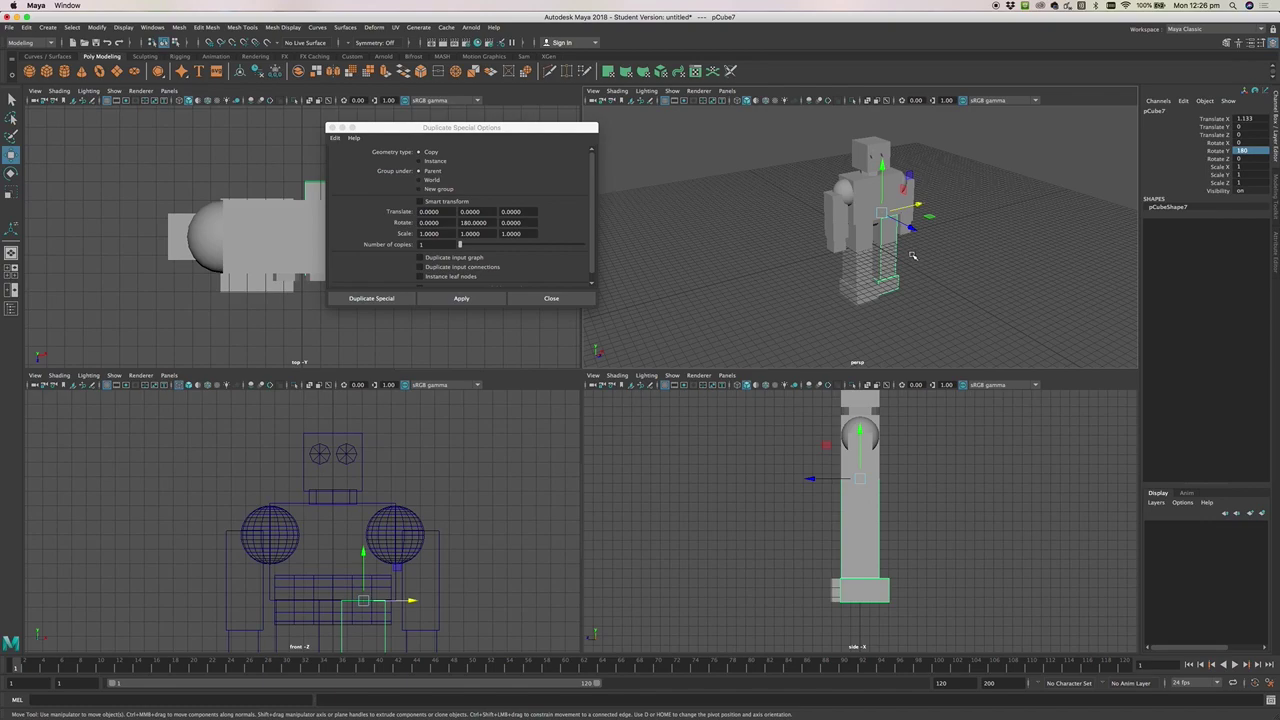
key(z)
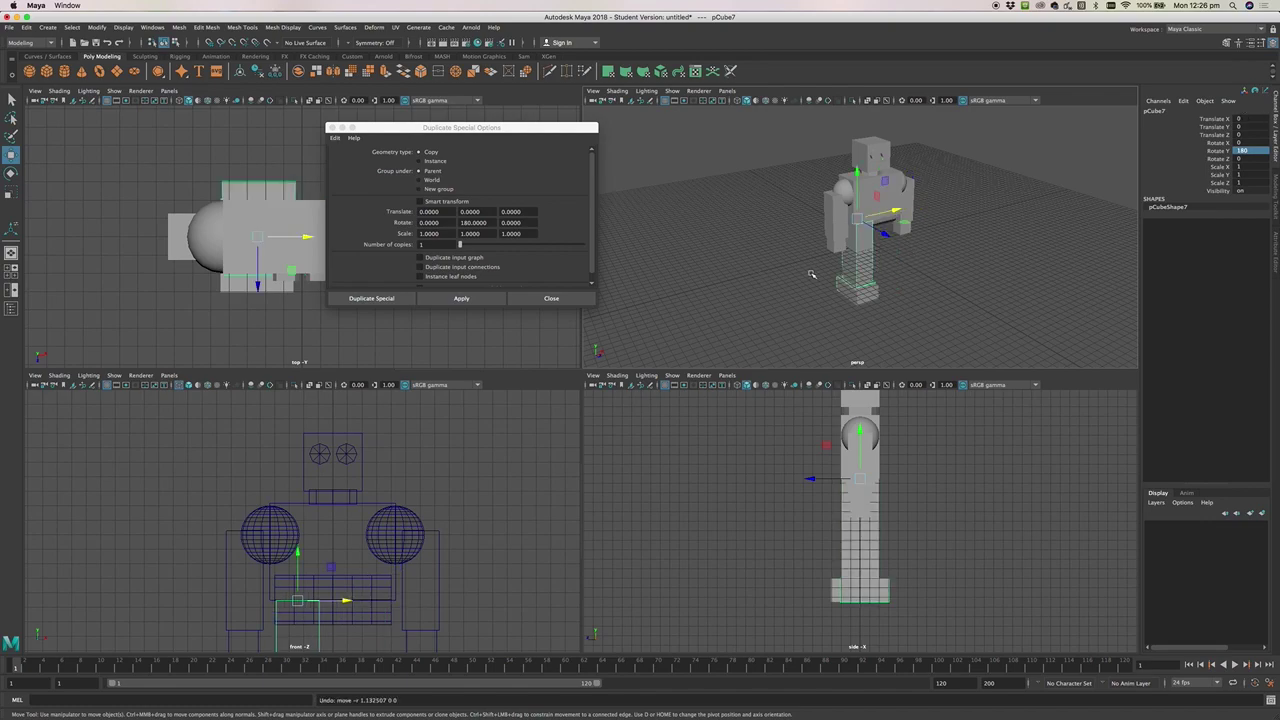
key(z)
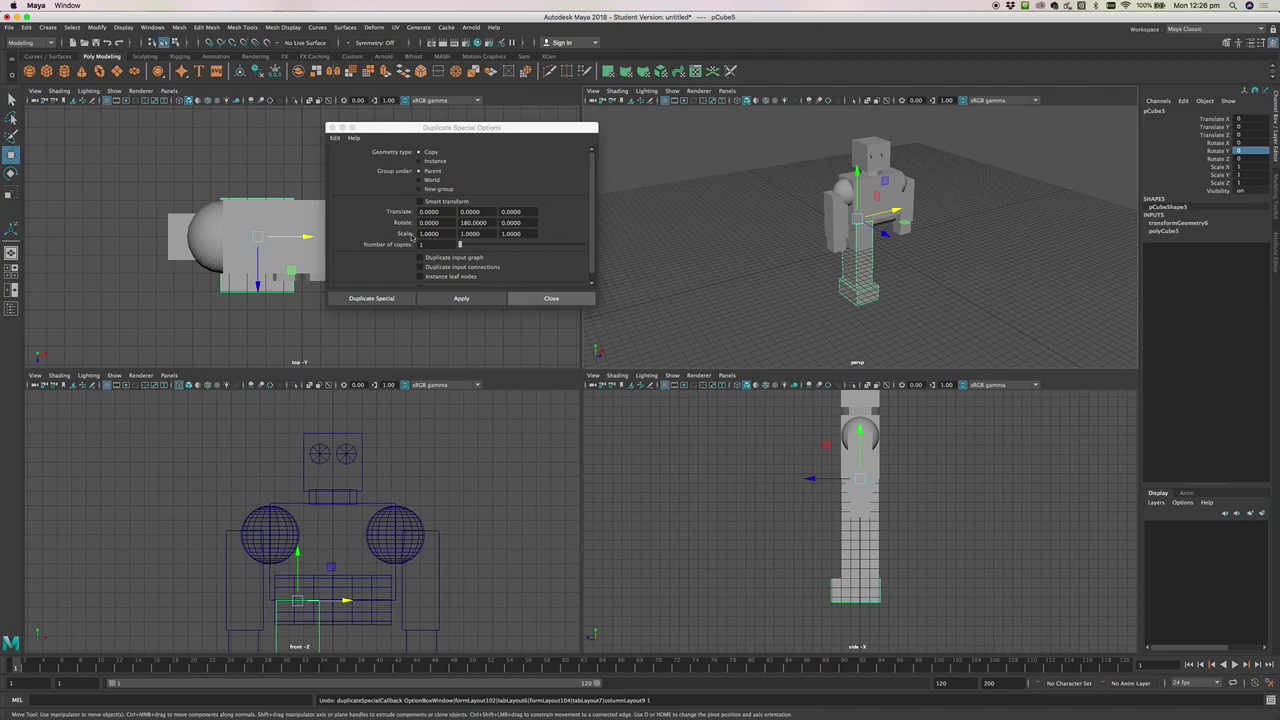
click(332, 128)
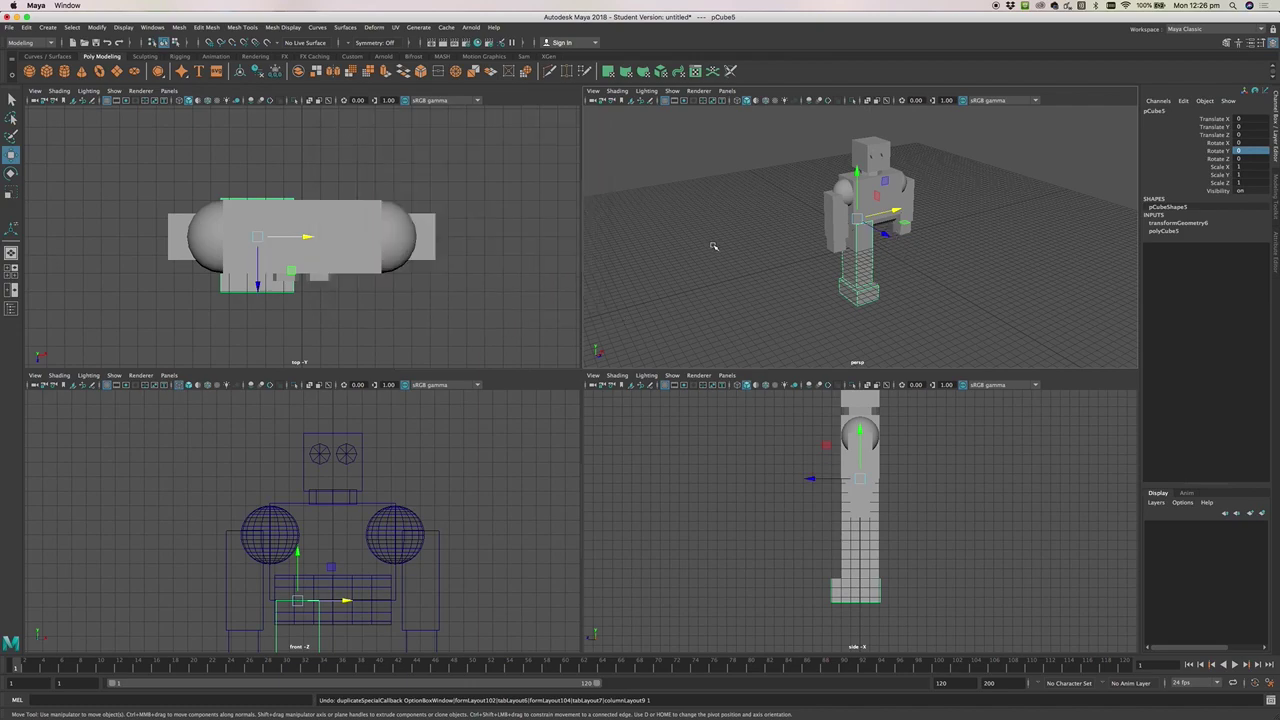
Make a plain duplicate of the leg and move it about 1.2 units in X beneath the torso's other side
key(ctrl+d)
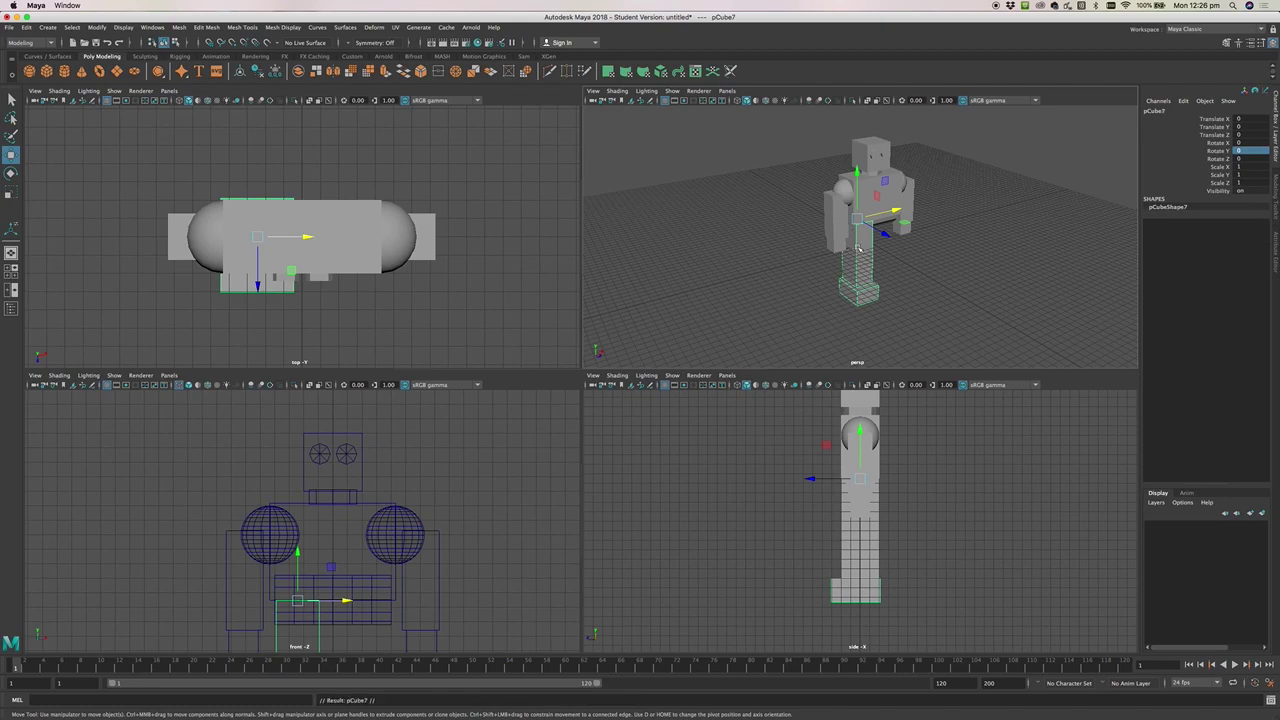
drag(900, 213, 920, 211)
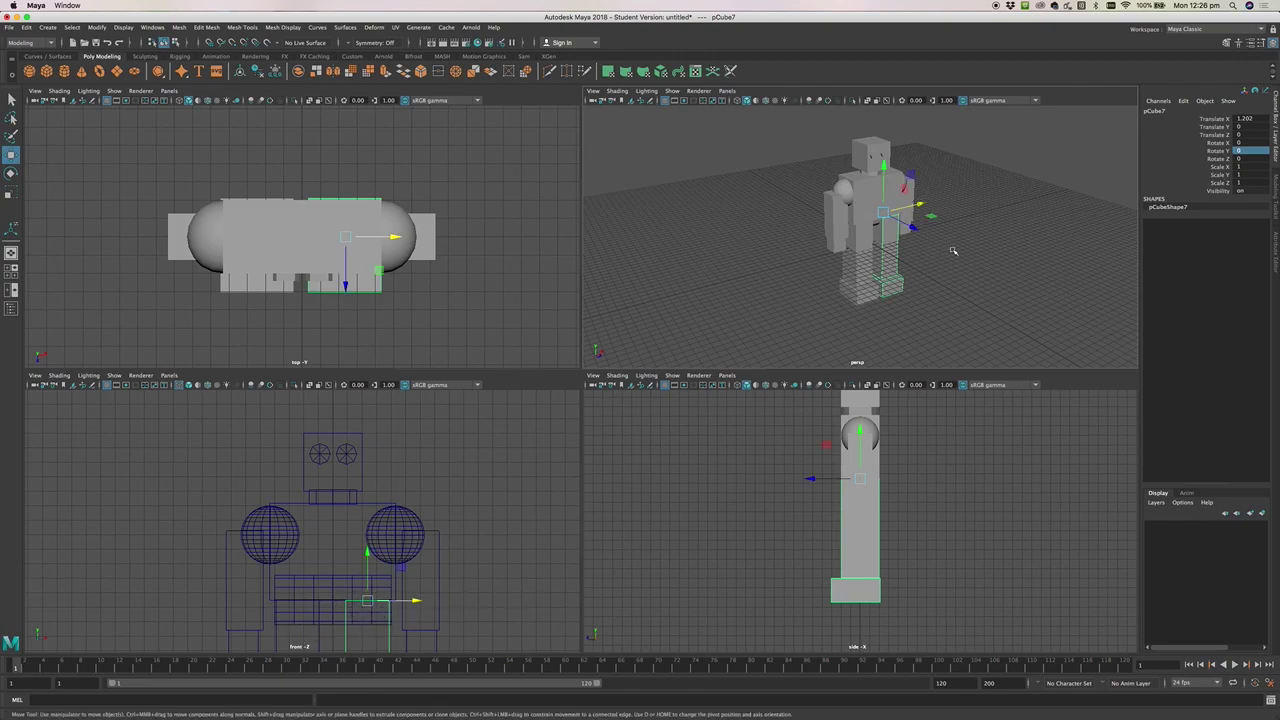
alt+drag(1000, 248, 969, 240)
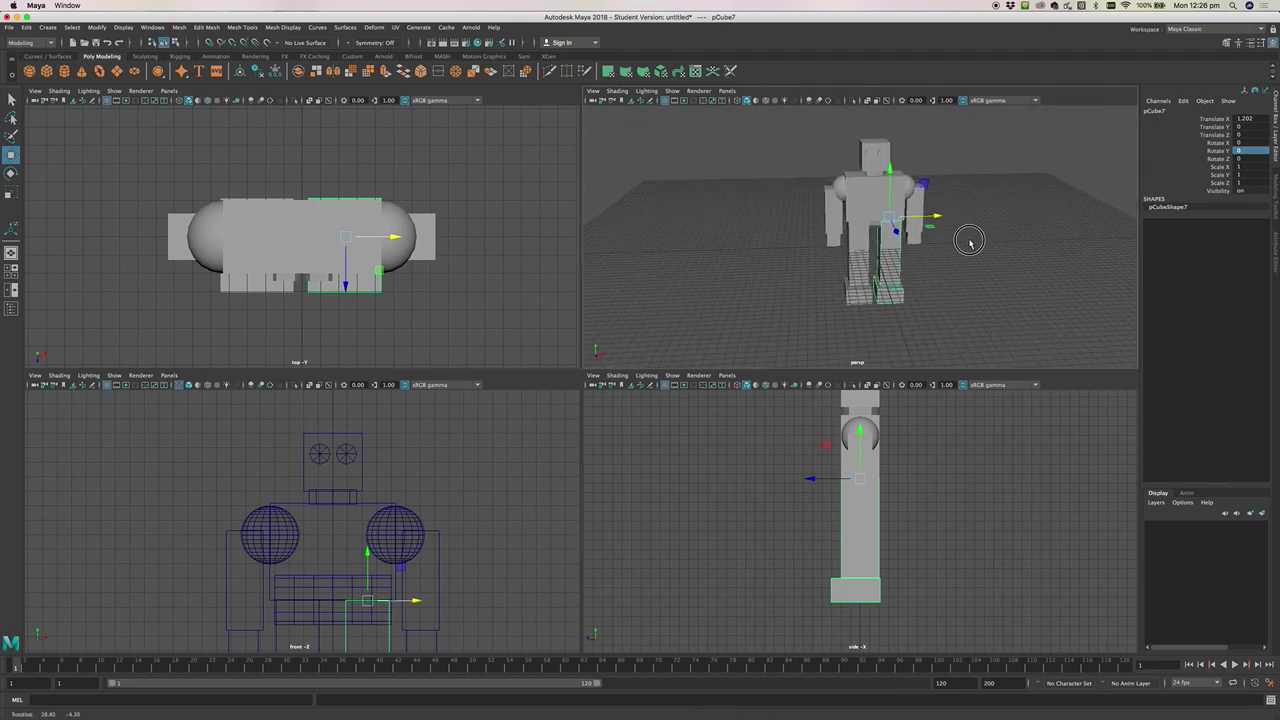
Select the shoulders and legs on both sides one by one to check their pivots and transform values
click(836, 238)
click(845, 190)
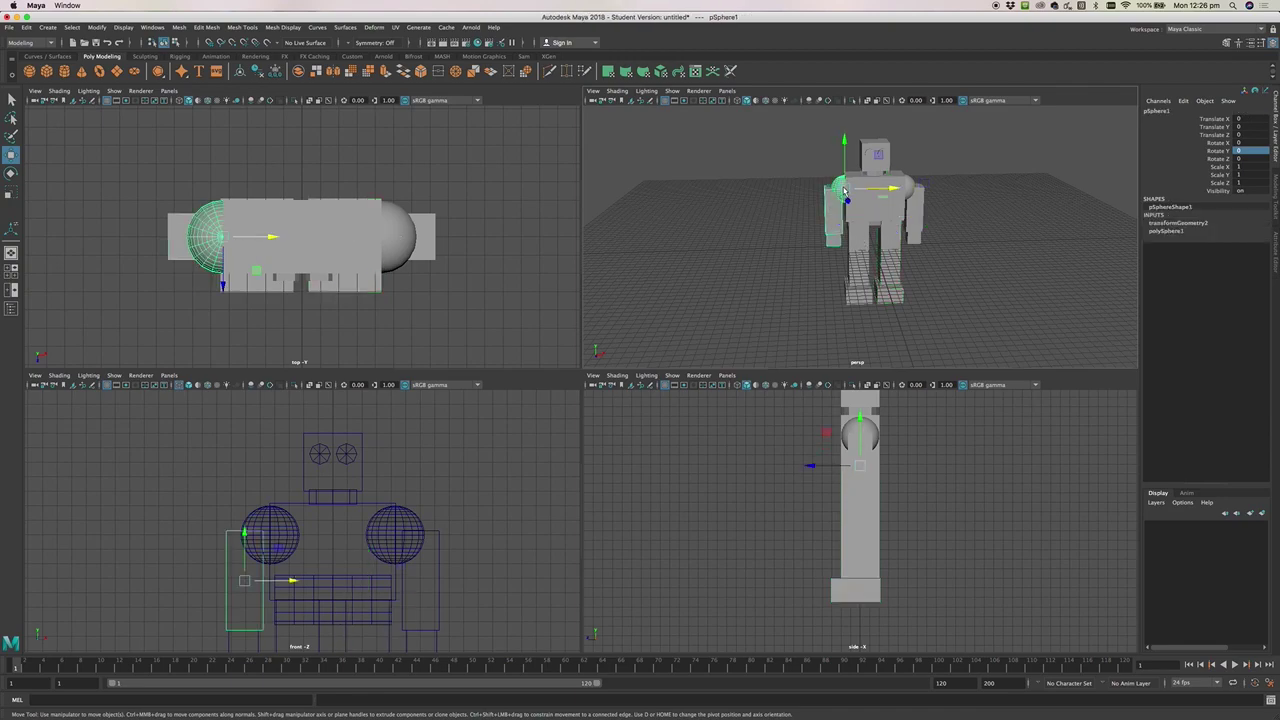
click(912, 190)
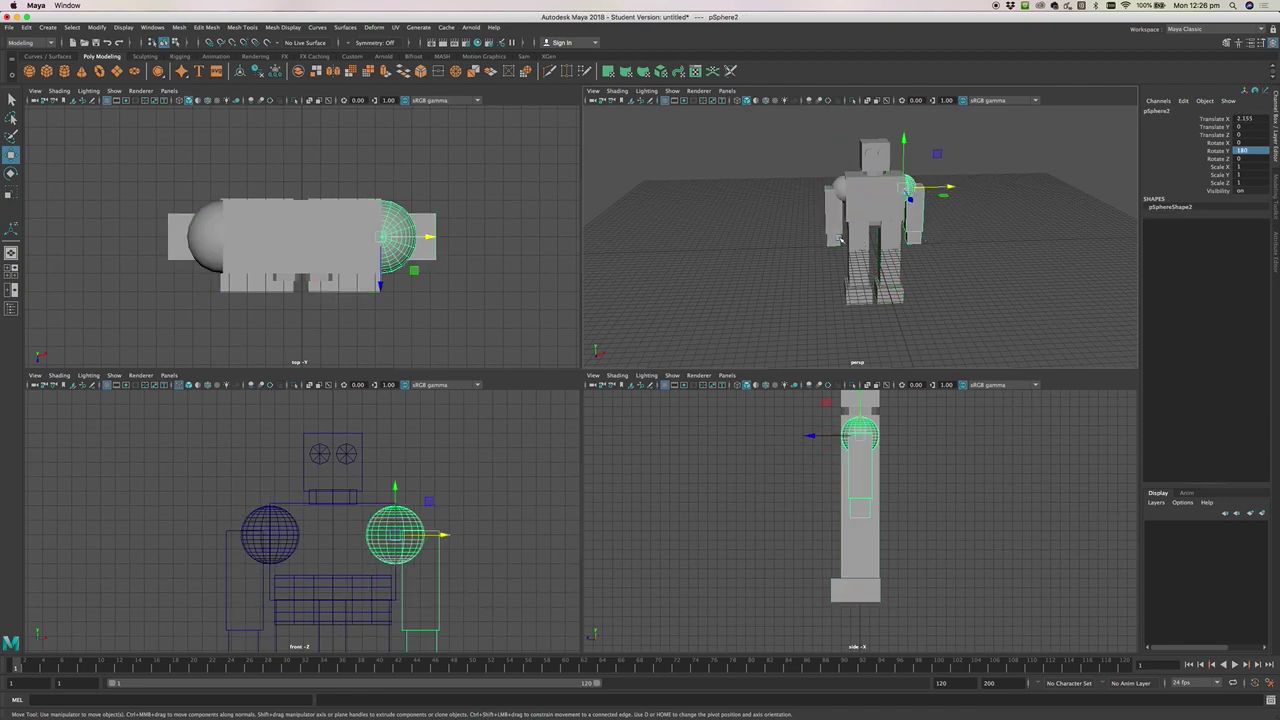
click(879, 247)
click(896, 252)
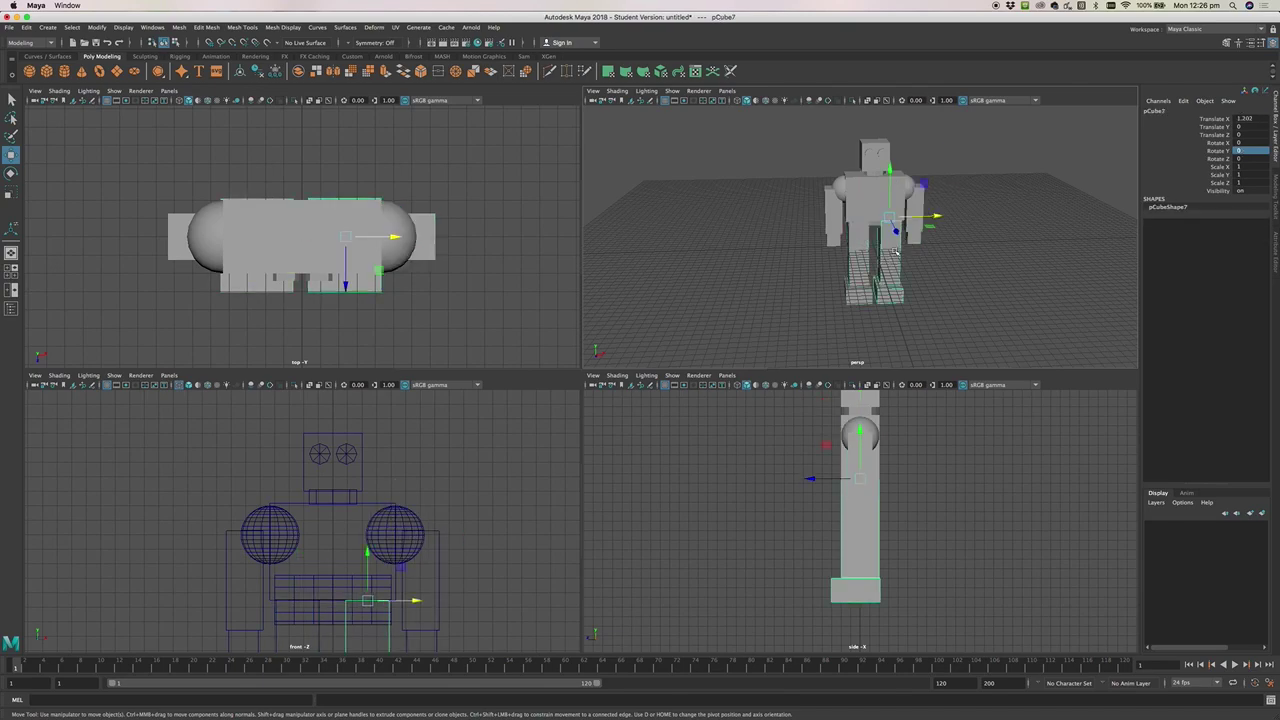
click(866, 217)
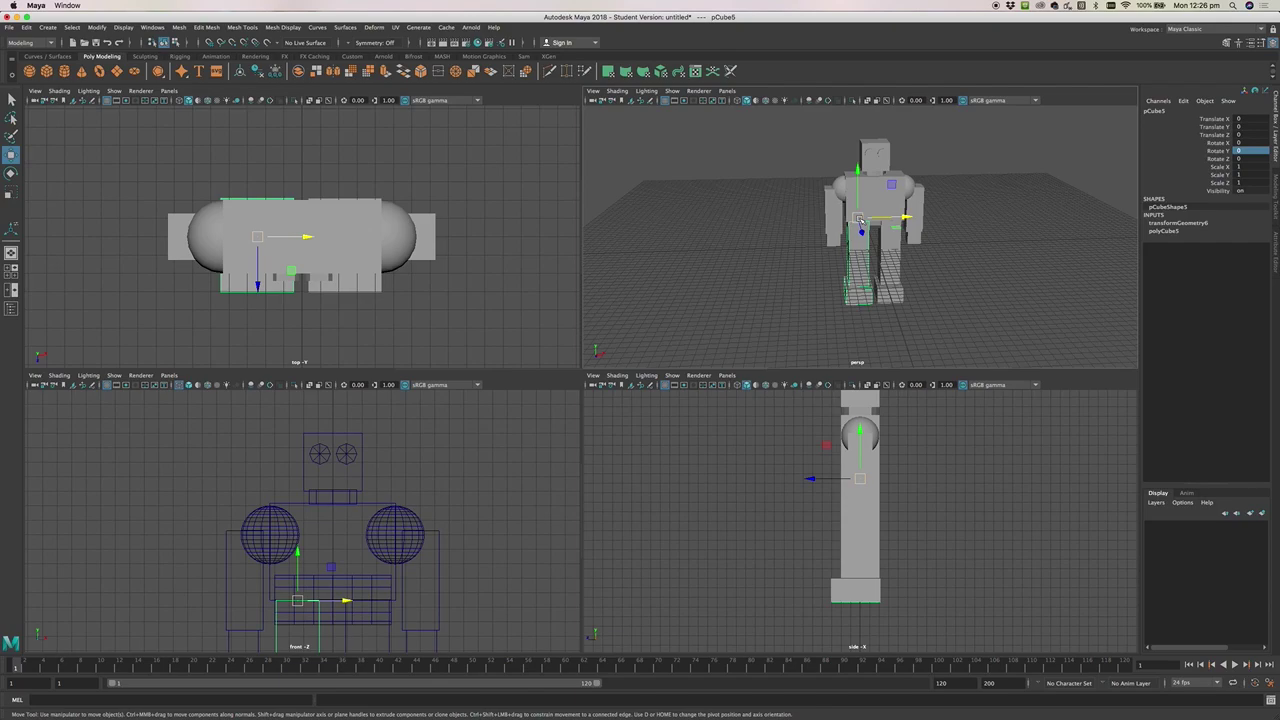
Try rotating the original leg about 19 degrees around X, undo the rotation and clear the selection
alt+drag(987, 287, 893, 270)
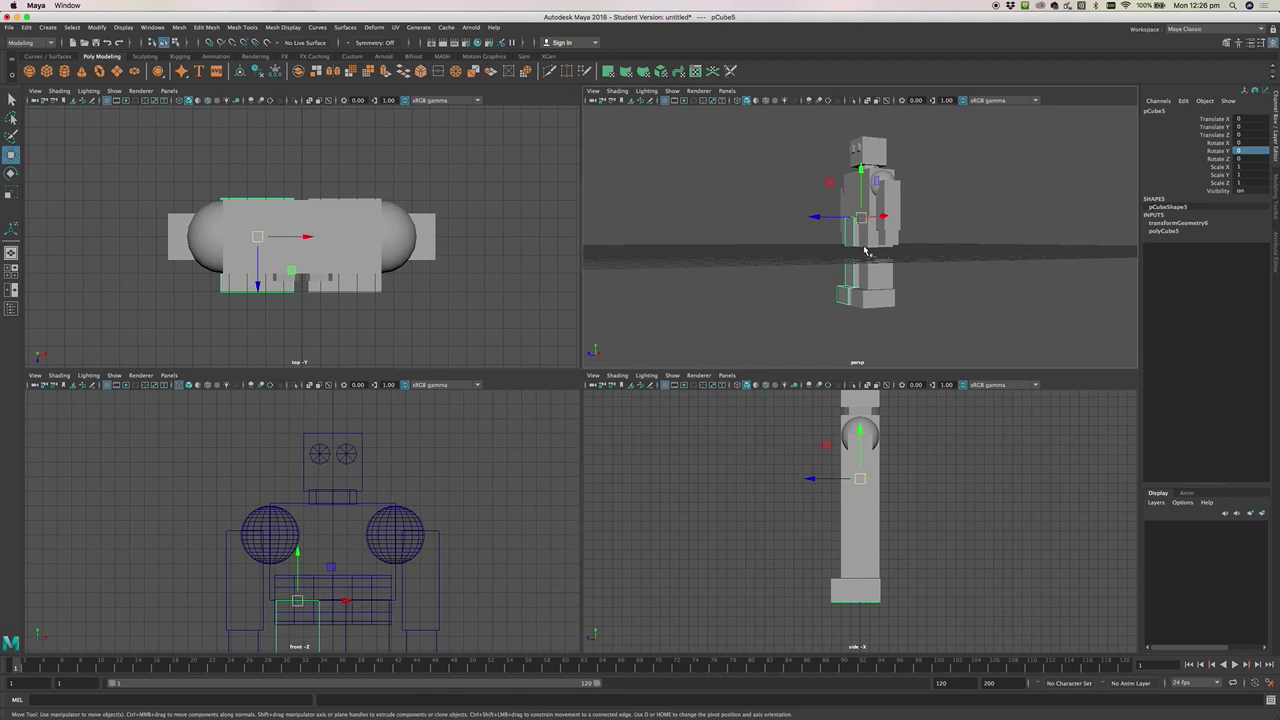
key(e)
mouse_move(840, 248)
mouse_down()
mouse_move(812, 228)
mouse_move(834, 246)
mouse_move(814, 230)
mouse_move(819, 243)
mouse_up()
key(z)
key(z)
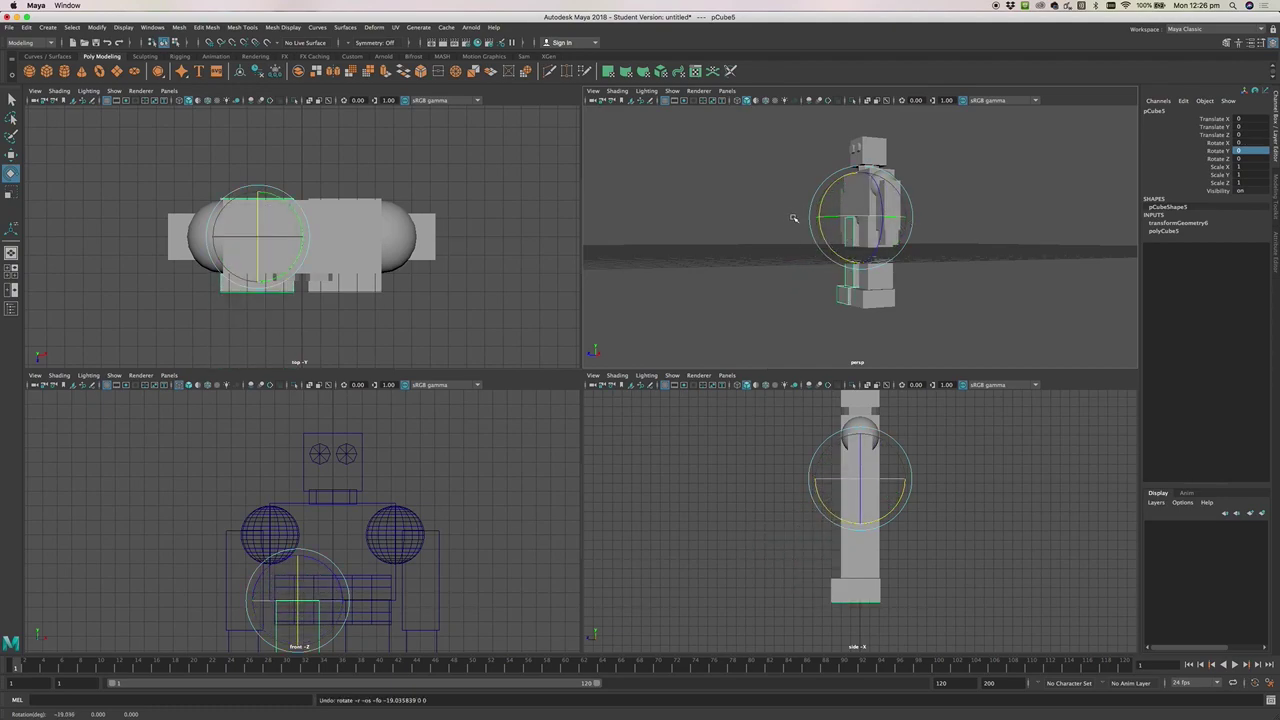
alt+drag(677, 209, 720, 214)
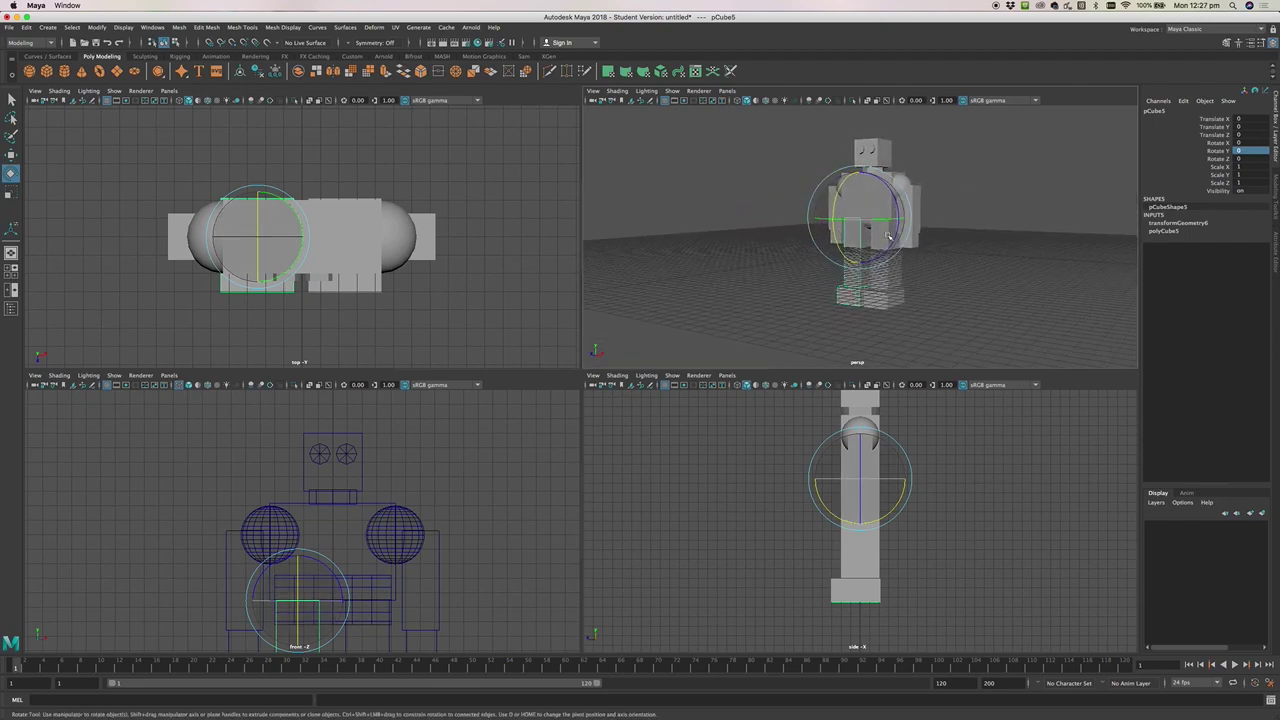
click(949, 228)
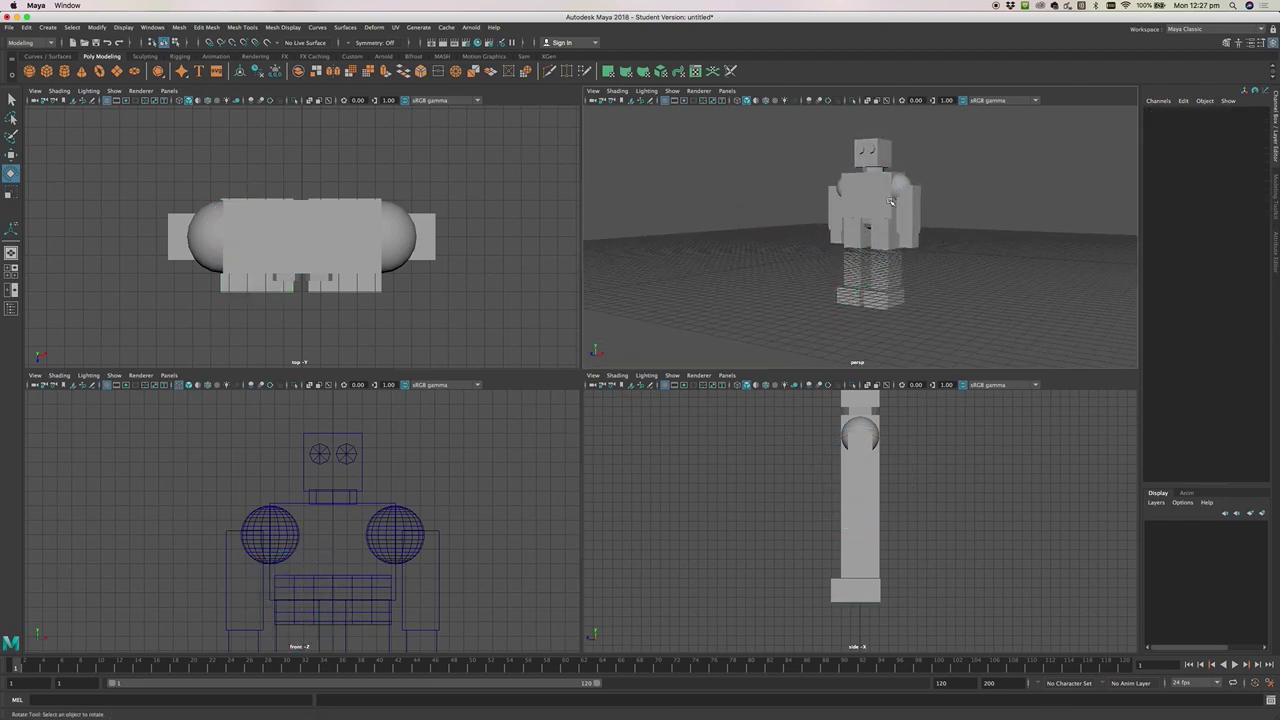
Try selecting every part of the figure at once, with a selection box and with Select All
drag(782, 132, 984, 322)
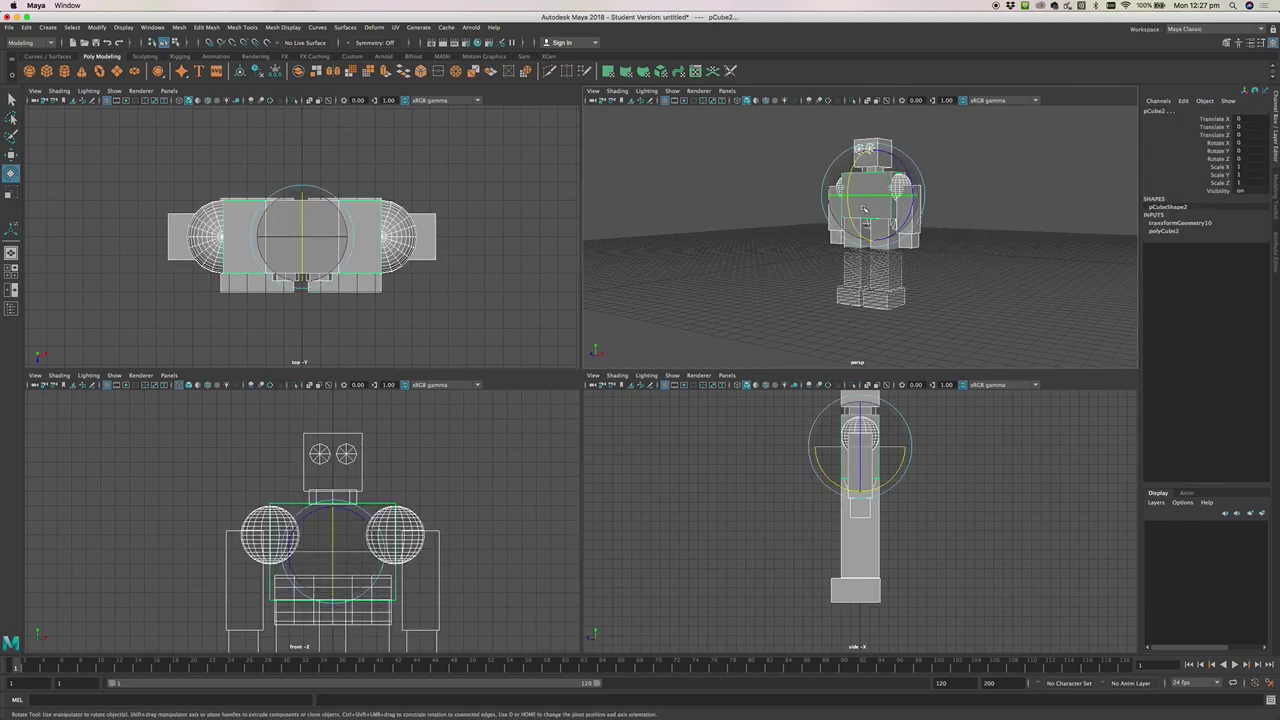
alt+drag(770, 220, 800, 234)
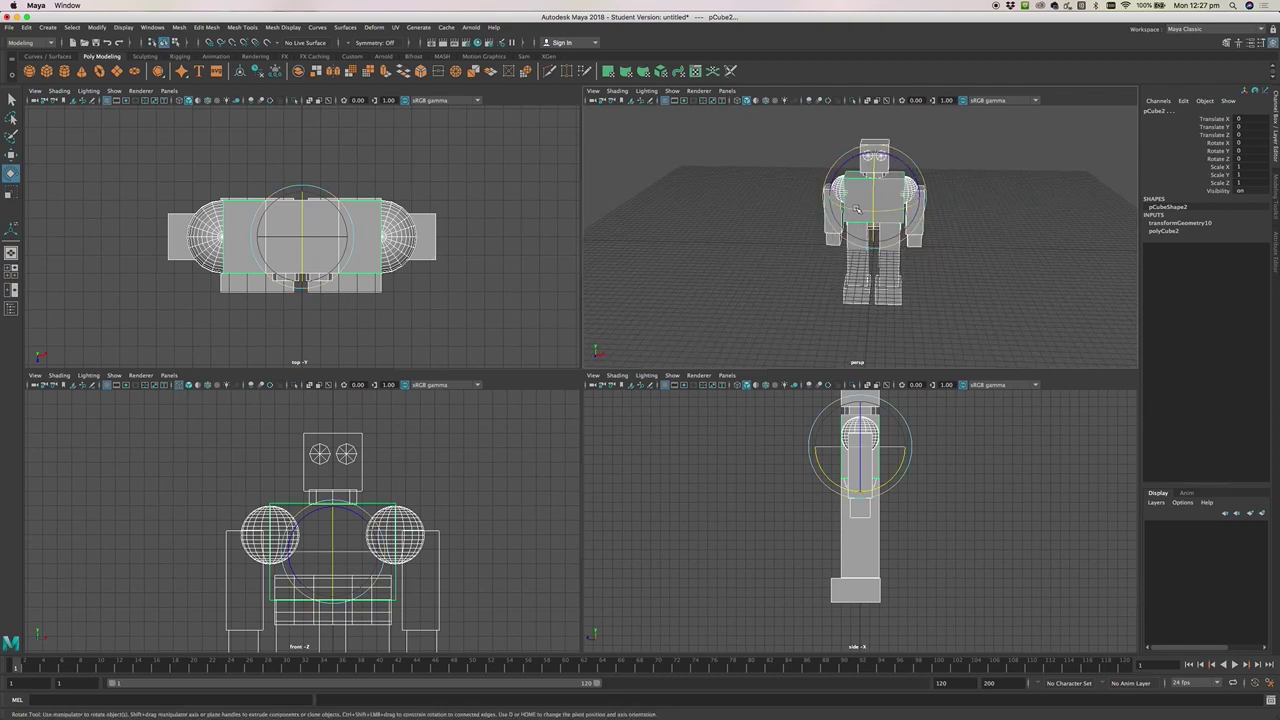
click(1000, 192)
drag(777, 120, 1003, 345)
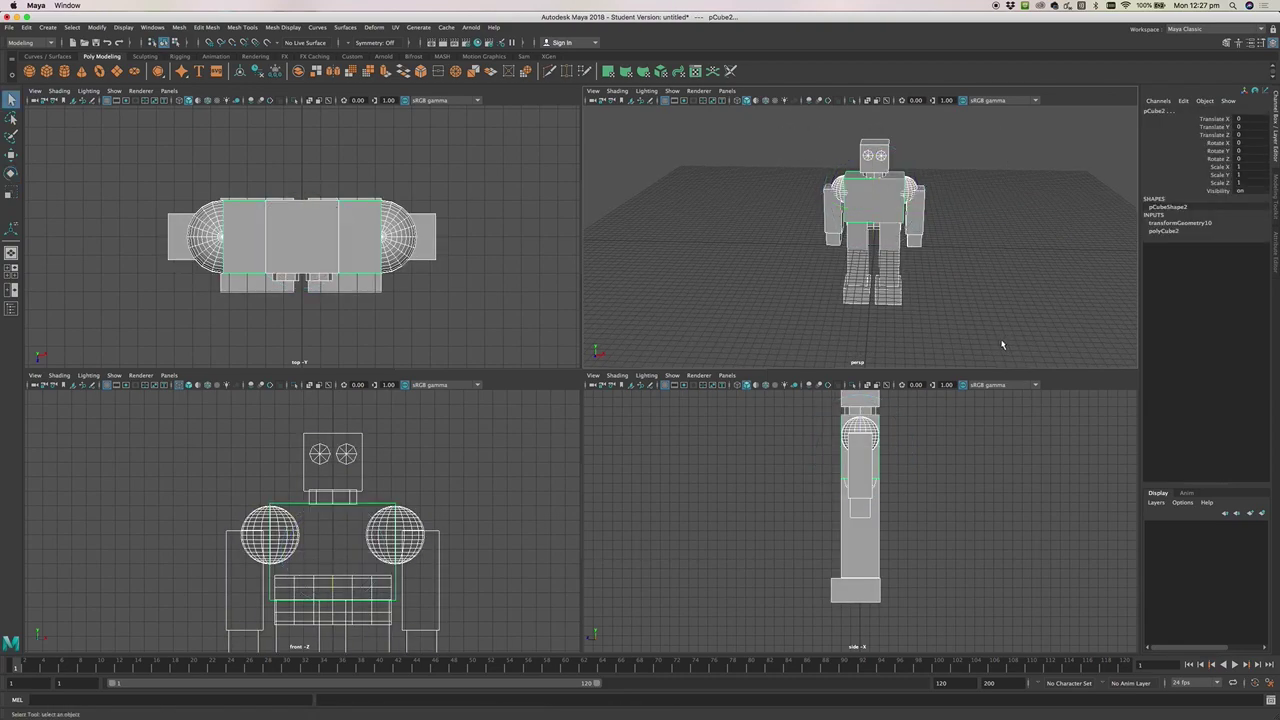
click(1008, 251)
drag(789, 128, 982, 338)
alt+drag(1000, 249, 952, 245)
key(ctrl+shift+a)
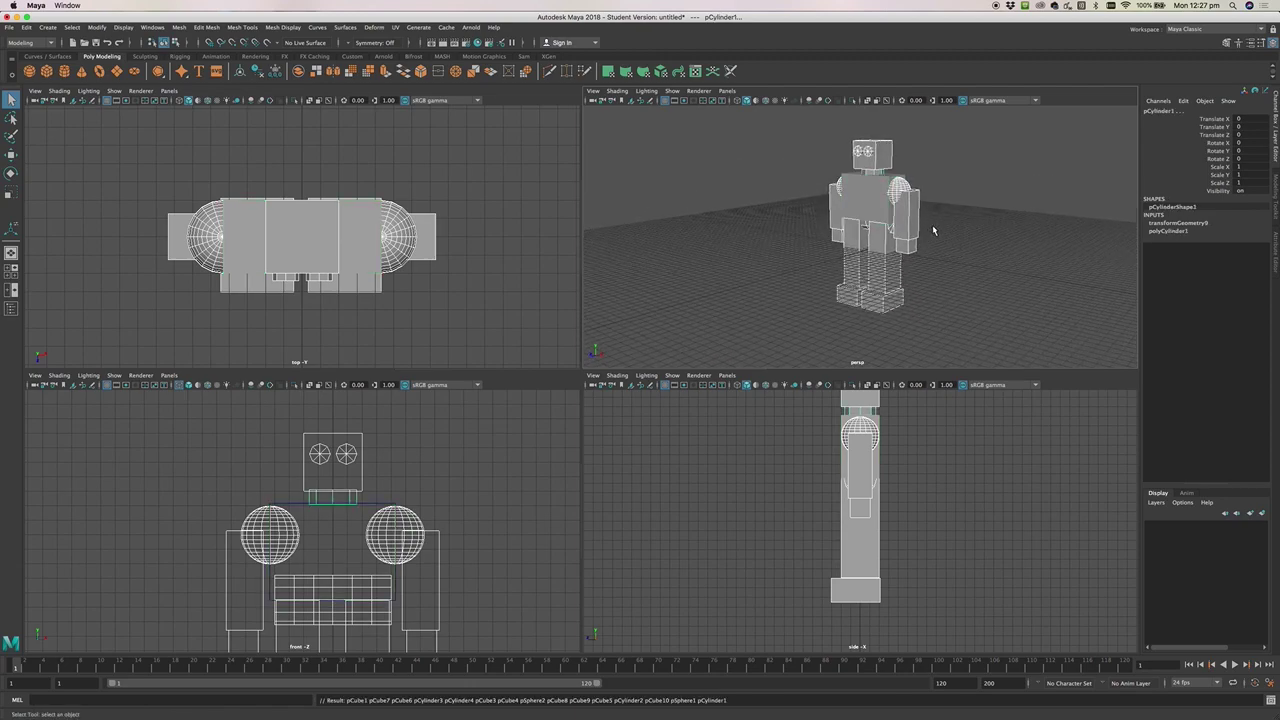
Select only the torso, try moving the whole figure with it in negative X, and undo the move
alt+drag(964, 262, 988, 259)
click(873, 206)
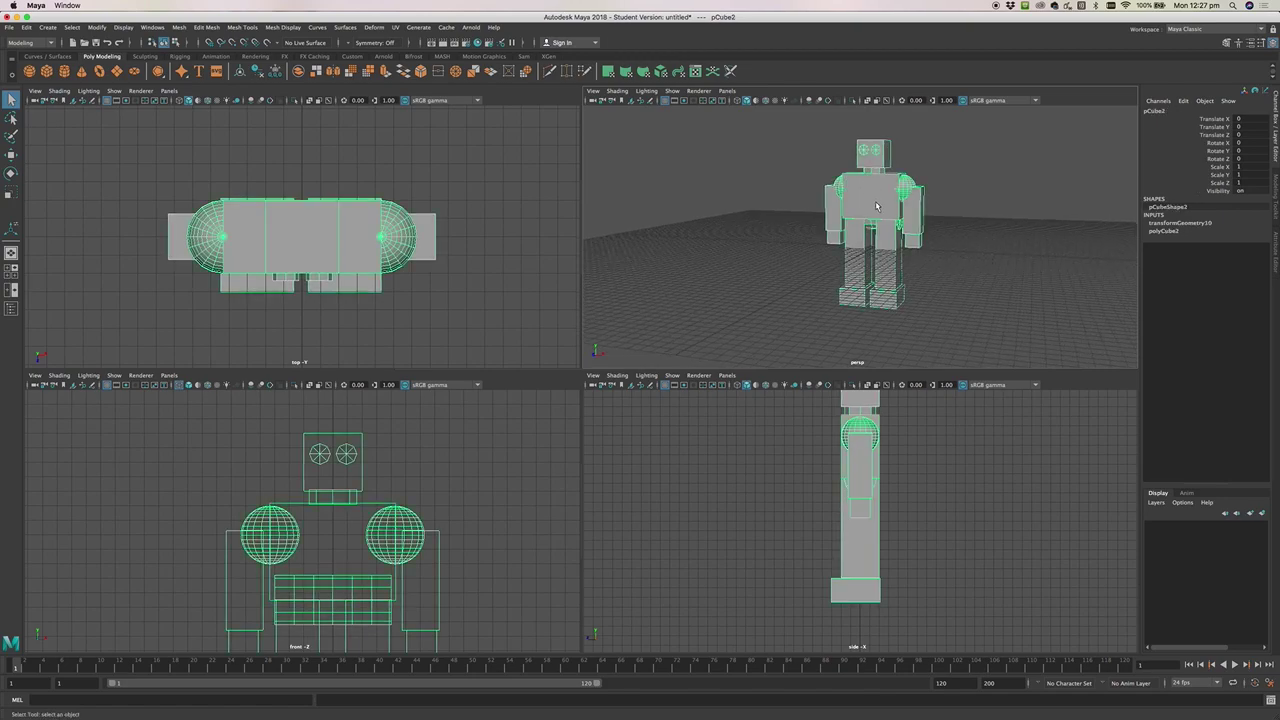
key(w)
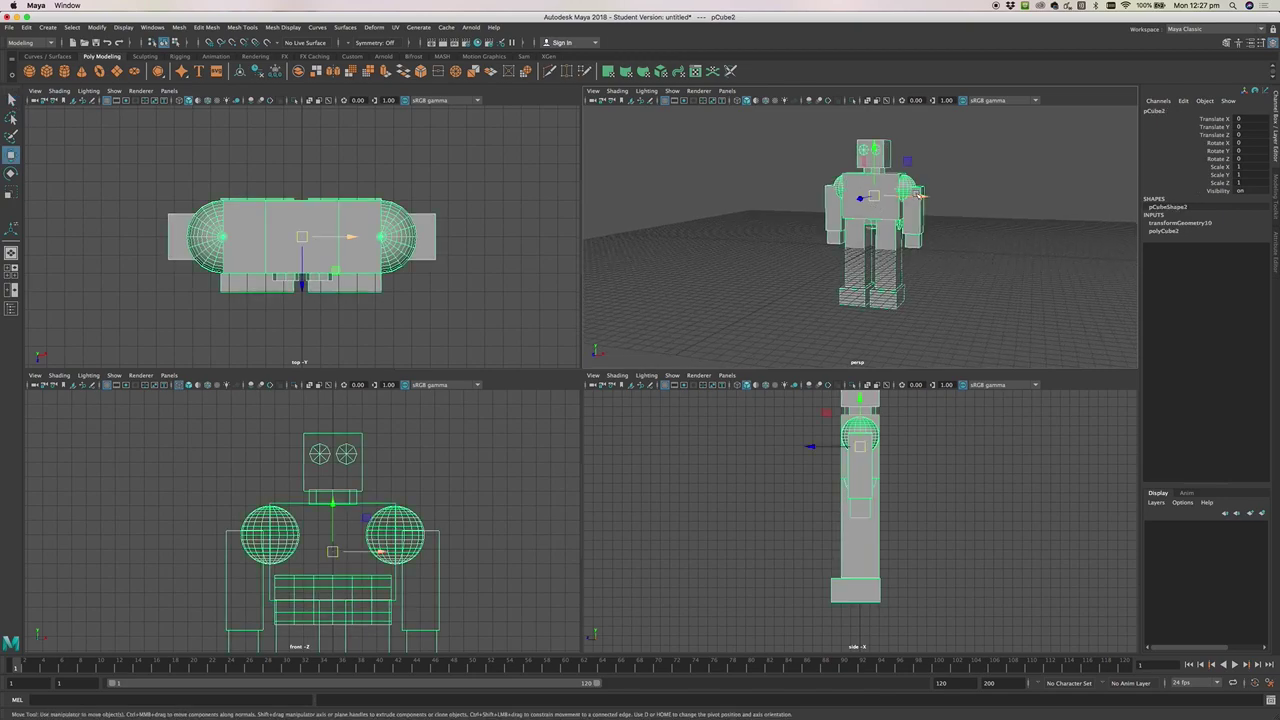
click(1020, 218)
click(865, 188)
drag(920, 196, 825, 194)
key(z)
key(z)
key(z)
key(z)
key(z)
key(z)
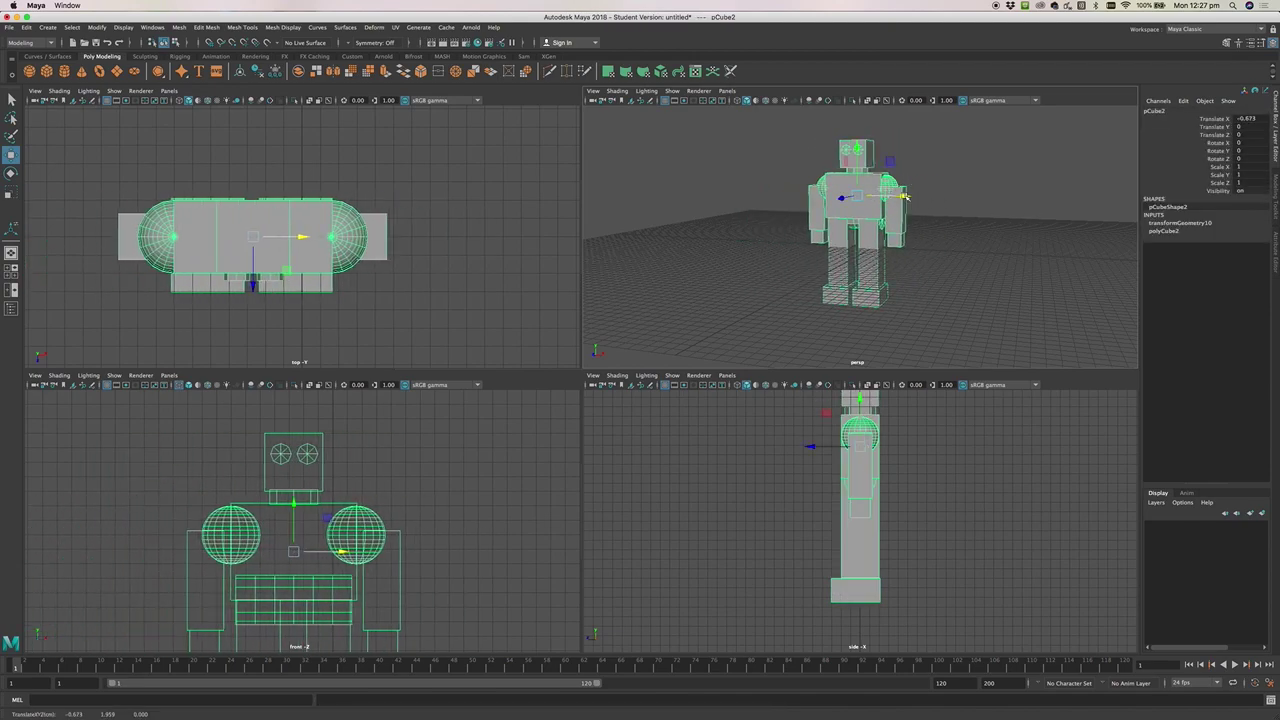
Select the copied shoulder sphere and the head separately to inspect how each part behaves within the hierarchy
click(888, 232)
click(905, 187)
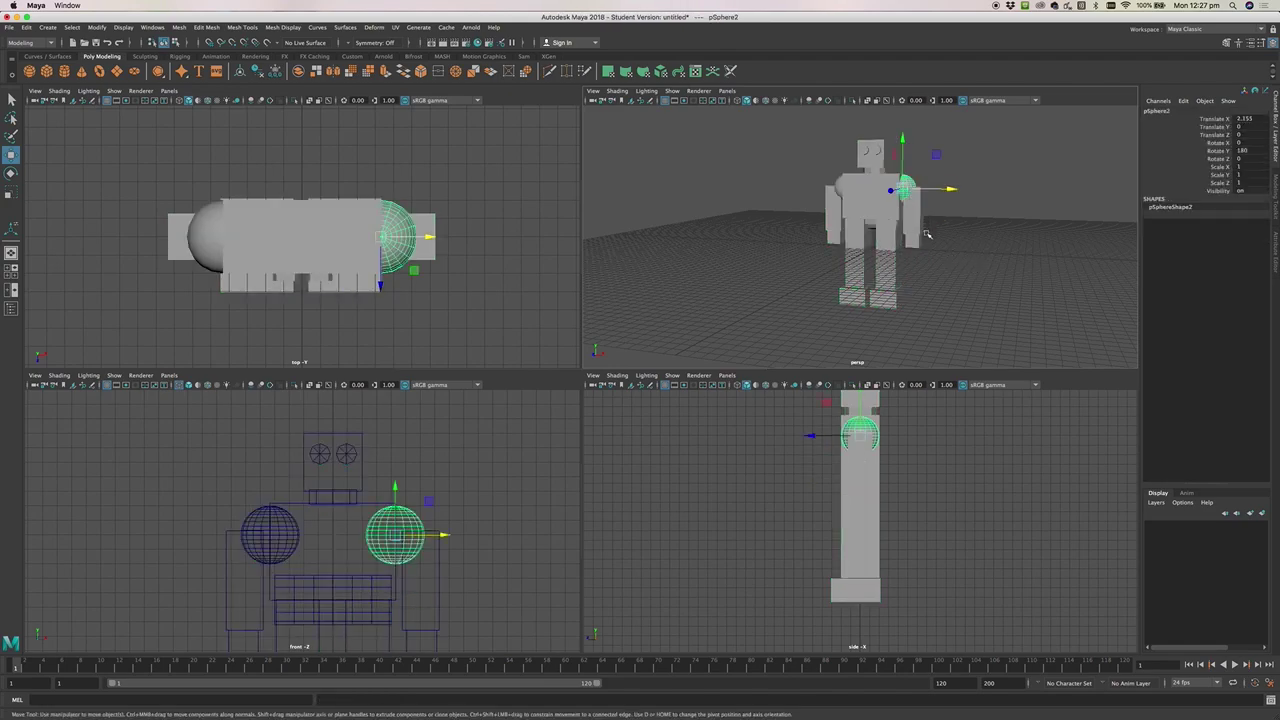
click(887, 150)
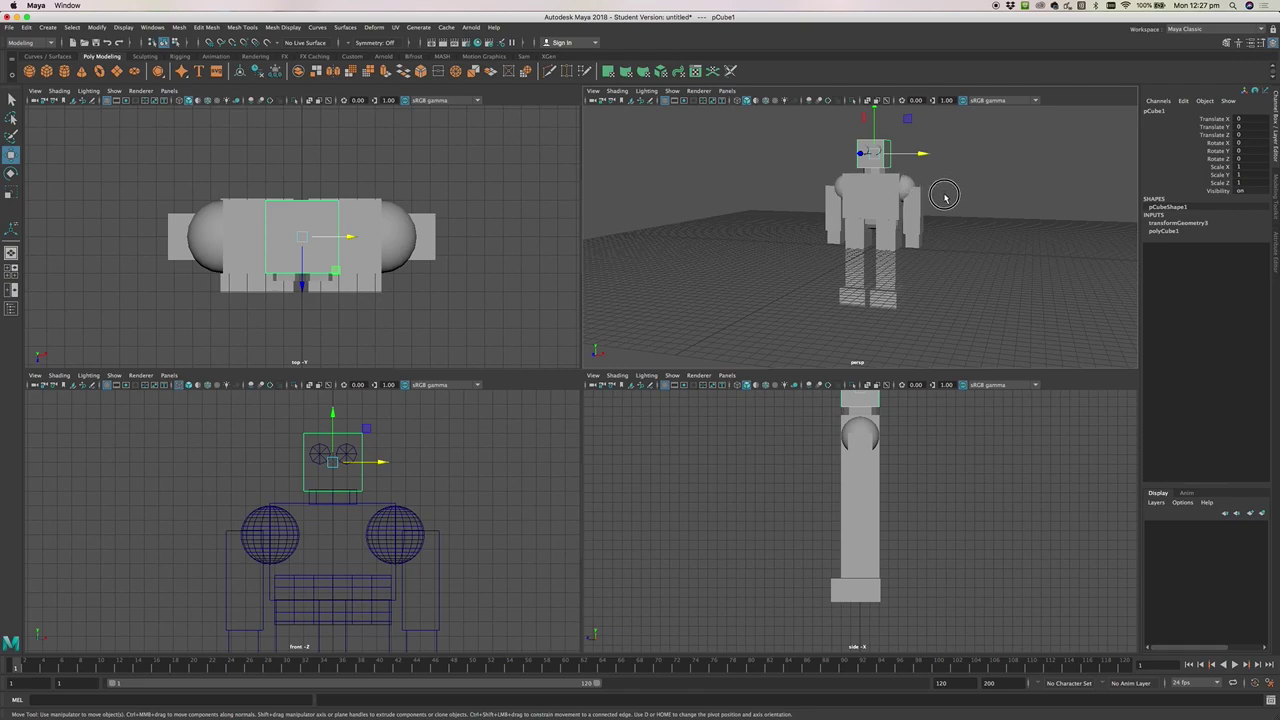
click(948, 196)
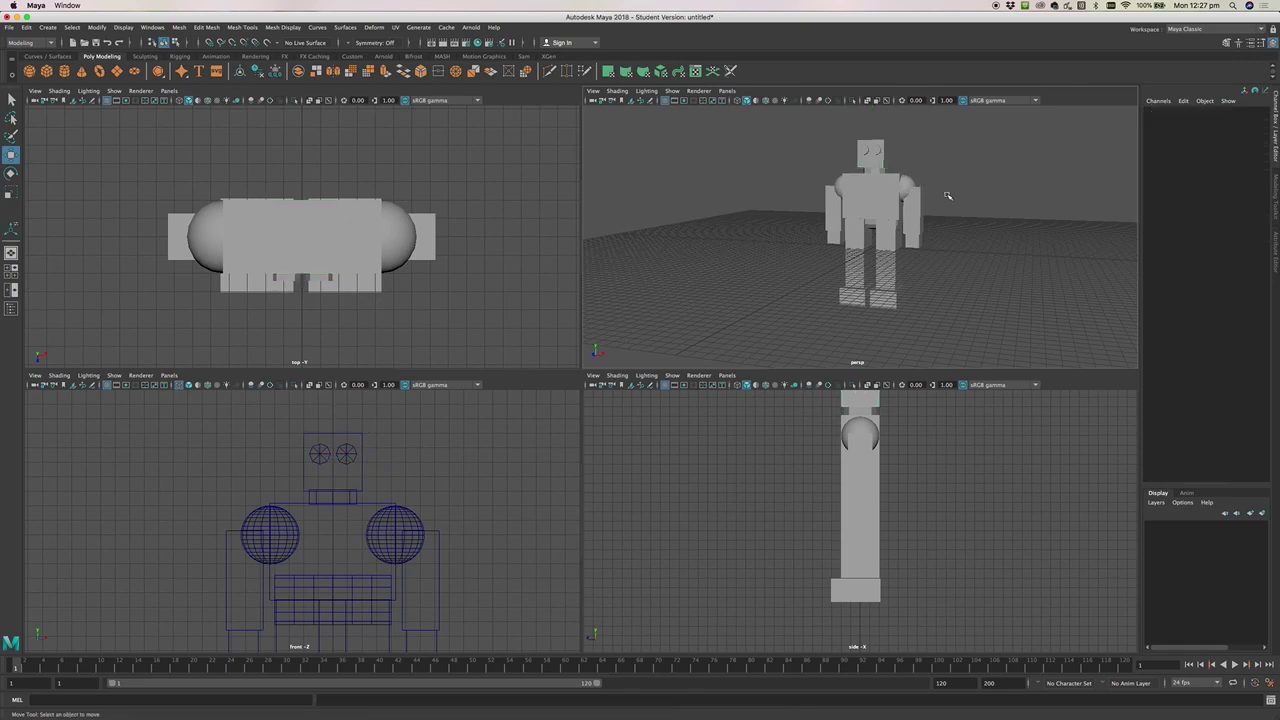
click(868, 155)
click(882, 152)
click(877, 160)
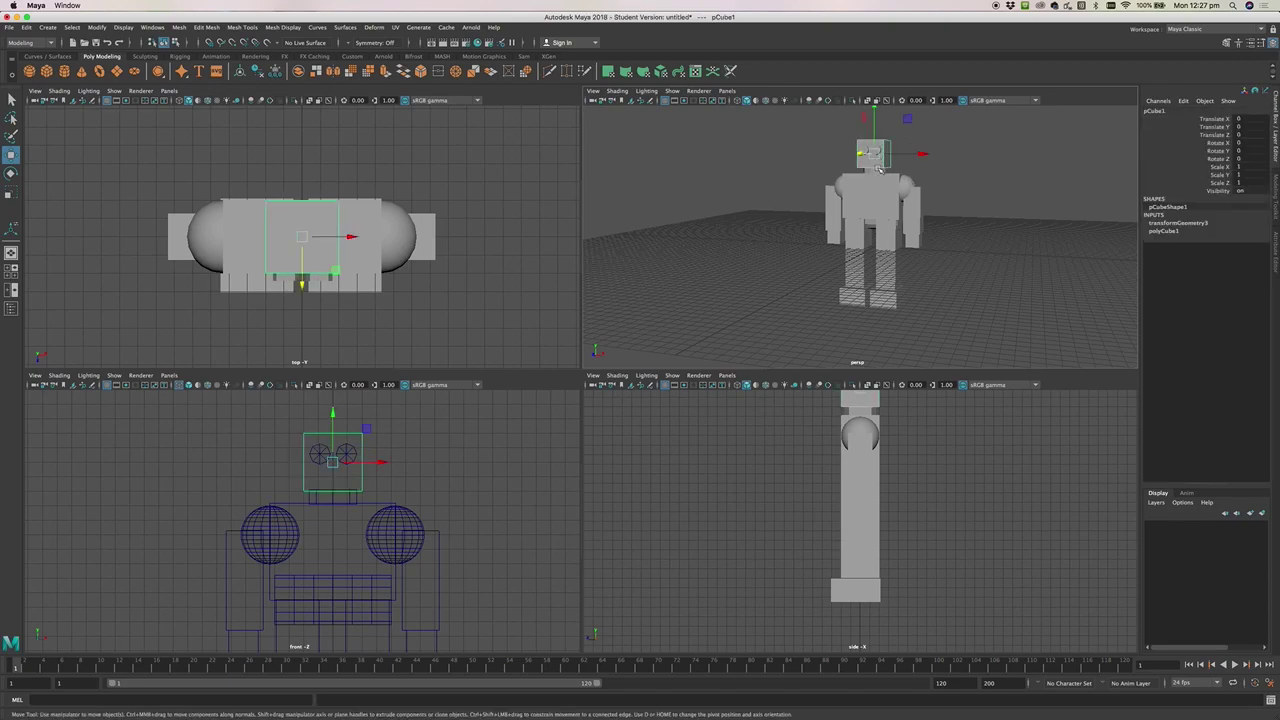
click(741, 192)
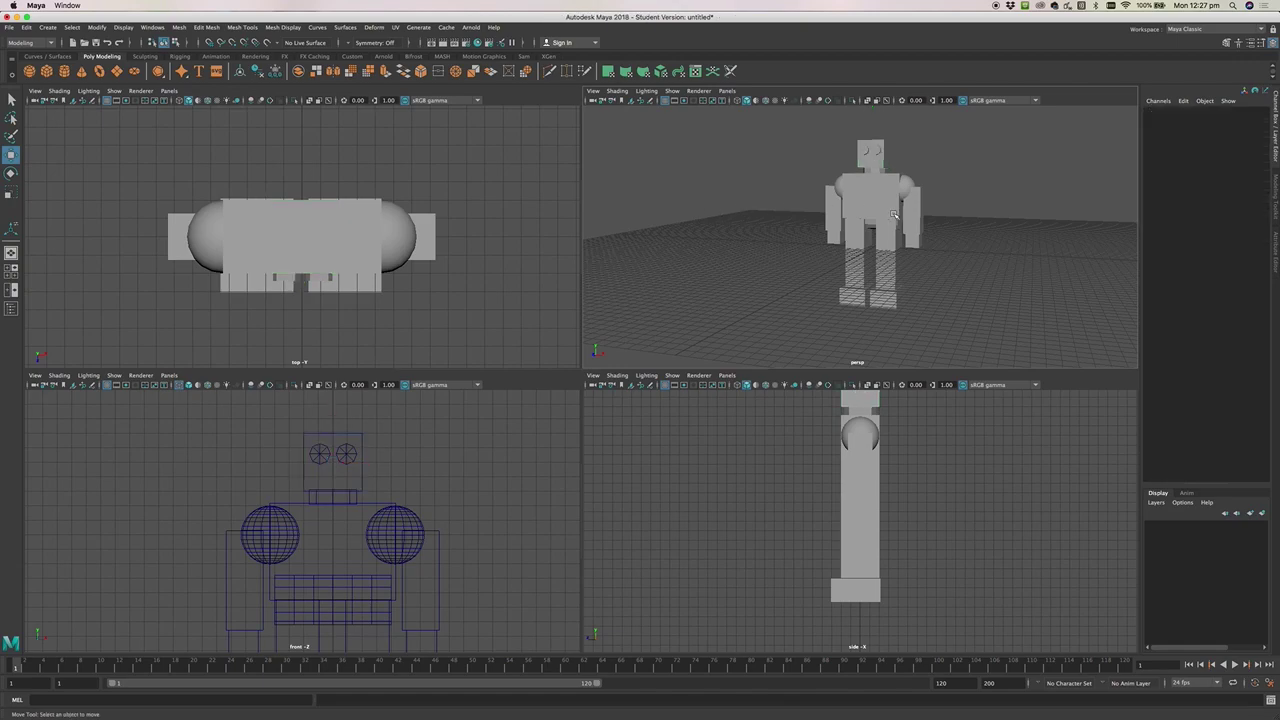
alt+drag(829, 232, 792, 223)
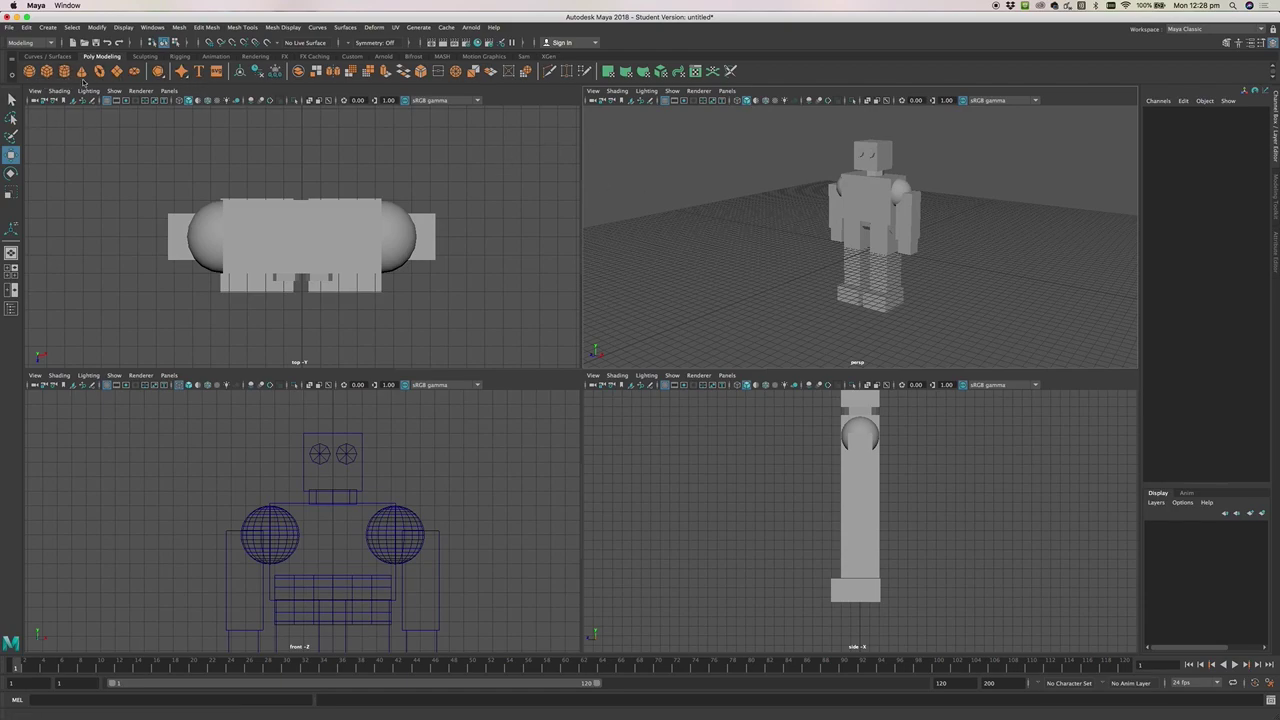
mouse_move(975, 232)
alt+mouse_down()
mouse_move(904, 283)
mouse_move(780, 249)
mouse_move(1009, 251)
mouse_move(986, 234)
mouse_move(979, 243)
alt+mouse_up()
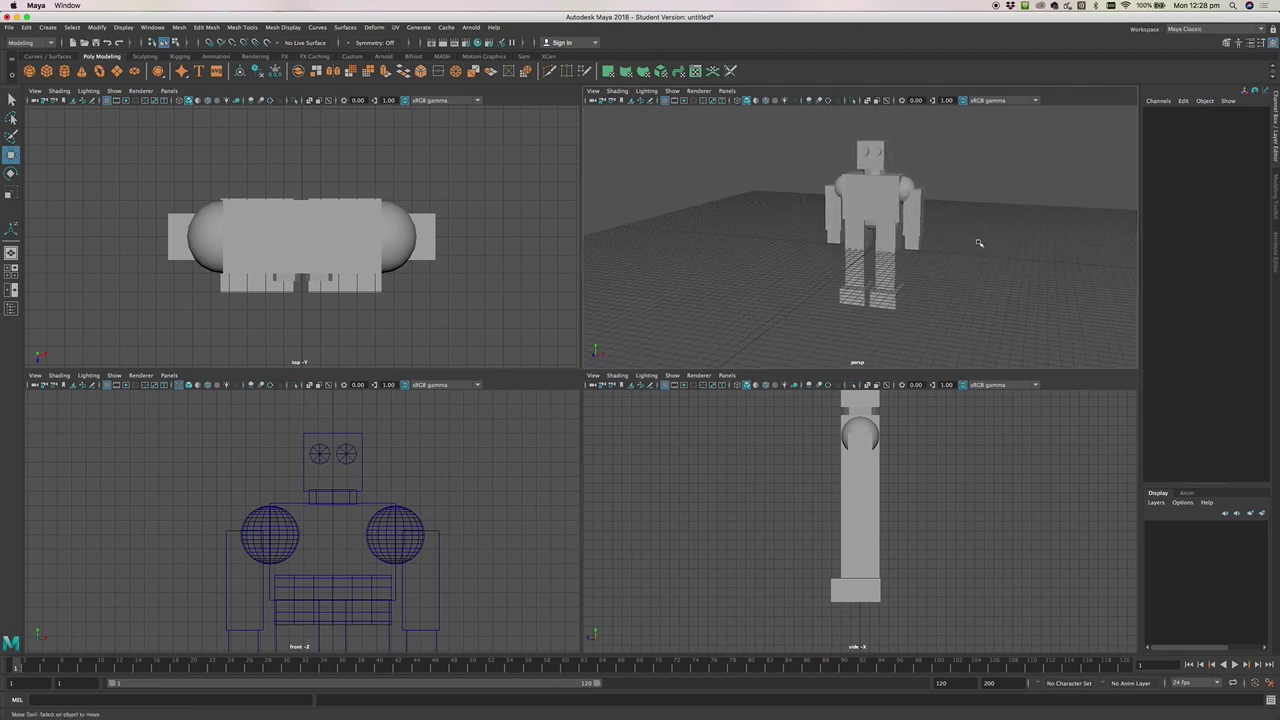
Move the torso with its whole hierarchy about 2.1 units up in Y so the feet stand on the grid
click(872, 211)
drag(874, 150, 866, 88)
scroll(876, 244, up, 3)
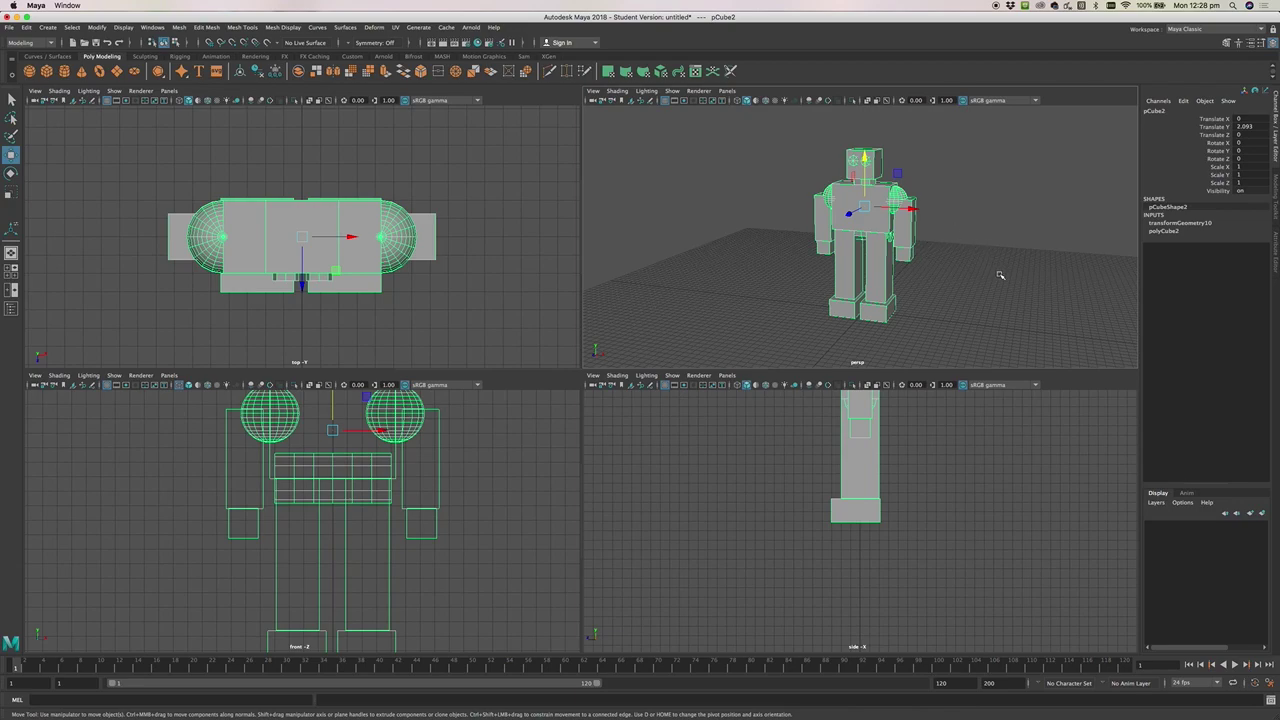
click(956, 233)
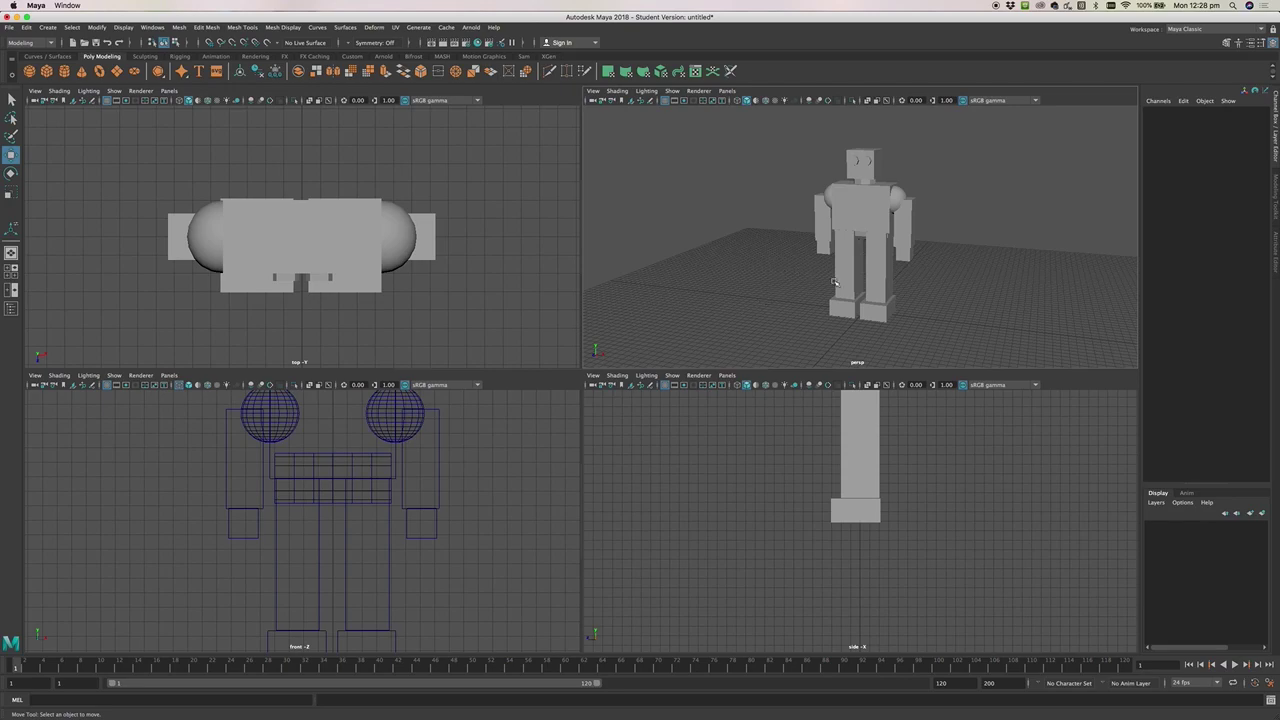
Check both shoulder spheres, try rotating the original arm from its shoulder, undo the rotation and clear the selection
mouse_move(979, 277)
alt+mouse_down()
mouse_move(891, 271)
mouse_move(800, 286)
mouse_move(783, 251)
mouse_move(783, 263)
mouse_move(902, 285)
mouse_move(994, 277)
mouse_move(1000, 260)
mouse_move(1043, 271)
mouse_move(1057, 257)
mouse_move(968, 271)
alt+mouse_up()
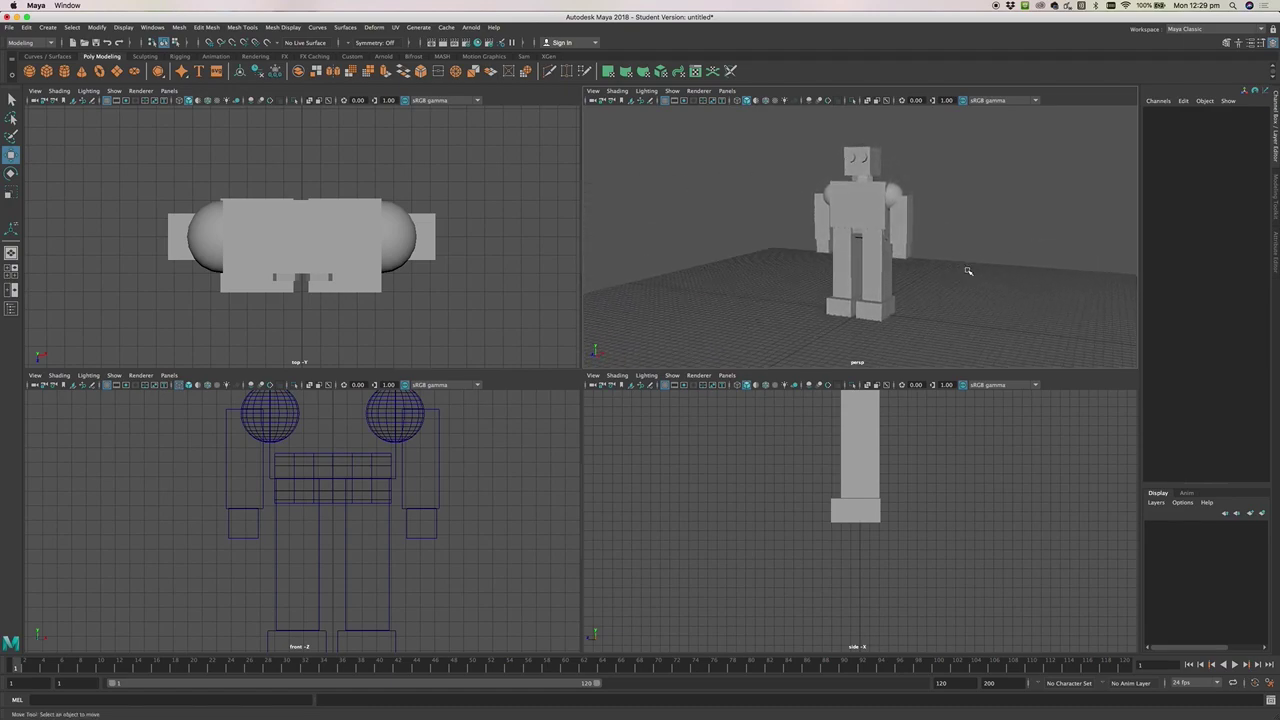
click(900, 197)
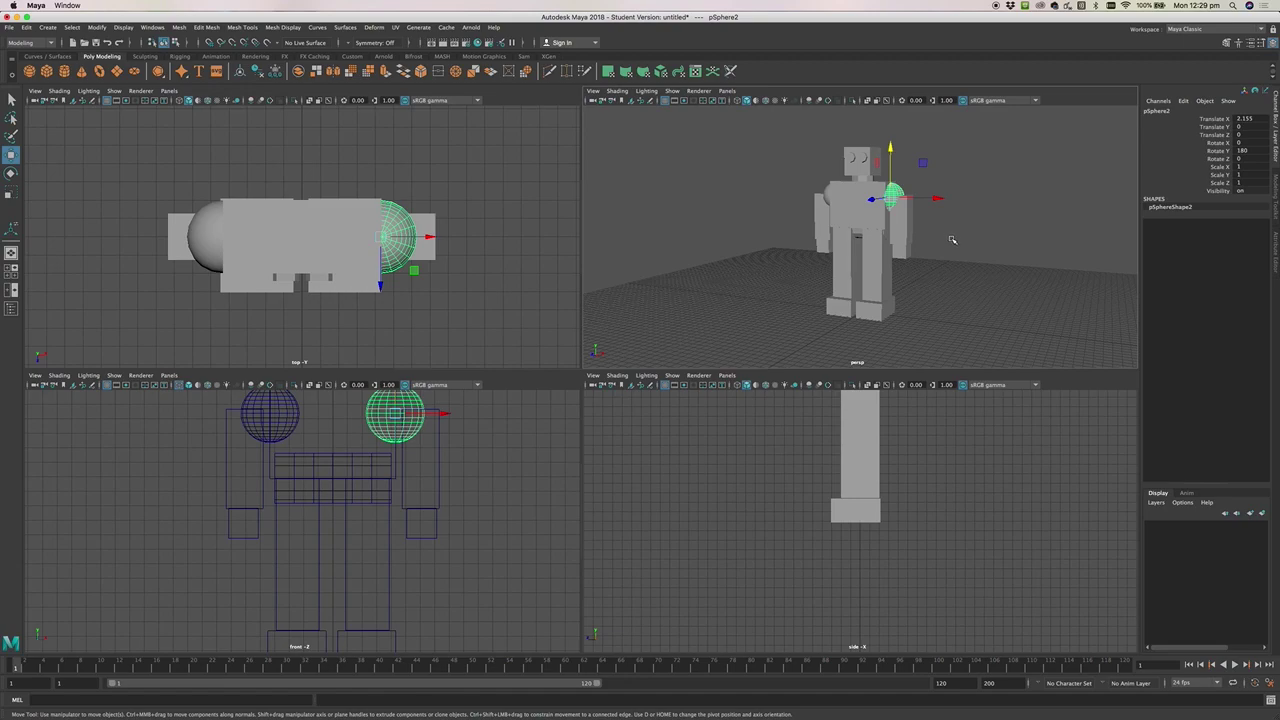
click(825, 197)
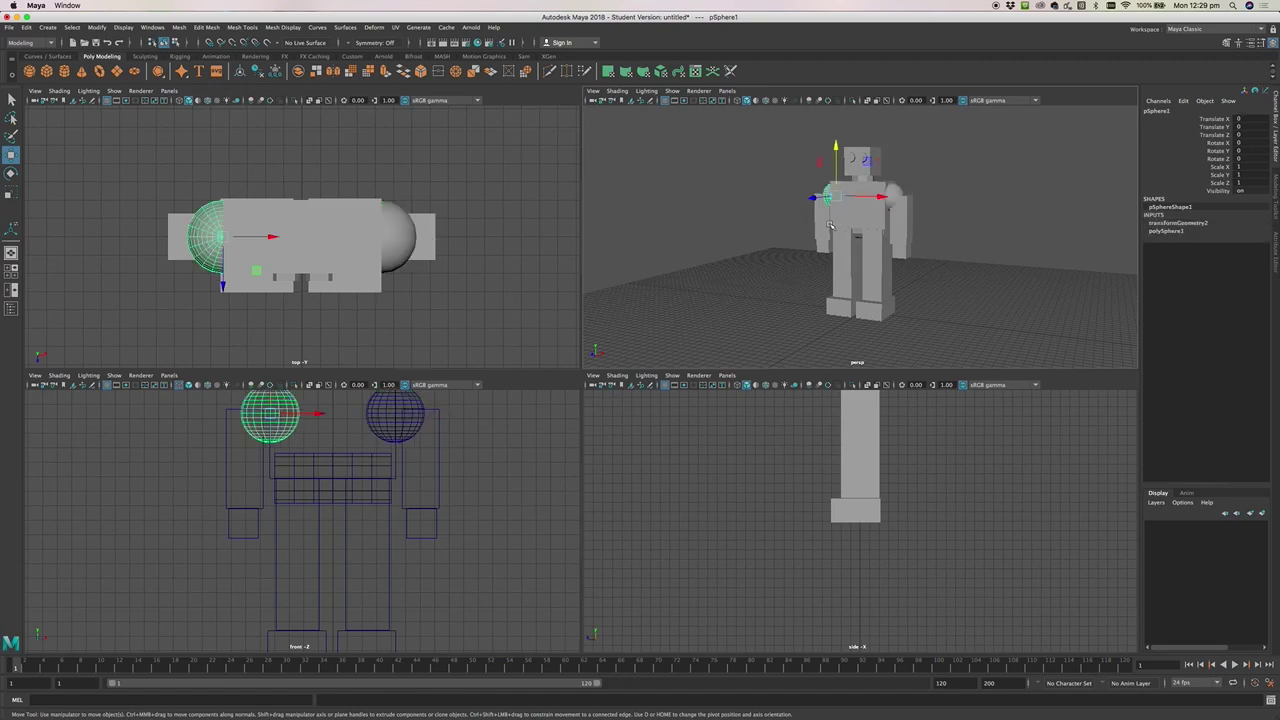
key(e)
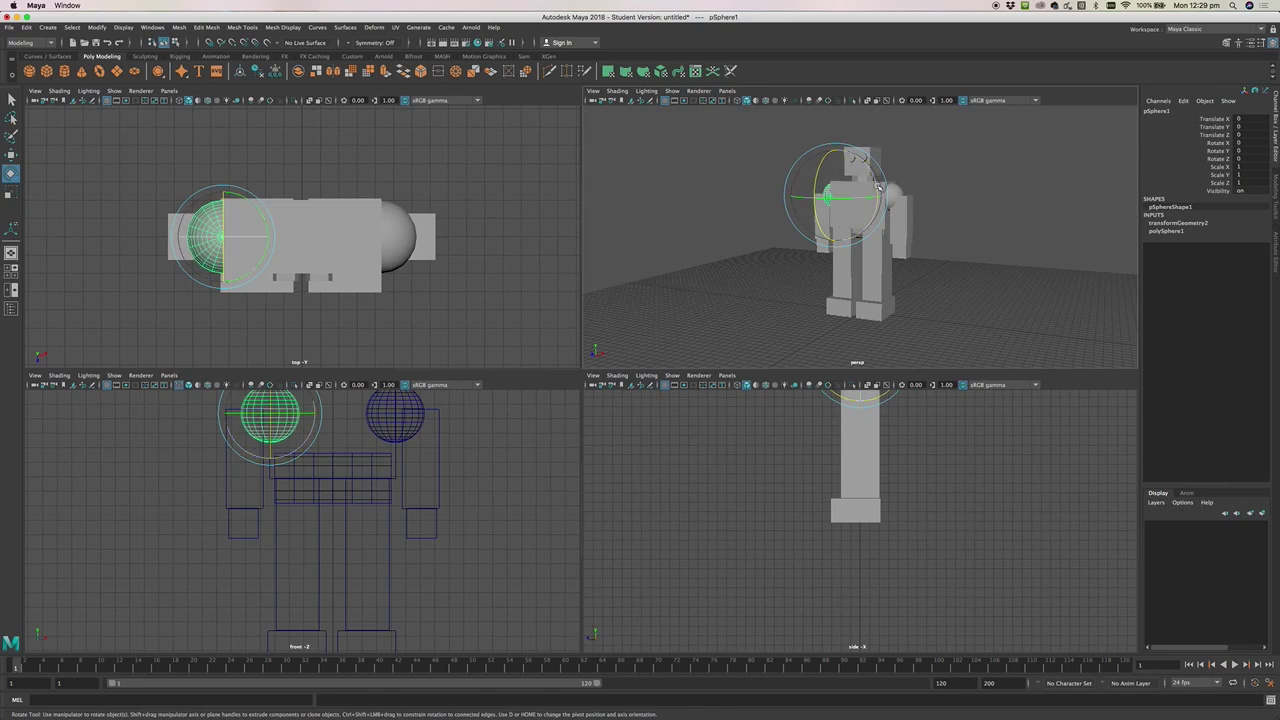
drag(879, 186, 858, 204)
key(ctrl+z)
click(1005, 242)
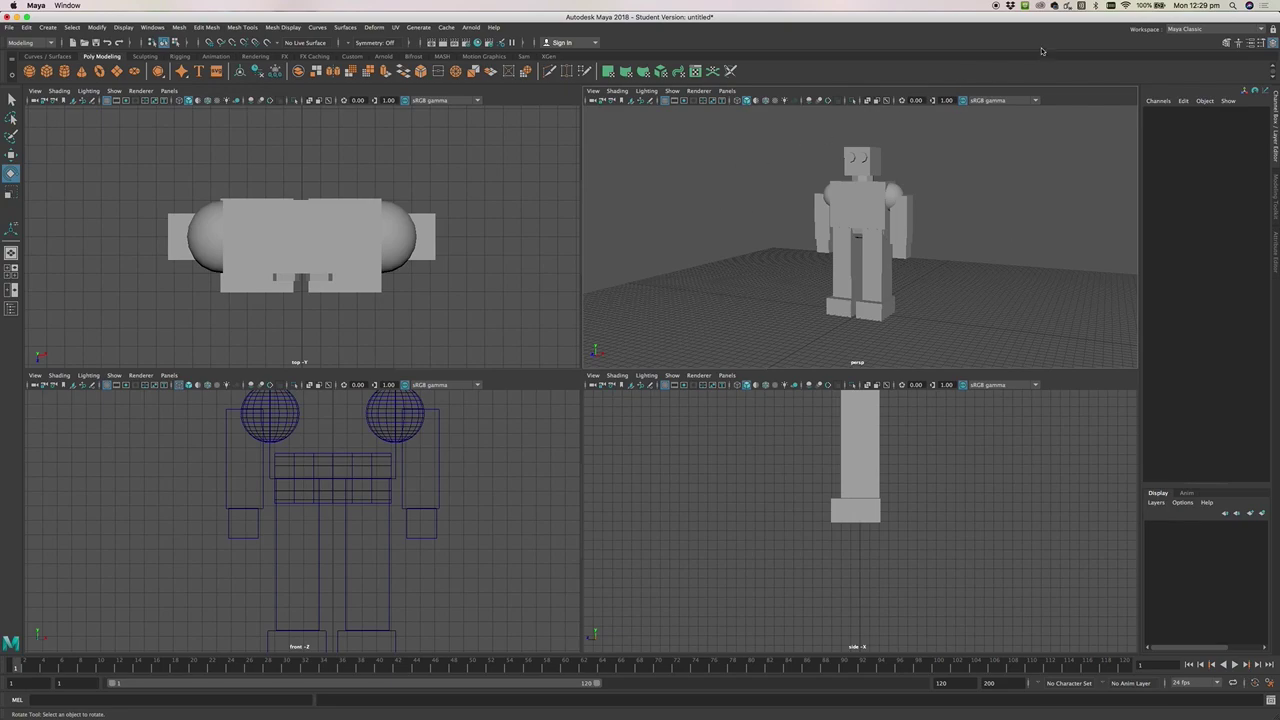